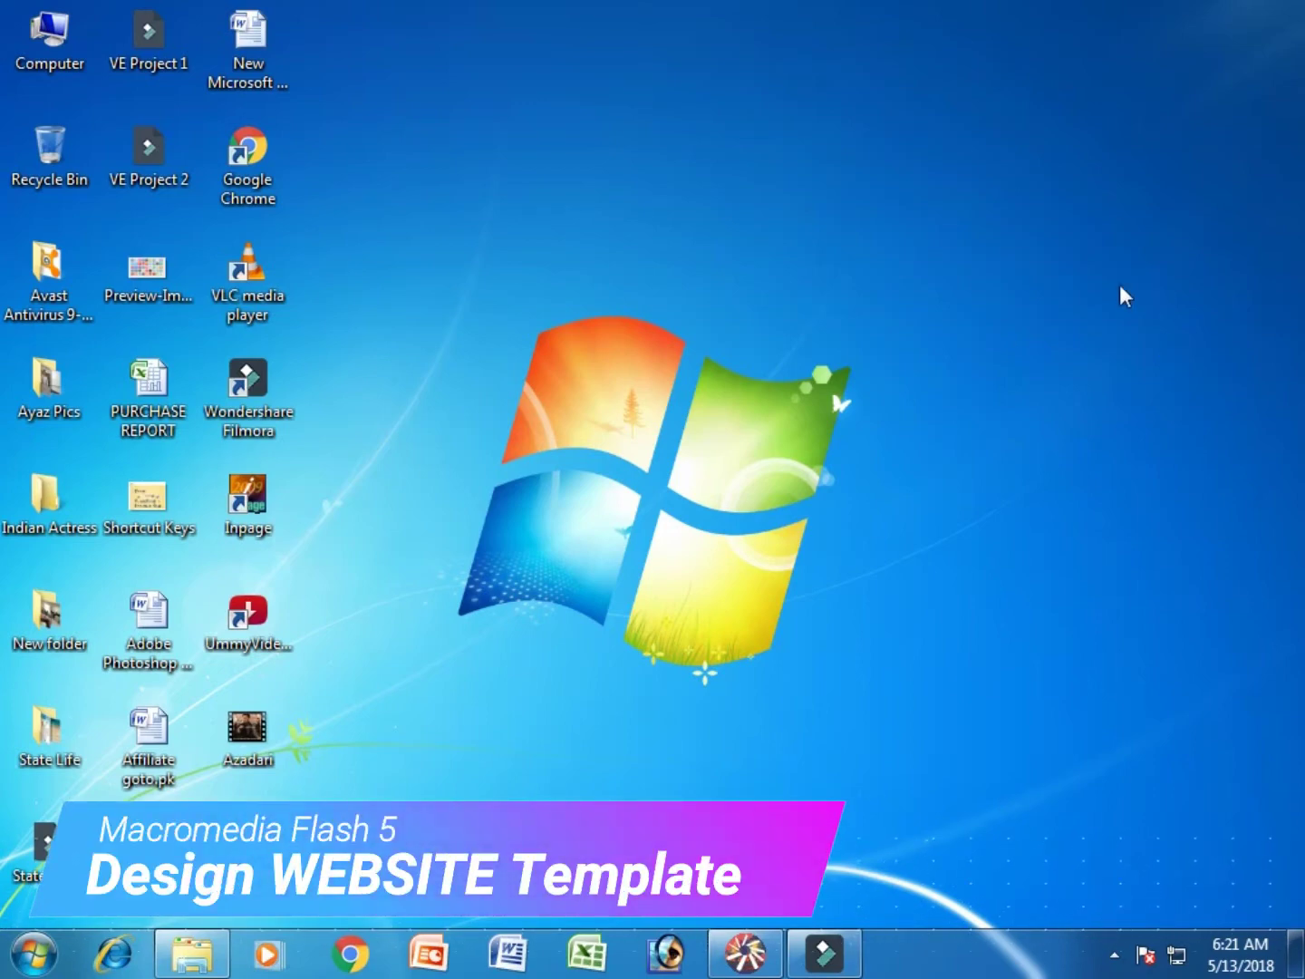
Switch to the open Flash 5 movie and set the movie's width to 700 px
{"action": "left_click", "coordinate": [745, 952]}
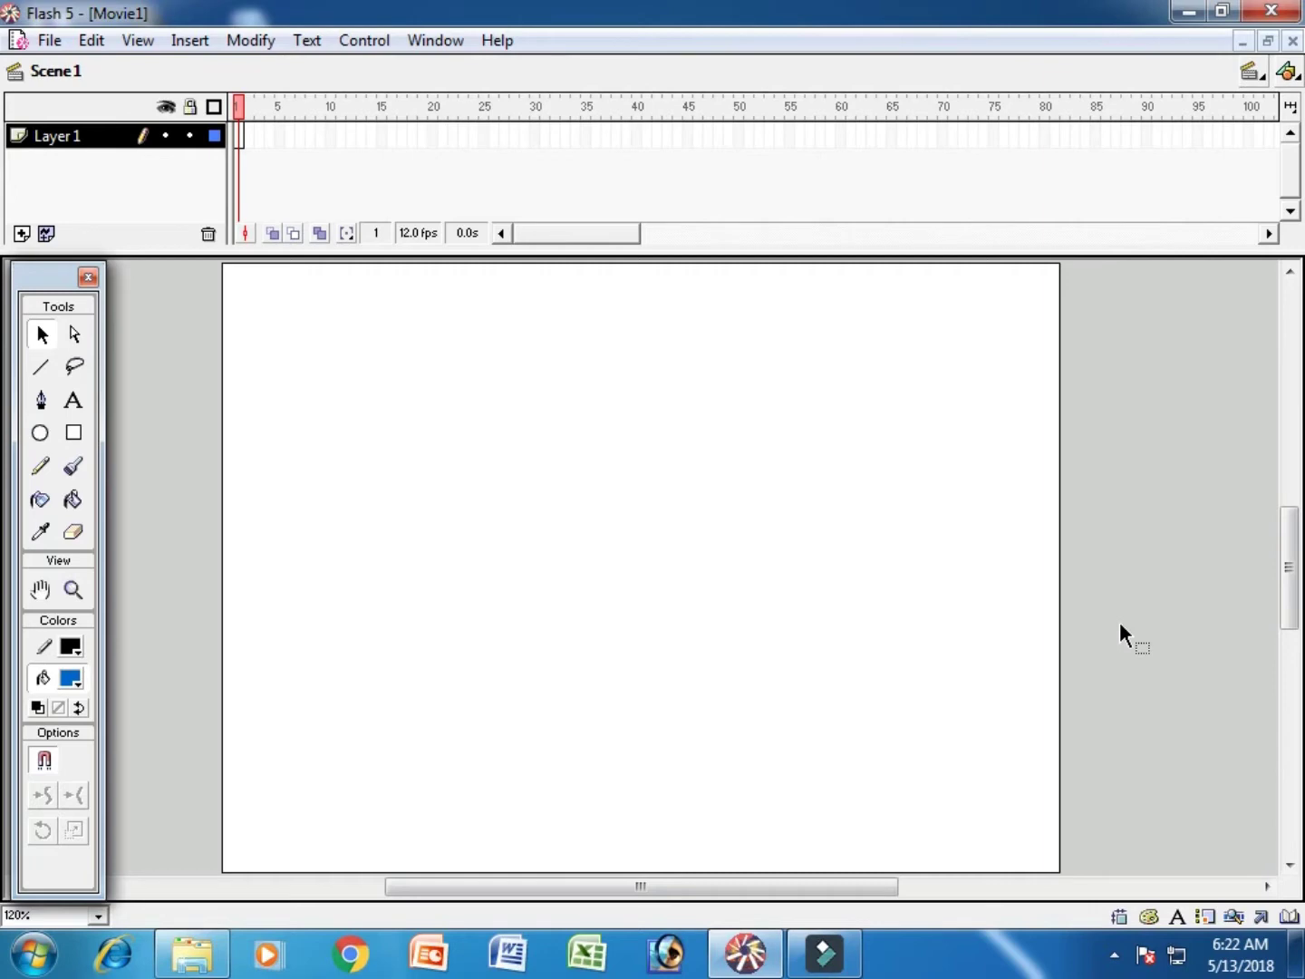
{"action": "left_click", "coordinate": [252, 40]}
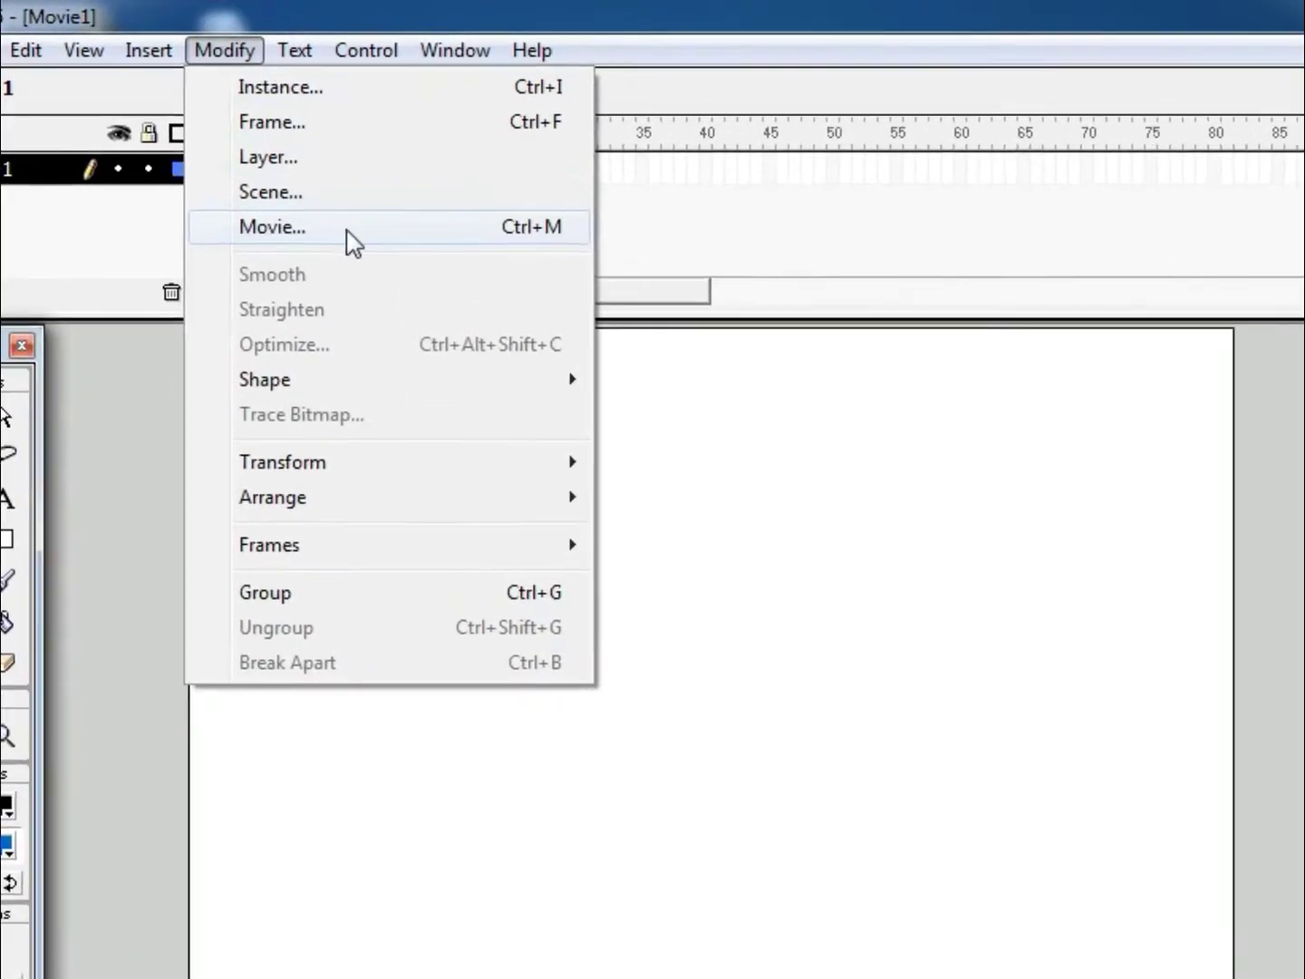
{"action": "left_click", "coordinate": [270, 210]}
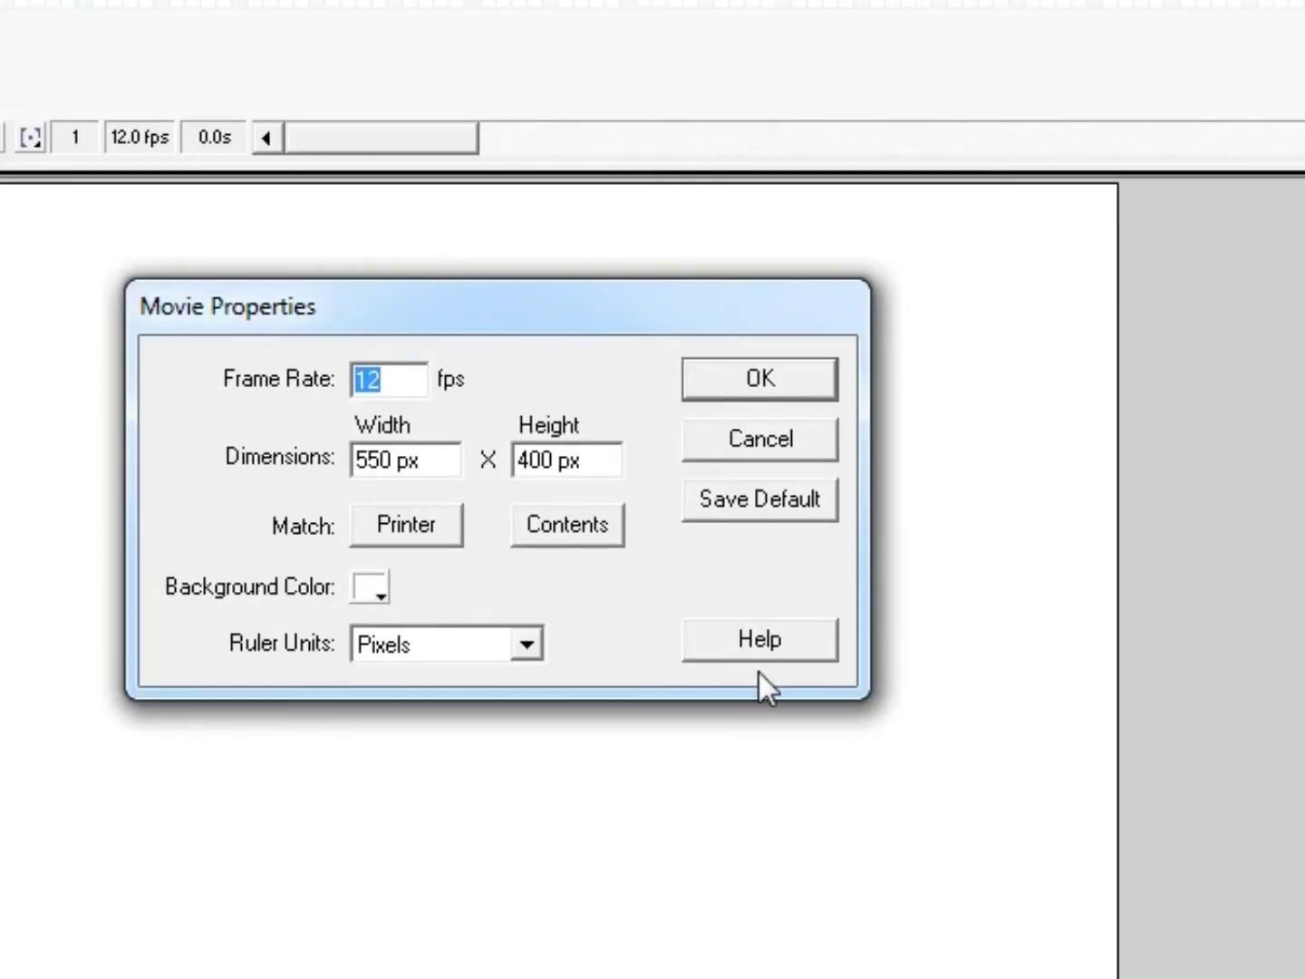
{"action": "left_click_drag", "start_coordinate": [474, 320], "coordinate": [684, 243]}
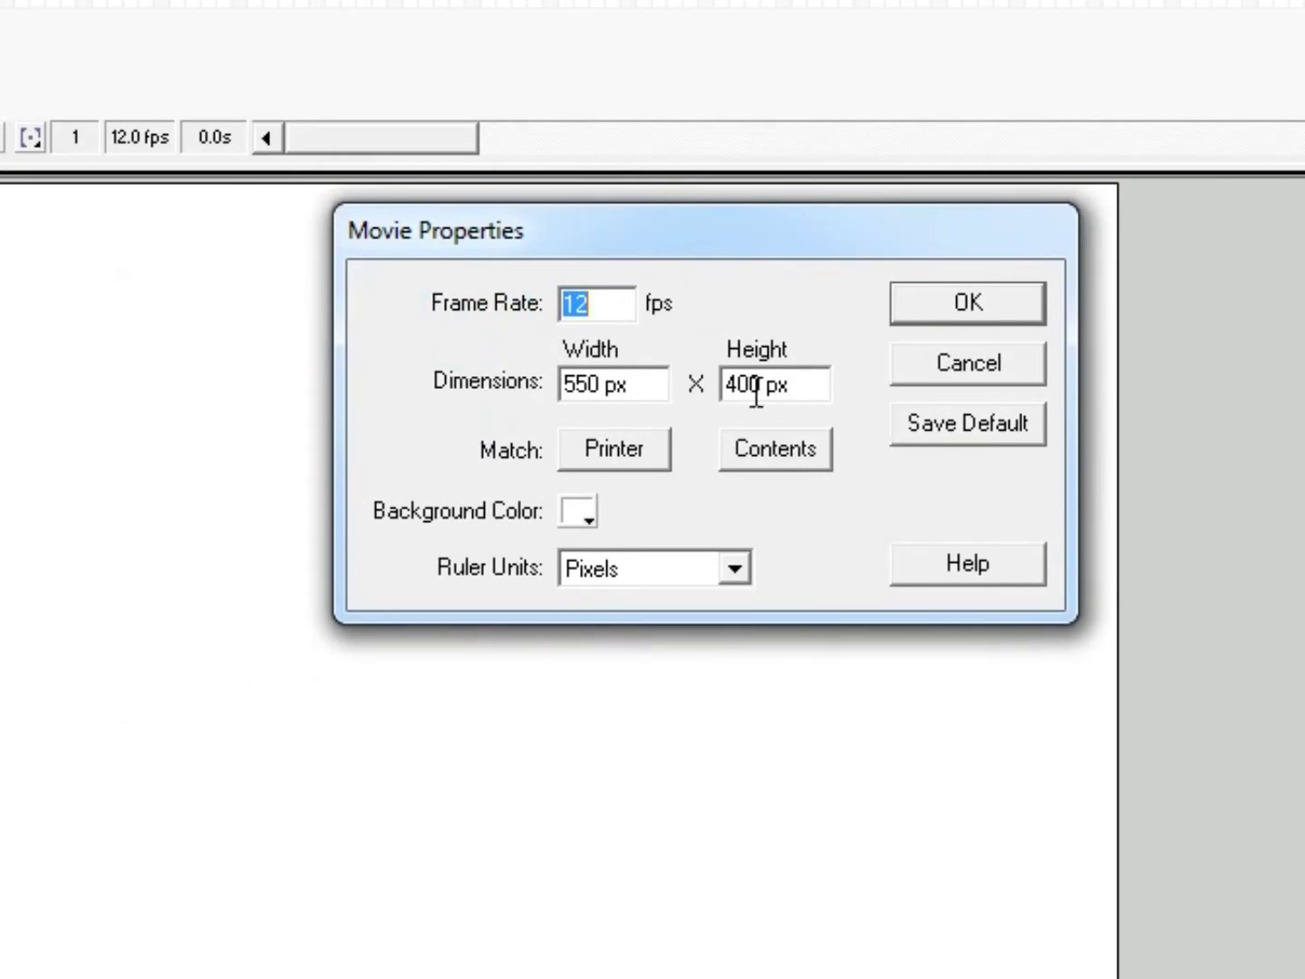
{"action": "left_click_drag", "start_coordinate": [648, 381], "coordinate": [543, 372]}
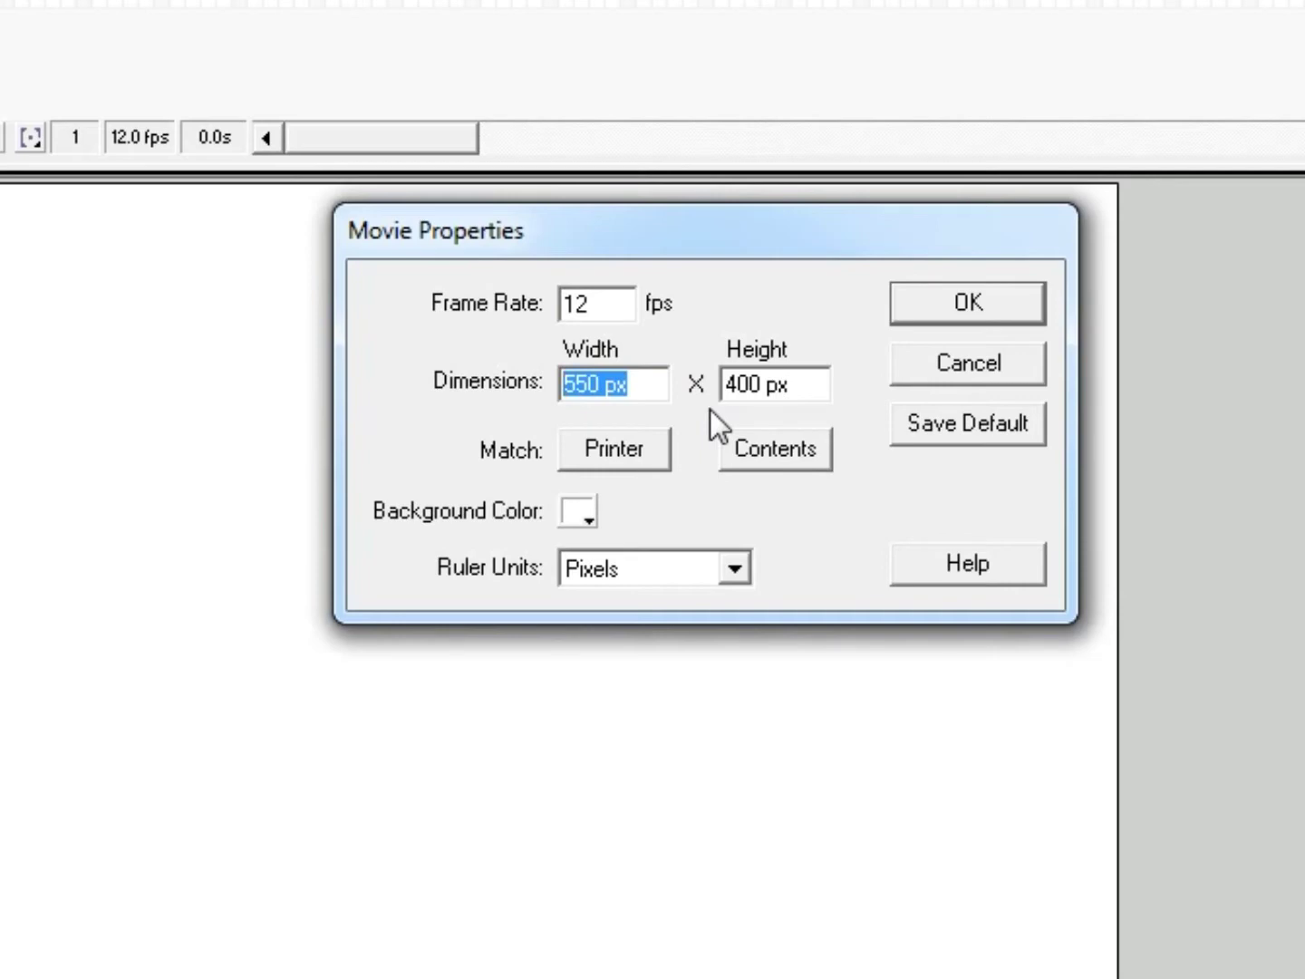
{"action": "type", "text": "700"}
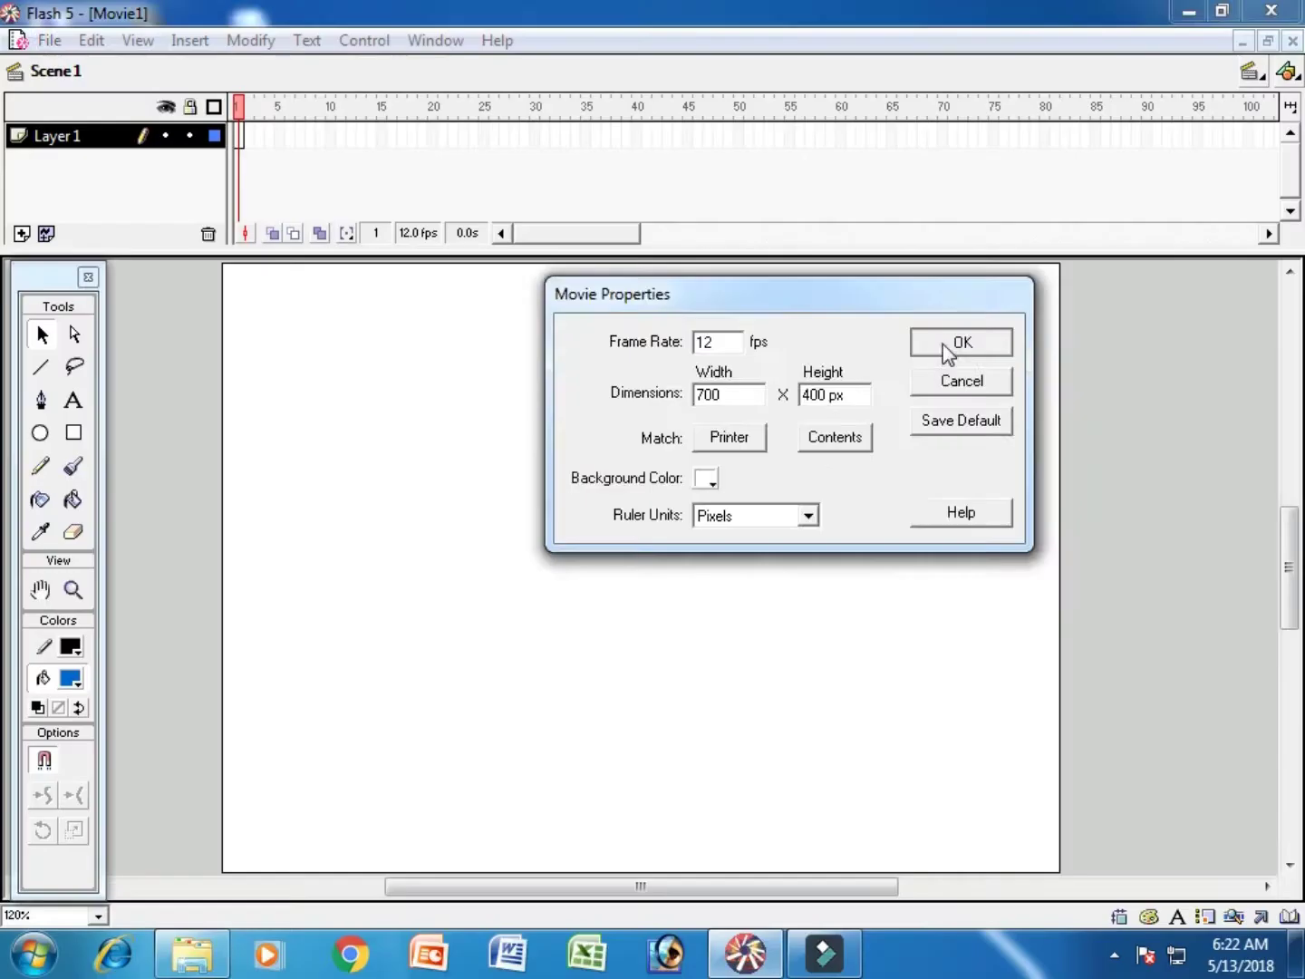
{"action": "left_click", "coordinate": [951, 310]}
{"action": "left_click_drag", "start_coordinate": [642, 884], "coordinate": [687, 884]}
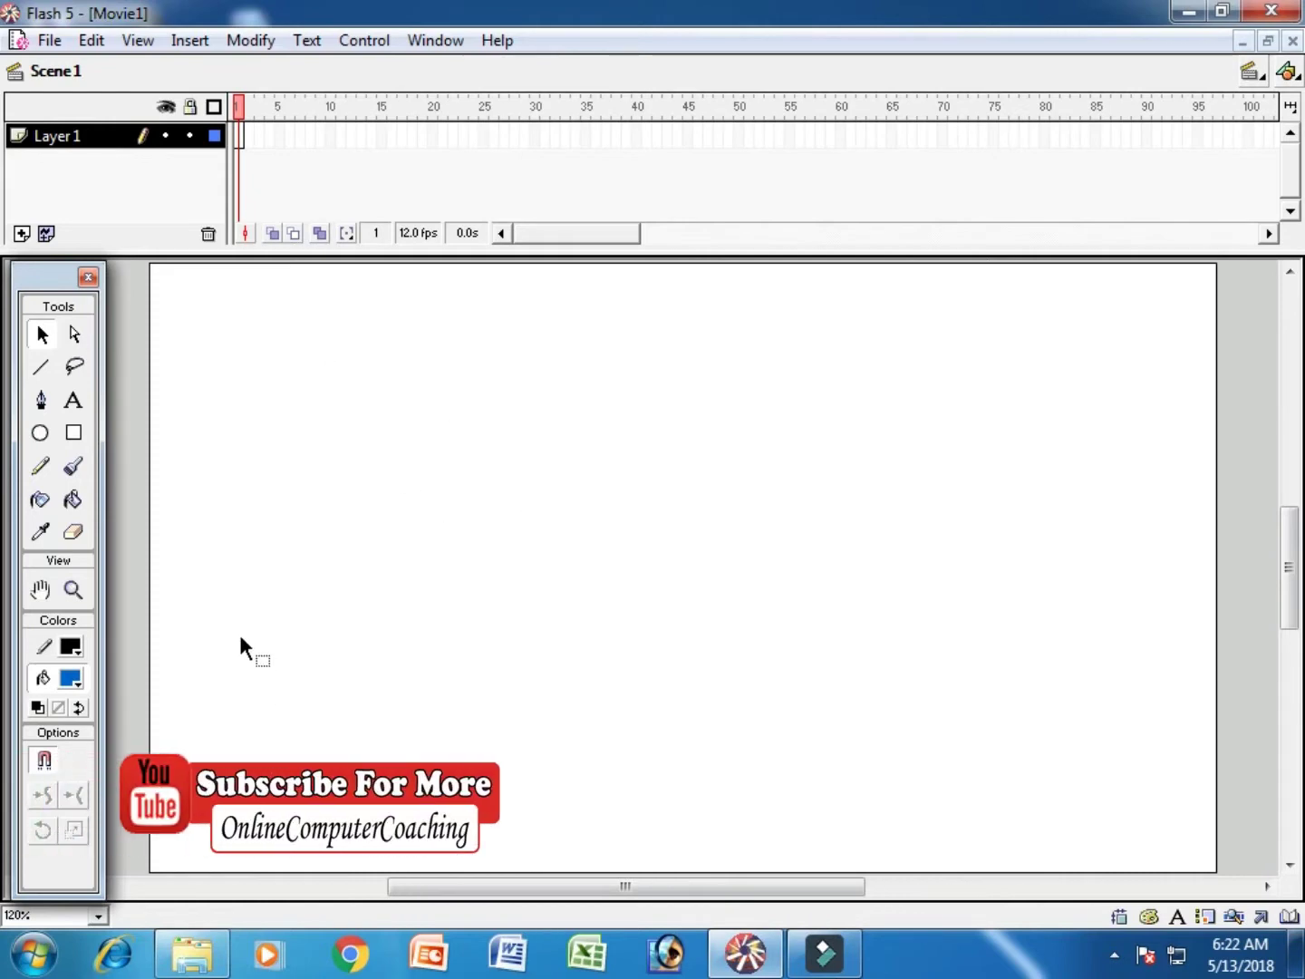
Draw a thin horizontal rectangle across the full width of the stage's upper part, filled with the red-to-black radial gradient
{"action": "left_click", "coordinate": [75, 433]}
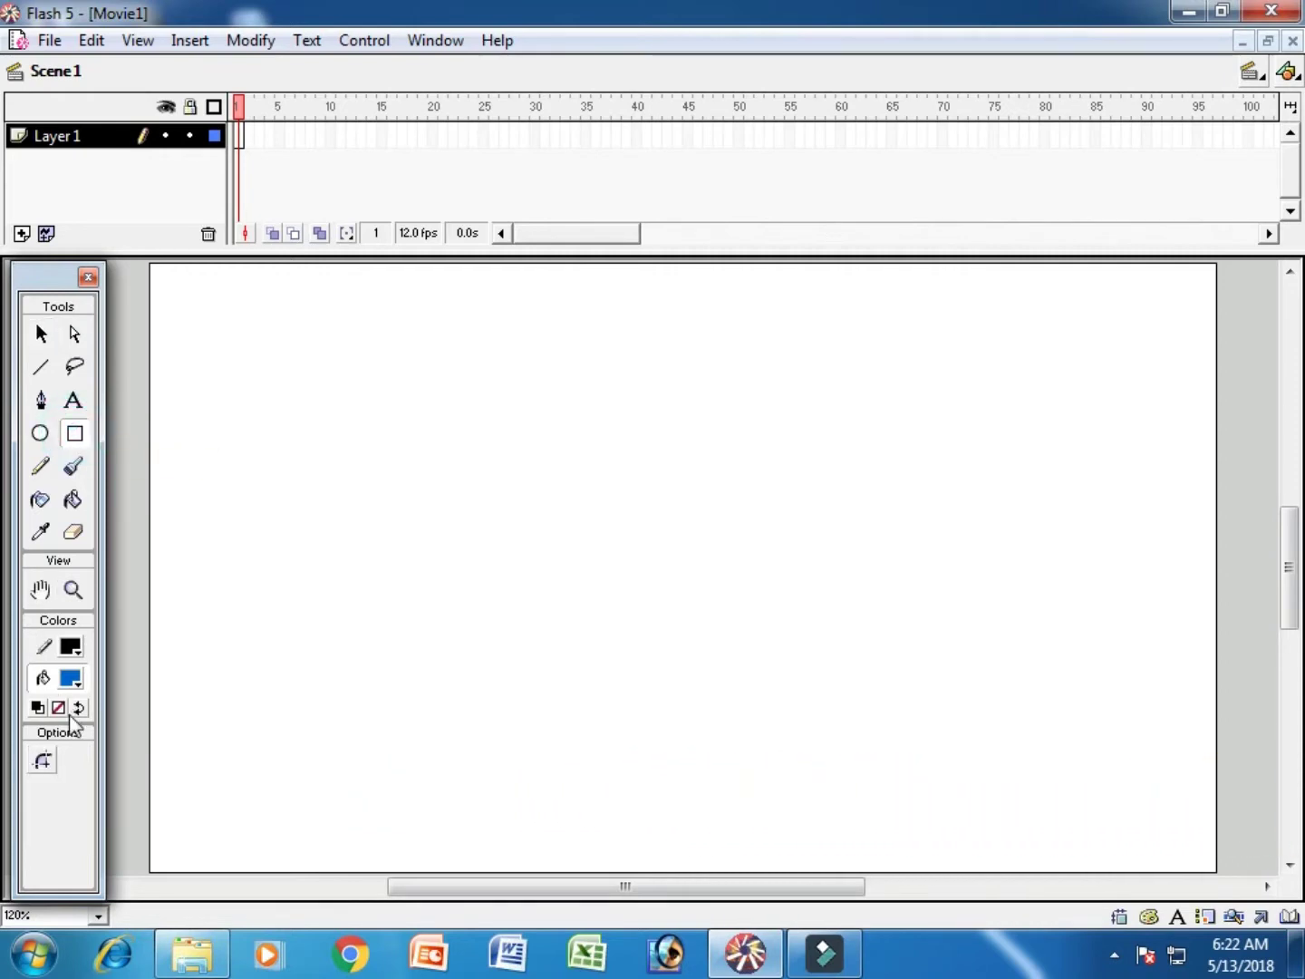
{"action": "left_click", "coordinate": [72, 682]}
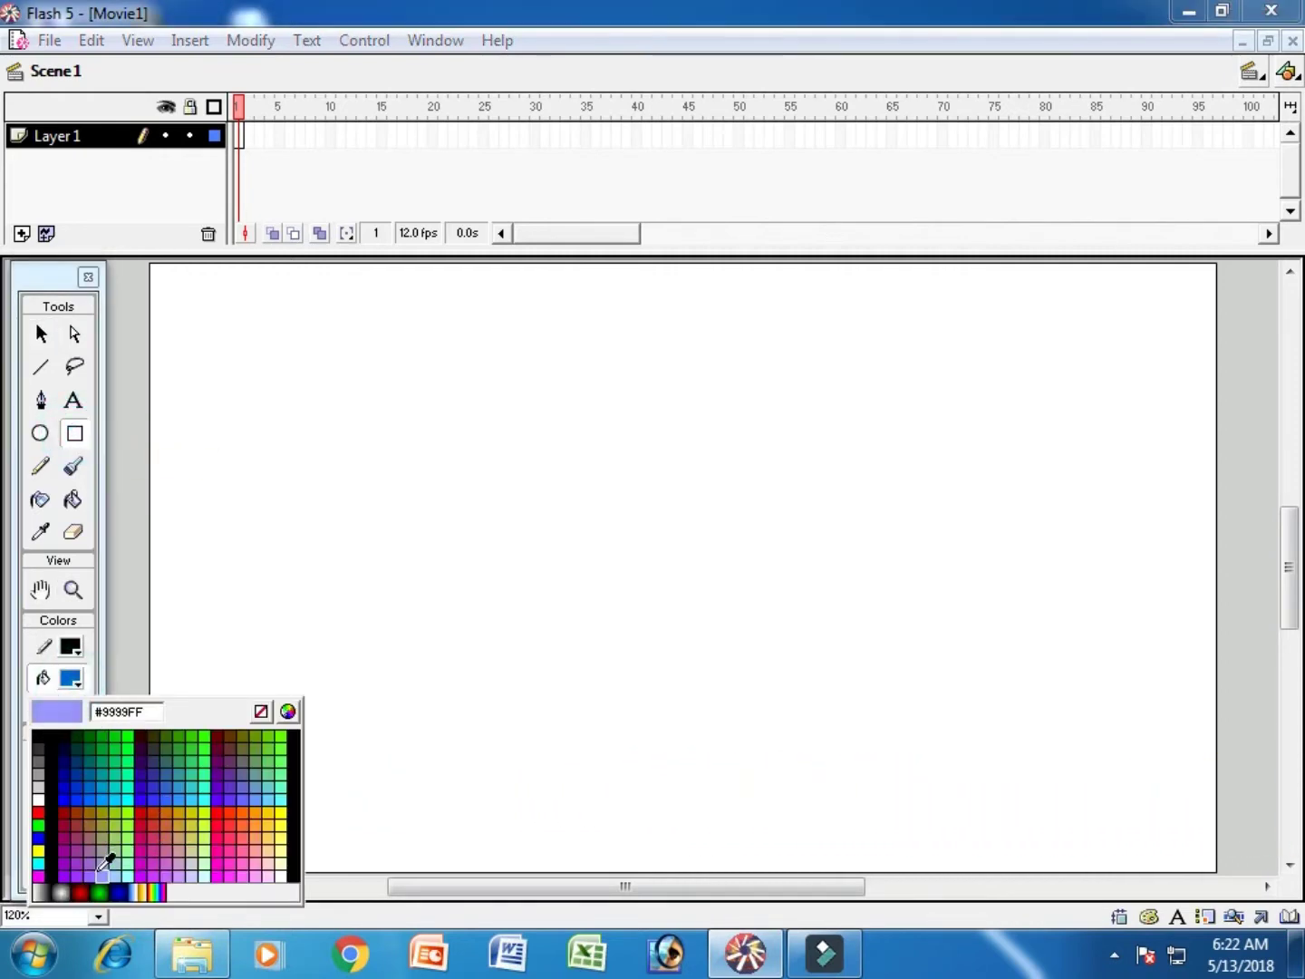
{"action": "left_click", "coordinate": [80, 894]}
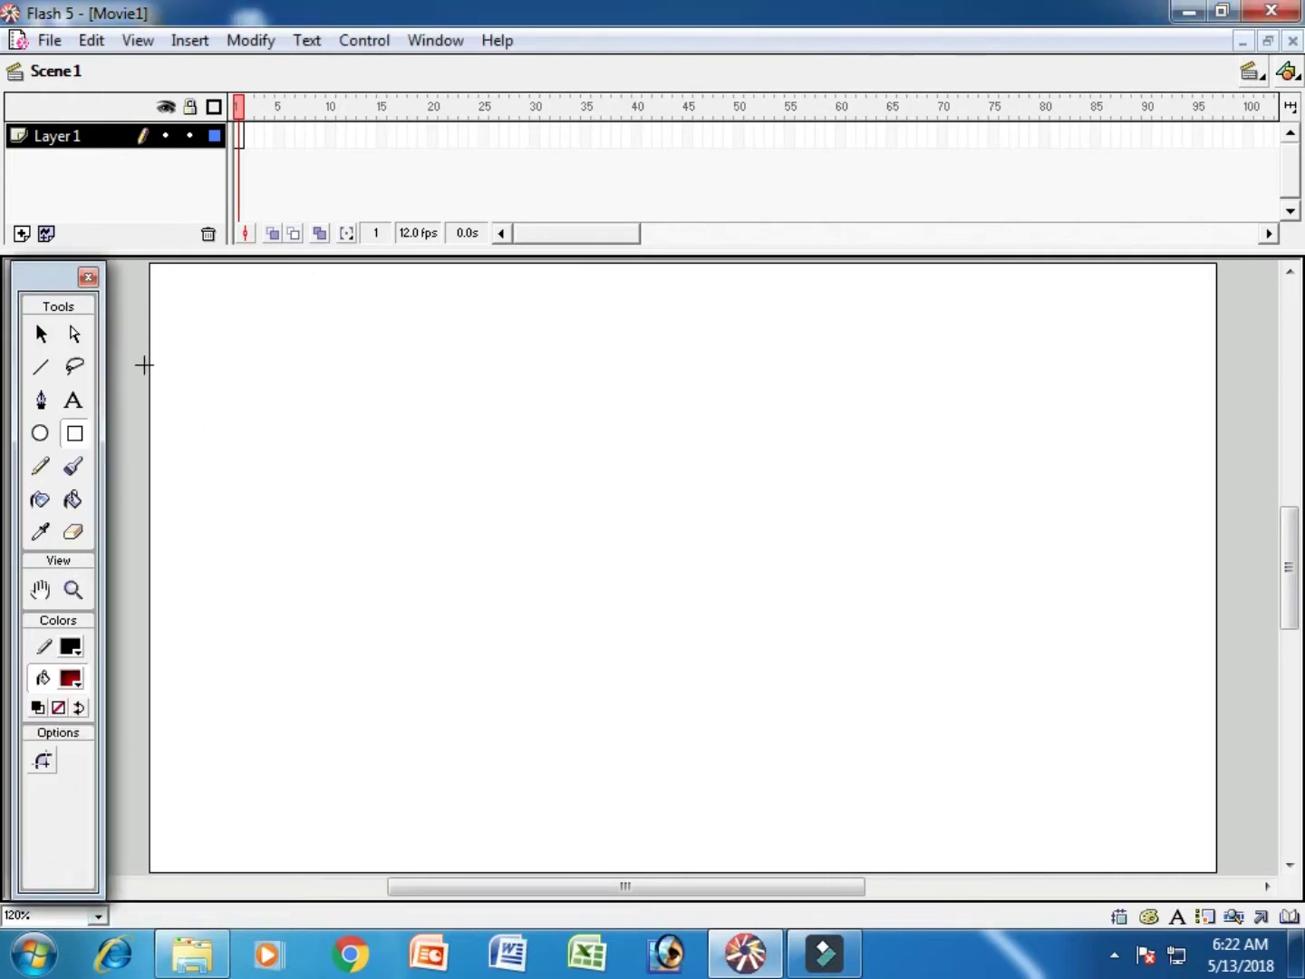
{"action": "left_click_drag", "start_coordinate": [150, 387], "coordinate": [1216, 461]}
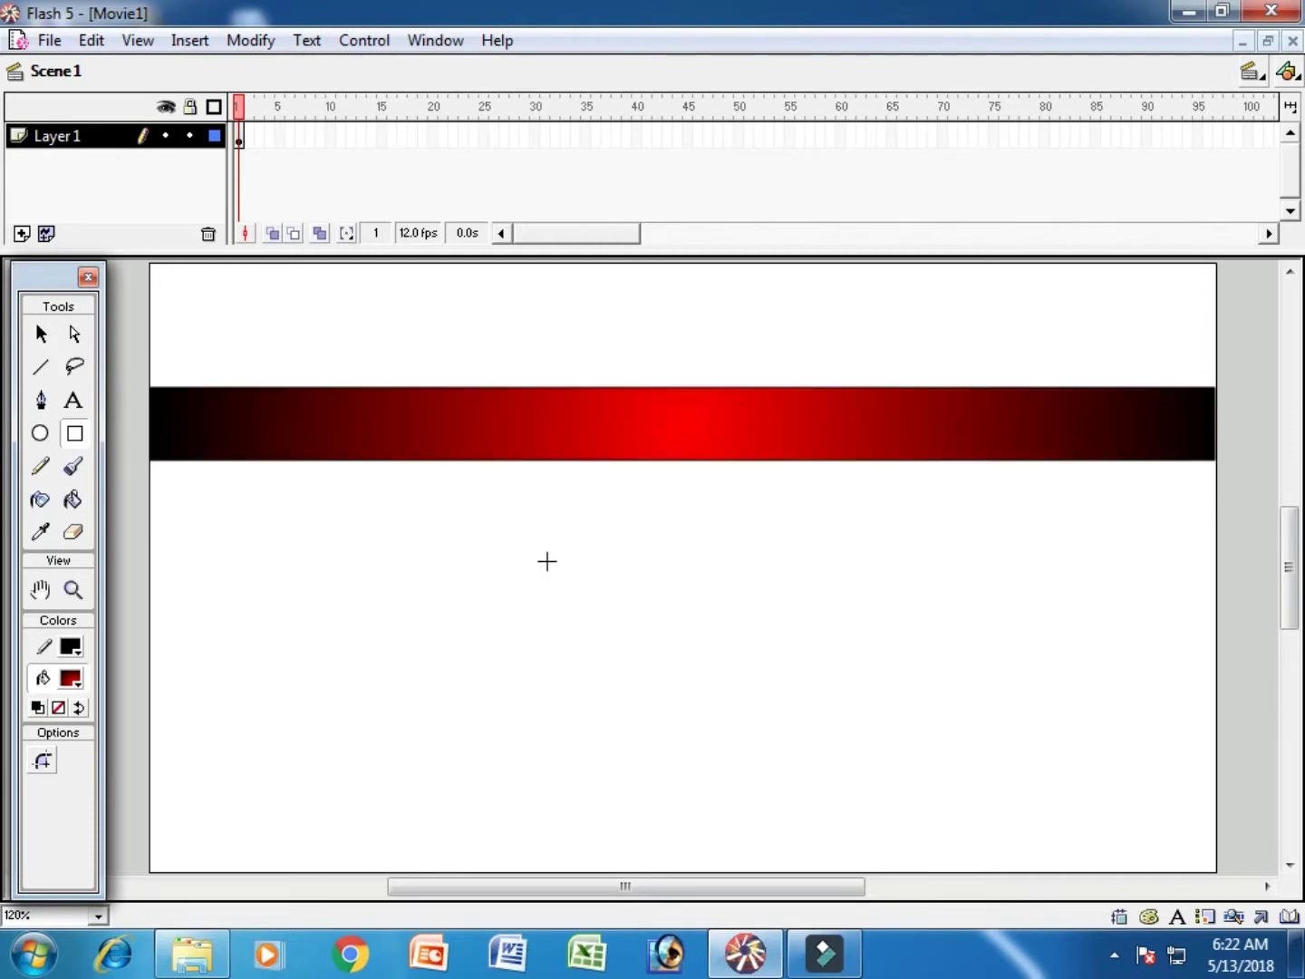
{"action": "left_click", "coordinate": [41, 334]}
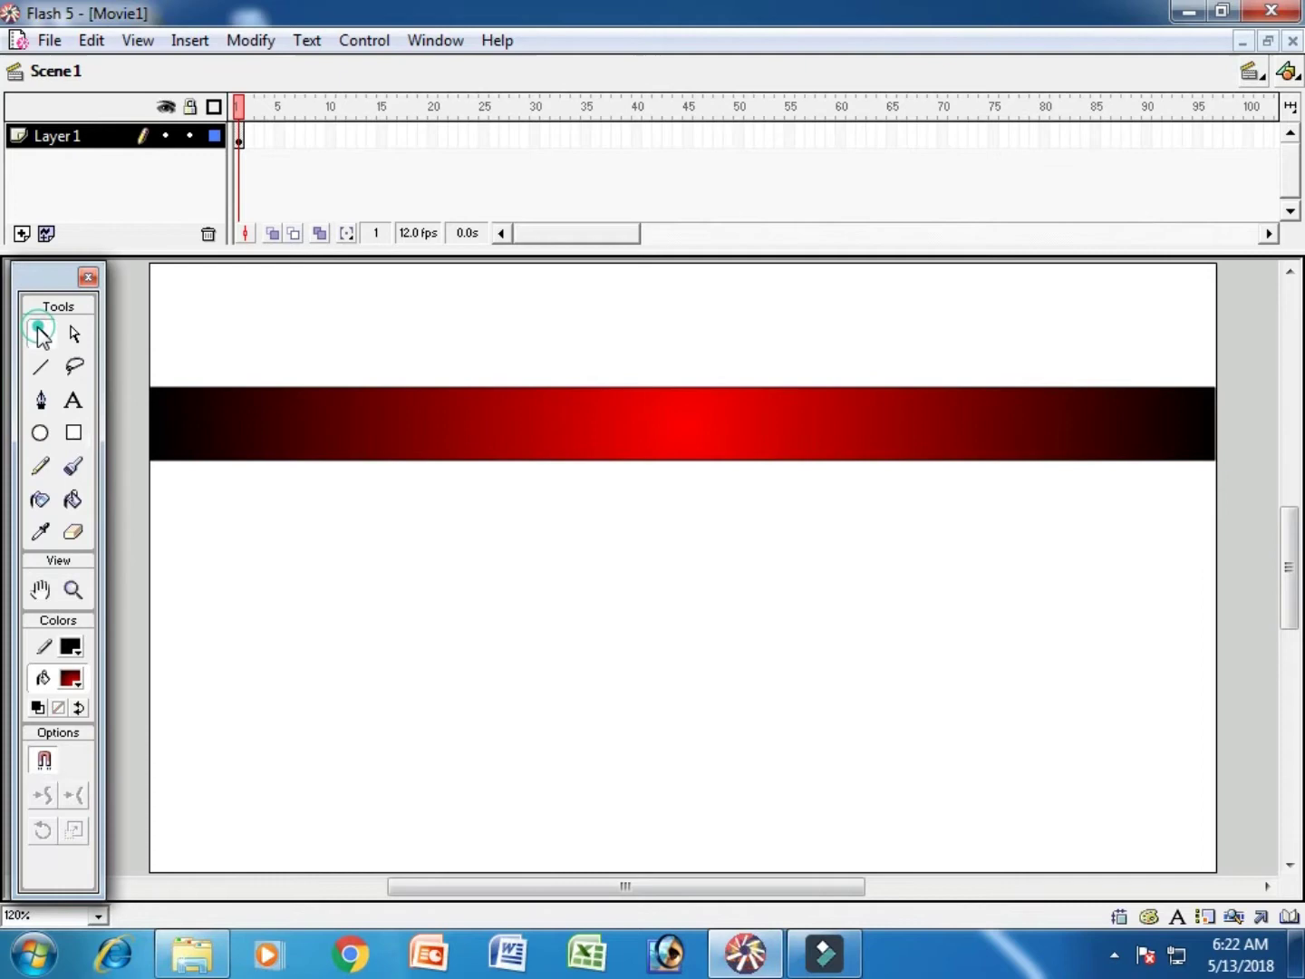
{"action": "left_click", "coordinate": [452, 443]}
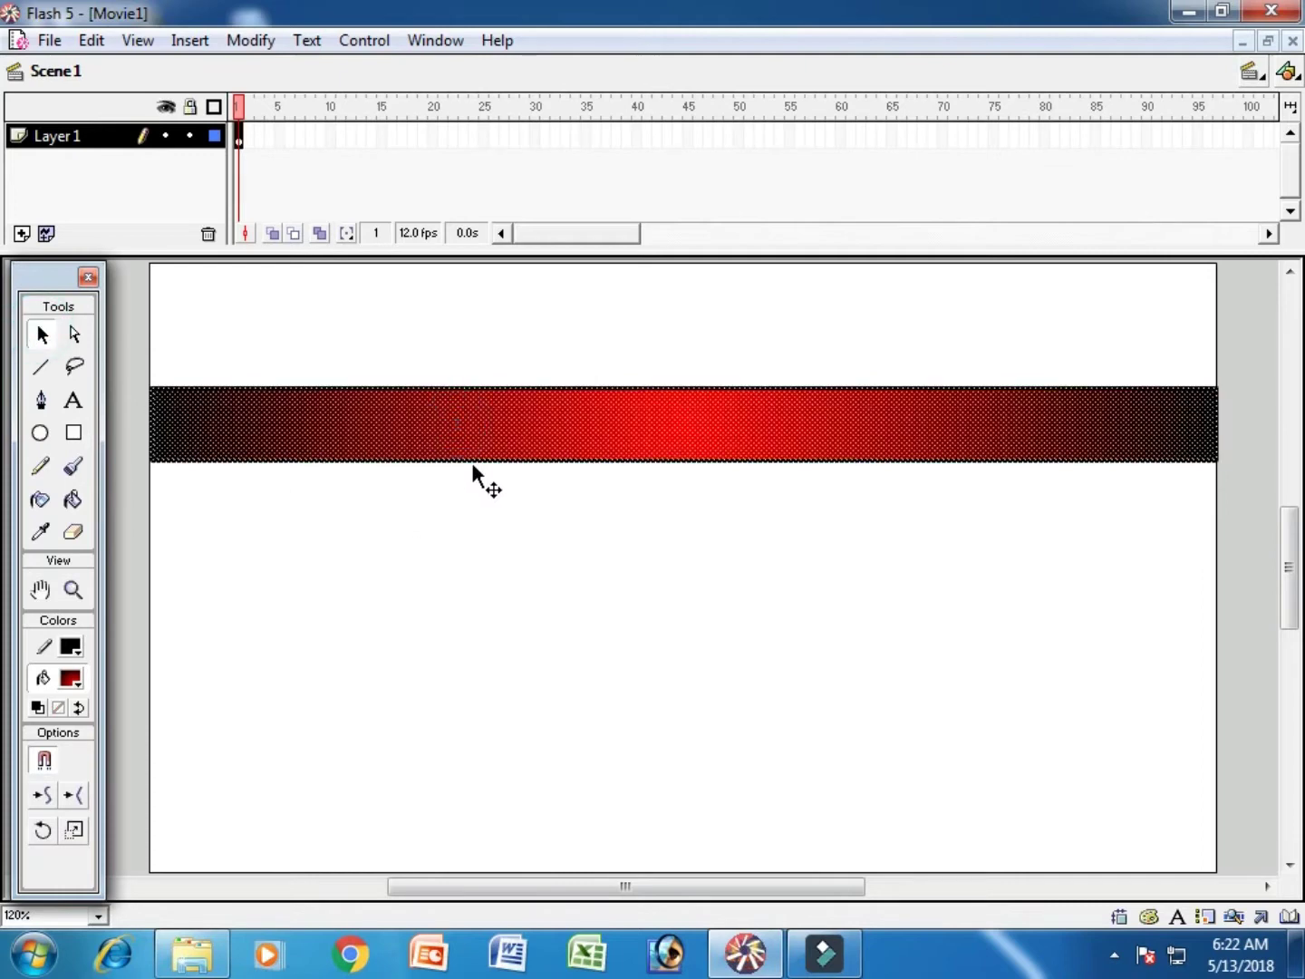
{"action": "left_click", "coordinate": [488, 514]}
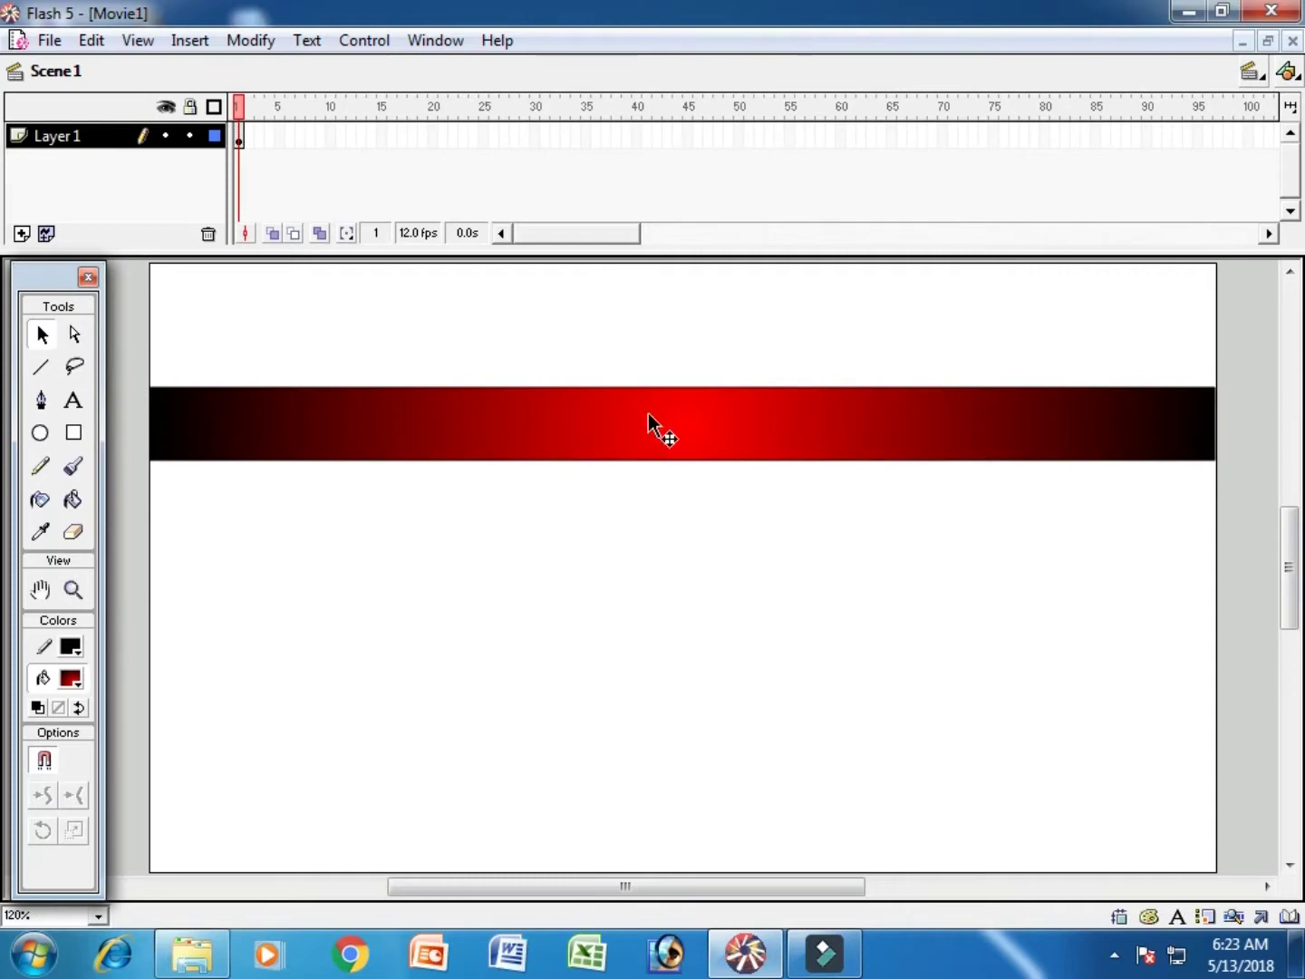
Insert keyframes on Layer 1 at frames 5, 10, 15 and 20
{"action": "left_click", "coordinate": [240, 138]}
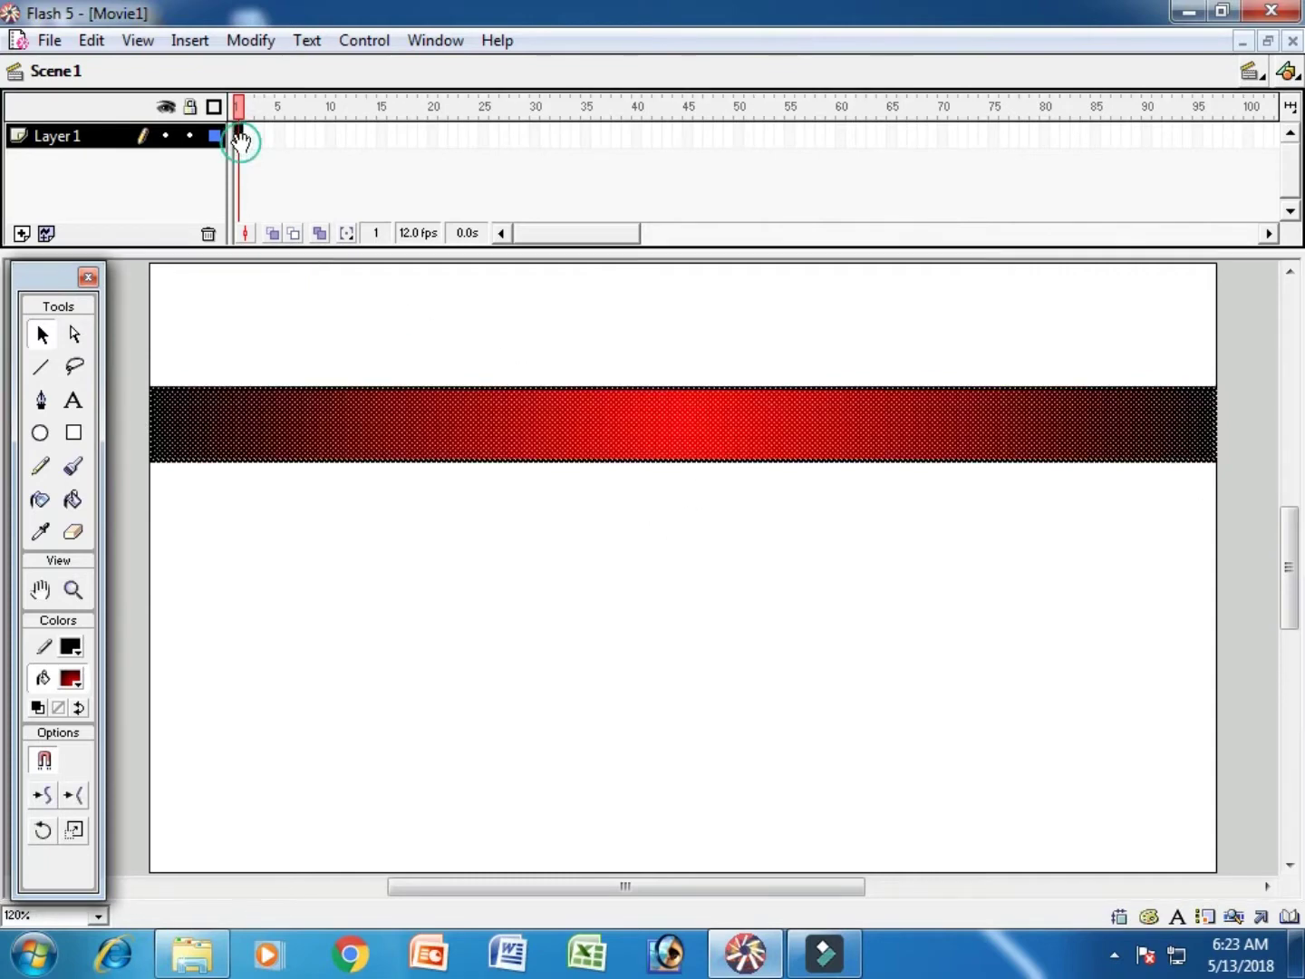
{"action": "left_click", "coordinate": [280, 138]}
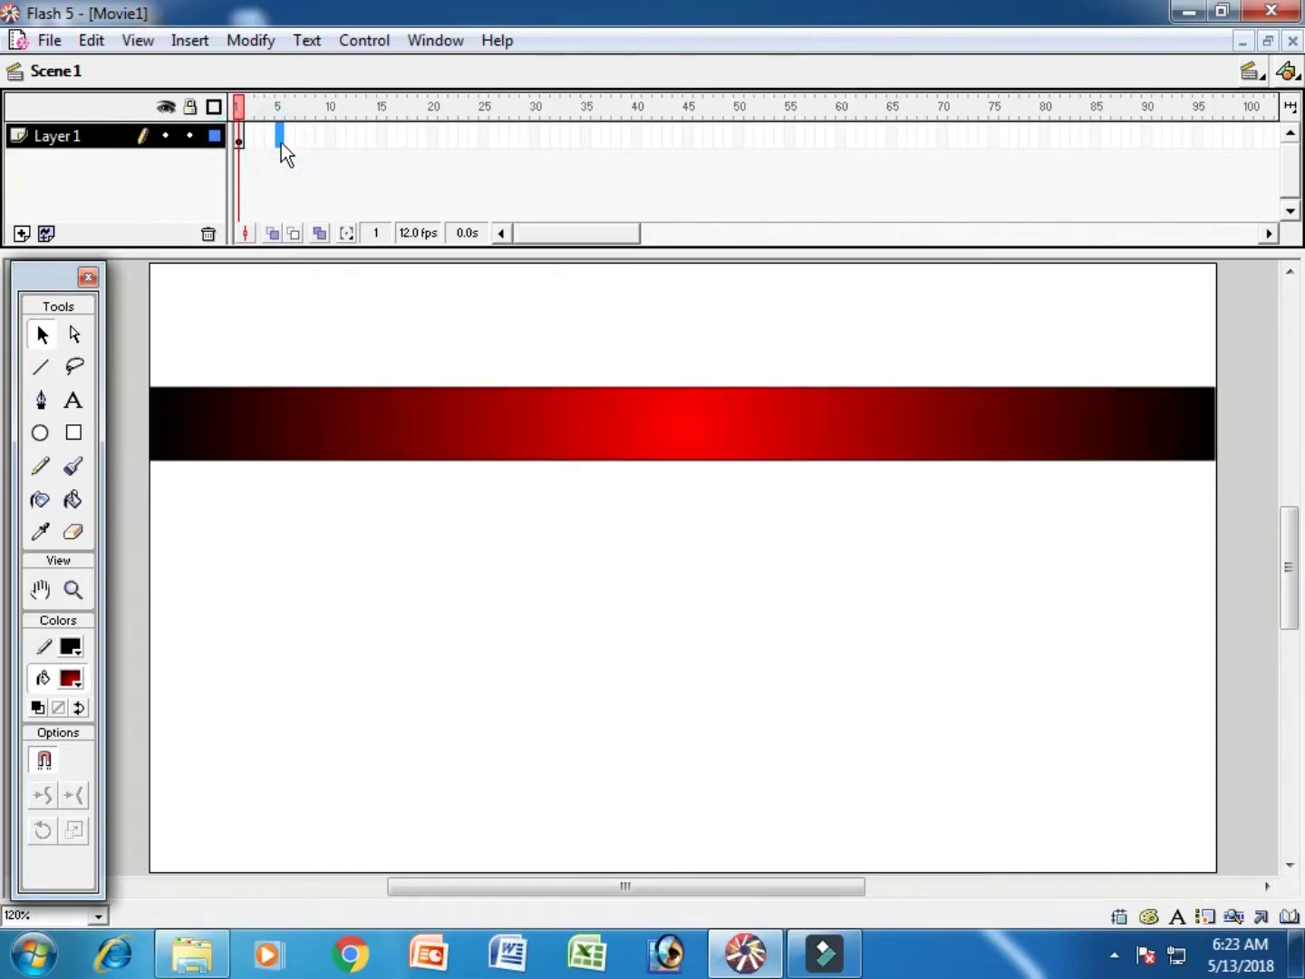
{"action": "key", "text": "F6"}
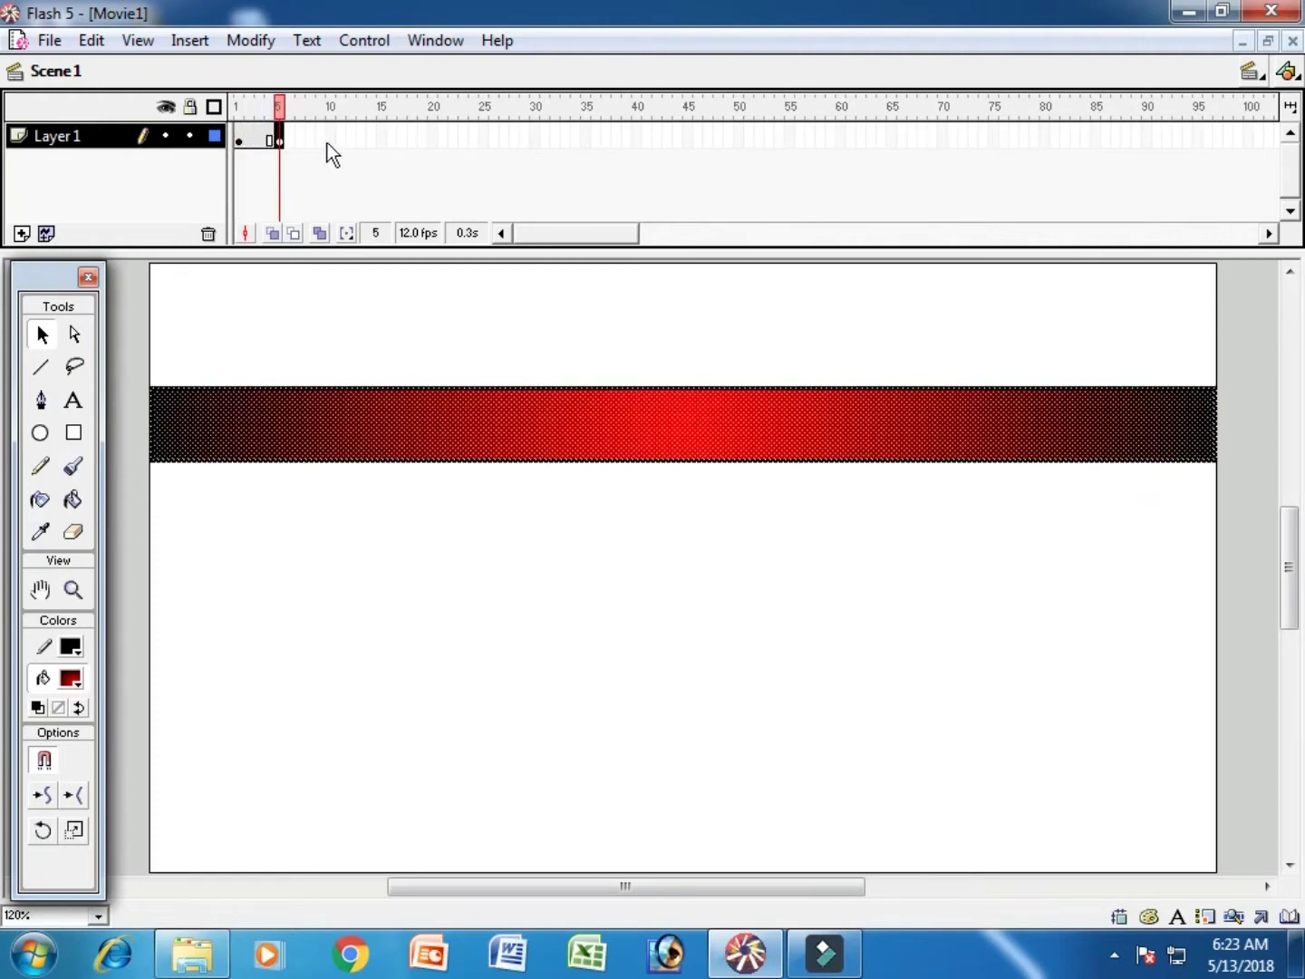
{"action": "left_click", "coordinate": [331, 136]}
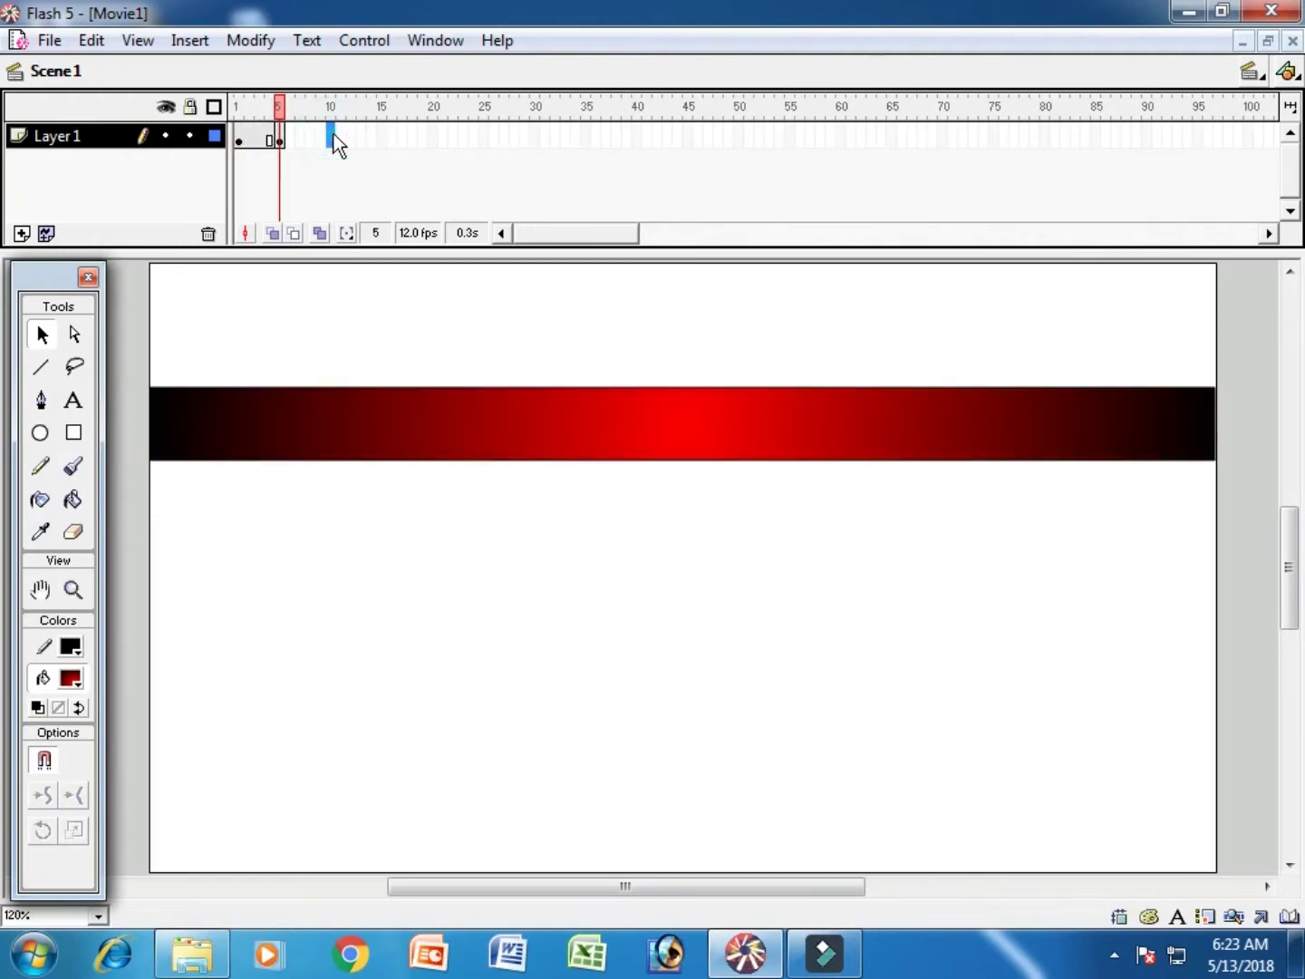
{"action": "key", "text": "F6"}
{"action": "left_click", "coordinate": [382, 138]}
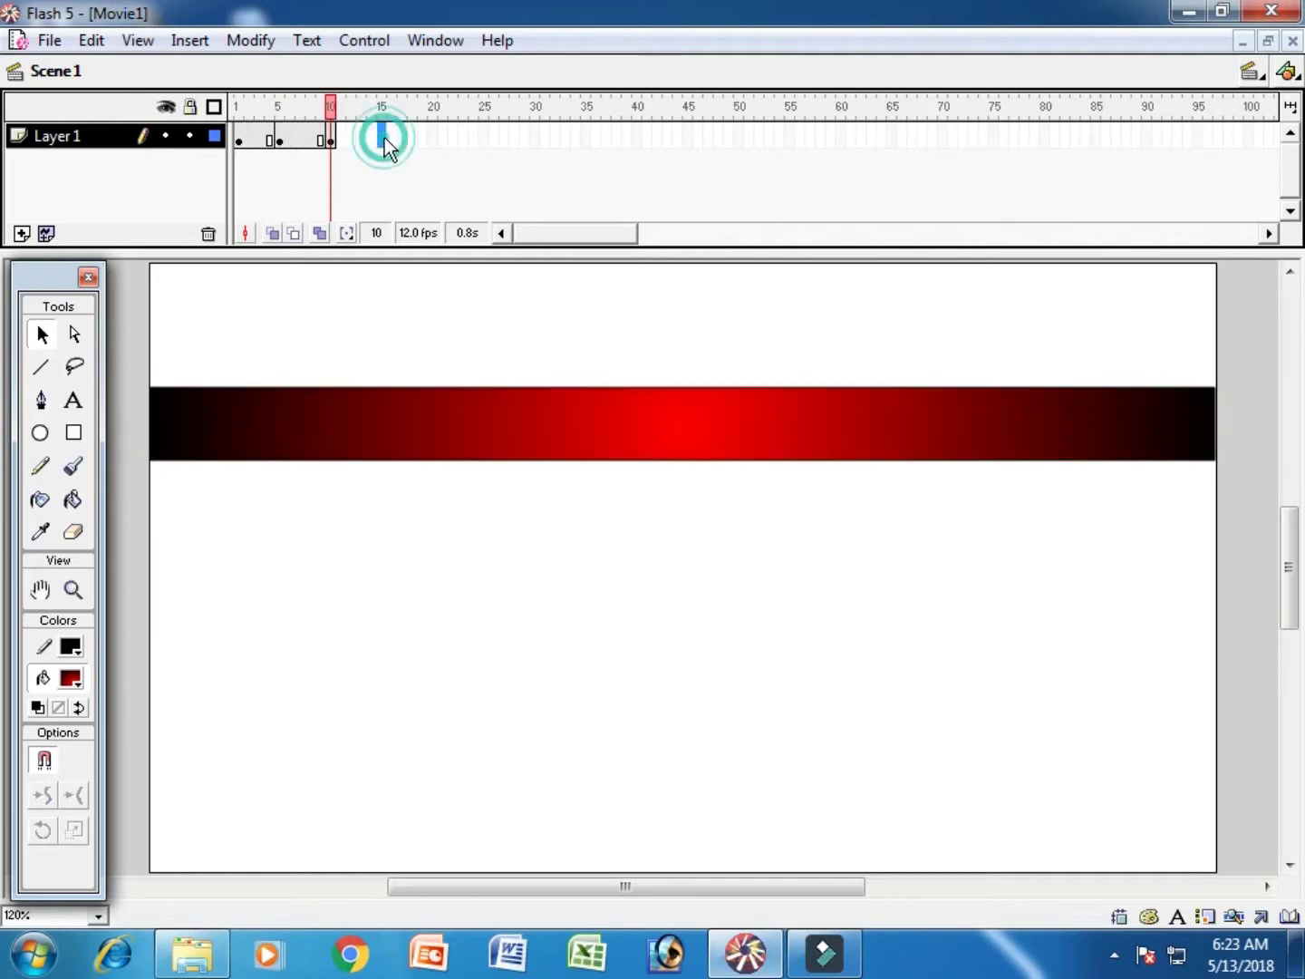
{"action": "key", "text": "F6"}
{"action": "left_click", "coordinate": [430, 138]}
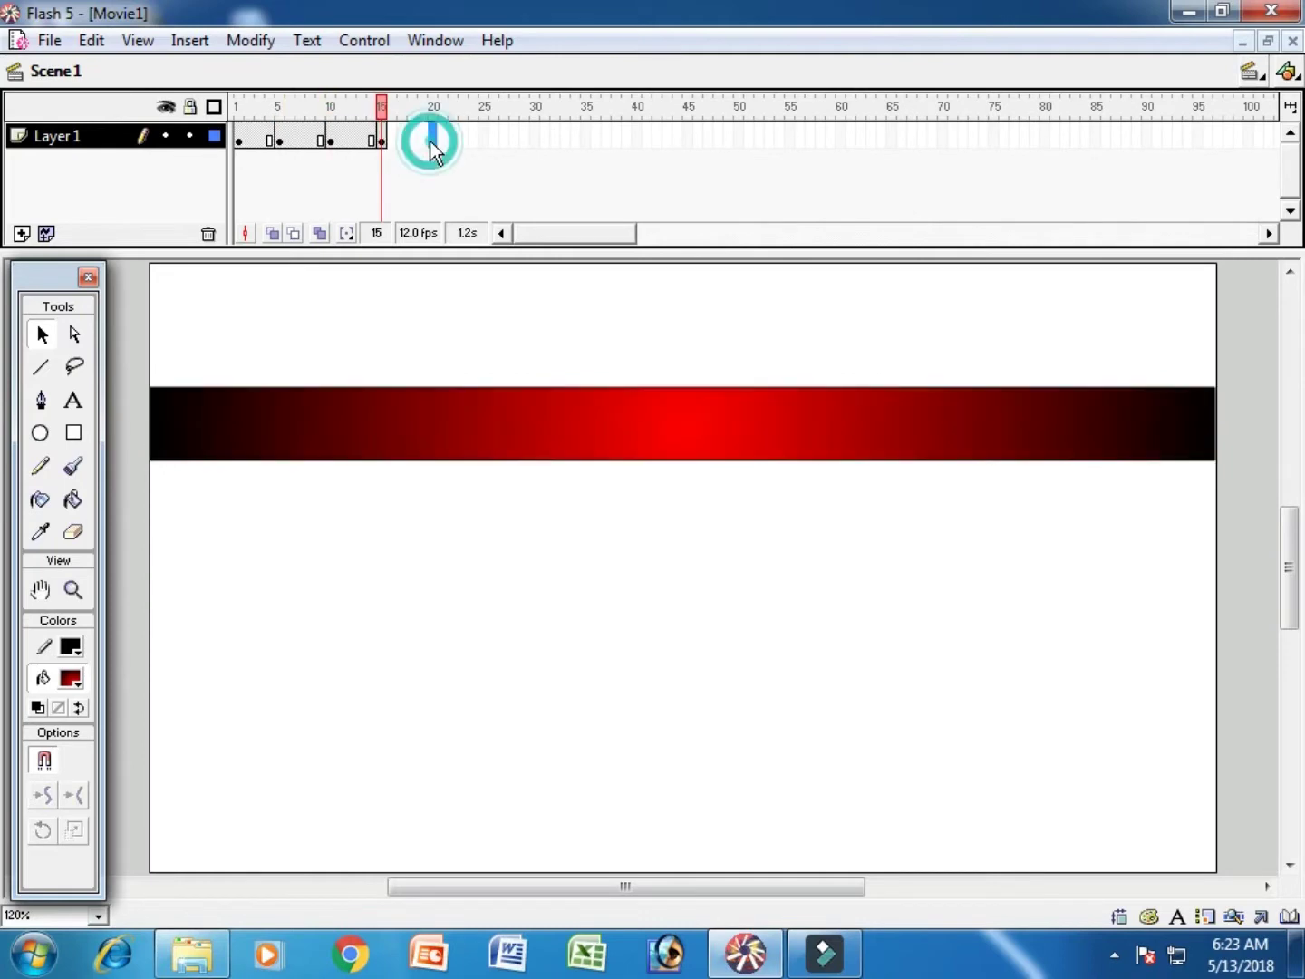
{"action": "key", "text": "F6"}
Refill the bar with radial gradients per keyframe: white-to-black at frame 5, green-to-black at frame 10, and blue-to-black at frame 15
{"action": "left_click", "coordinate": [279, 139]}
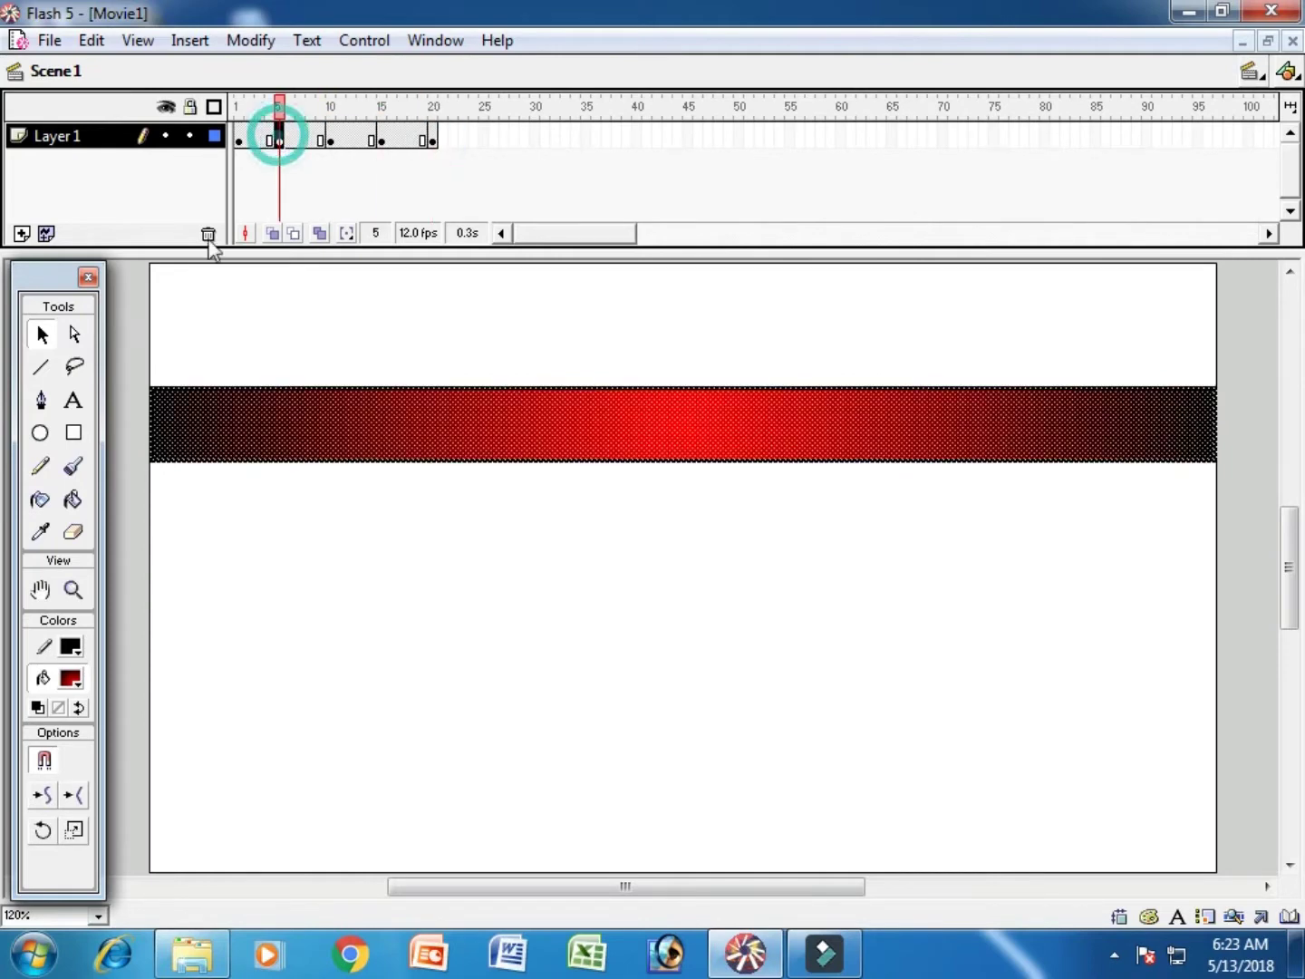
{"action": "left_click", "coordinate": [72, 676]}
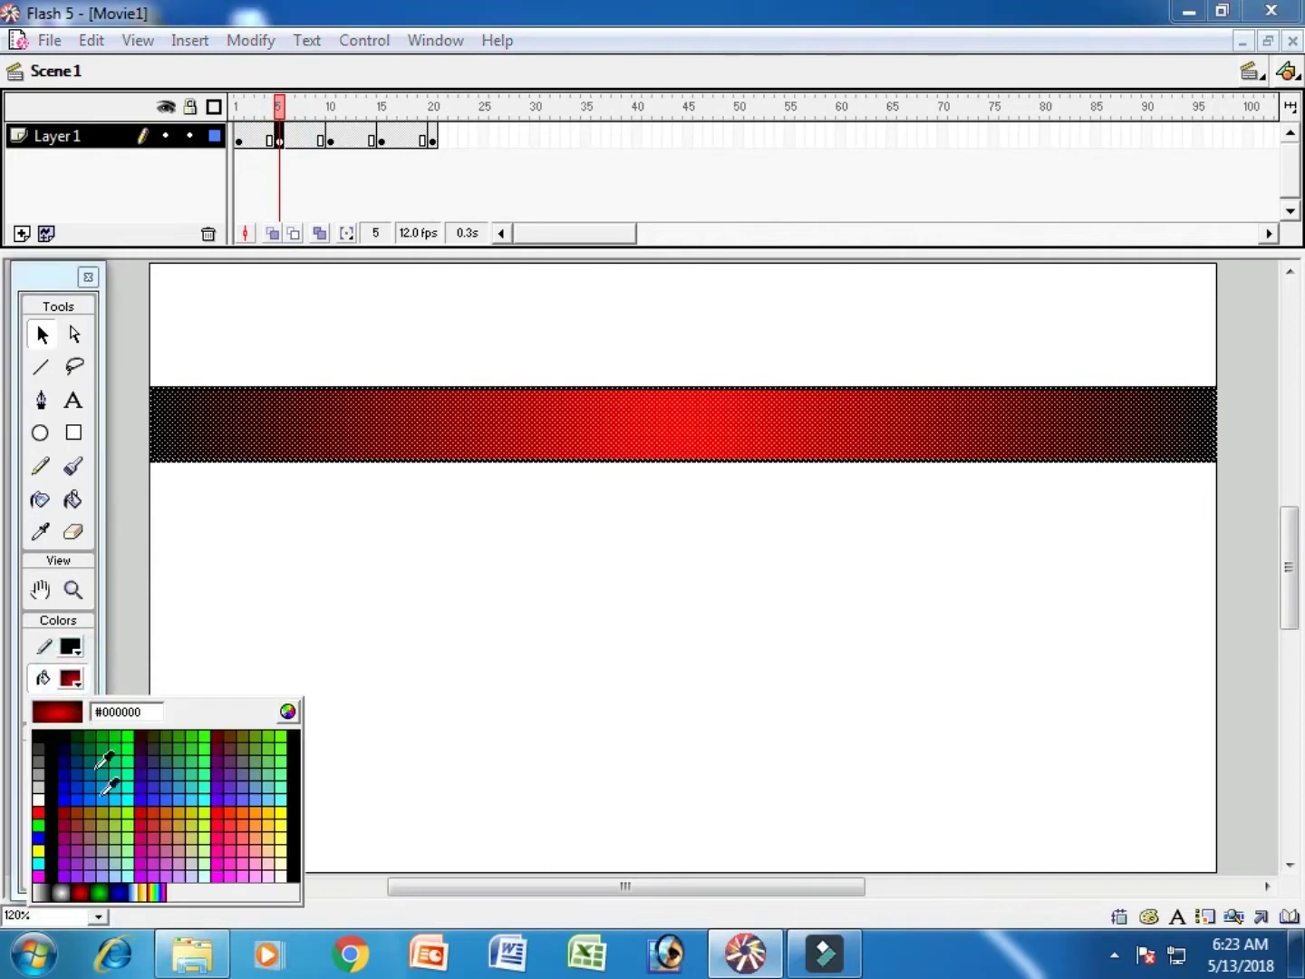
{"action": "left_click", "coordinate": [61, 893]}
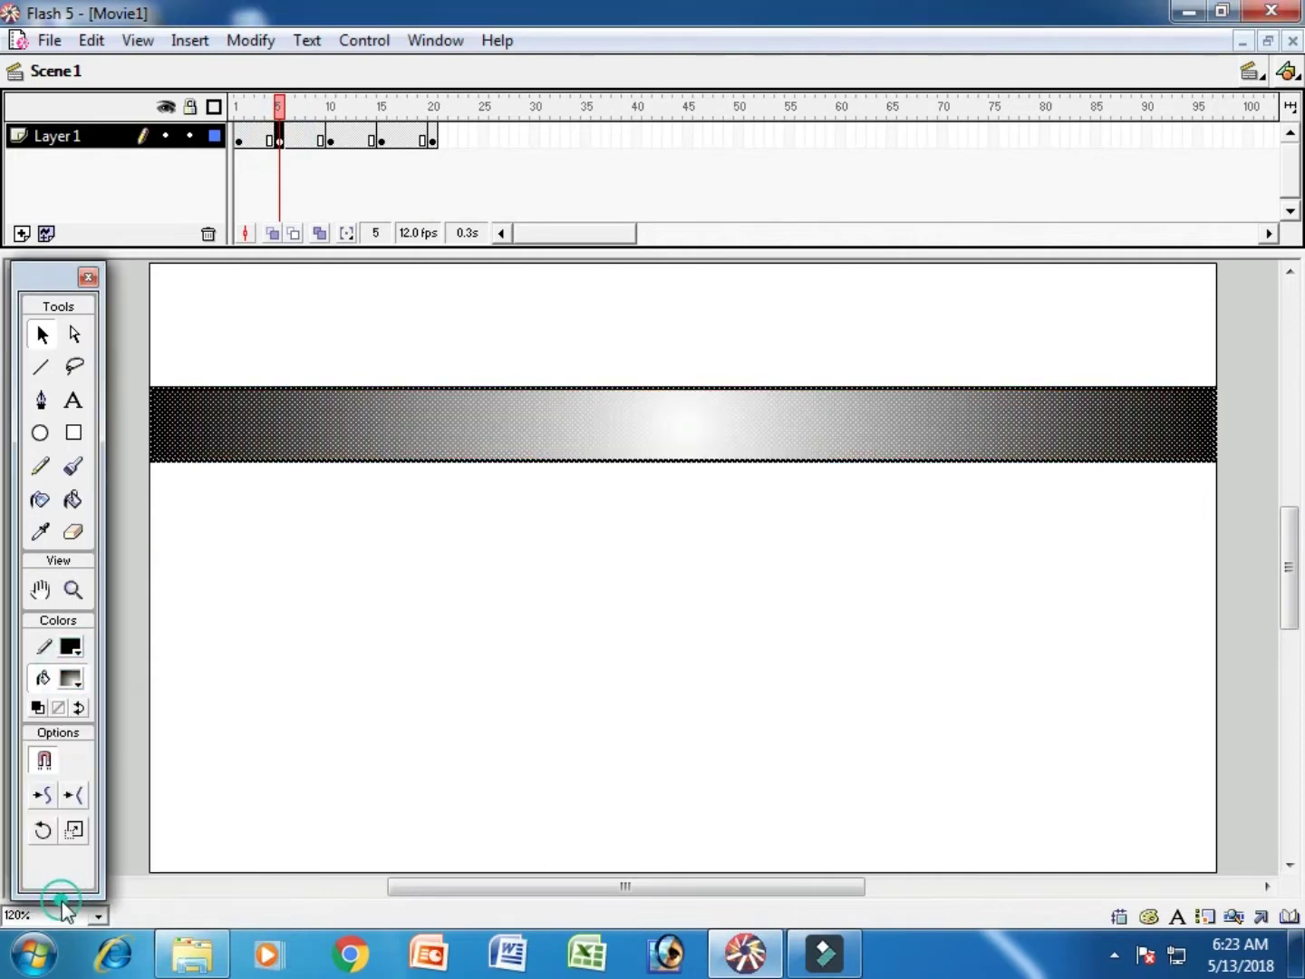
{"action": "left_click", "coordinate": [330, 139]}
{"action": "left_click", "coordinate": [74, 678]}
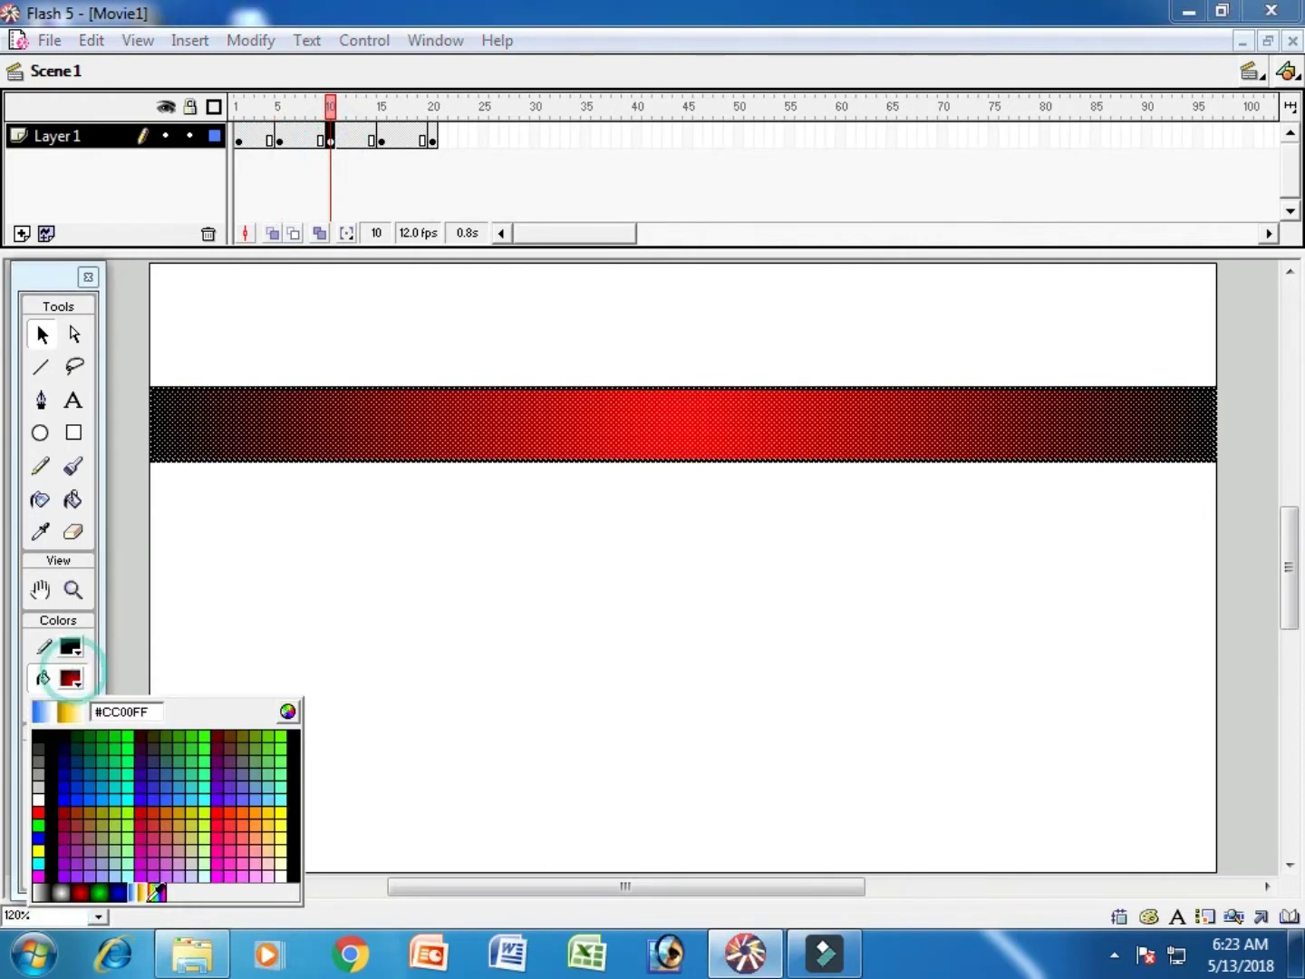
{"action": "left_click", "coordinate": [108, 888]}
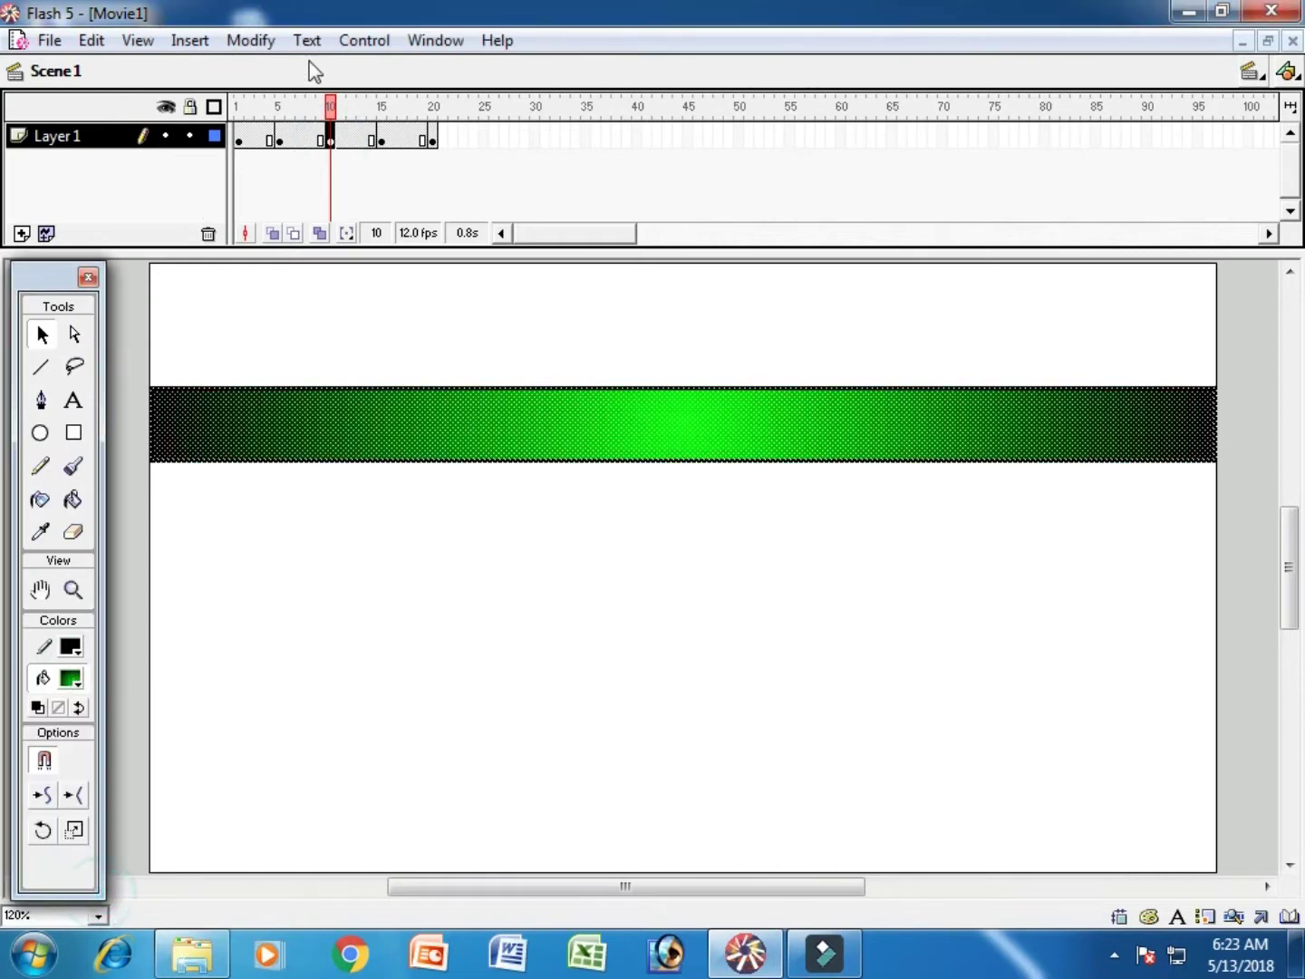
{"action": "left_click", "coordinate": [382, 140]}
{"action": "left_click", "coordinate": [69, 678]}
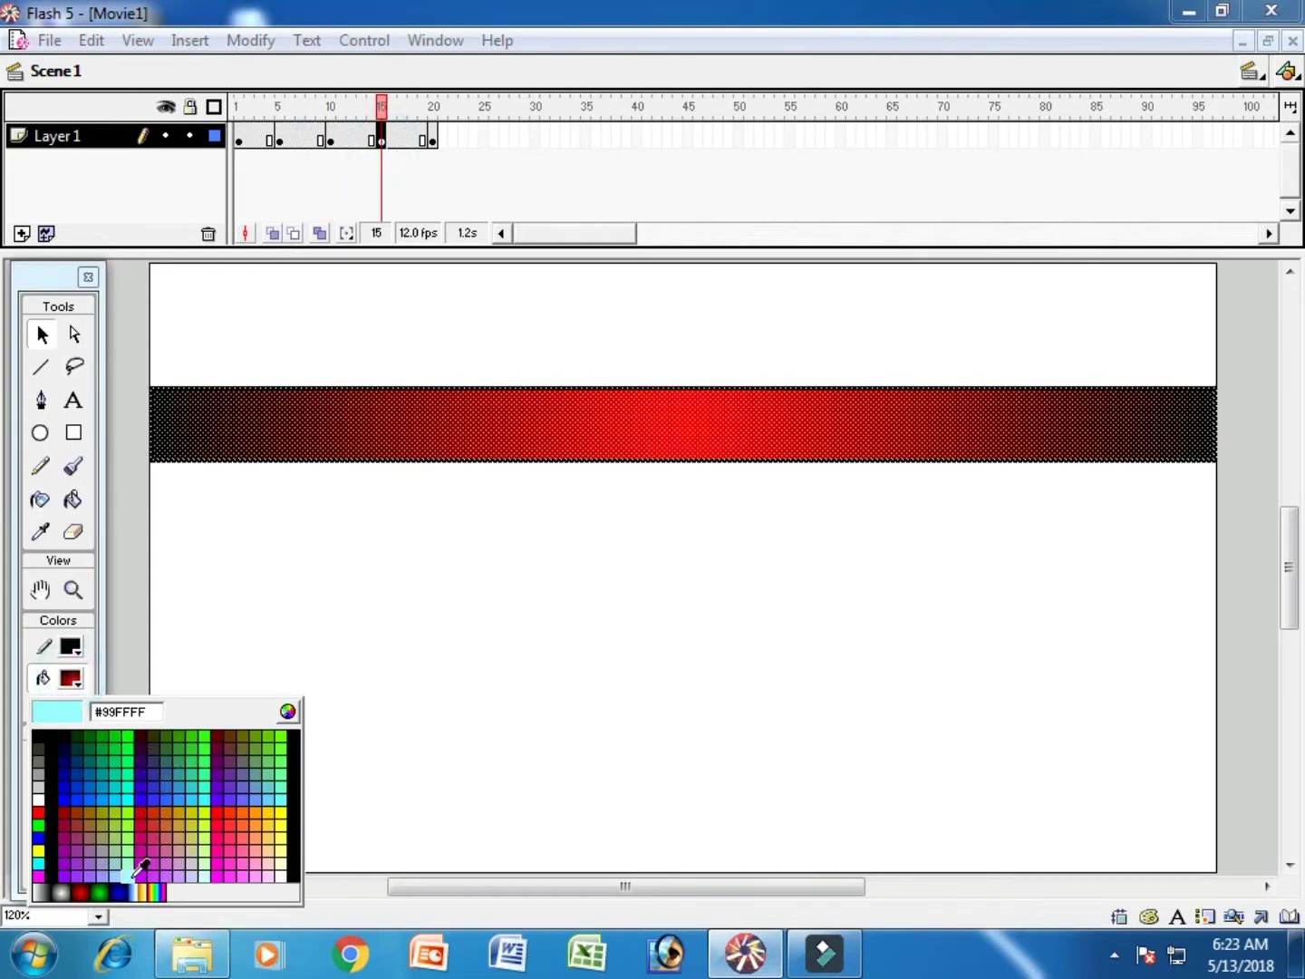
{"action": "left_click", "coordinate": [120, 893]}
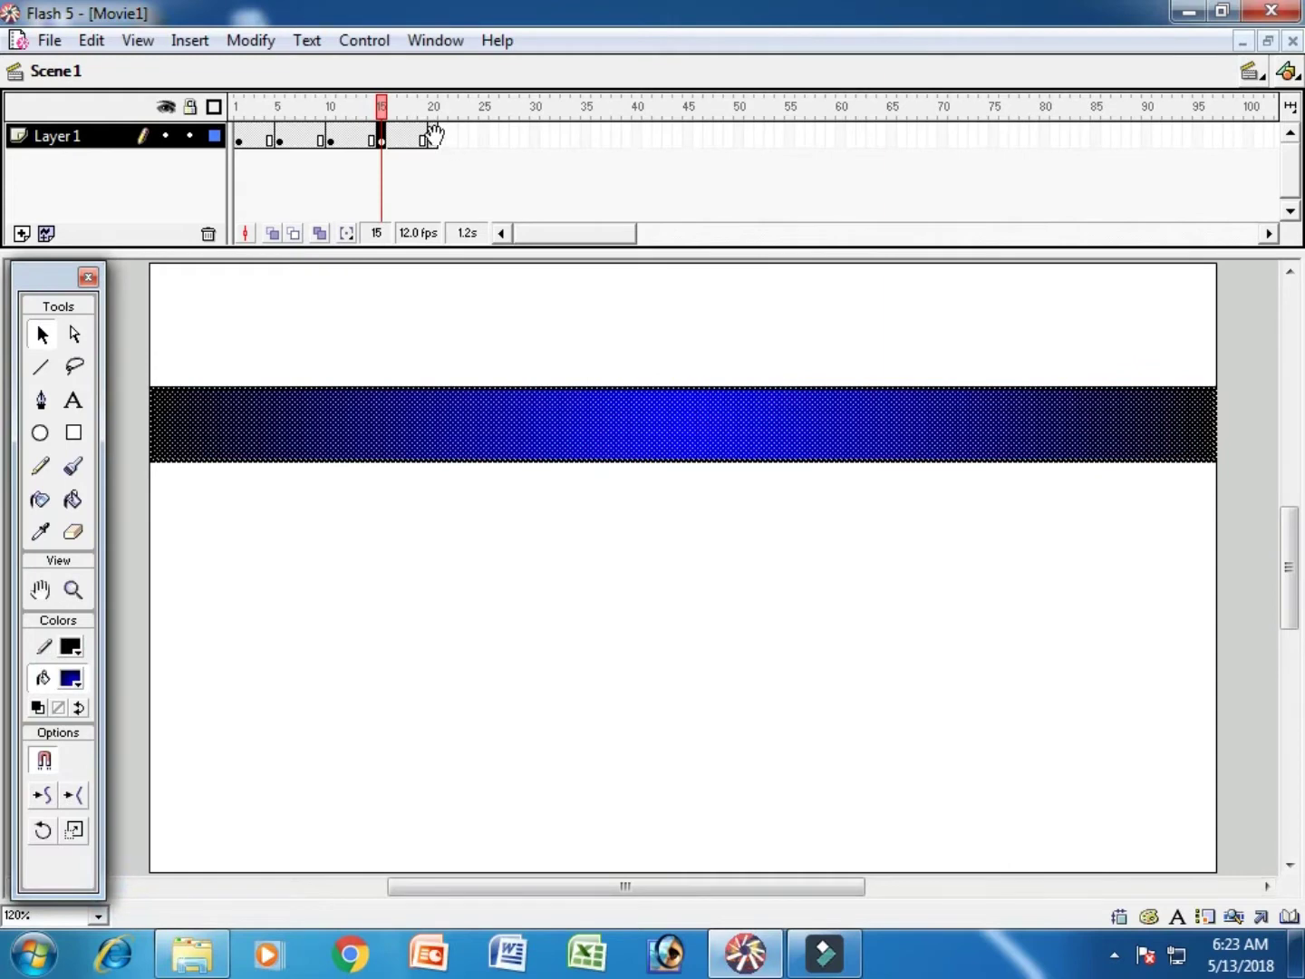
{"action": "left_click", "coordinate": [433, 138]}
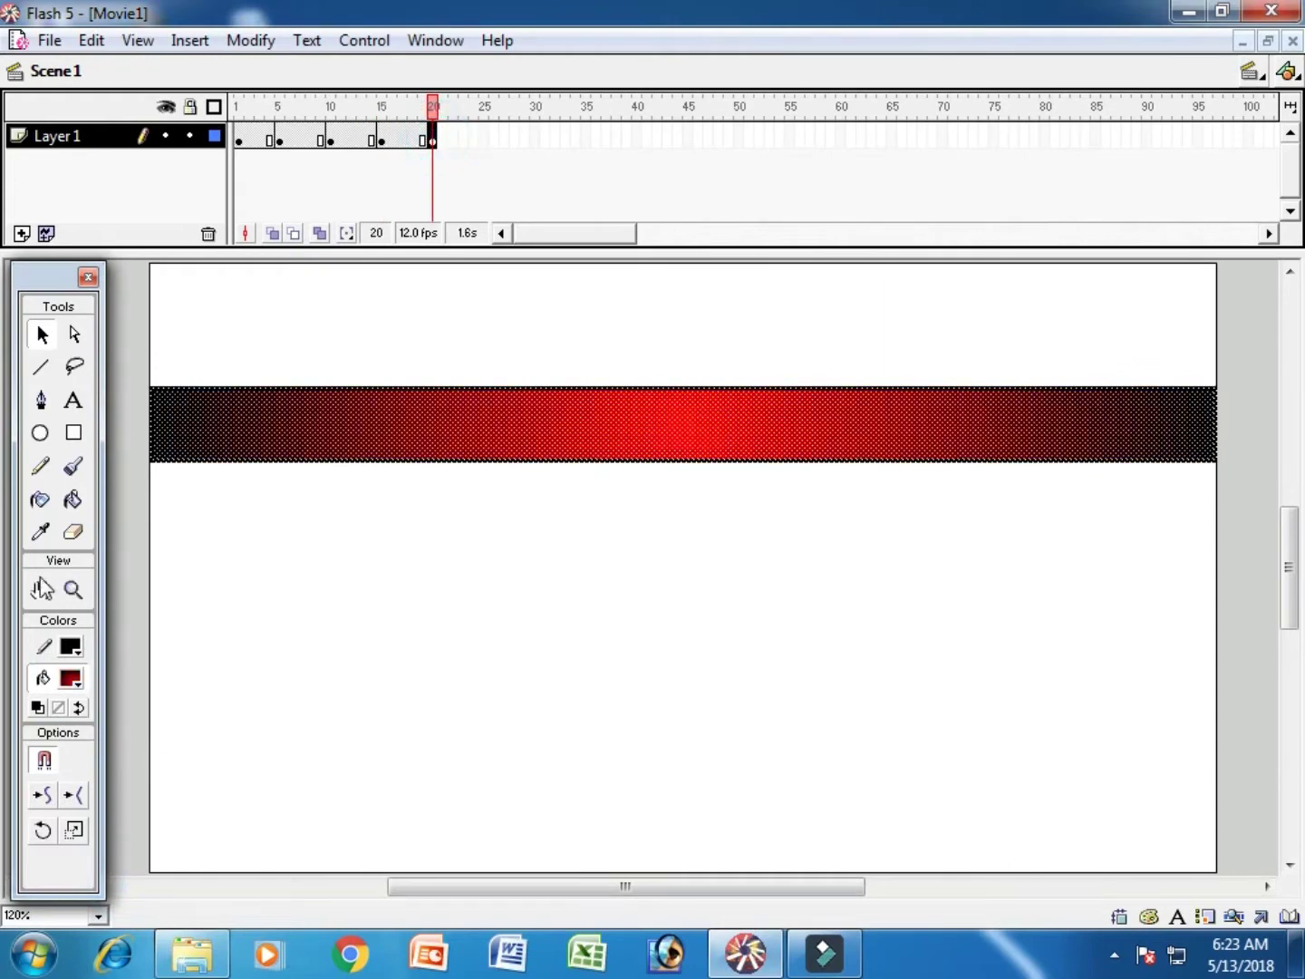
Add a new layer above Layer 1 and enter the text "HOME GALARY ABOUT MISSION" over the bar's left part at frame 1
{"action": "left_click", "coordinate": [22, 234]}
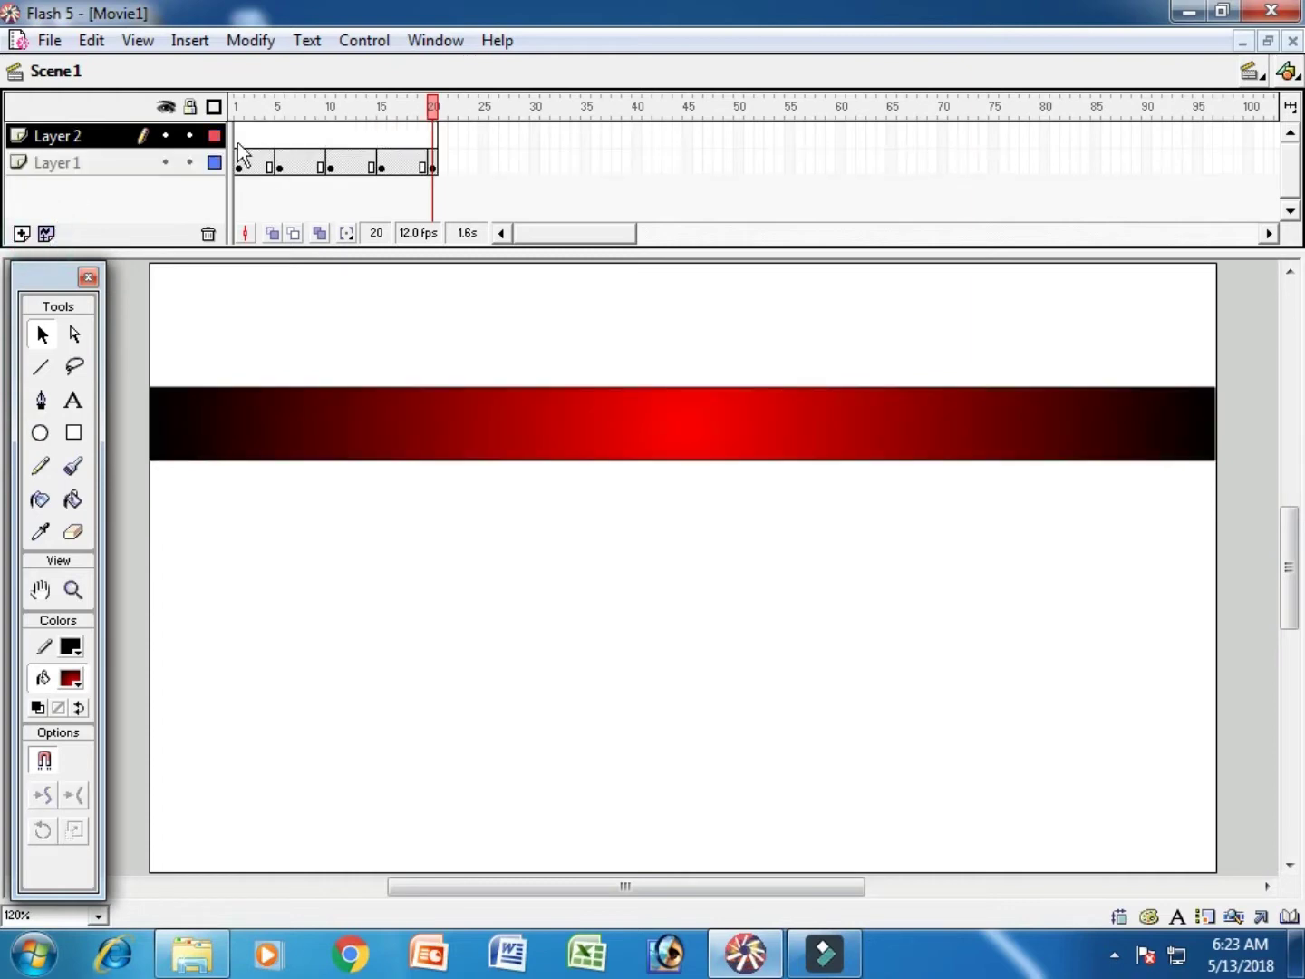
{"action": "left_click", "coordinate": [238, 138]}
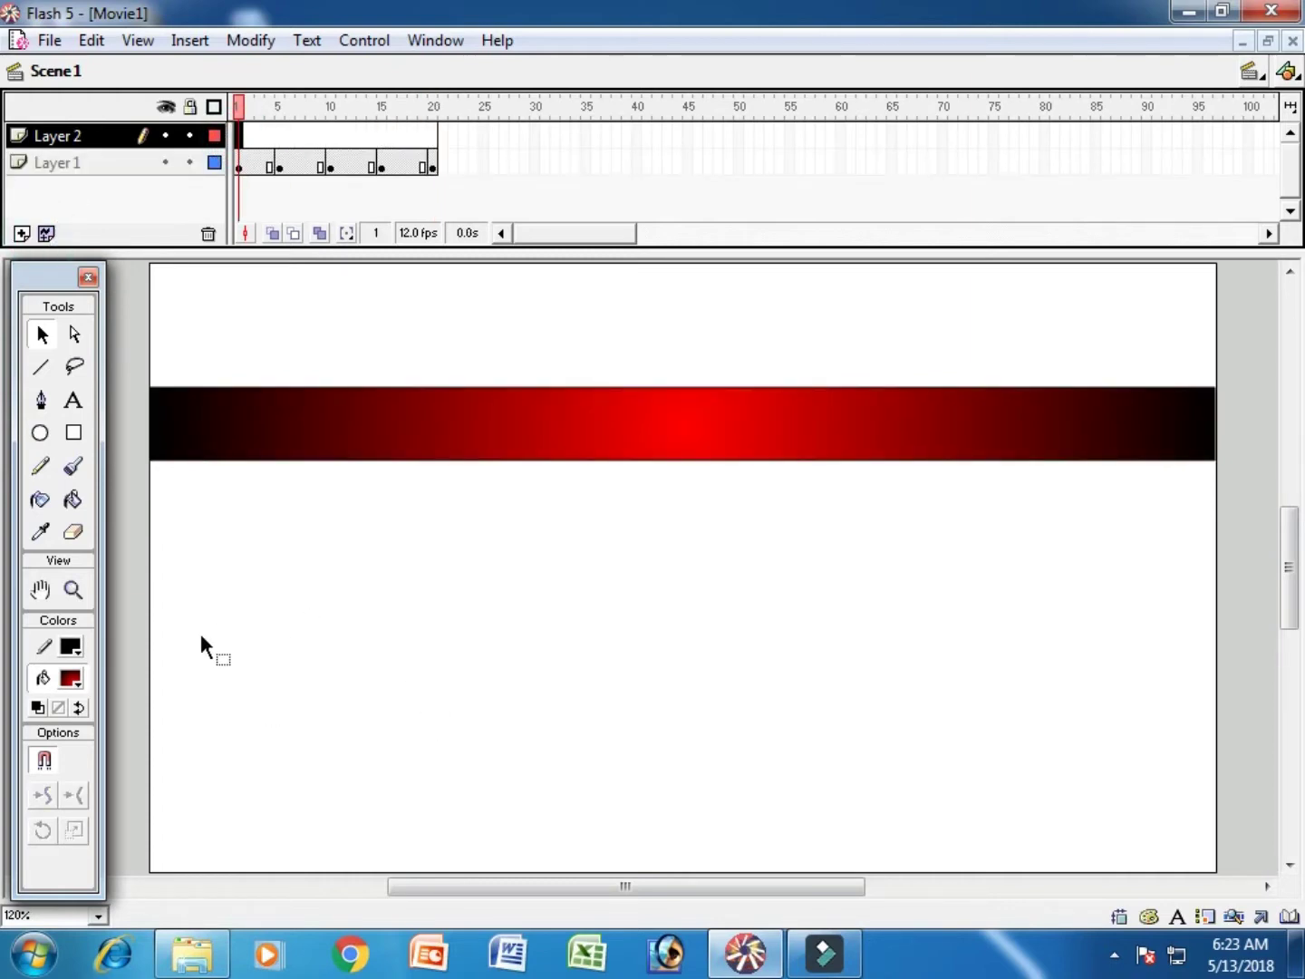
{"action": "left_click", "coordinate": [73, 400]}
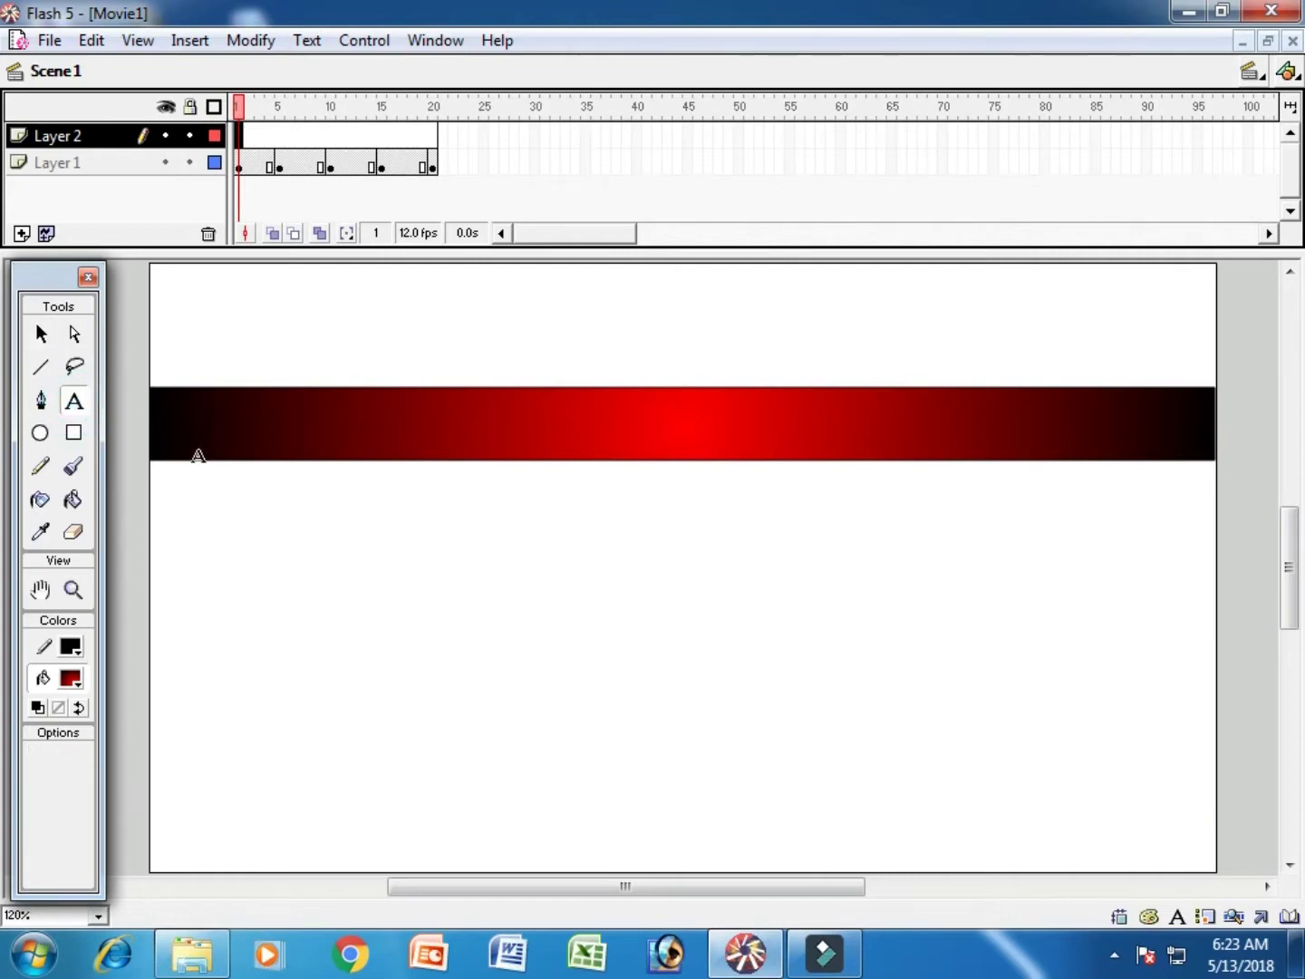
{"action": "left_click", "coordinate": [194, 433]}
{"action": "type", "text": "HOME"}
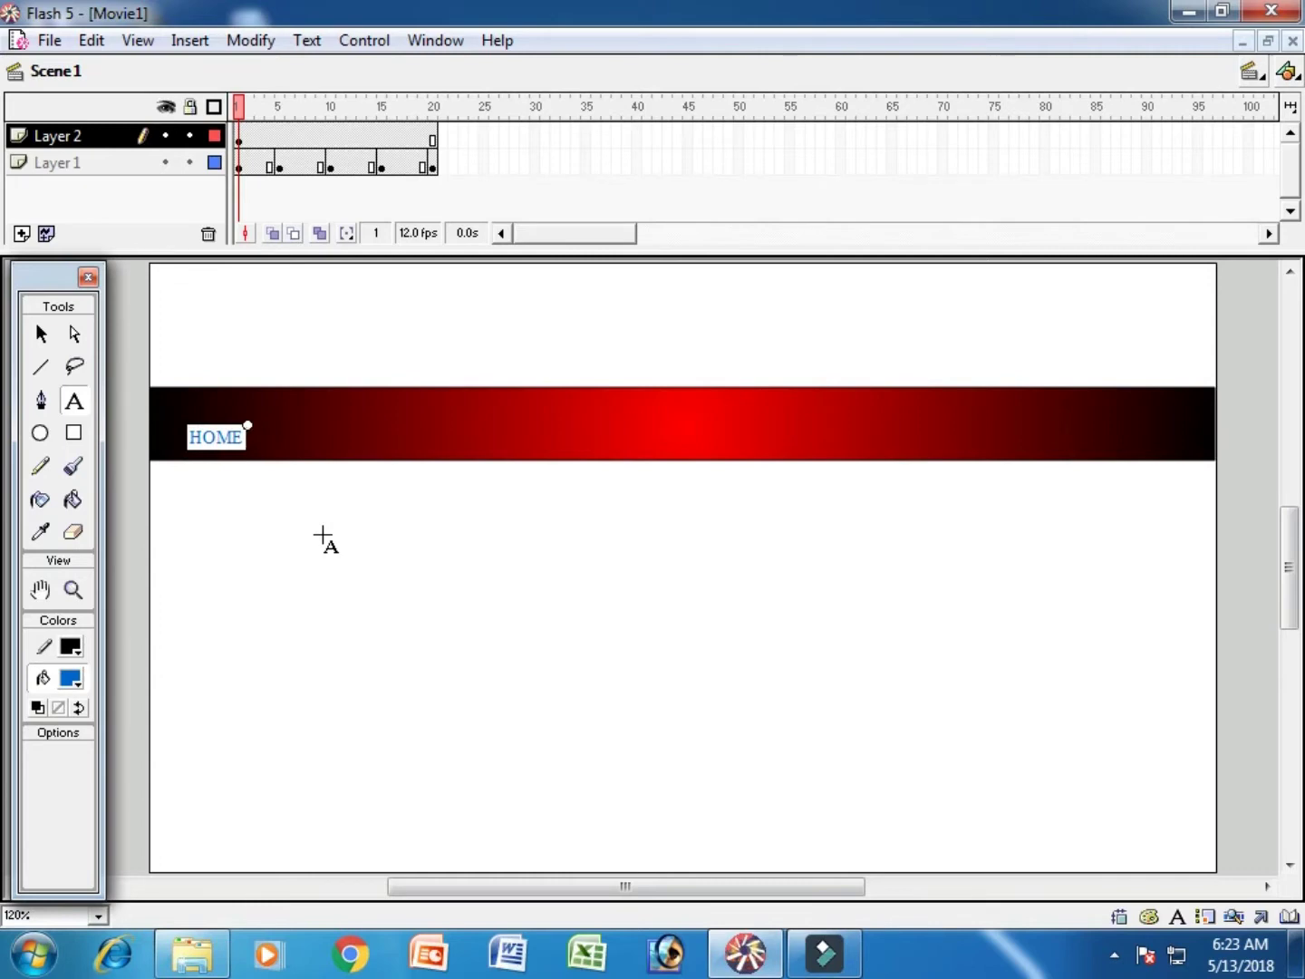
{"action": "type", "text": " GALARY ABOUT"}
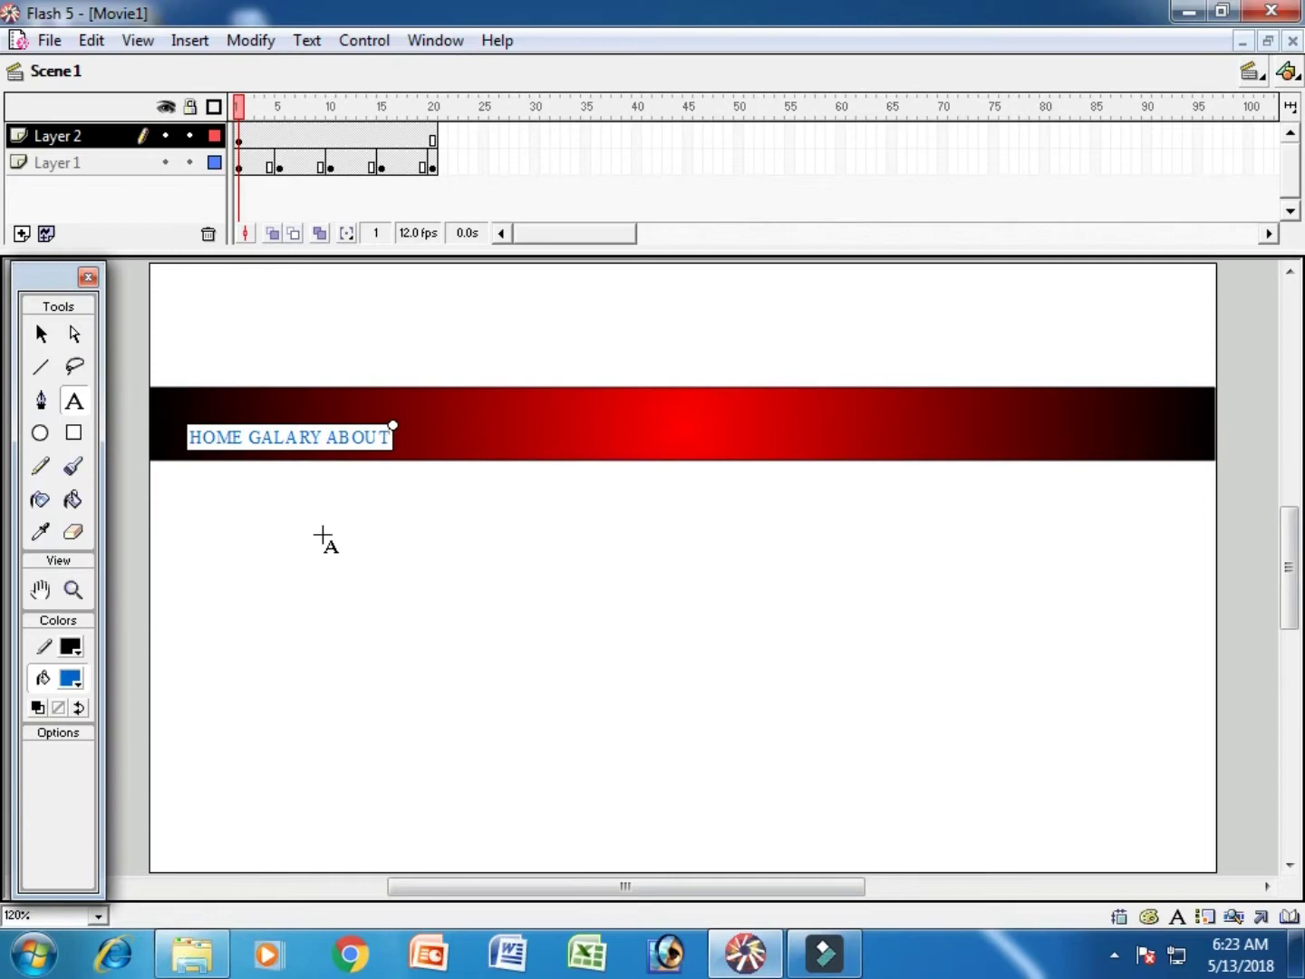
{"action": "type", "text": "MISSION"}
{"action": "key", "text": "ctrl+a"}
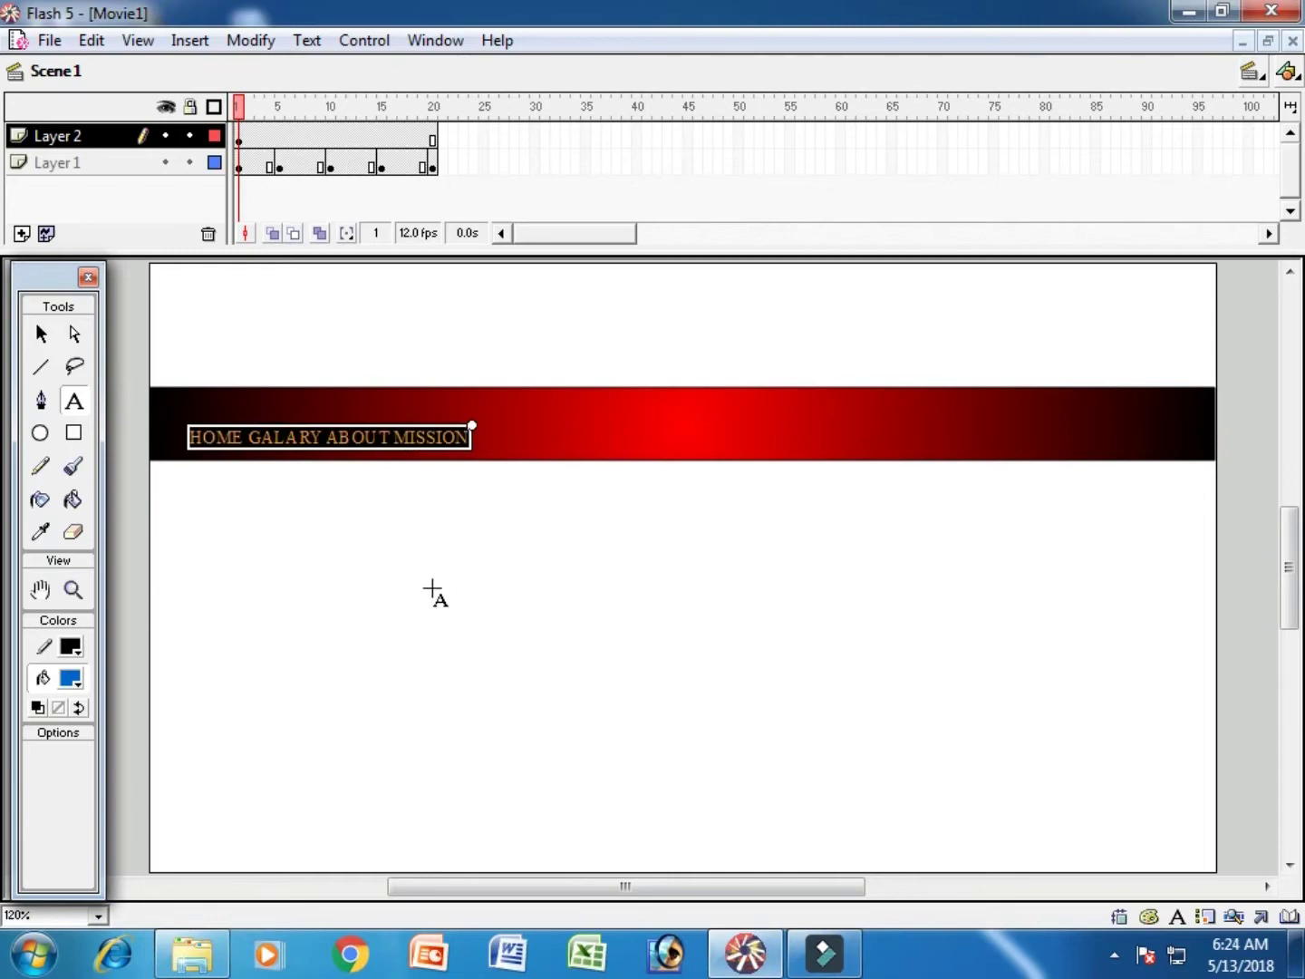
{"action": "left_click", "coordinate": [244, 437]}
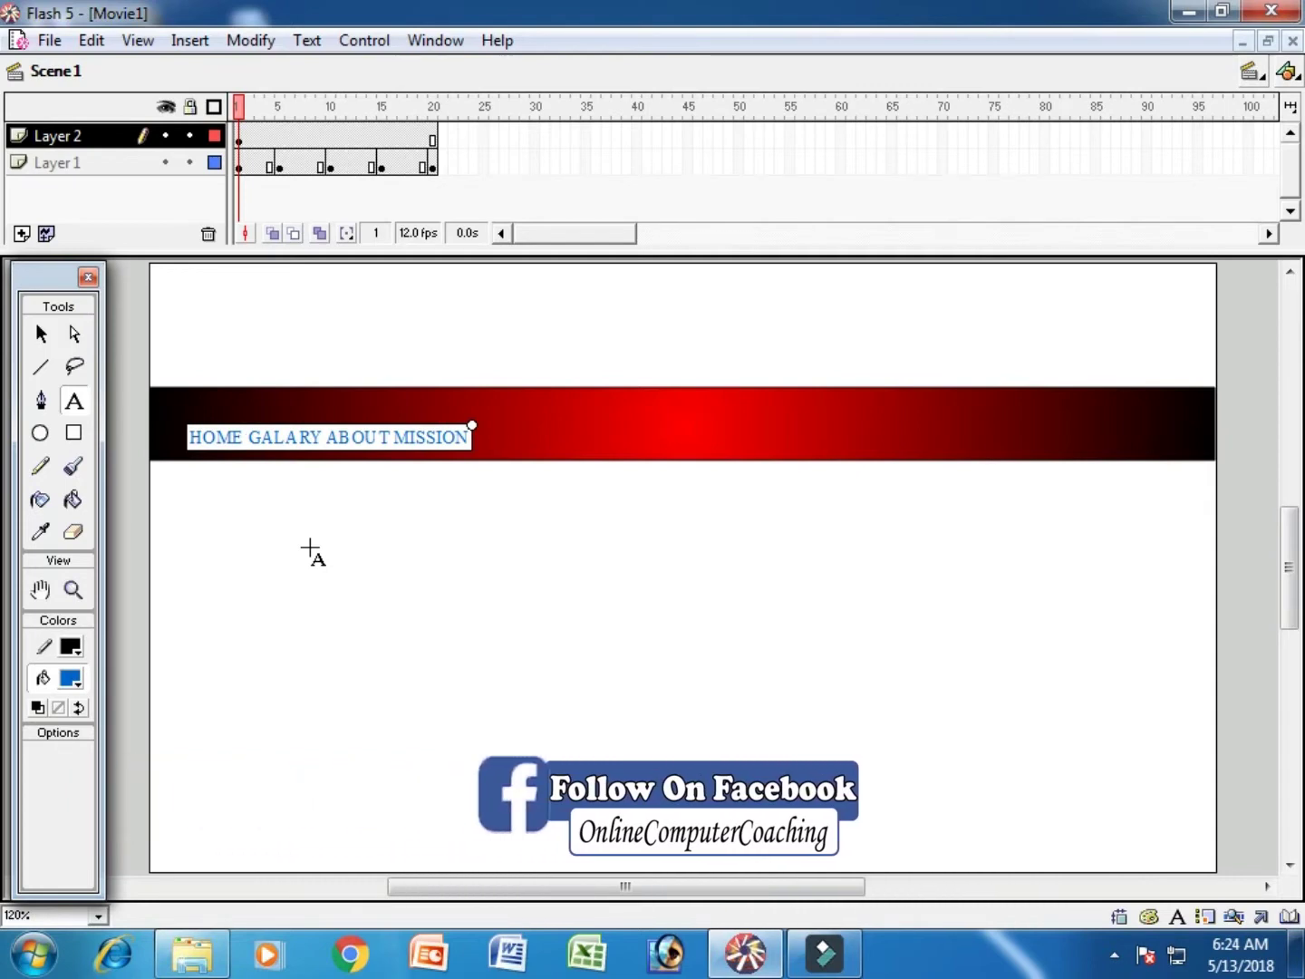
Format the whole text "HOME GALARY ABOUT MISSION" with font size 36 and a white fill colour
{"action": "key", "text": "Escape"}
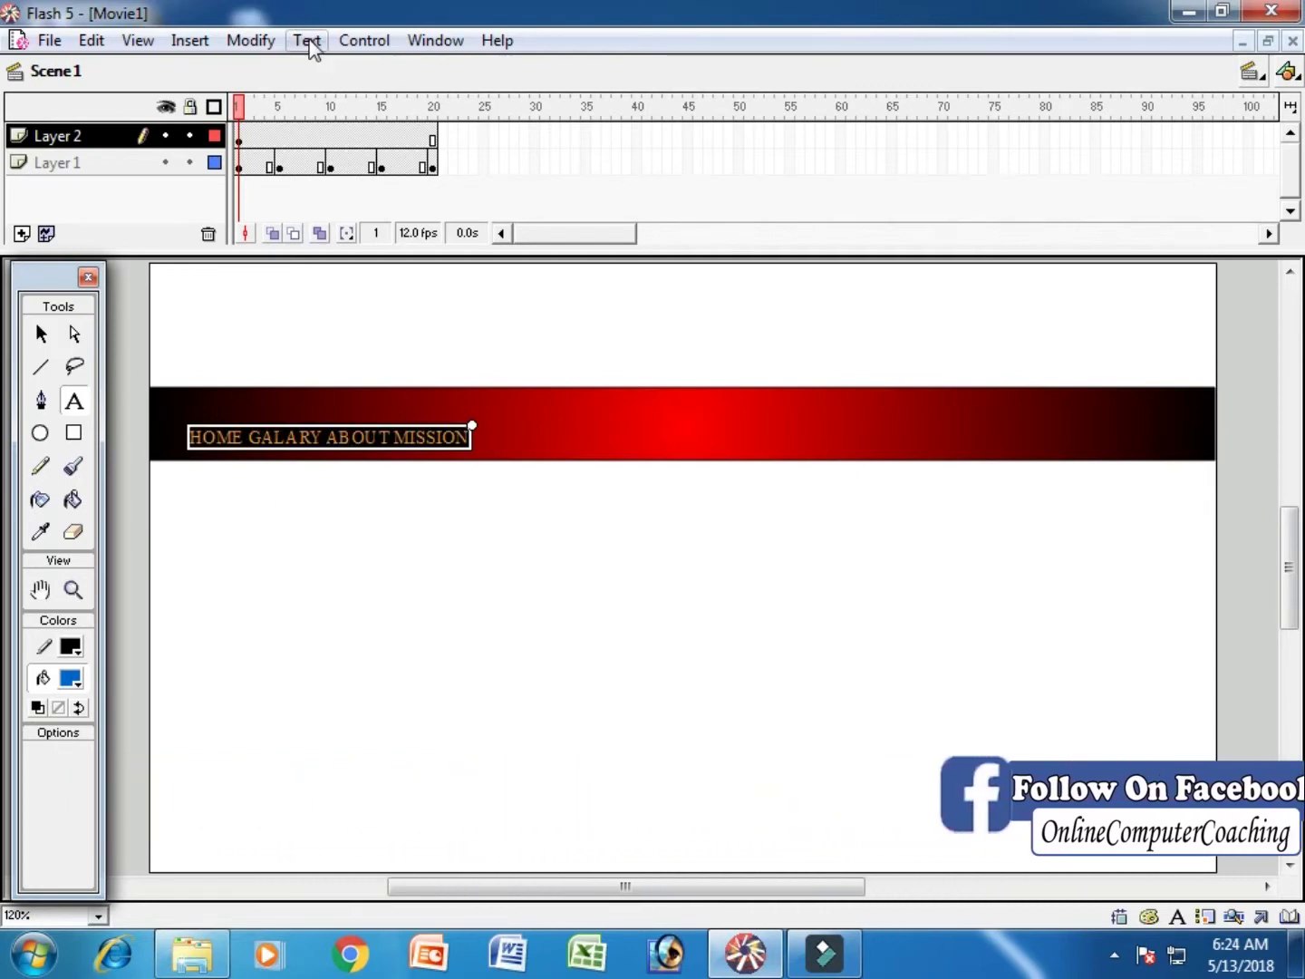
{"action": "left_click", "coordinate": [306, 40]}
{"action": "mouse_move", "coordinate": [352, 98]}
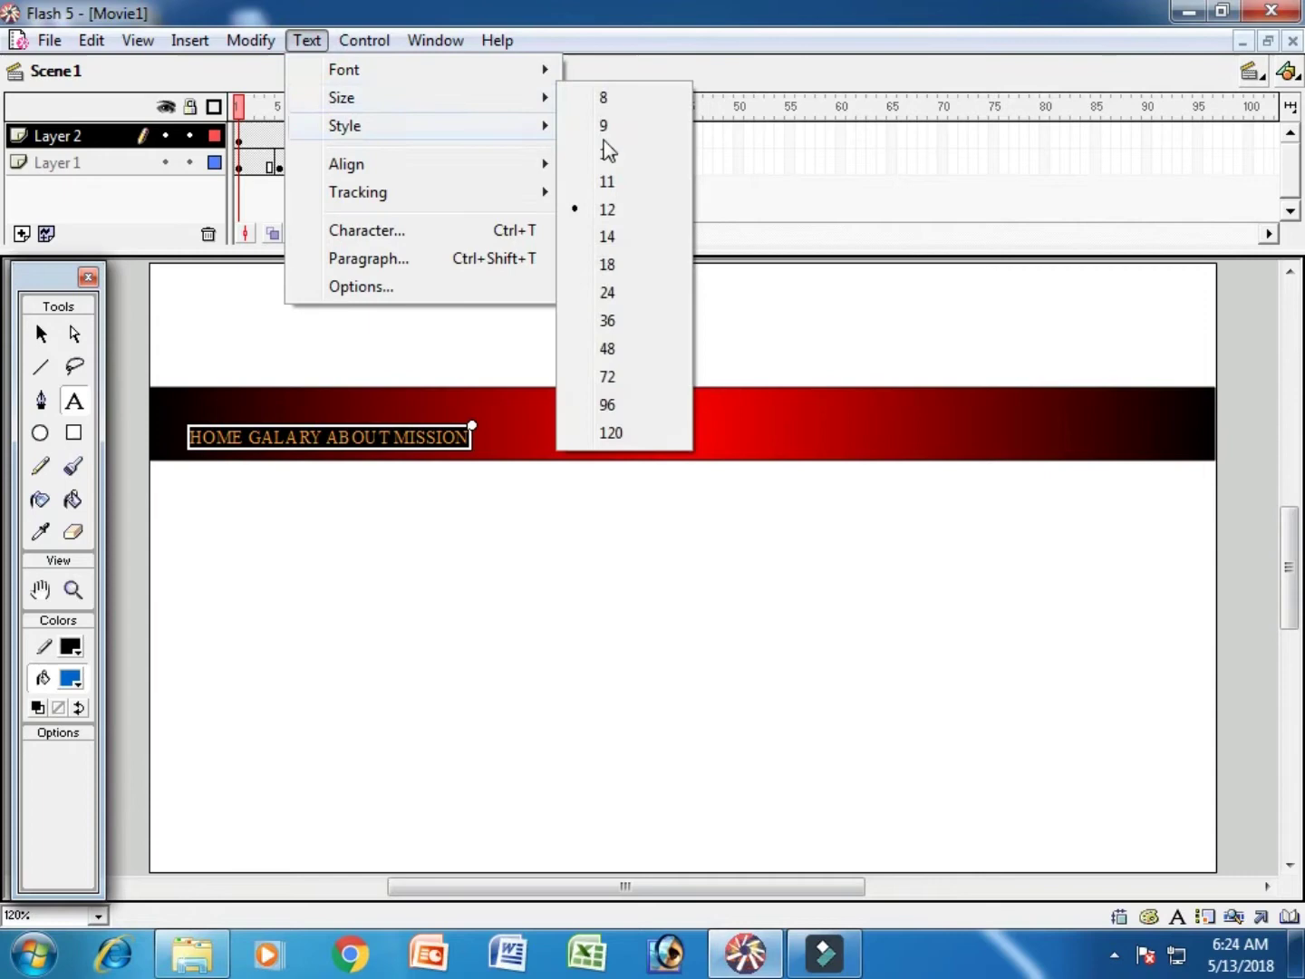
{"action": "left_click", "coordinate": [641, 322]}
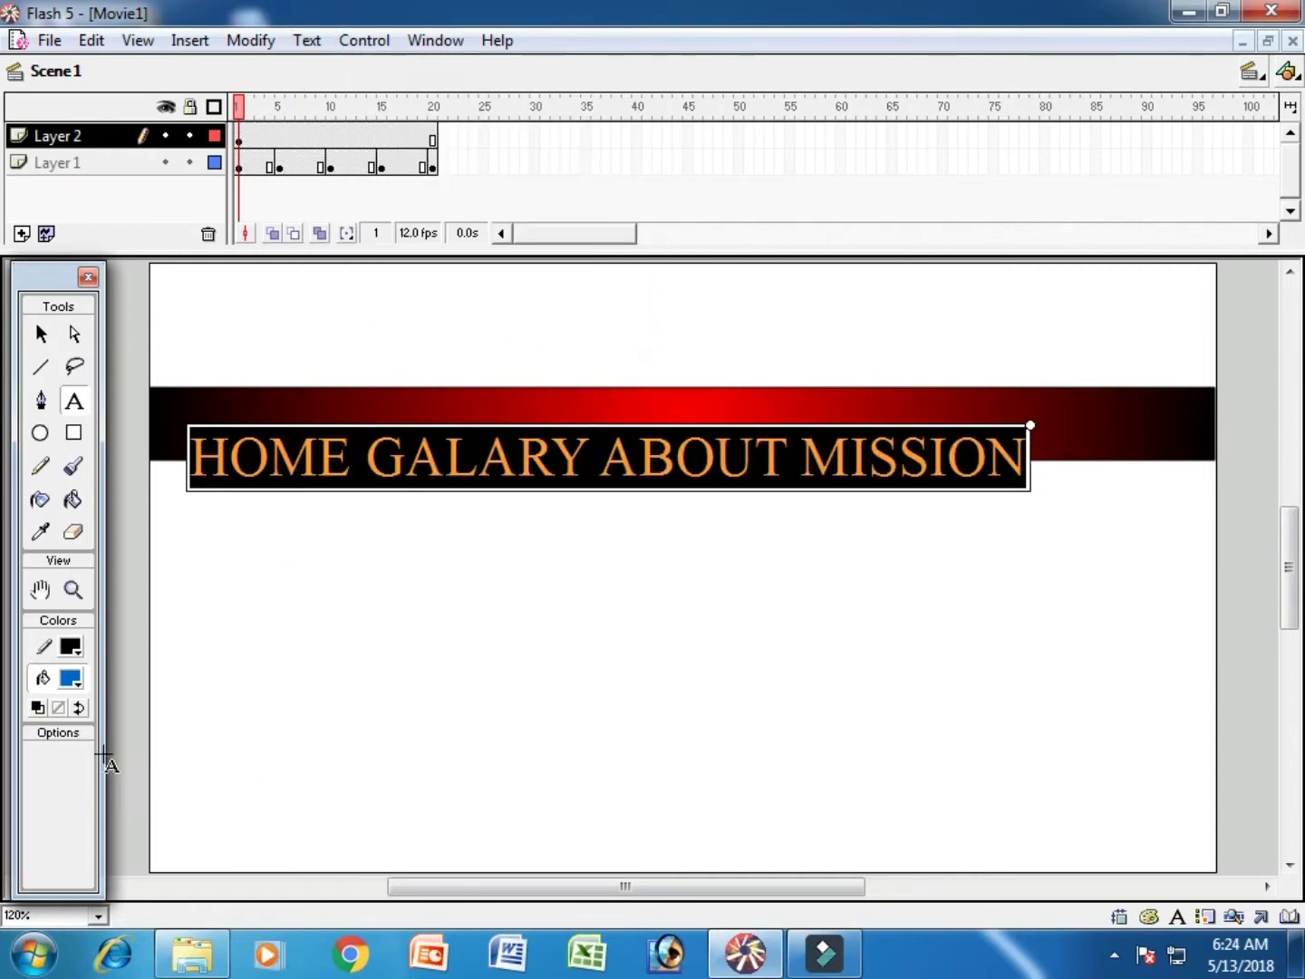
{"action": "left_click", "coordinate": [72, 680]}
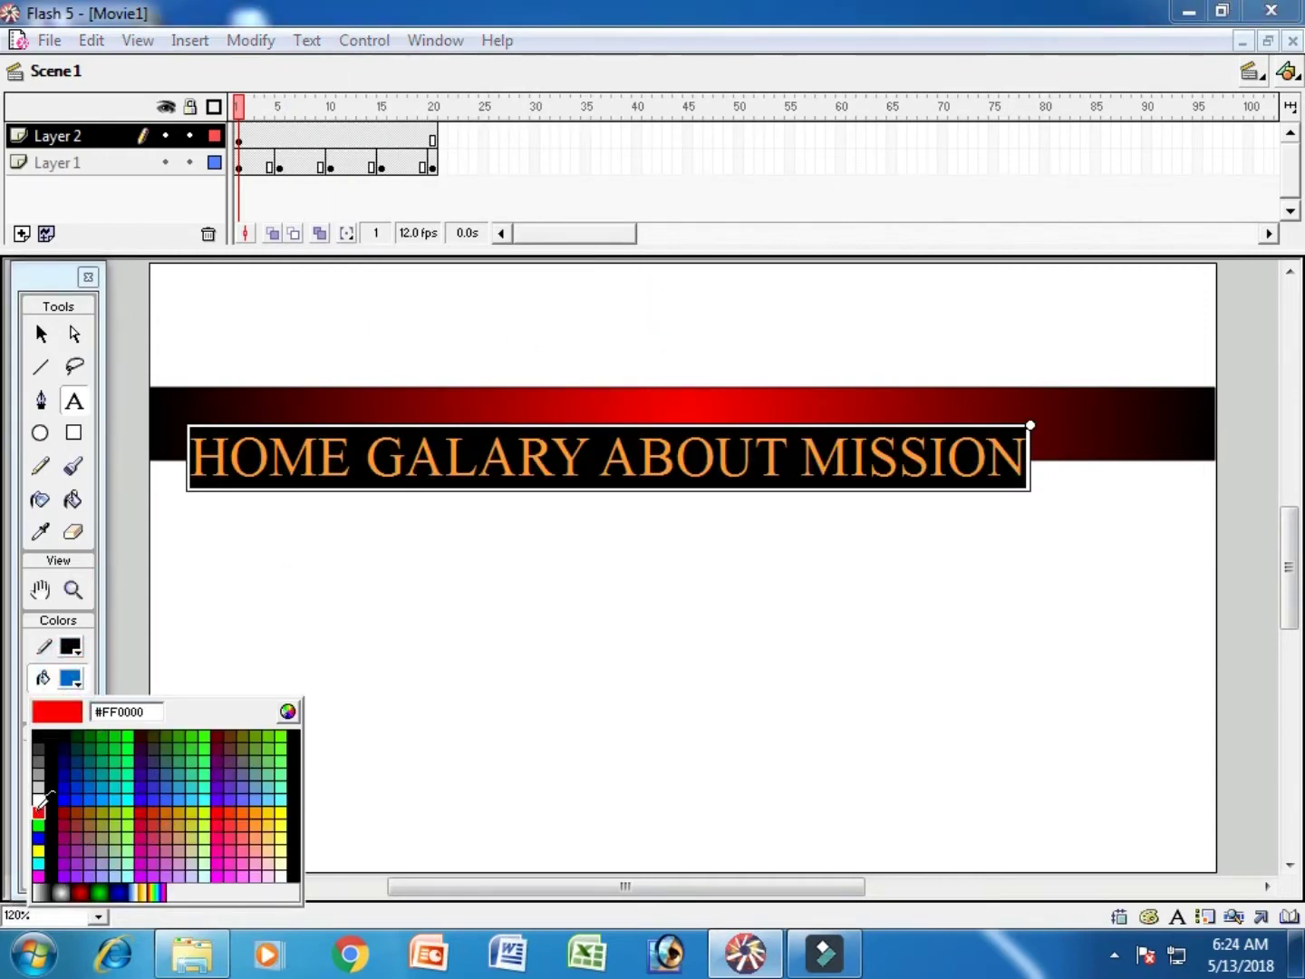
{"action": "left_click", "coordinate": [40, 786]}
Nudge the menu text up until it sits inside the red bar, and left to near the bar's left end
{"action": "left_click", "coordinate": [41, 333]}
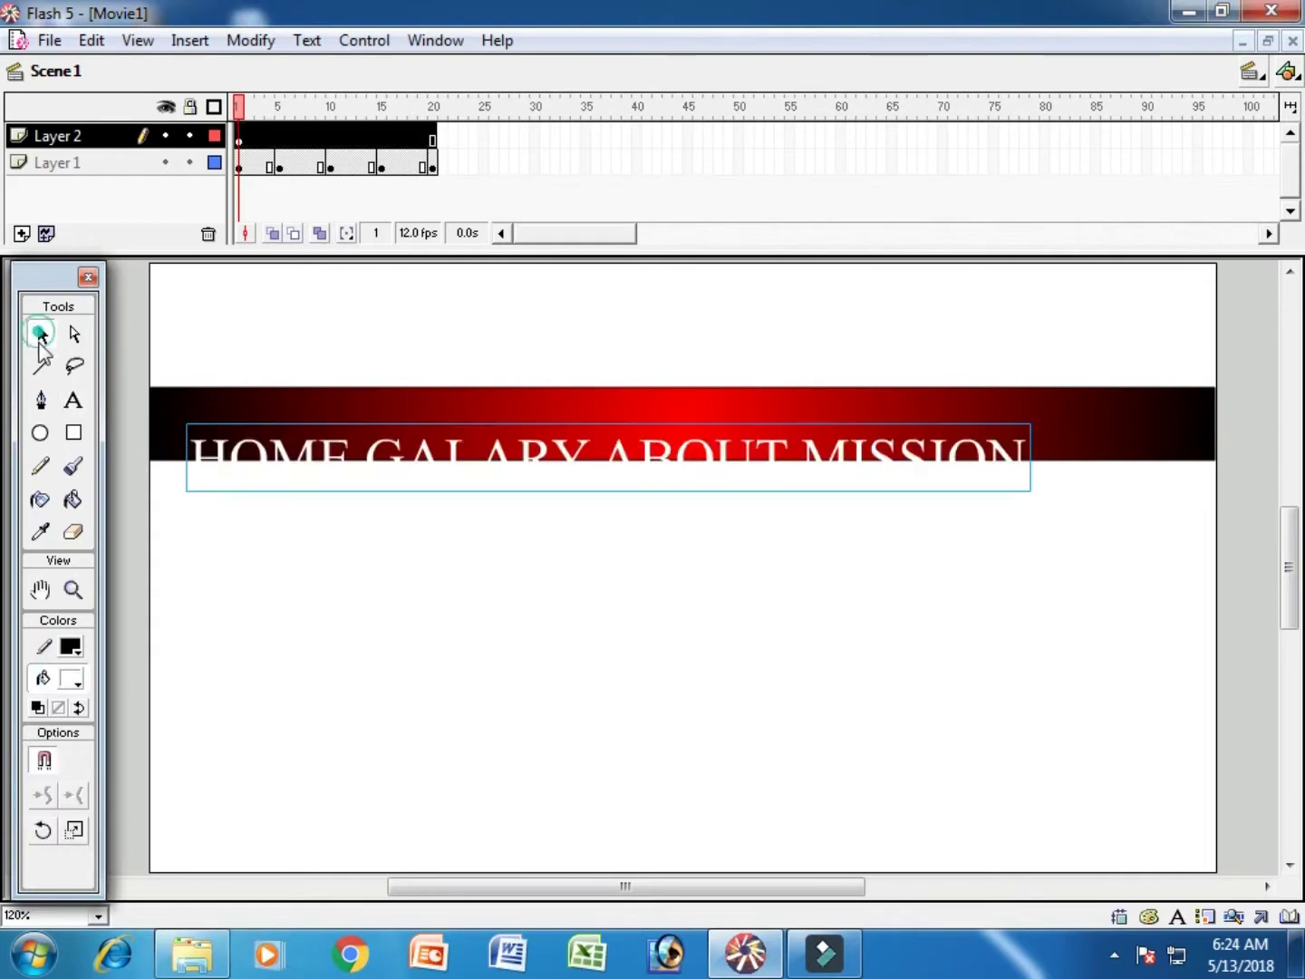
{"action": "key", "text": "Up"}
{"action": "key", "text": "Up"}
{"action": "key", "text": "Up"}
{"action": "key", "text": "Up"}
{"action": "key", "text": "Up"}
{"action": "key", "text": "Up"}
{"action": "key", "text": "Up"}
{"action": "key", "text": "Up"}
{"action": "key", "text": "Up"}
{"action": "key", "text": "Up"}
{"action": "key", "text": "Up"}
{"action": "key", "text": "Up"}
{"action": "key", "text": "Up"}
{"action": "key", "text": "Up"}
{"action": "key", "text": "Up"}
{"action": "key", "text": "Up"}
{"action": "key", "text": "Up"}
{"action": "key", "text": "Up"}
{"action": "key", "text": "Up"}
{"action": "key", "text": "Up"}
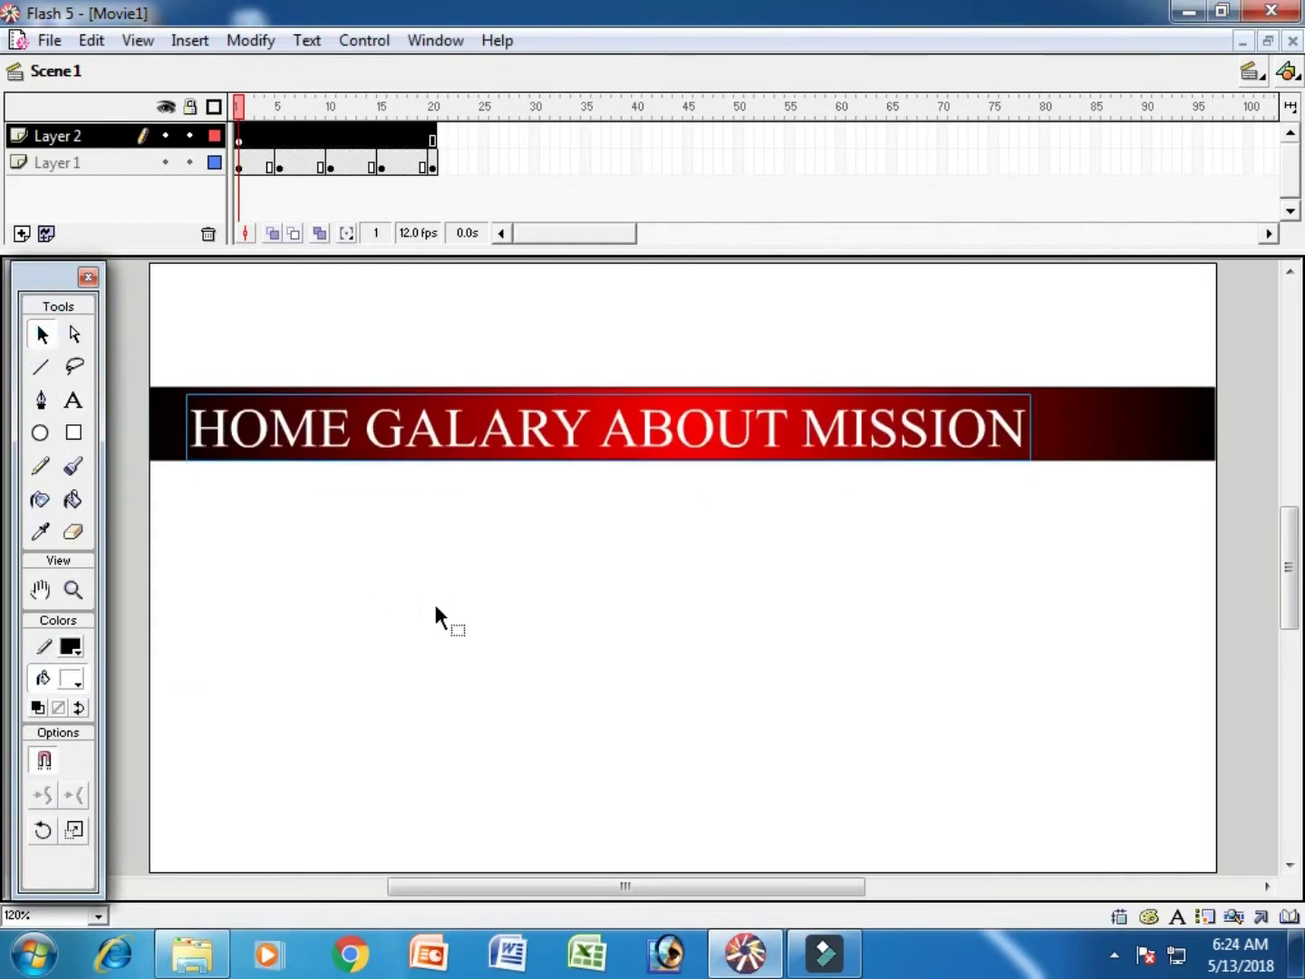
{"action": "key", "text": "Left"}
{"action": "key", "text": "Left"}
{"action": "key", "text": "Left"}
{"action": "key", "text": "Left"}
{"action": "key", "text": "Left"}
{"action": "key", "text": "Left"}
{"action": "key", "text": "Left"}
{"action": "key", "text": "Left"}
{"action": "key", "text": "Left"}
{"action": "key", "text": "Left"}
{"action": "key", "text": "Left"}
{"action": "key", "text": "Left"}
{"action": "key", "text": "Left"}
{"action": "key", "text": "Left"}
{"action": "key", "text": "Left"}
{"action": "key", "text": "Left"}
{"action": "key", "text": "Left"}
{"action": "key", "text": "Left"}
{"action": "key", "text": "Left"}
{"action": "key", "text": "Left"}
{"action": "key", "text": "Left"}
{"action": "key", "text": "Left"}
{"action": "key", "text": "Left"}
{"action": "key", "text": "Left"}
{"action": "key", "text": "Left"}
{"action": "key", "text": "Left"}
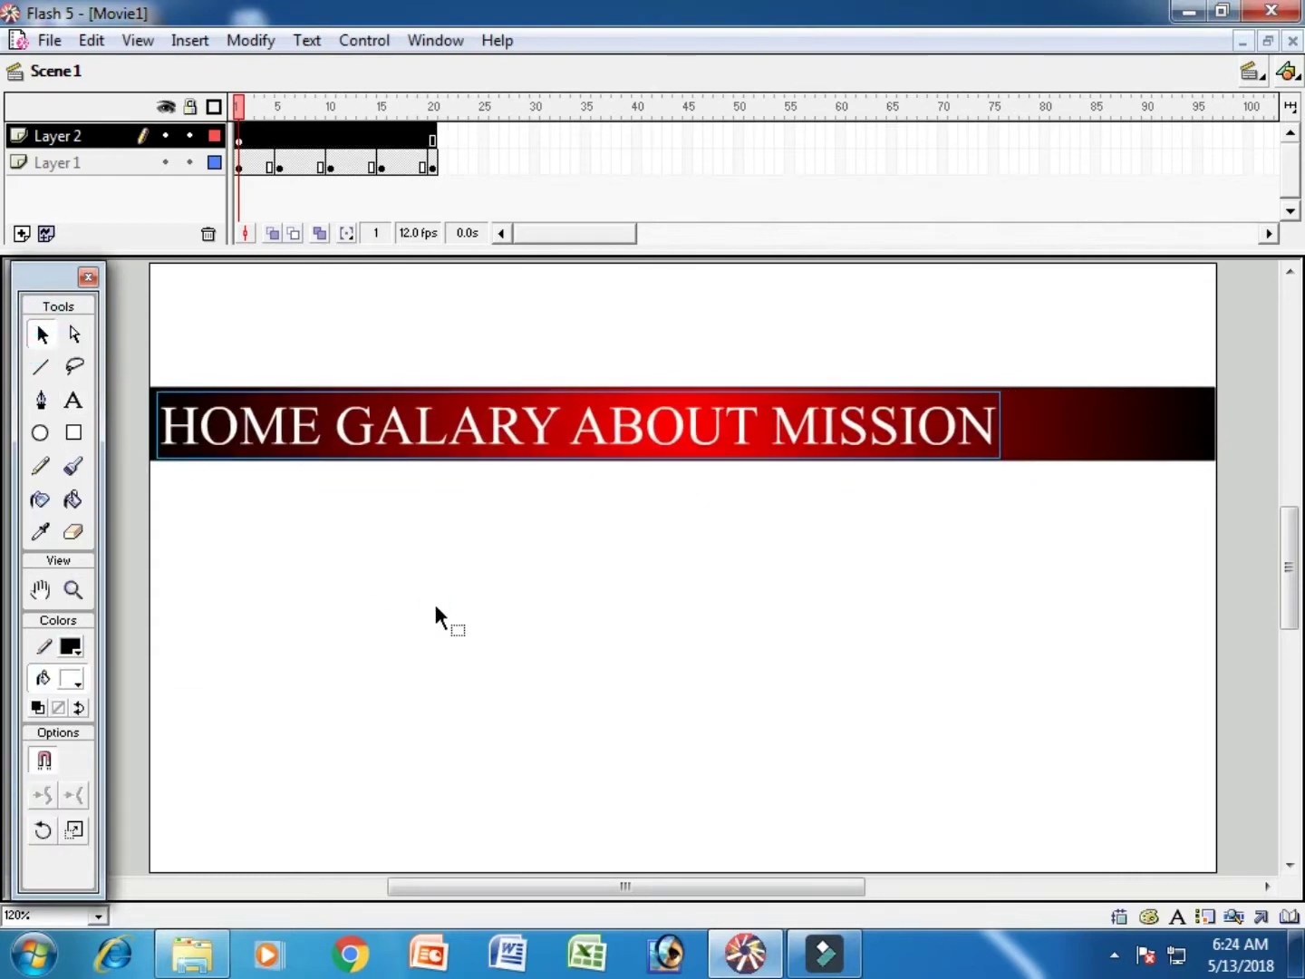
Reduce the font size of the whole menu text to 24
{"action": "left_click", "coordinate": [73, 400]}
{"action": "left_click", "coordinate": [338, 431]}
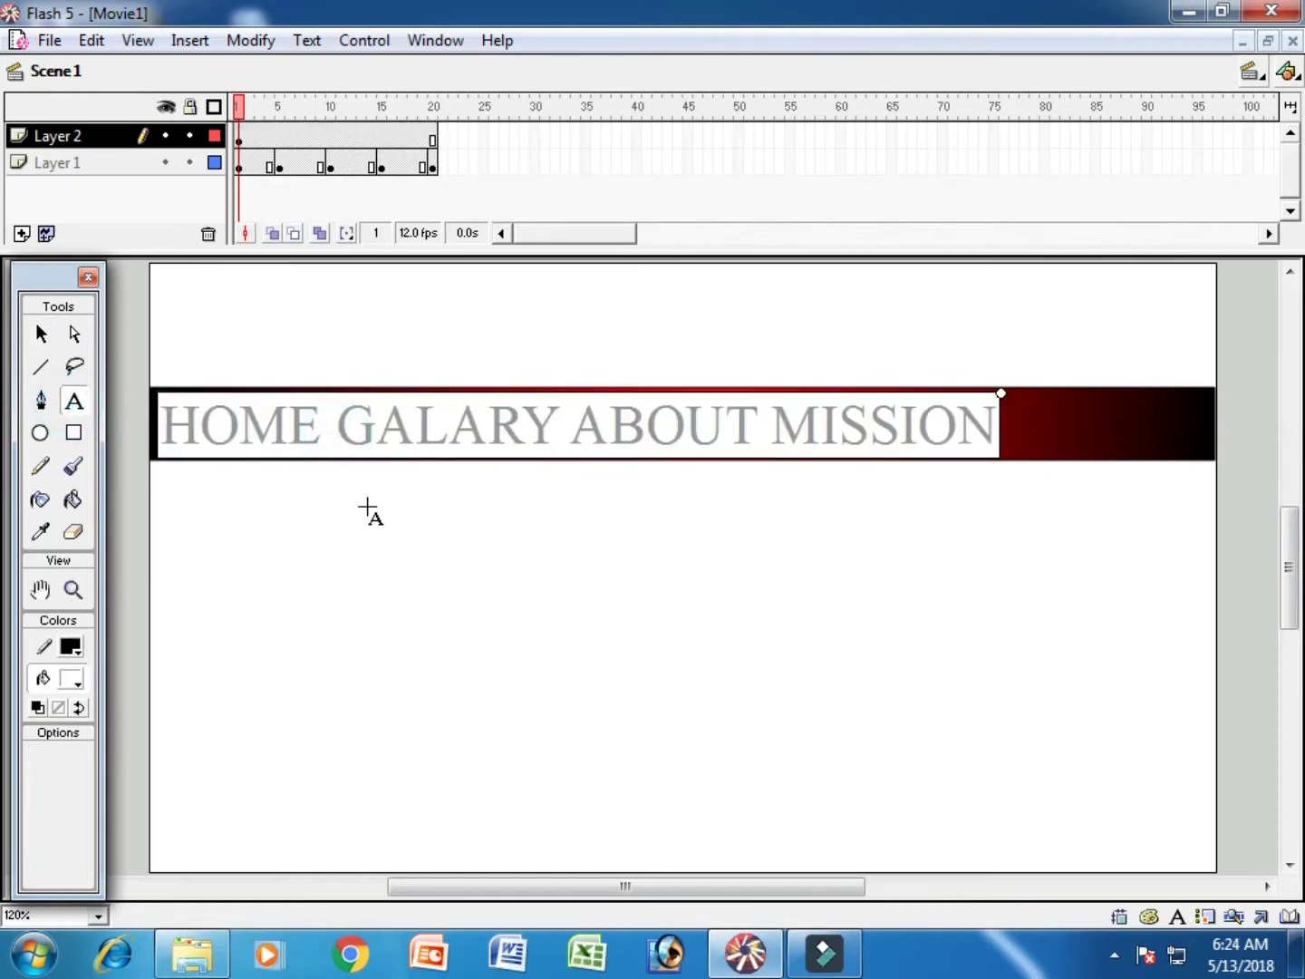
{"action": "key", "text": "ctrl+a"}
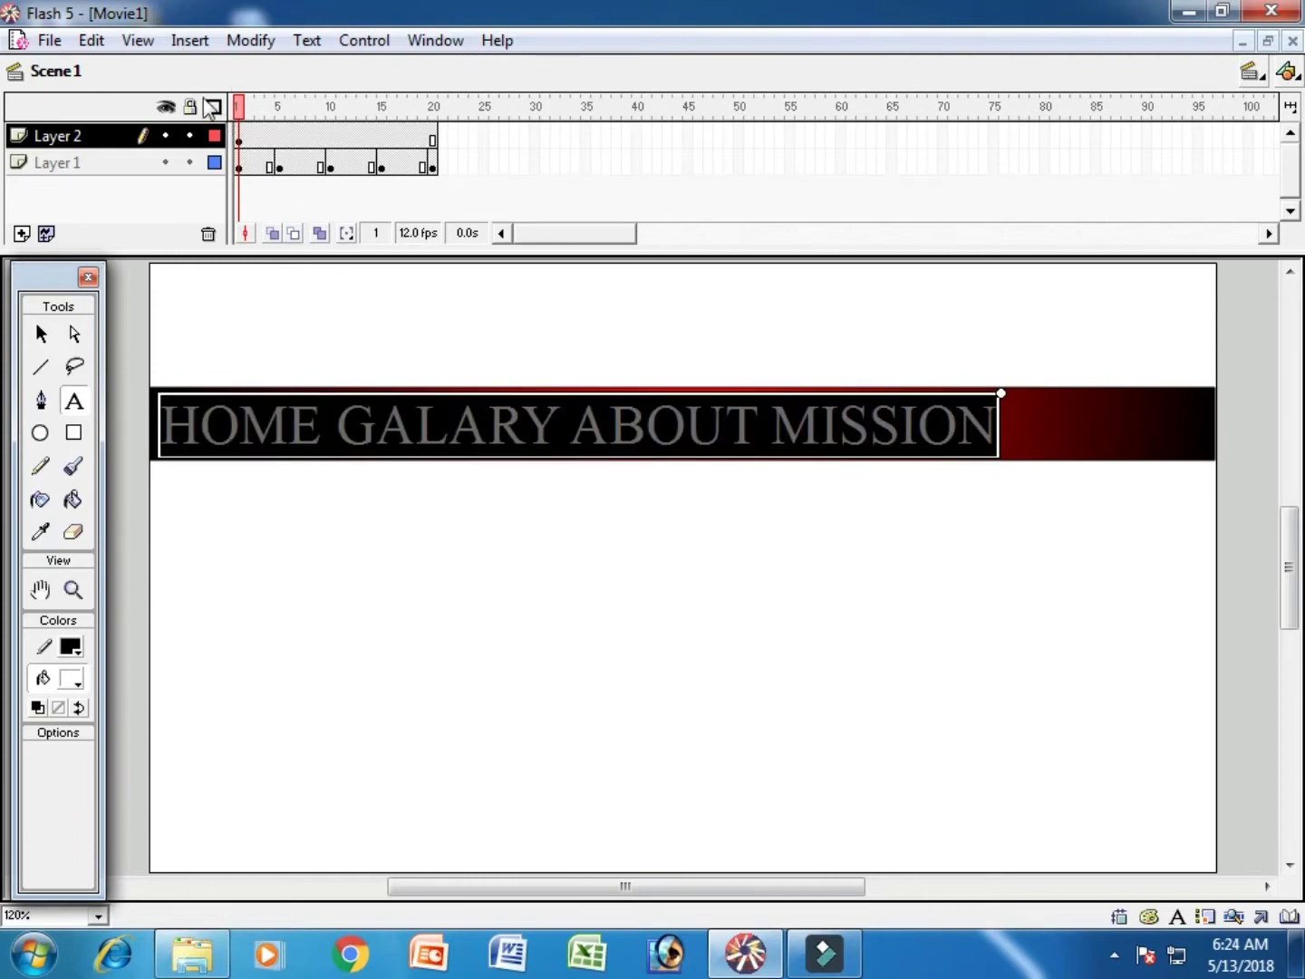
{"action": "left_click", "coordinate": [304, 41]}
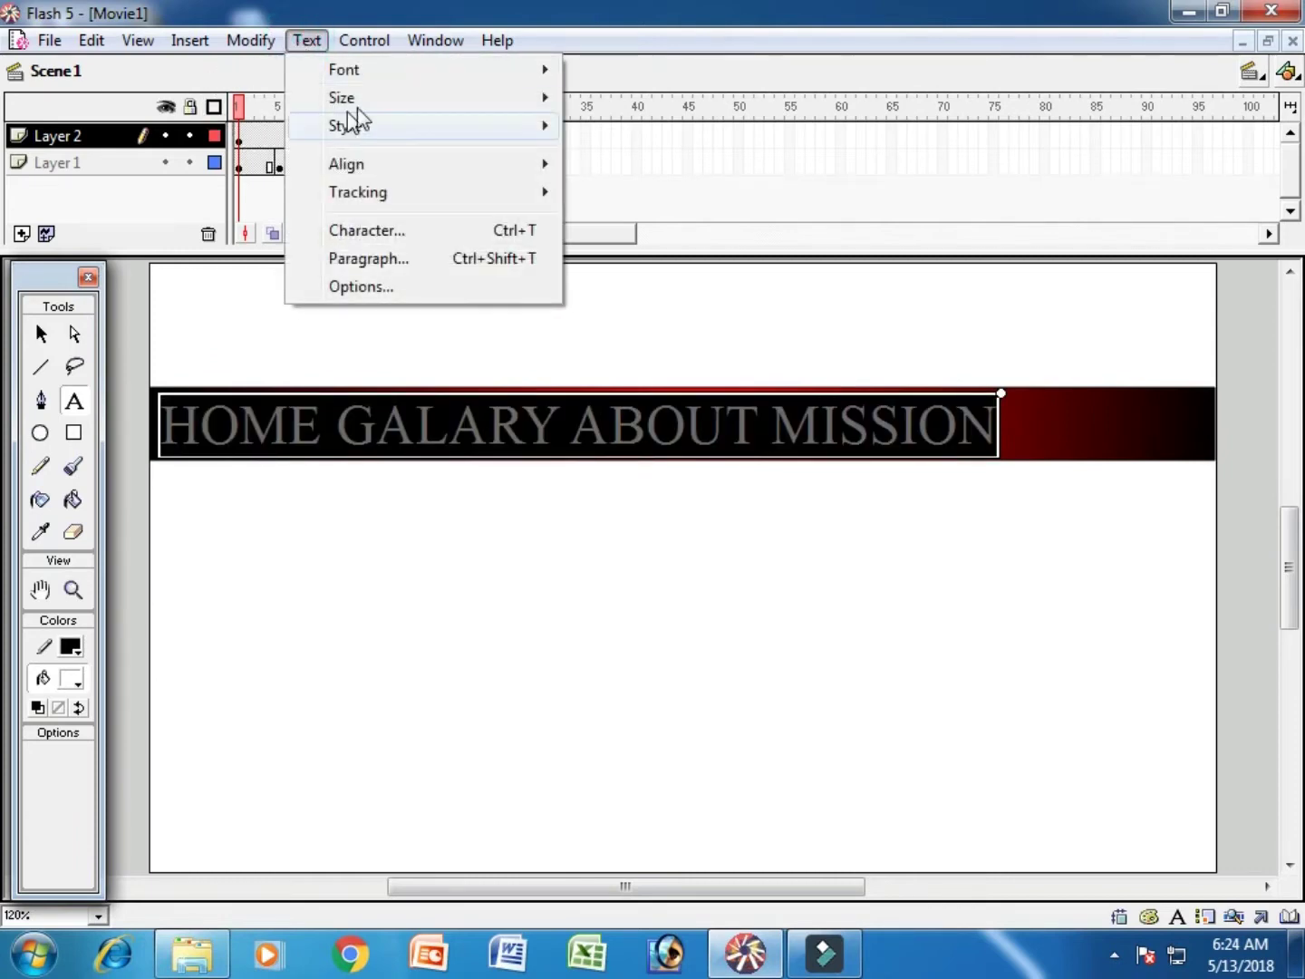
{"action": "mouse_move", "coordinate": [364, 103]}
{"action": "left_click", "coordinate": [608, 293]}
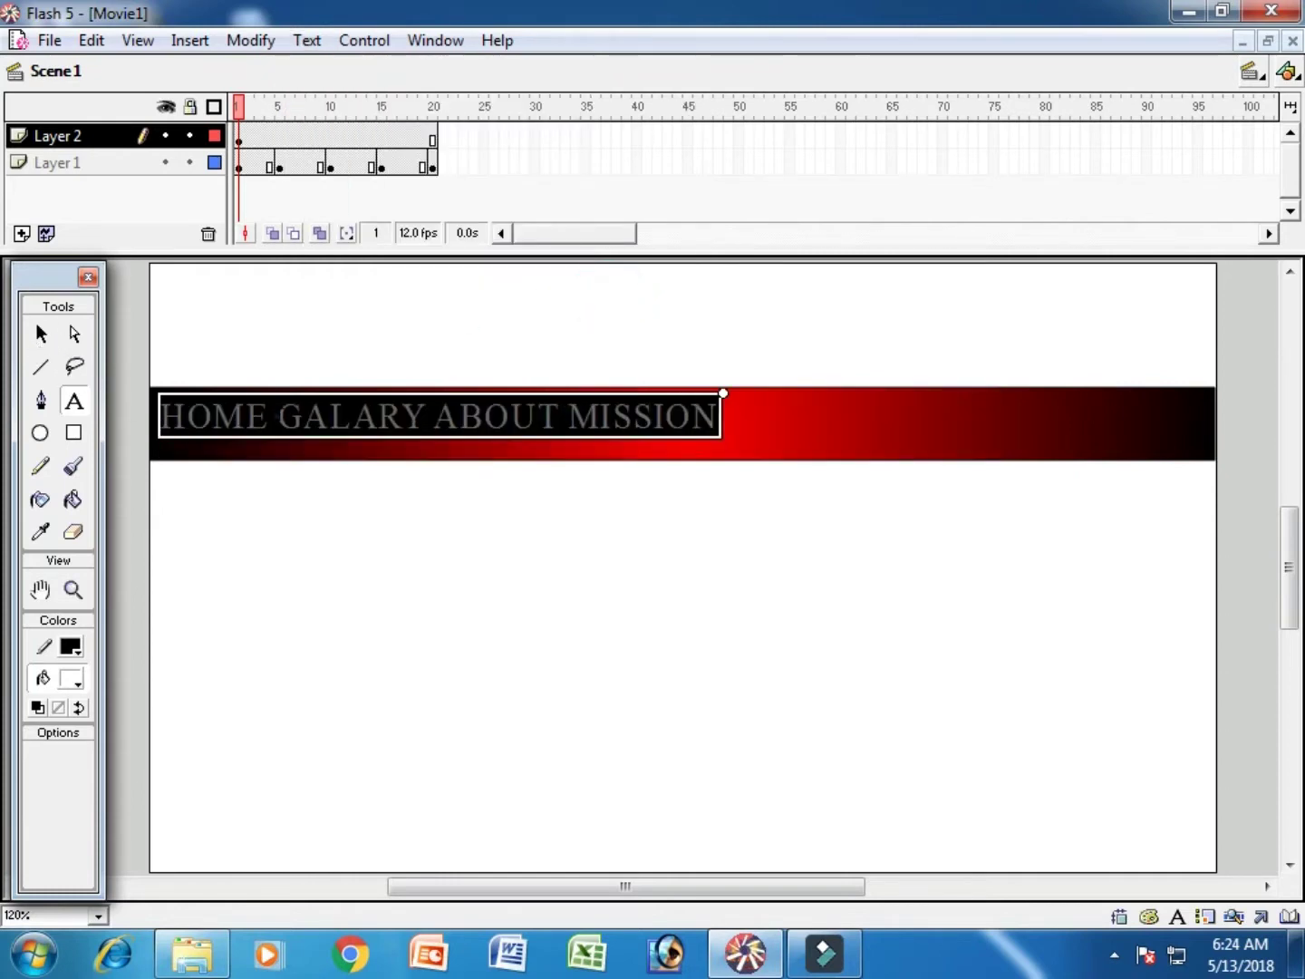
Widen the gaps between HOME, GALARY, ABOUT and MISSION by adding several extra spaces between the words
{"action": "left_click", "coordinate": [269, 415]}
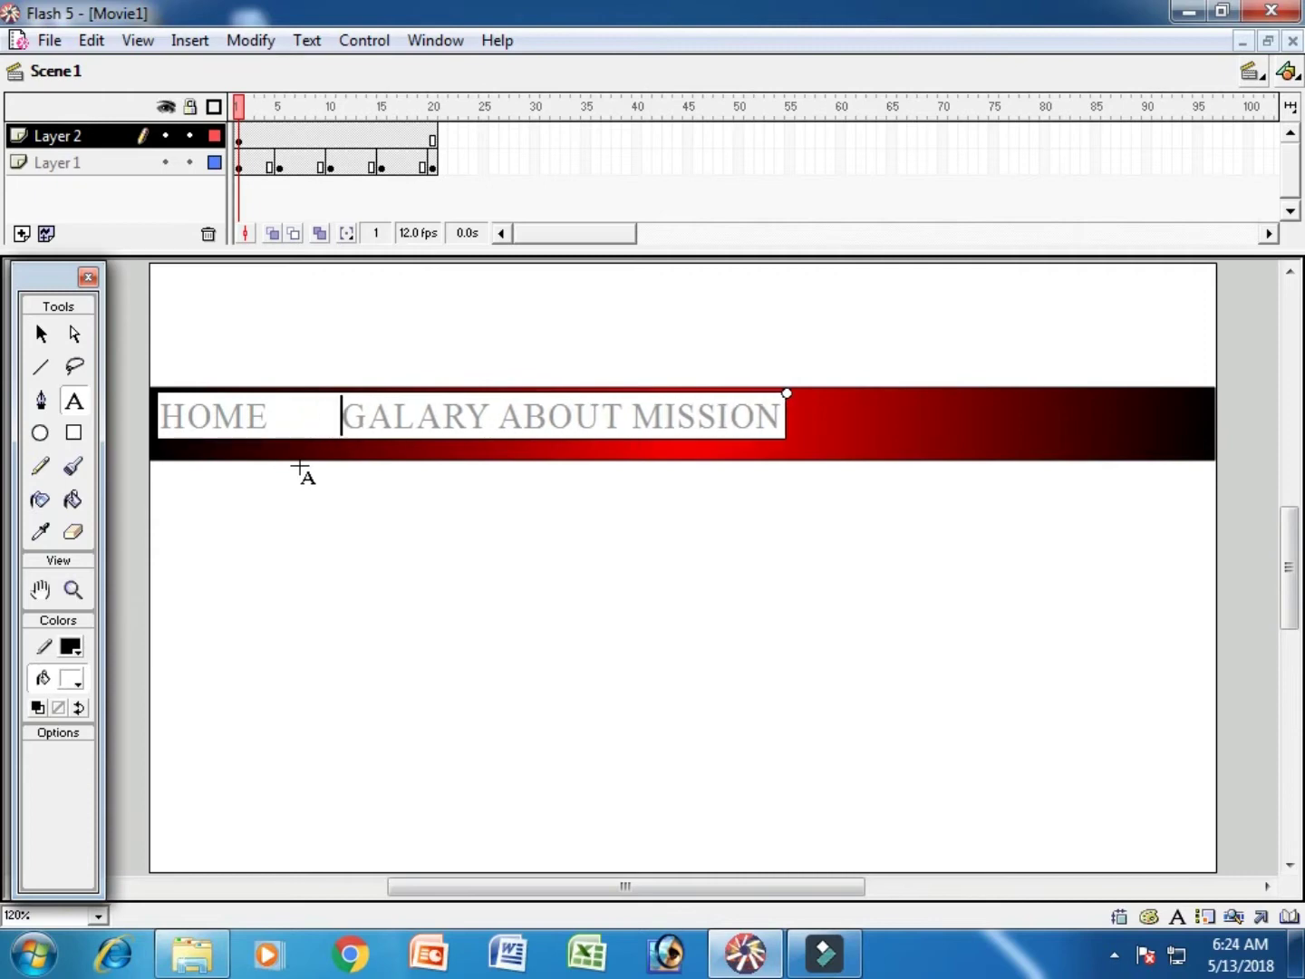
{"action": "left_click", "coordinate": [497, 415]}
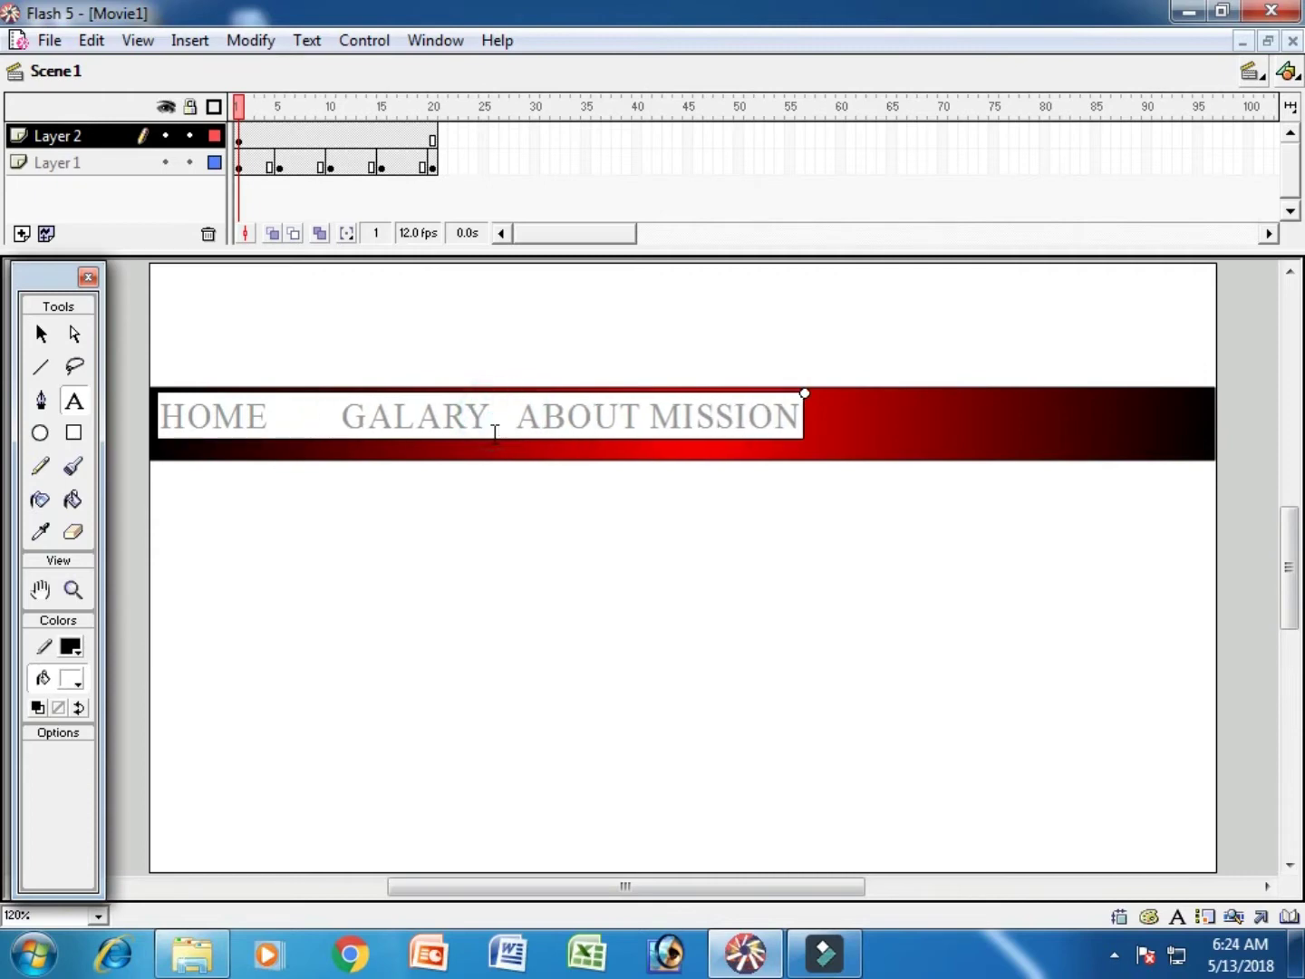
{"action": "left_click", "coordinate": [678, 416]}
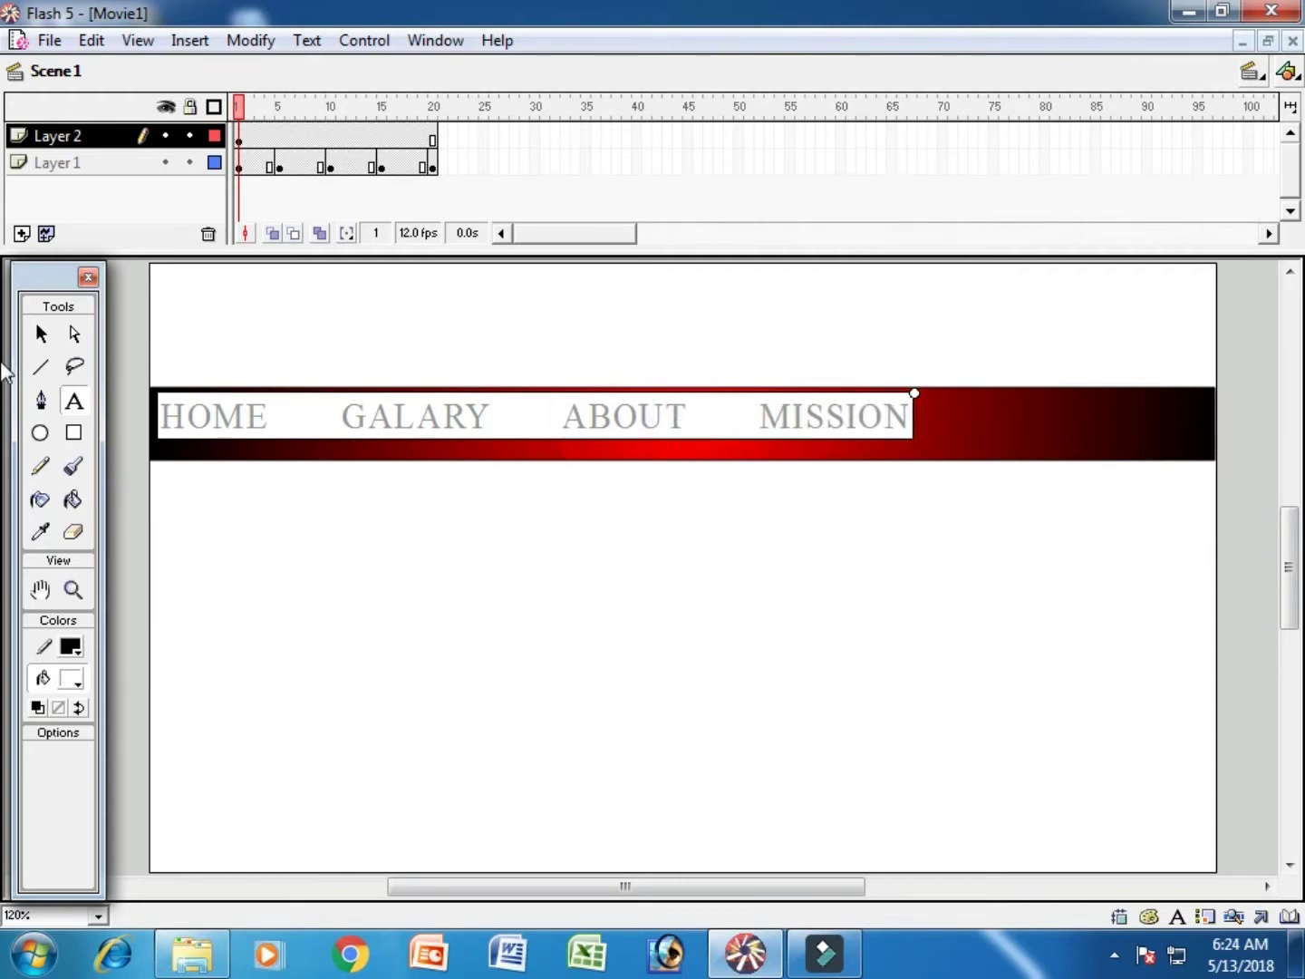
Nudge the menu text down and right until it is centred vertically and horizontally in the bar, and deselect it
{"action": "left_click", "coordinate": [41, 333]}
{"action": "key", "text": "Down"}
{"action": "key", "text": "Down"}
{"action": "key", "text": "Down"}
{"action": "key", "text": "Down"}
{"action": "key", "text": "Down"}
{"action": "key", "text": "Down"}
{"action": "key", "text": "Down"}
{"action": "key", "text": "Down"}
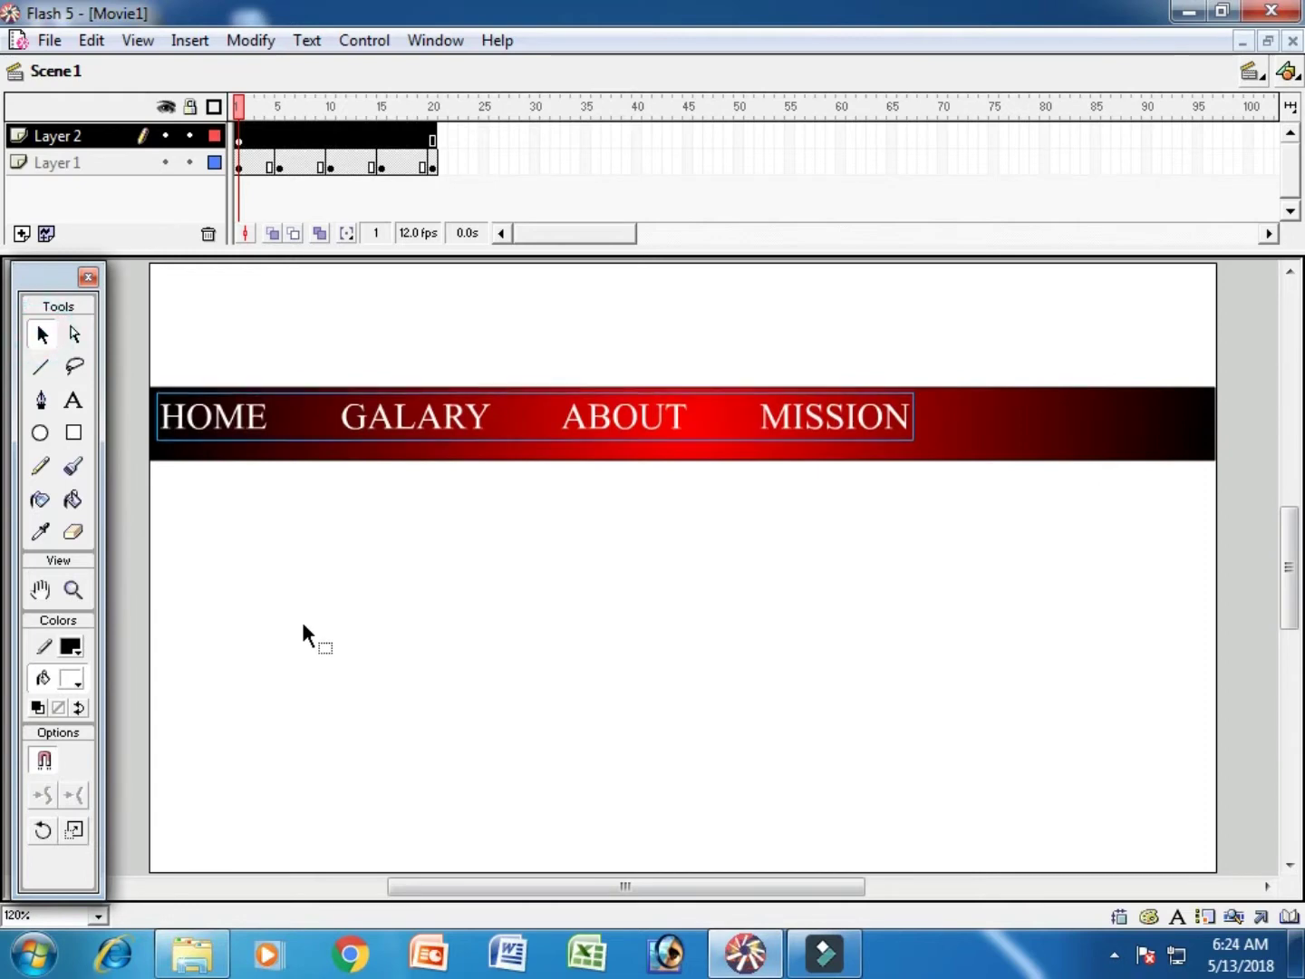
{"action": "key", "text": "Right"}
{"action": "key", "text": "Right"}
{"action": "key", "text": "Right"}
{"action": "key", "text": "Right"}
{"action": "key", "text": "Right"}
{"action": "key", "text": "Right"}
{"action": "key", "text": "Right"}
{"action": "key", "text": "Right"}
{"action": "key", "text": "Right"}
{"action": "key", "text": "Right"}
{"action": "key", "text": "Right"}
{"action": "key", "text": "Right"}
{"action": "key", "text": "Right"}
{"action": "key", "text": "Right"}
{"action": "key", "text": "Right"}
{"action": "key", "text": "Right"}
{"action": "key", "text": "Right"}
{"action": "key", "text": "Right"}
{"action": "key", "text": "Right"}
{"action": "key", "text": "Right"}
{"action": "key", "text": "Right"}
{"action": "key", "text": "Right"}
{"action": "key", "text": "Right"}
{"action": "key", "text": "Right"}
{"action": "key", "text": "Right"}
{"action": "key", "text": "Right"}
{"action": "key", "text": "Right"}
{"action": "key", "text": "Right"}
{"action": "key", "text": "Right"}
{"action": "key", "text": "Right"}
{"action": "key", "text": "Right"}
{"action": "key", "text": "Right"}
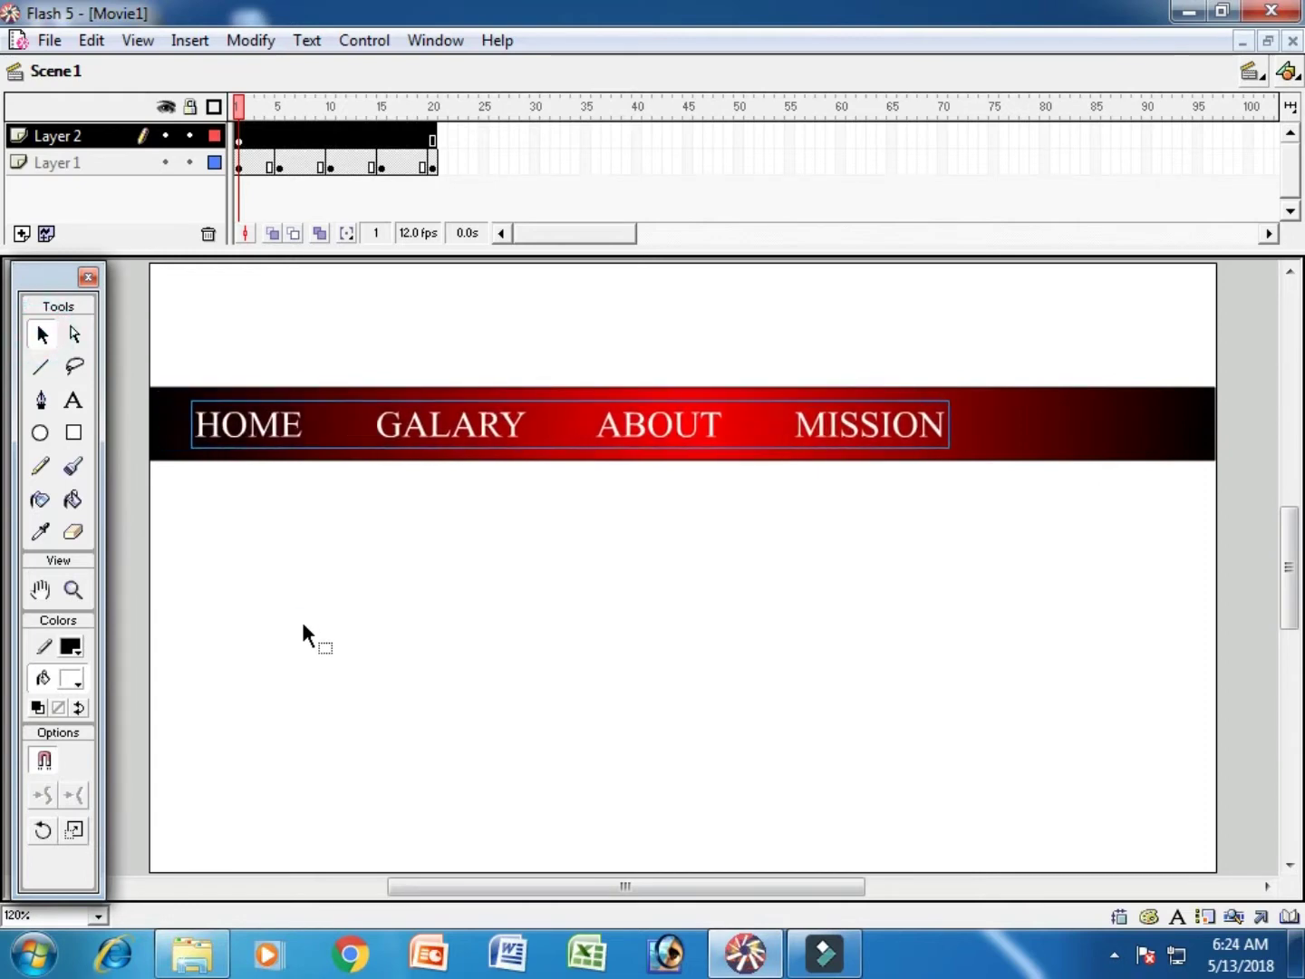
{"action": "key", "text": "Right"}
{"action": "key", "text": "Right"}
{"action": "key", "text": "Right"}
{"action": "key", "text": "Right"}
{"action": "key", "text": "Right"}
{"action": "key", "text": "Right"}
{"action": "key", "text": "Right"}
{"action": "key", "text": "Right"}
{"action": "key", "text": "Right"}
{"action": "key", "text": "Right"}
{"action": "key", "text": "Right"}
{"action": "key", "text": "Right"}
{"action": "key", "text": "Right"}
{"action": "key", "text": "Right"}
{"action": "key", "text": "Right"}
{"action": "key", "text": "Right"}
{"action": "key", "text": "Right"}
{"action": "key", "text": "Right"}
{"action": "key", "text": "Right"}
{"action": "key", "text": "Right"}
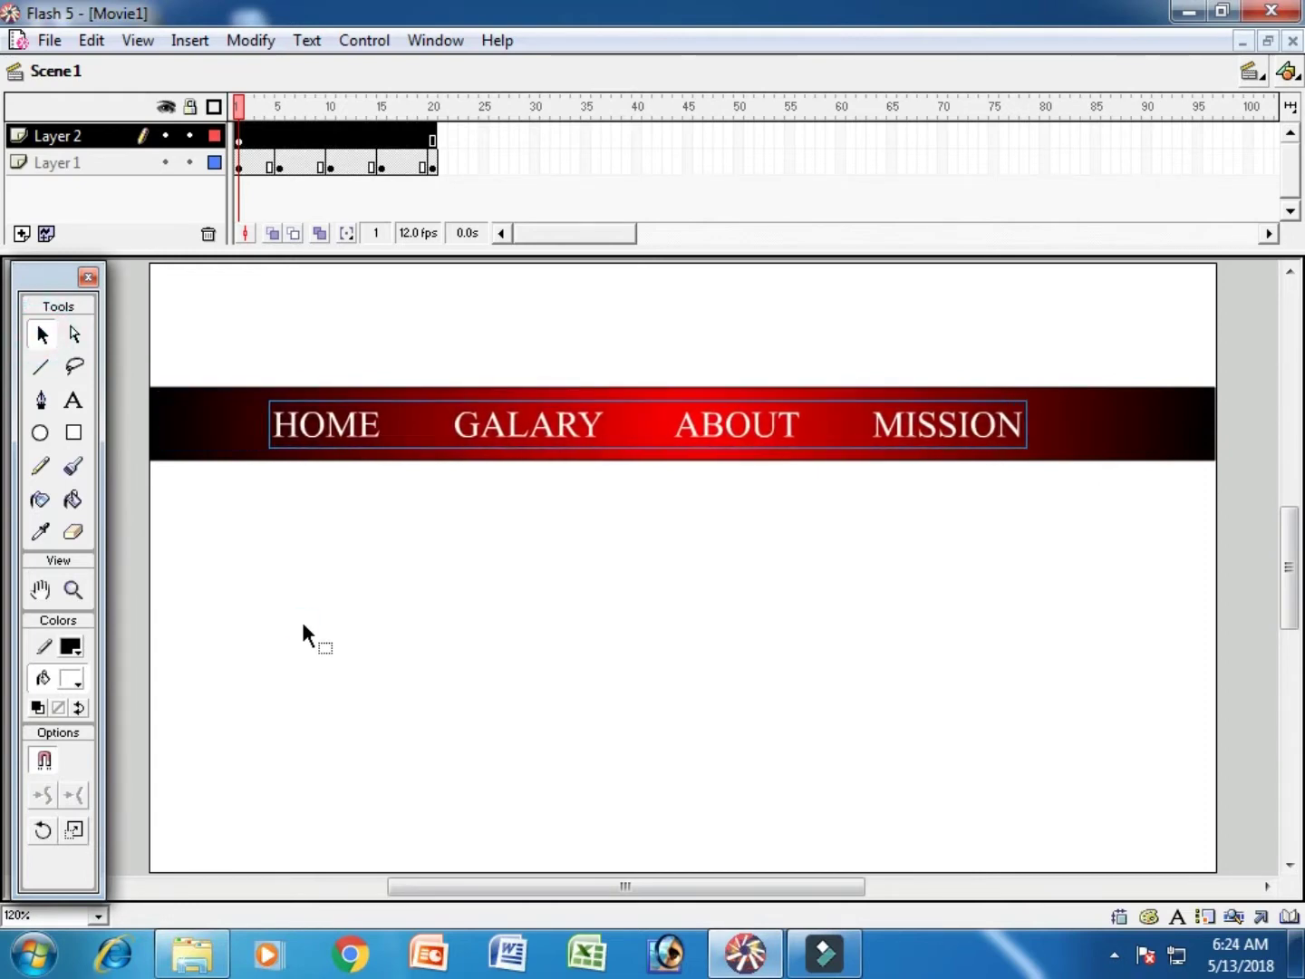
{"action": "key", "text": "Right"}
{"action": "key", "text": "Right"}
{"action": "key", "text": "Right"}
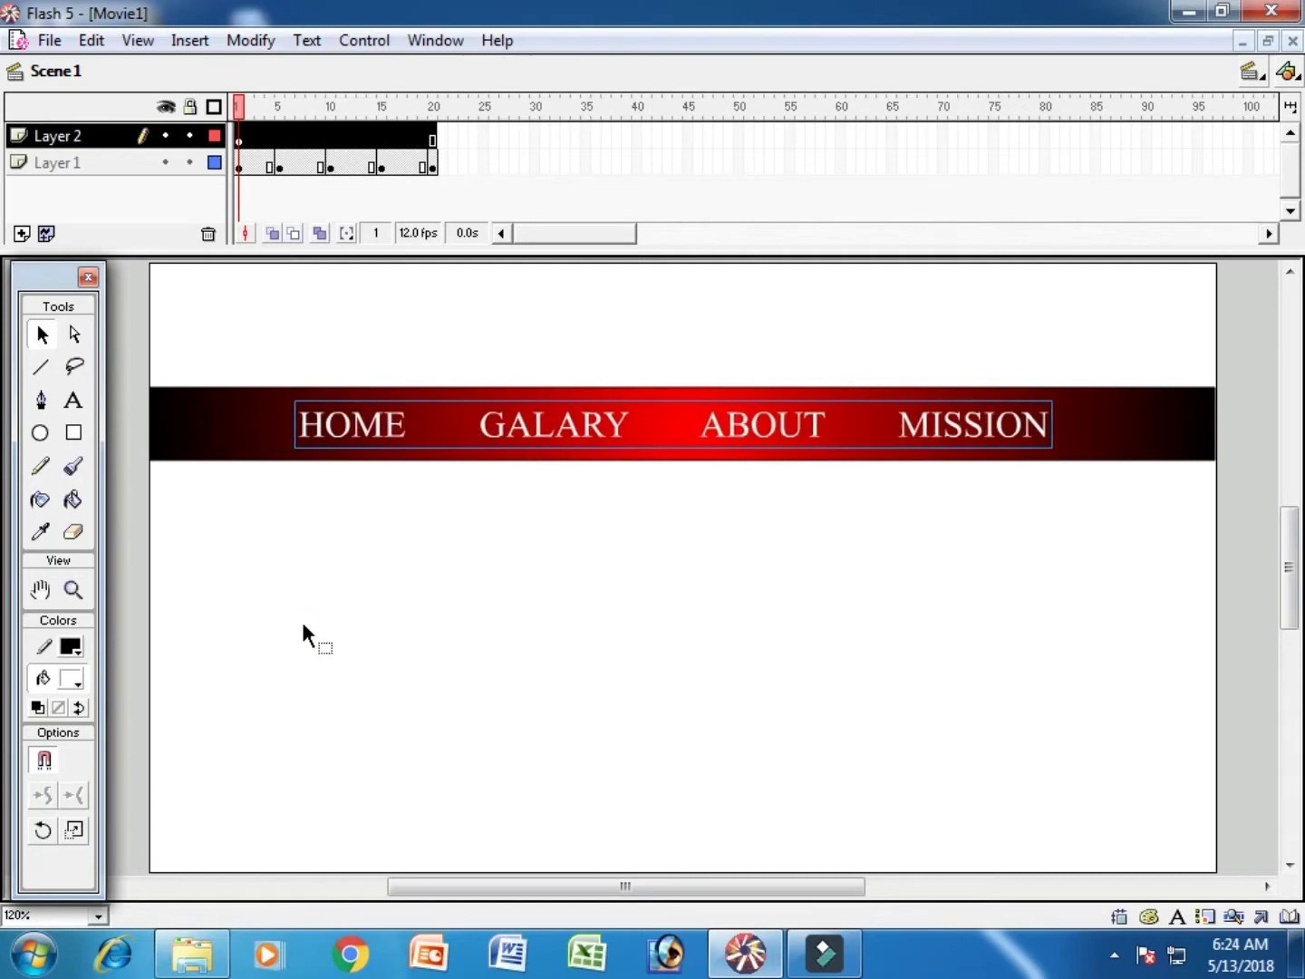
{"action": "key", "text": "Up"}
{"action": "key", "text": "Up"}
{"action": "key", "text": "Right"}
{"action": "key", "text": "Right"}
{"action": "key", "text": "Right"}
{"action": "key", "text": "Right"}
{"action": "key", "text": "Right"}
{"action": "key", "text": "Right"}
{"action": "key", "text": "Right"}
{"action": "key", "text": "Right"}
{"action": "key", "text": "Right"}
{"action": "key", "text": "Right"}
{"action": "key", "text": "Right"}
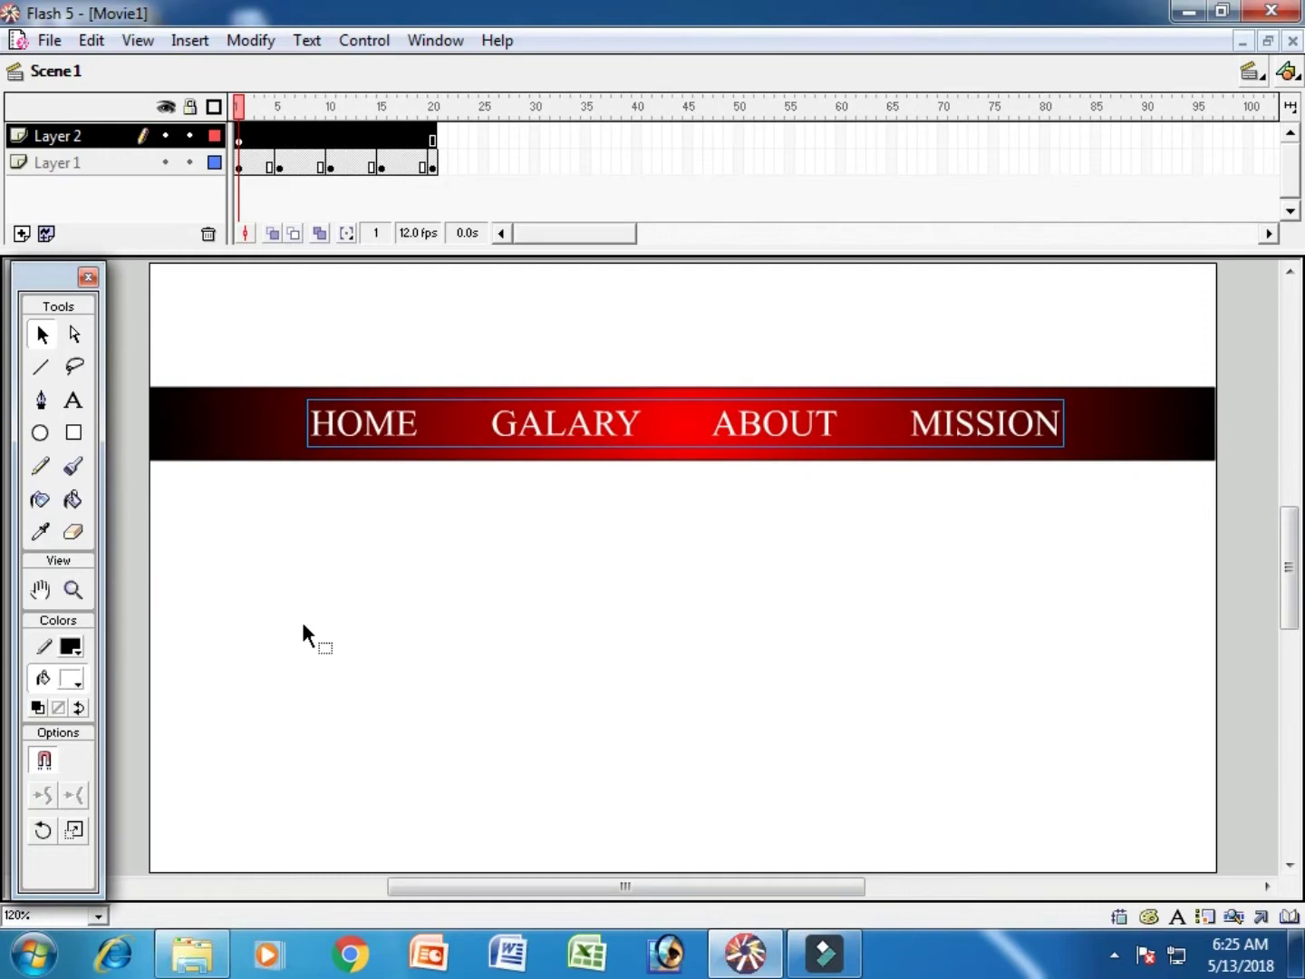
{"action": "left_click", "coordinate": [638, 608]}
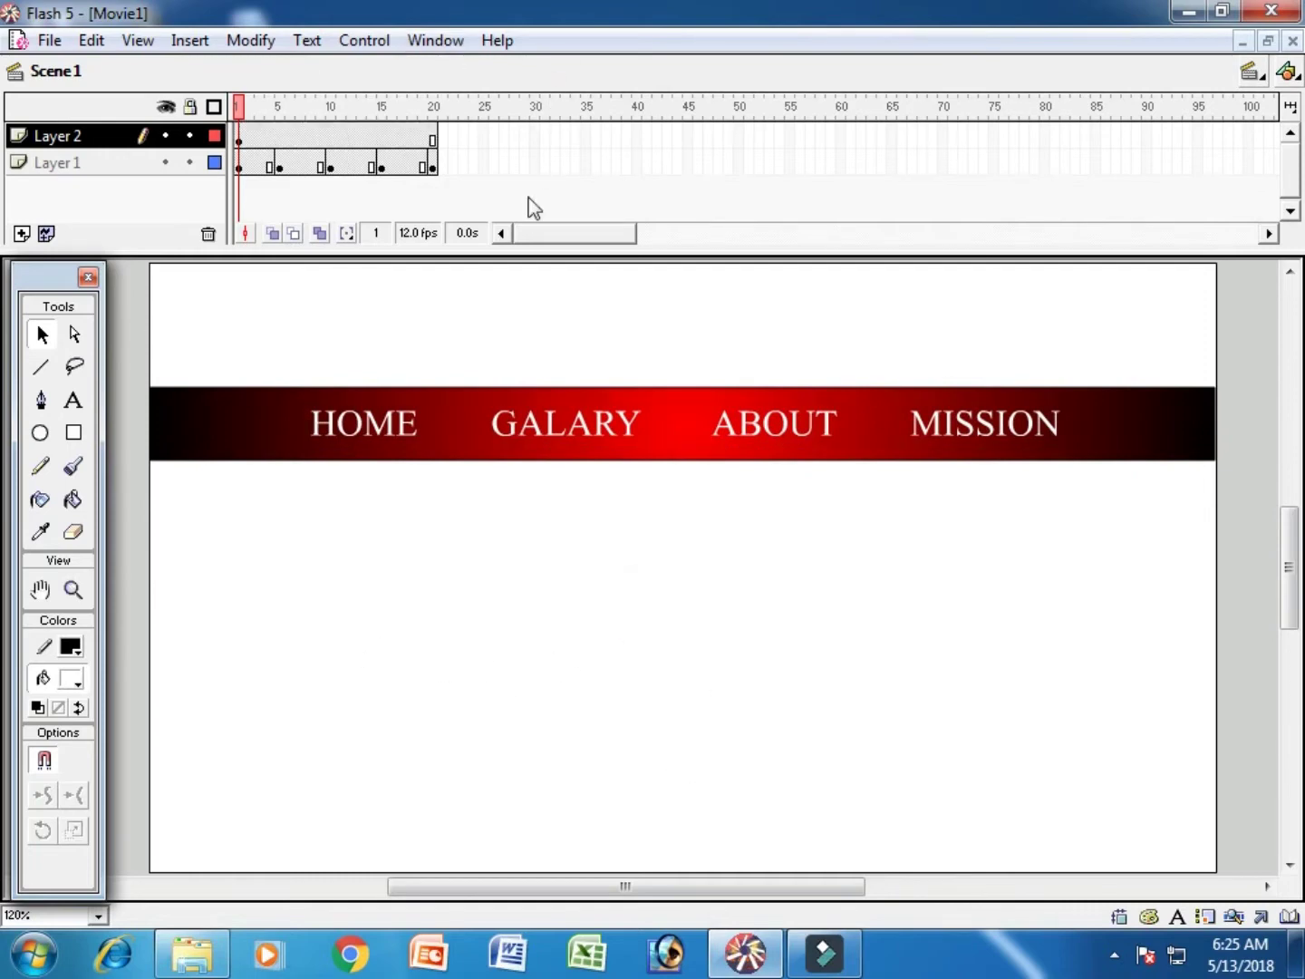
Insert a keyframe at frame 20 of Layer 2 and add a new layer above it, working at frame 1
{"action": "left_click", "coordinate": [434, 139]}
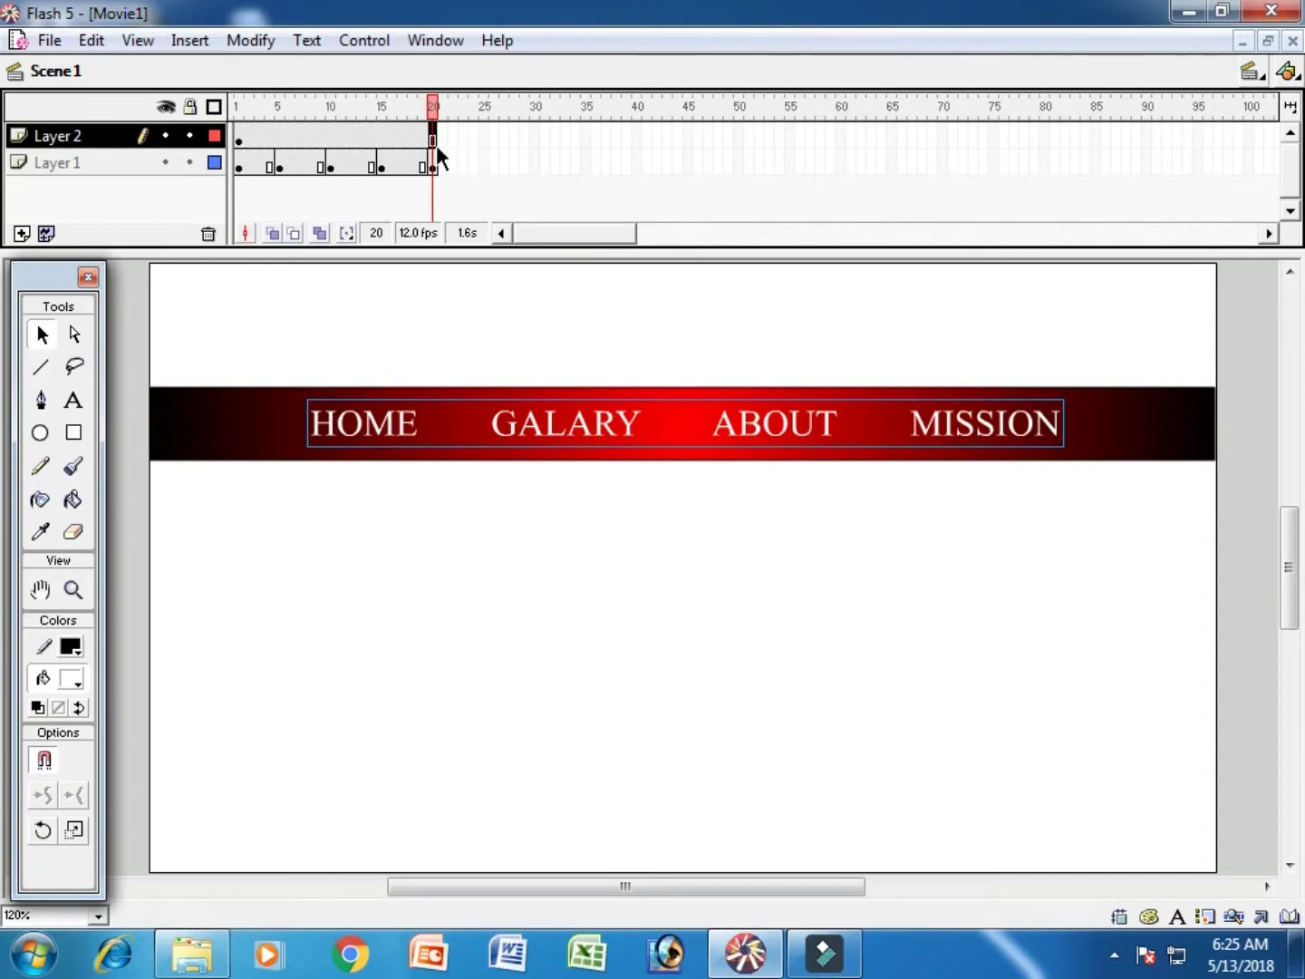
{"action": "key", "text": "F6"}
{"action": "left_click", "coordinate": [25, 235]}
{"action": "left_click", "coordinate": [239, 135]}
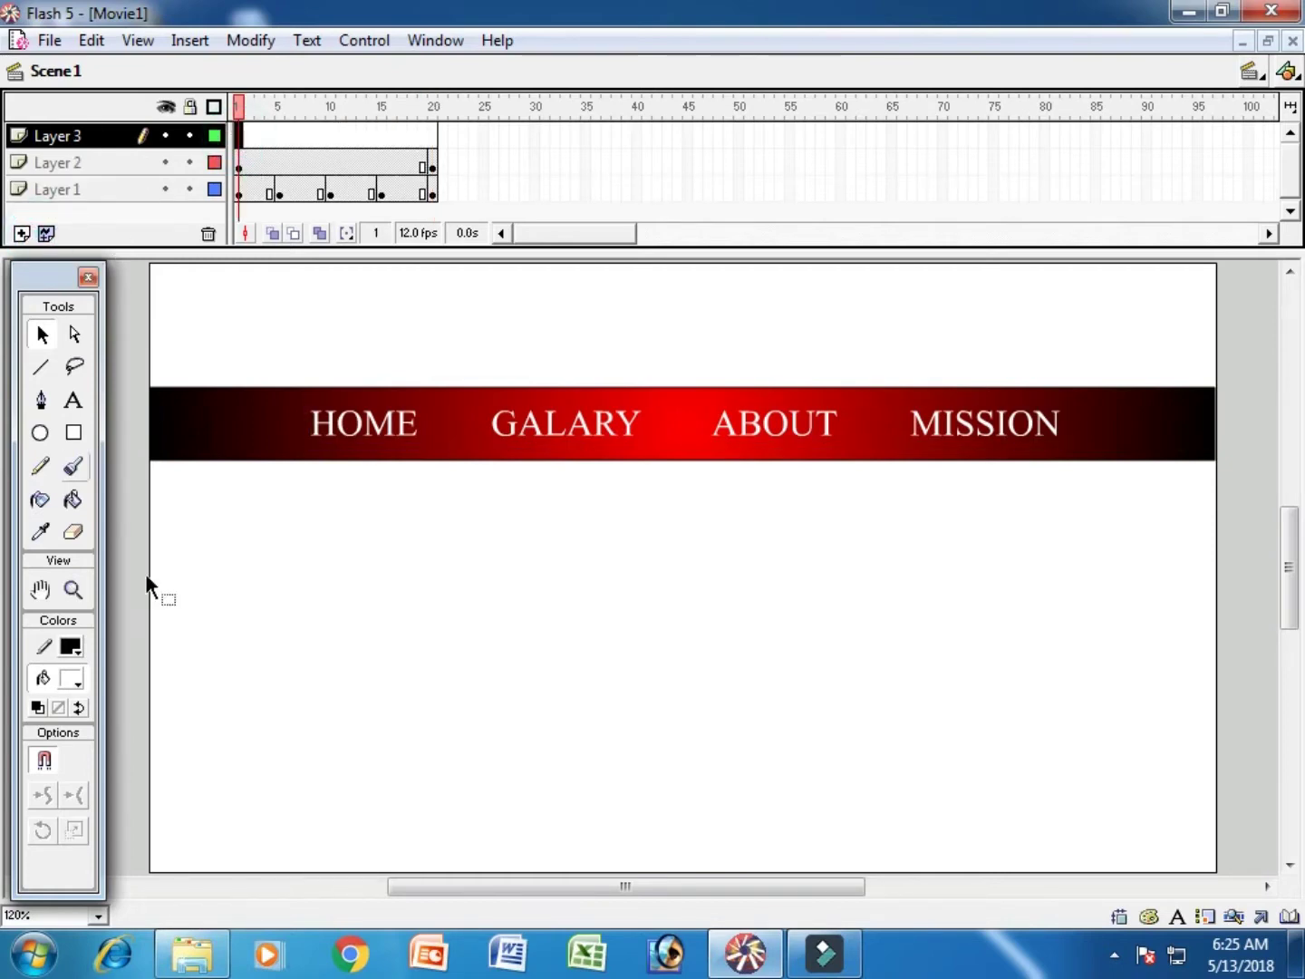
Draw a rectangle with the green-to-black radial gradient on Layer 3, from below the bar's left part to the stage's lower edge
{"action": "left_click", "coordinate": [75, 433]}
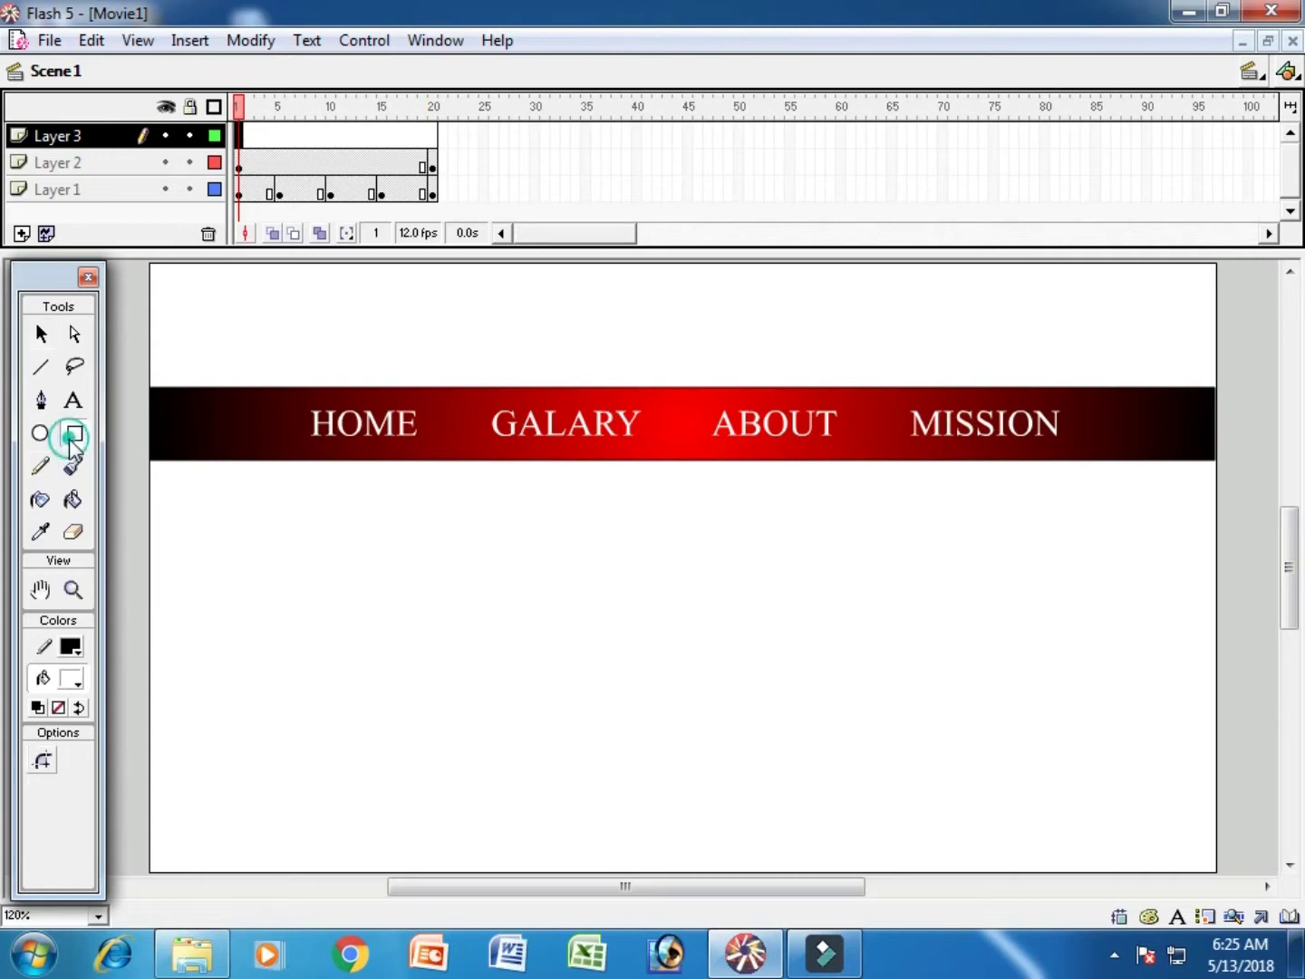
{"action": "left_click", "coordinate": [77, 684]}
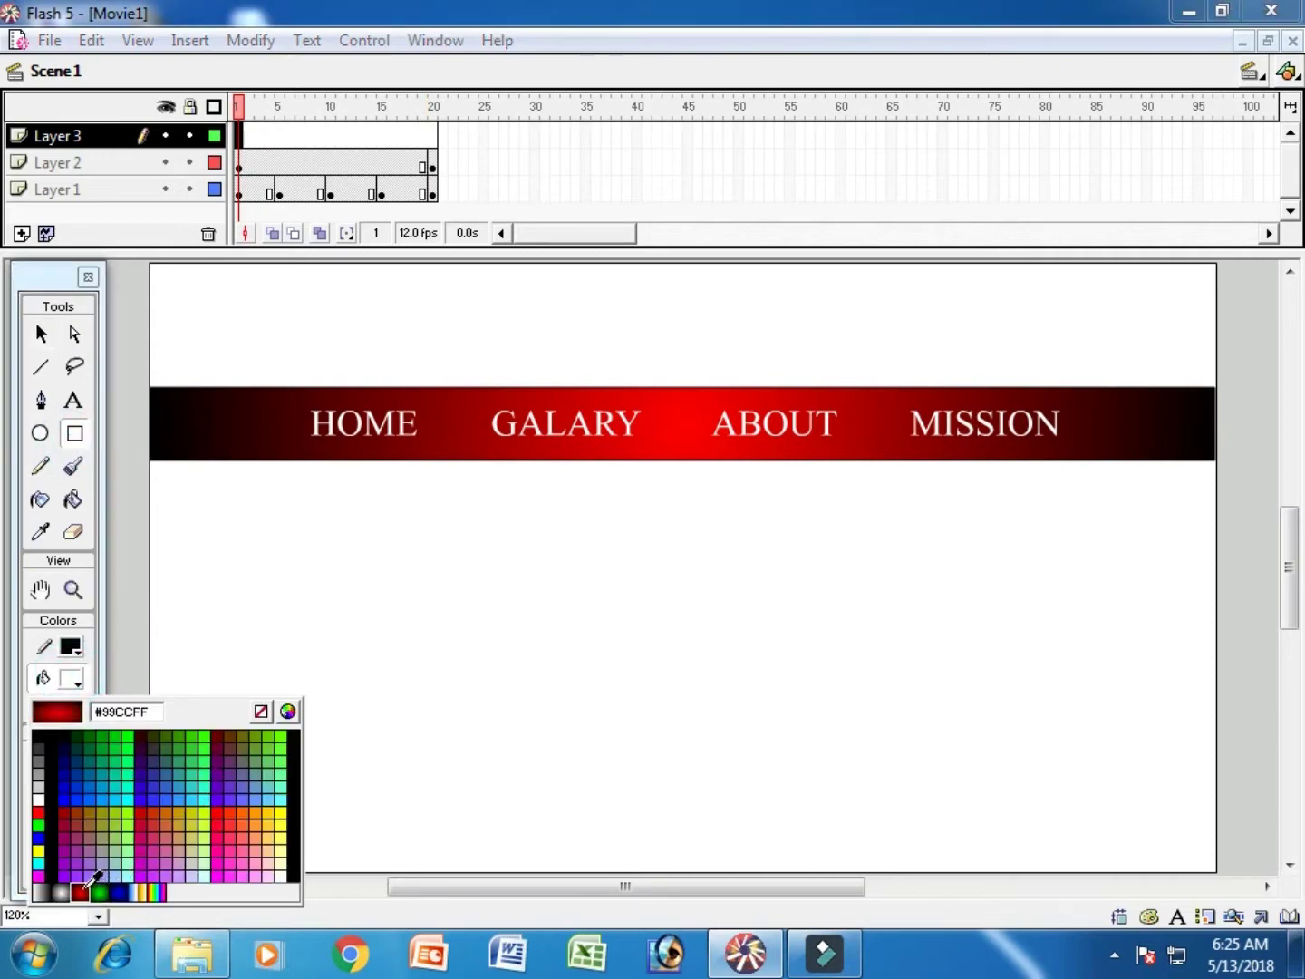
{"action": "left_click", "coordinate": [100, 890]}
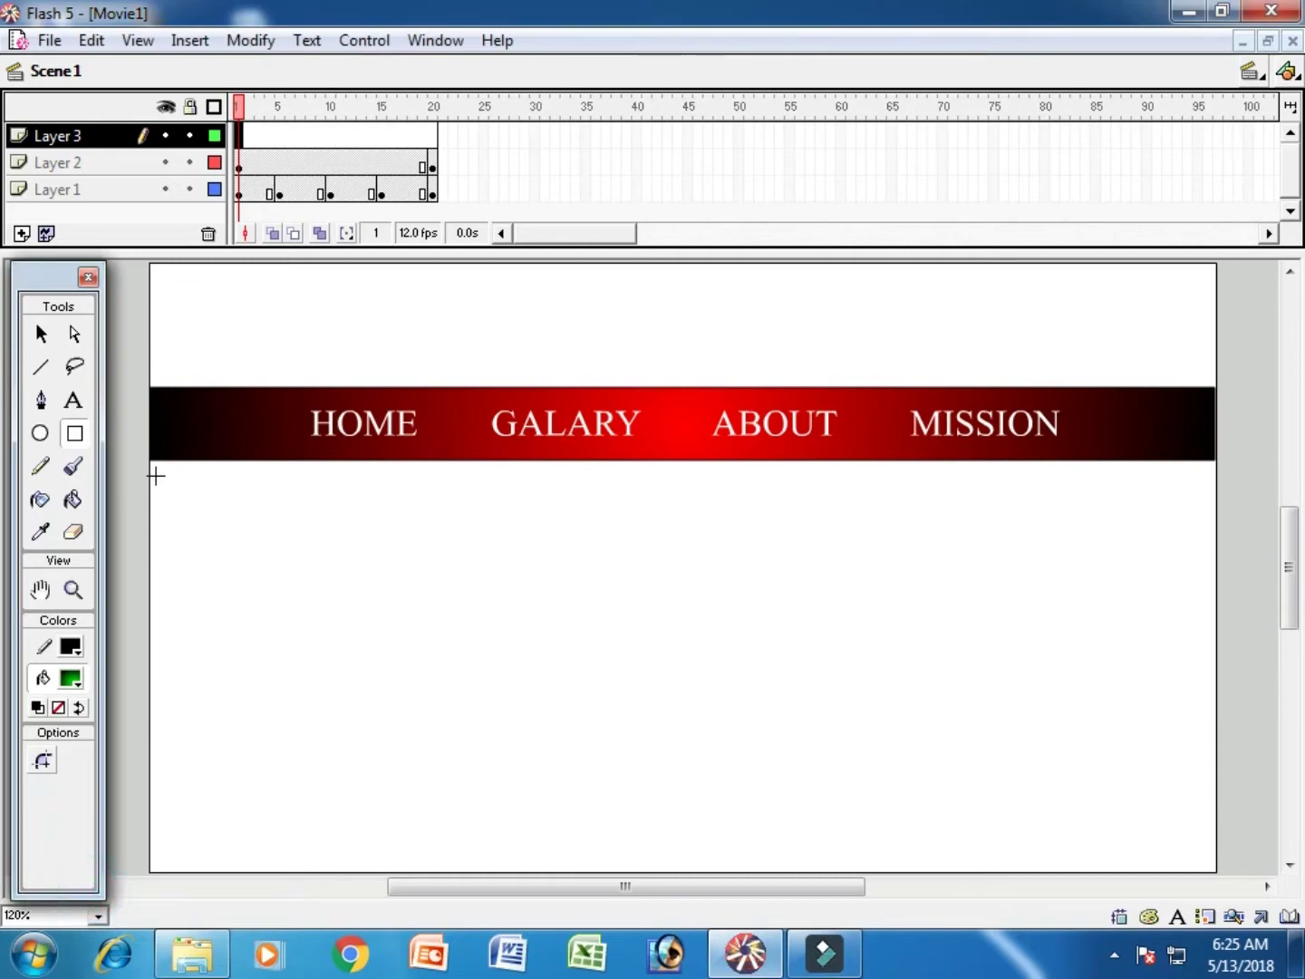
{"action": "left_click_drag", "start_coordinate": [149, 470], "coordinate": [551, 878]}
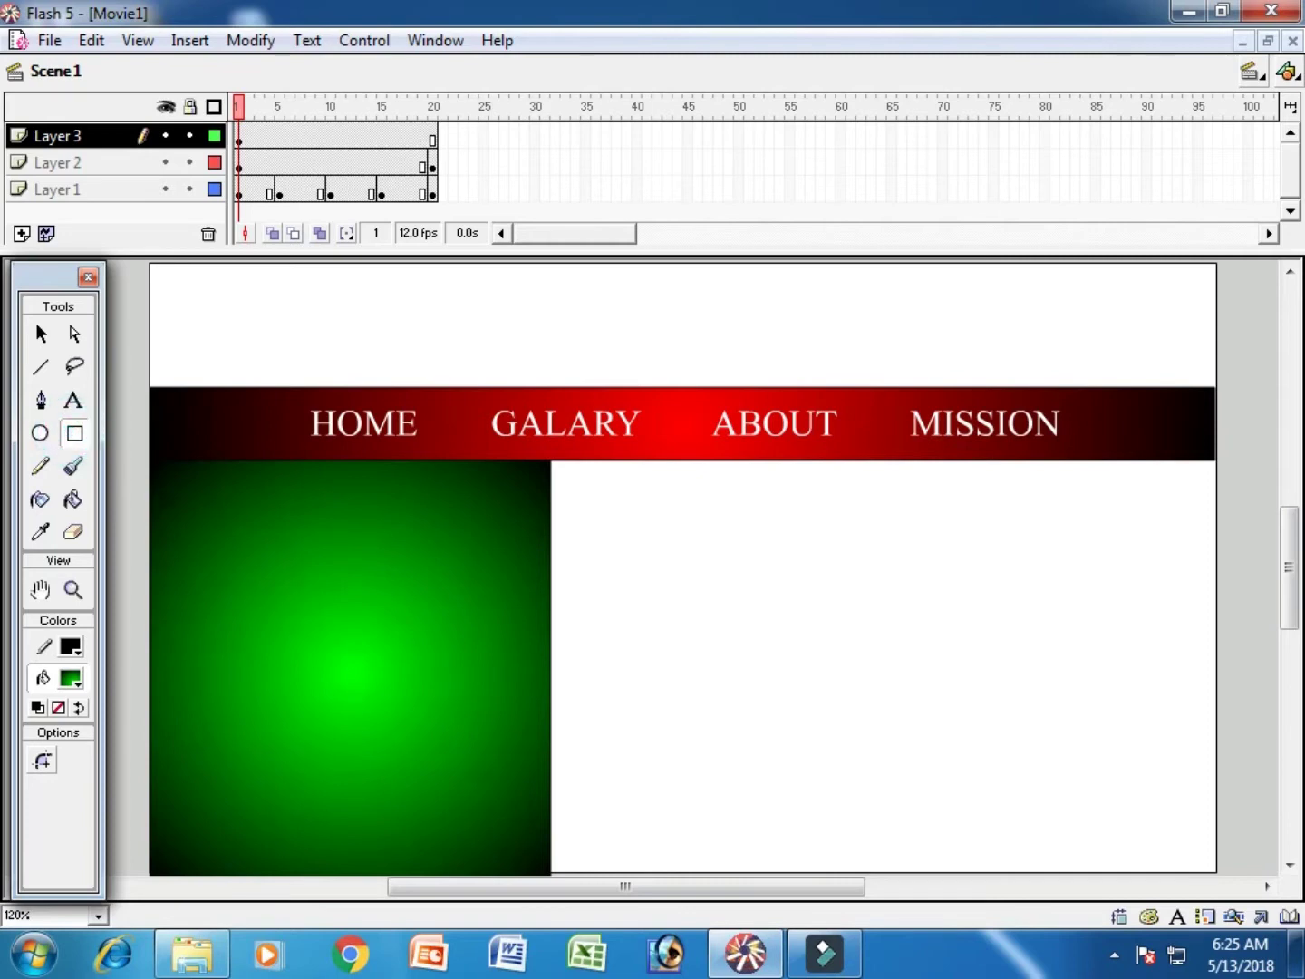
{"action": "left_click", "coordinate": [71, 679]}
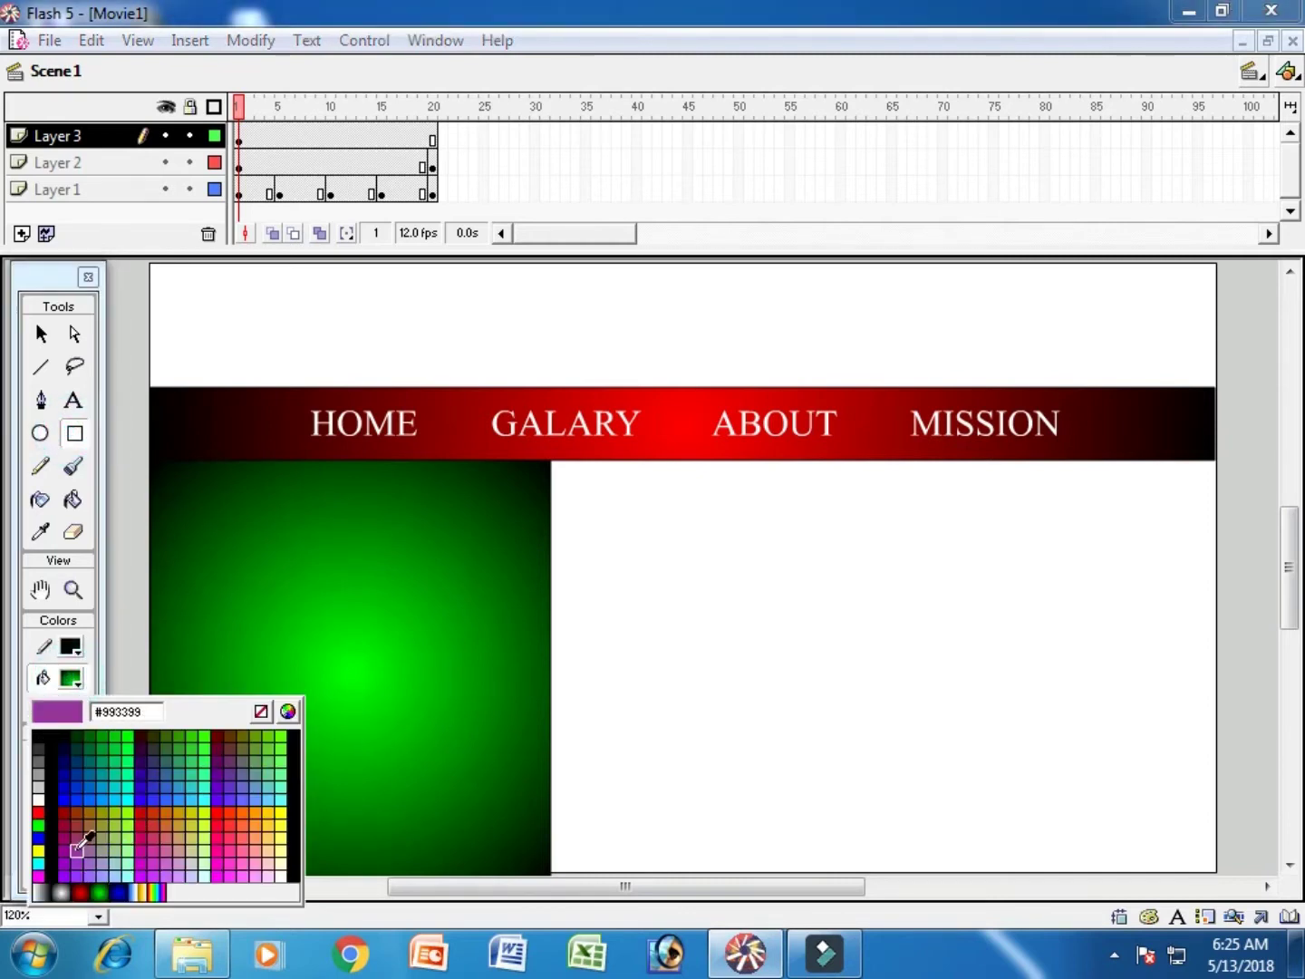
{"action": "left_click", "coordinate": [117, 741]}
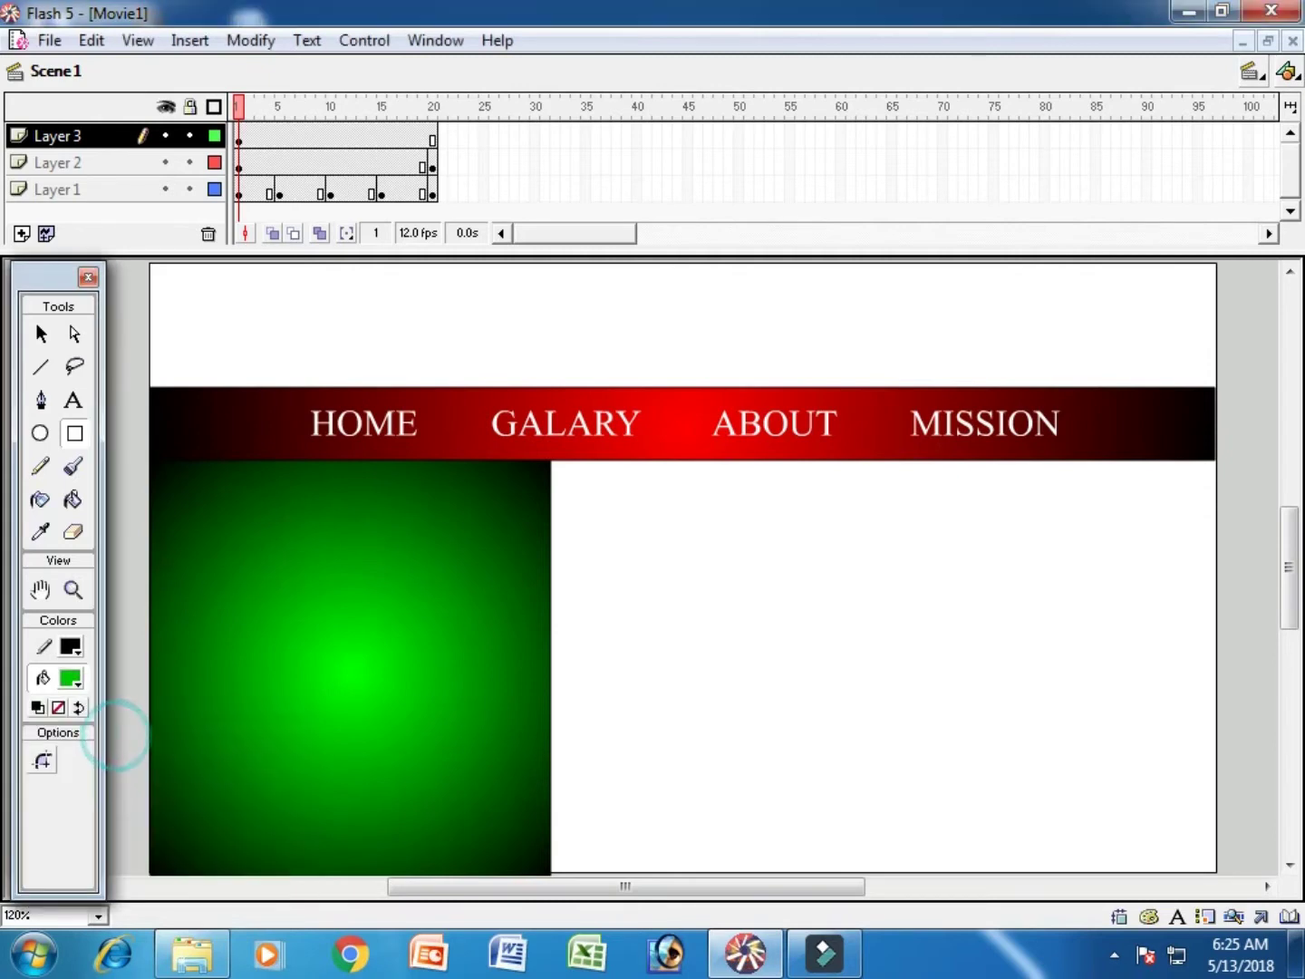
{"action": "left_click_drag", "start_coordinate": [175, 488], "coordinate": [518, 850]}
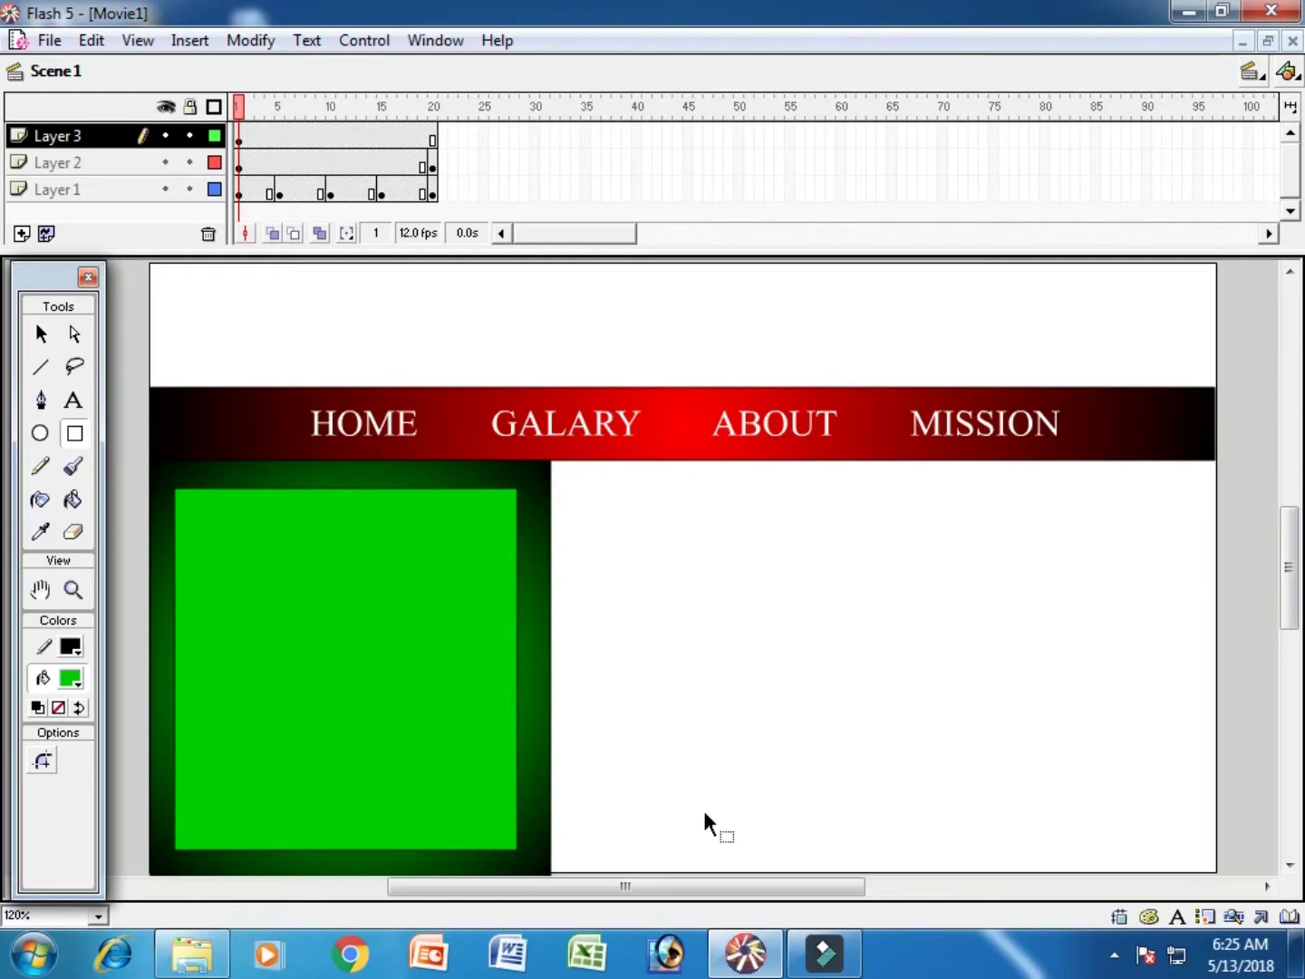
{"action": "key", "text": "ctrl+z"}
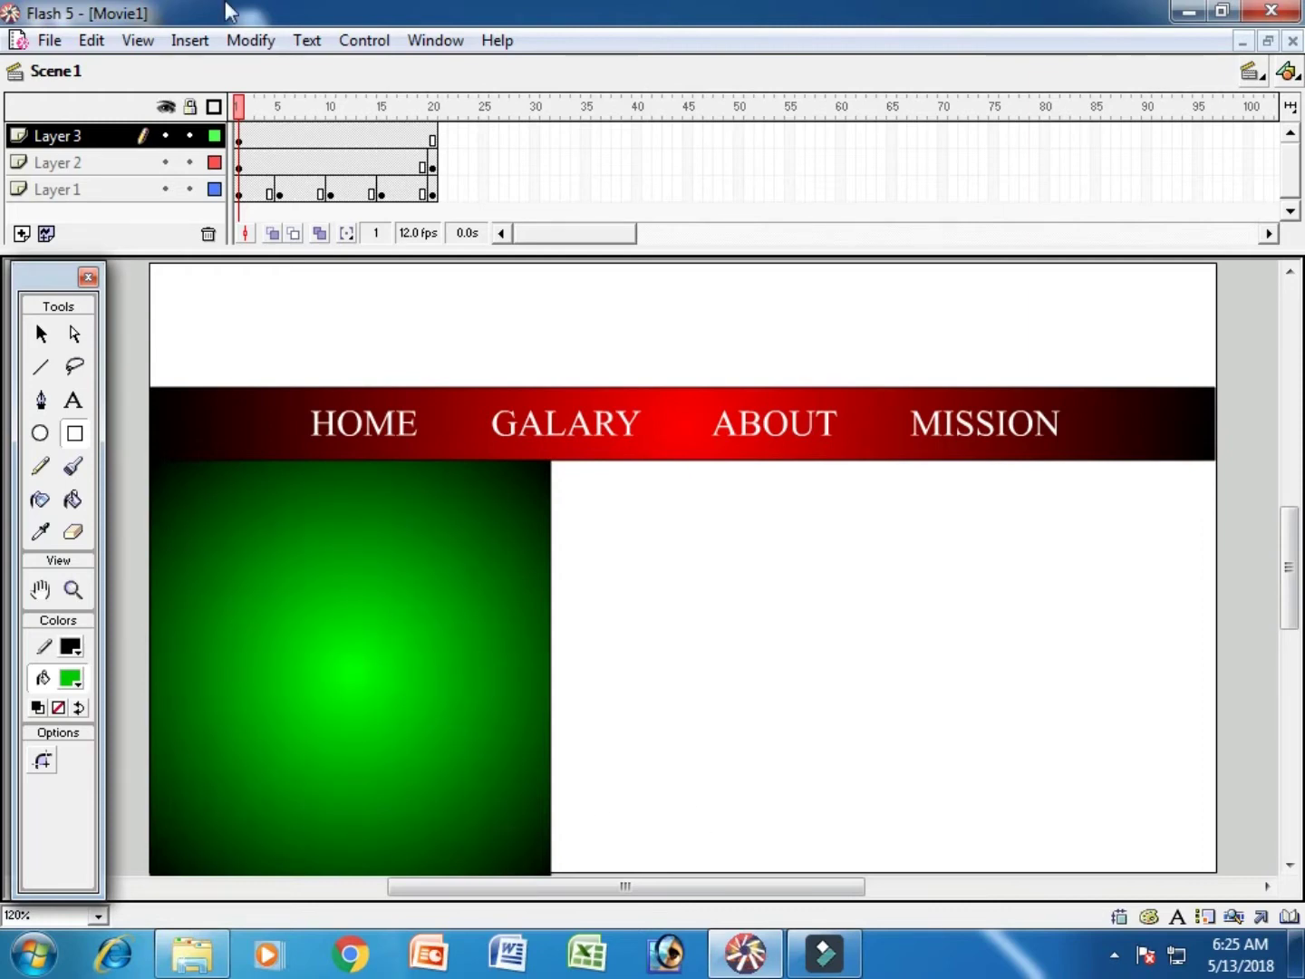
Insert a keyframe at frame 20 of Layer 3 and add a new layer above it, working at frame 1
{"action": "left_click", "coordinate": [432, 138]}
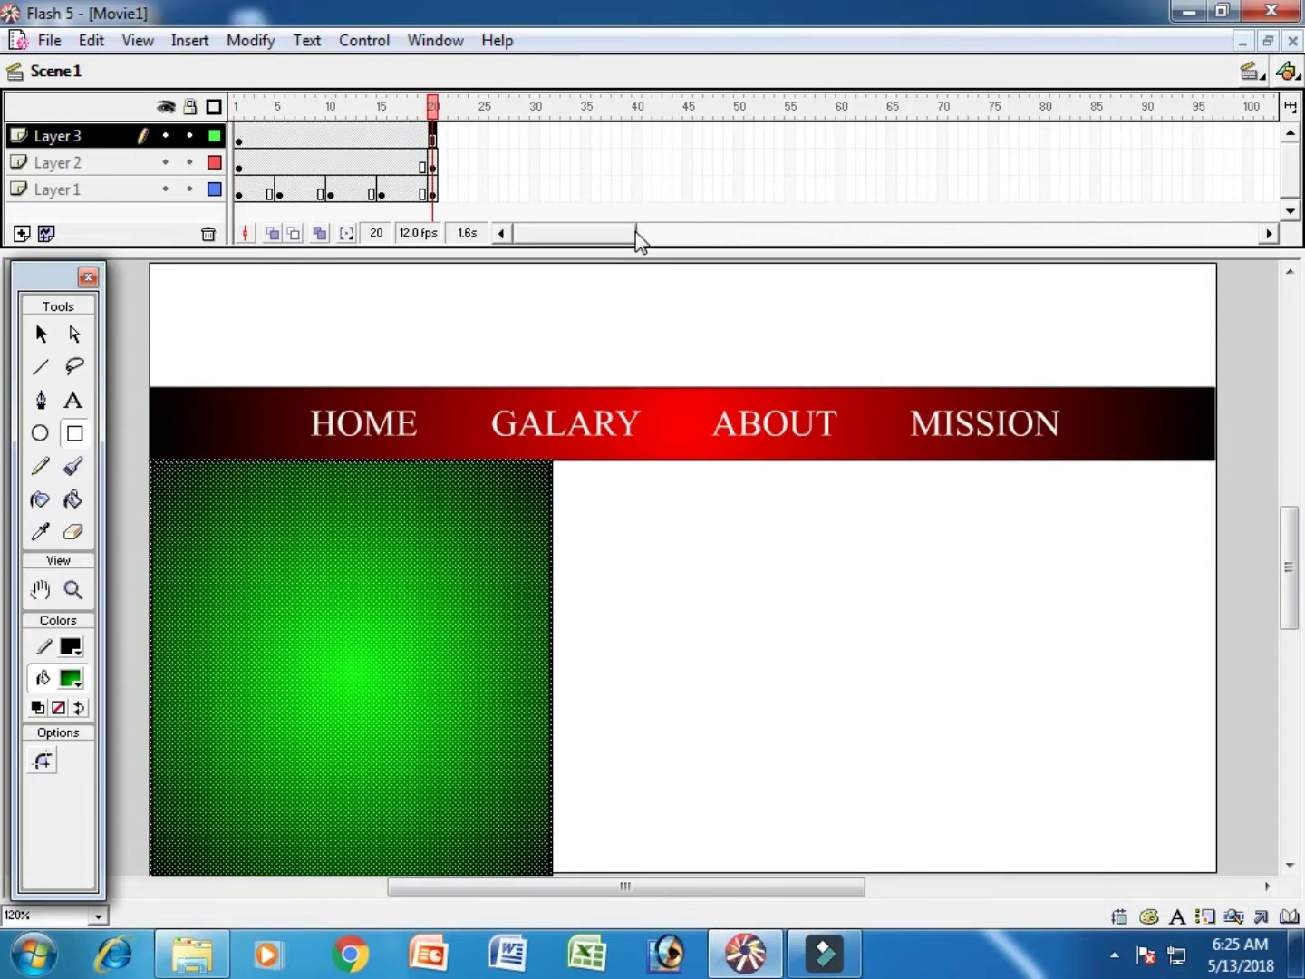
{"action": "left_click", "coordinate": [20, 234]}
{"action": "left_click", "coordinate": [241, 136]}
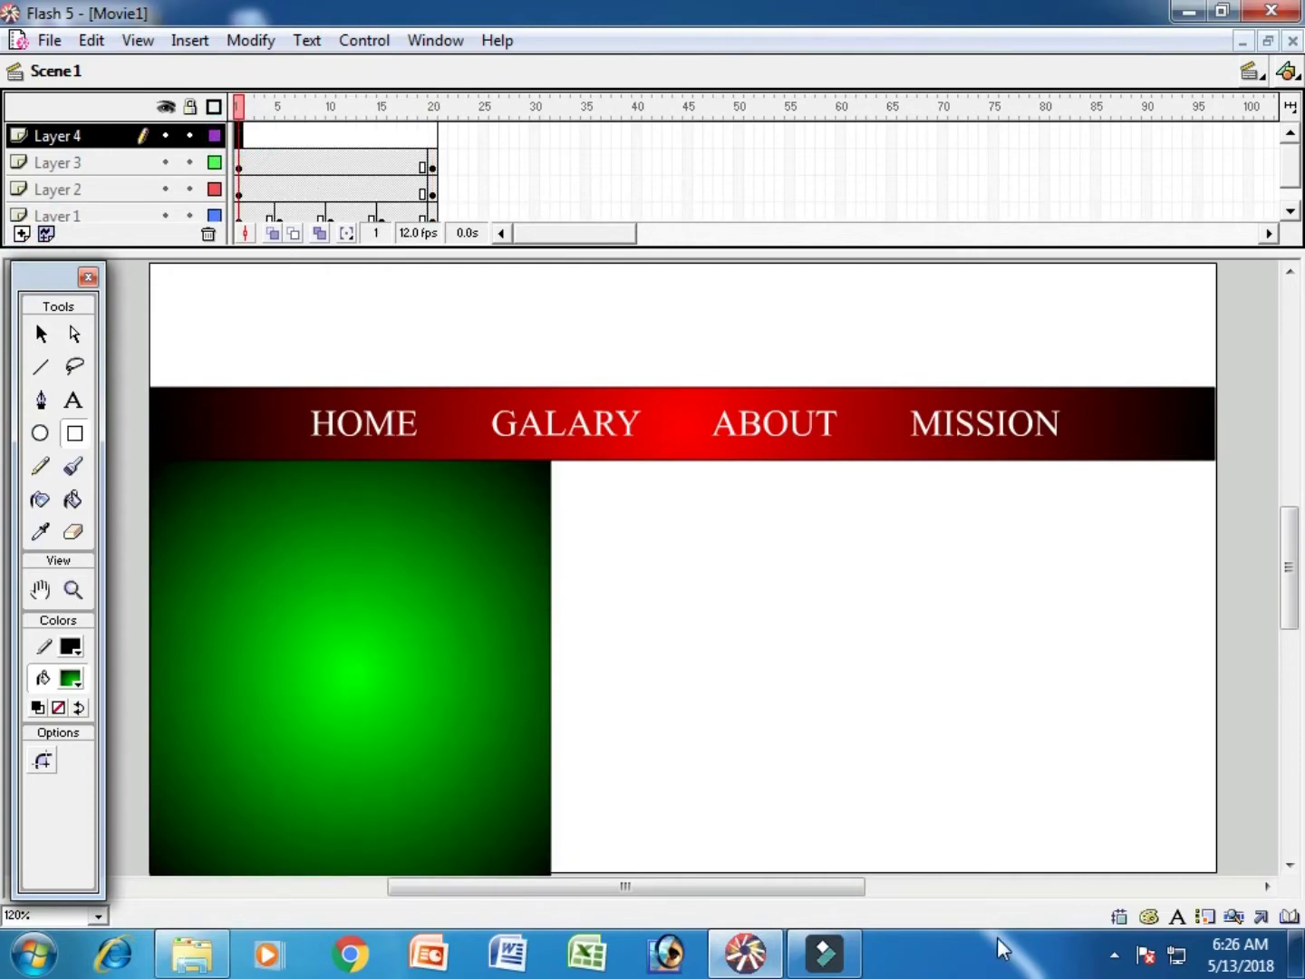
Switch to Microsoft Word and generate sample paragraphs in the blank document with =RAND()
{"action": "left_click", "coordinate": [29, 960]}
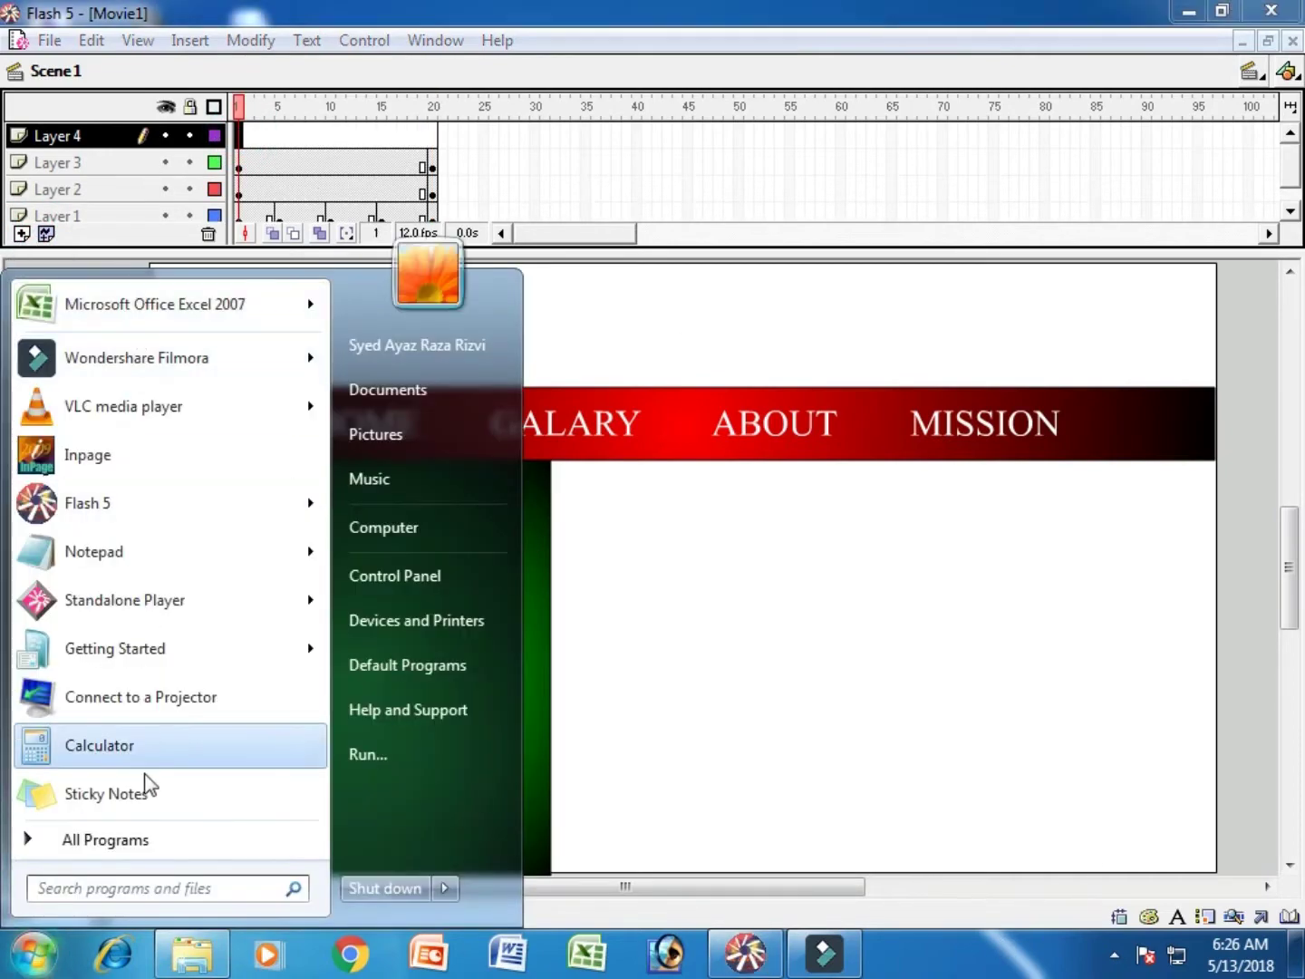
{"action": "left_click", "coordinate": [105, 844]}
{"action": "left_click", "coordinate": [509, 962]}
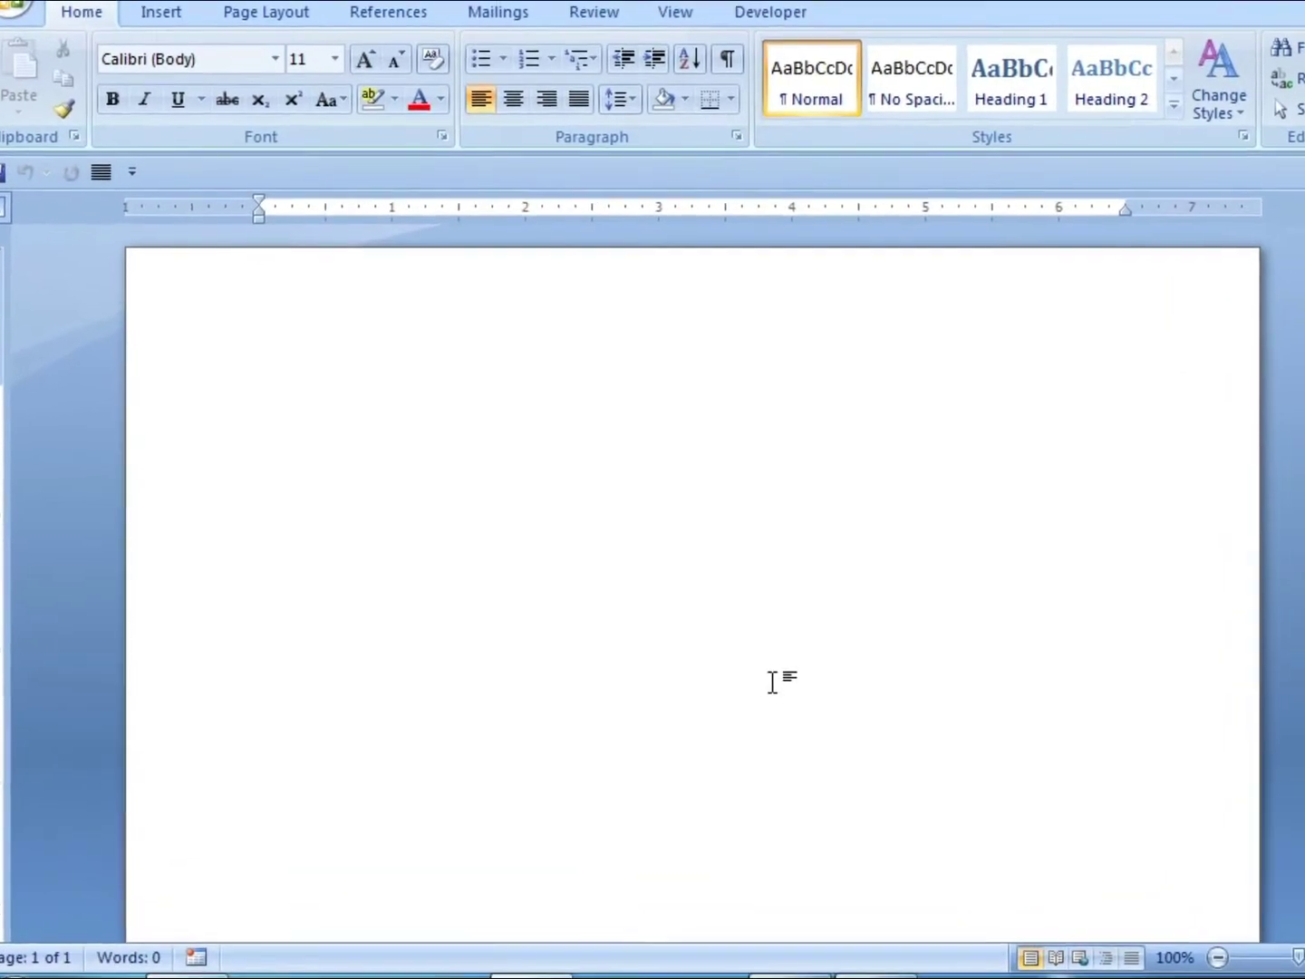
{"action": "type", "text": "=RAND()"}
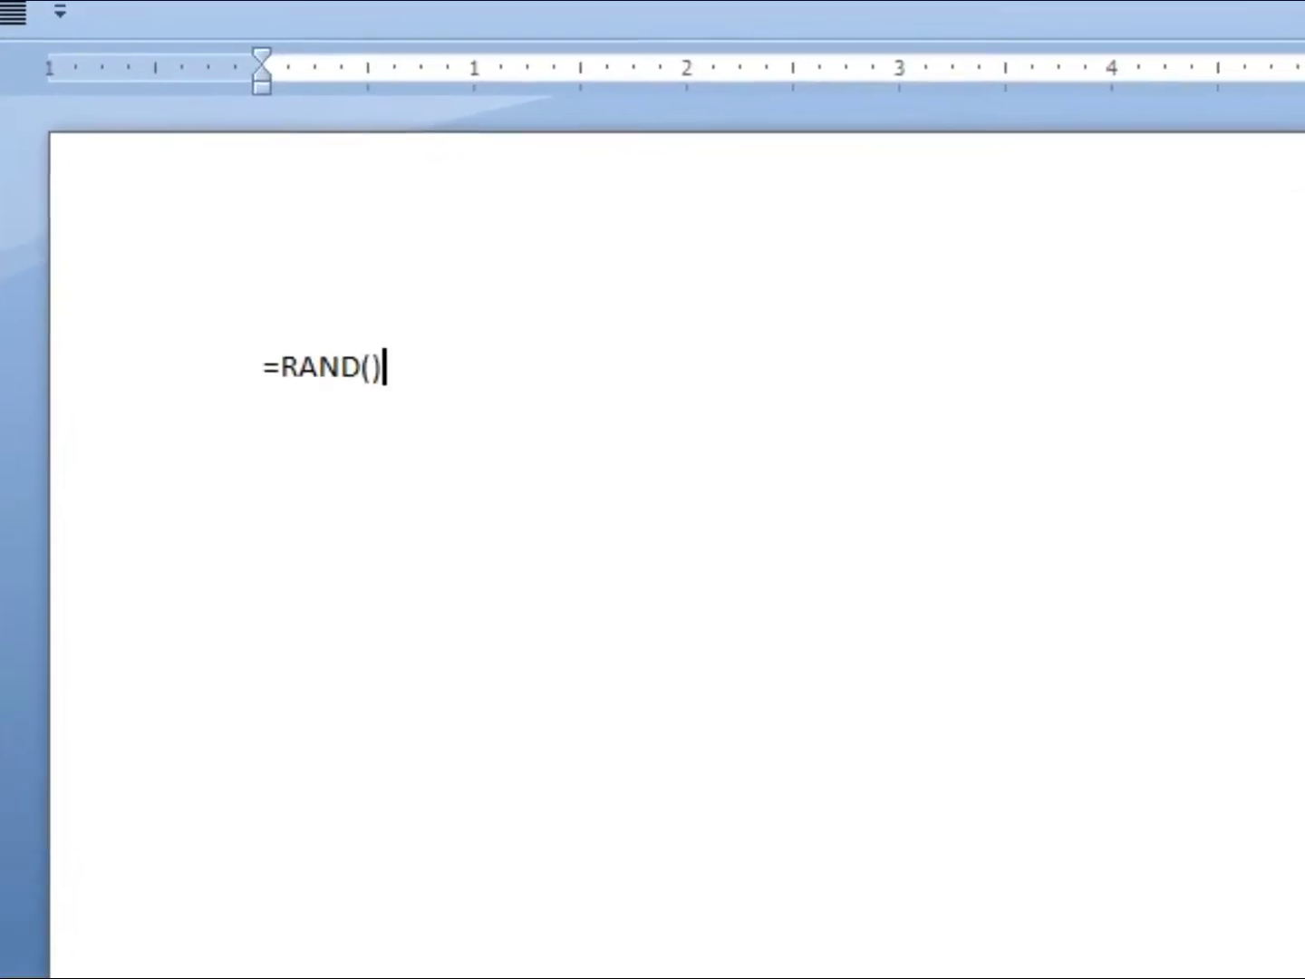
{"action": "key", "text": "Return"}
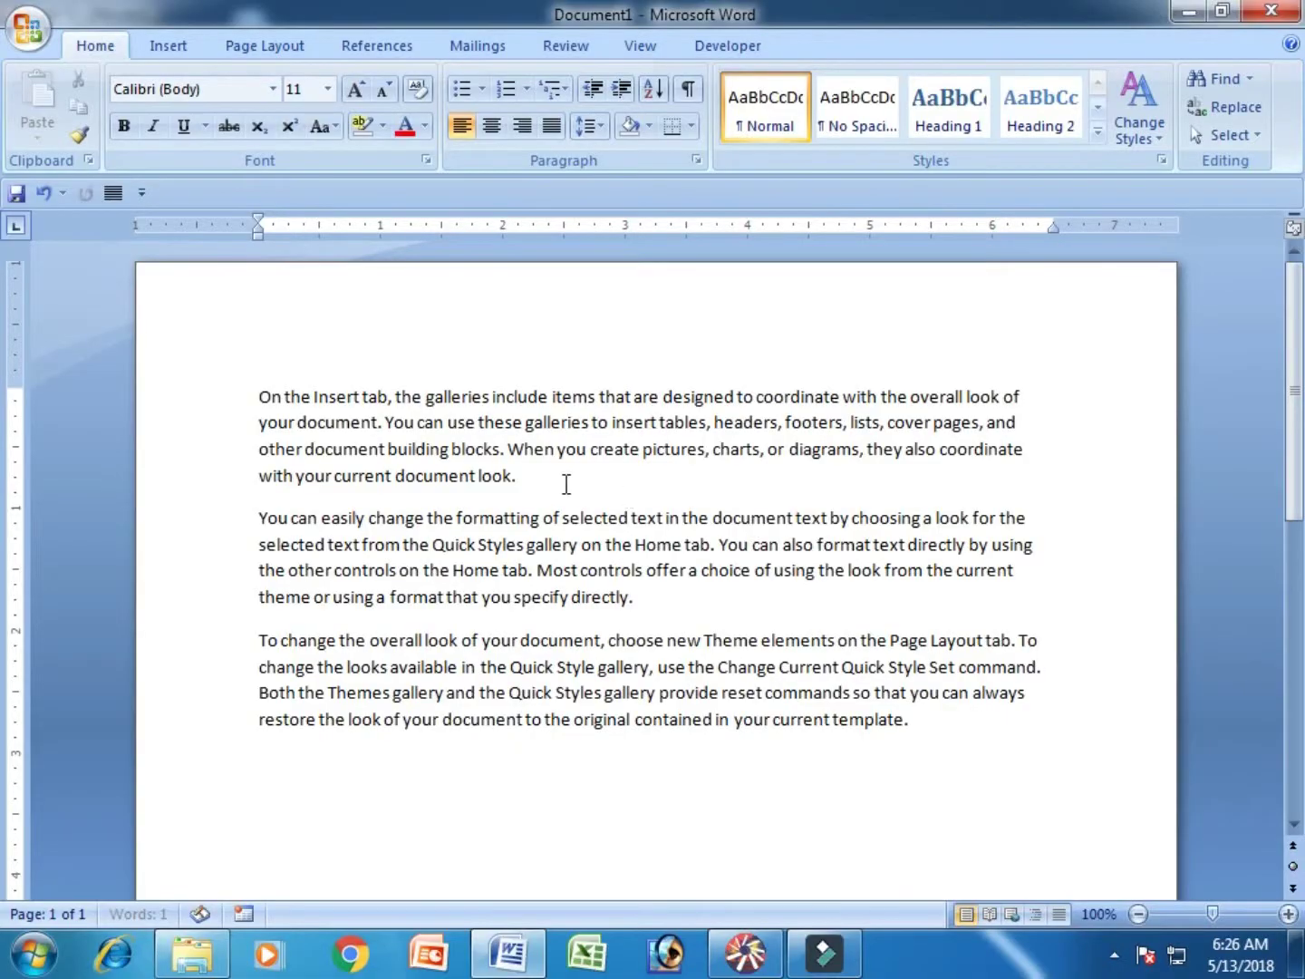
Copy the first sample paragraph and paste it into a new text box near the green panel's upper-left corner in Flash
{"action": "left_click_drag", "start_coordinate": [557, 476], "coordinate": [307, 404]}
{"action": "key", "text": "ctrl+c"}
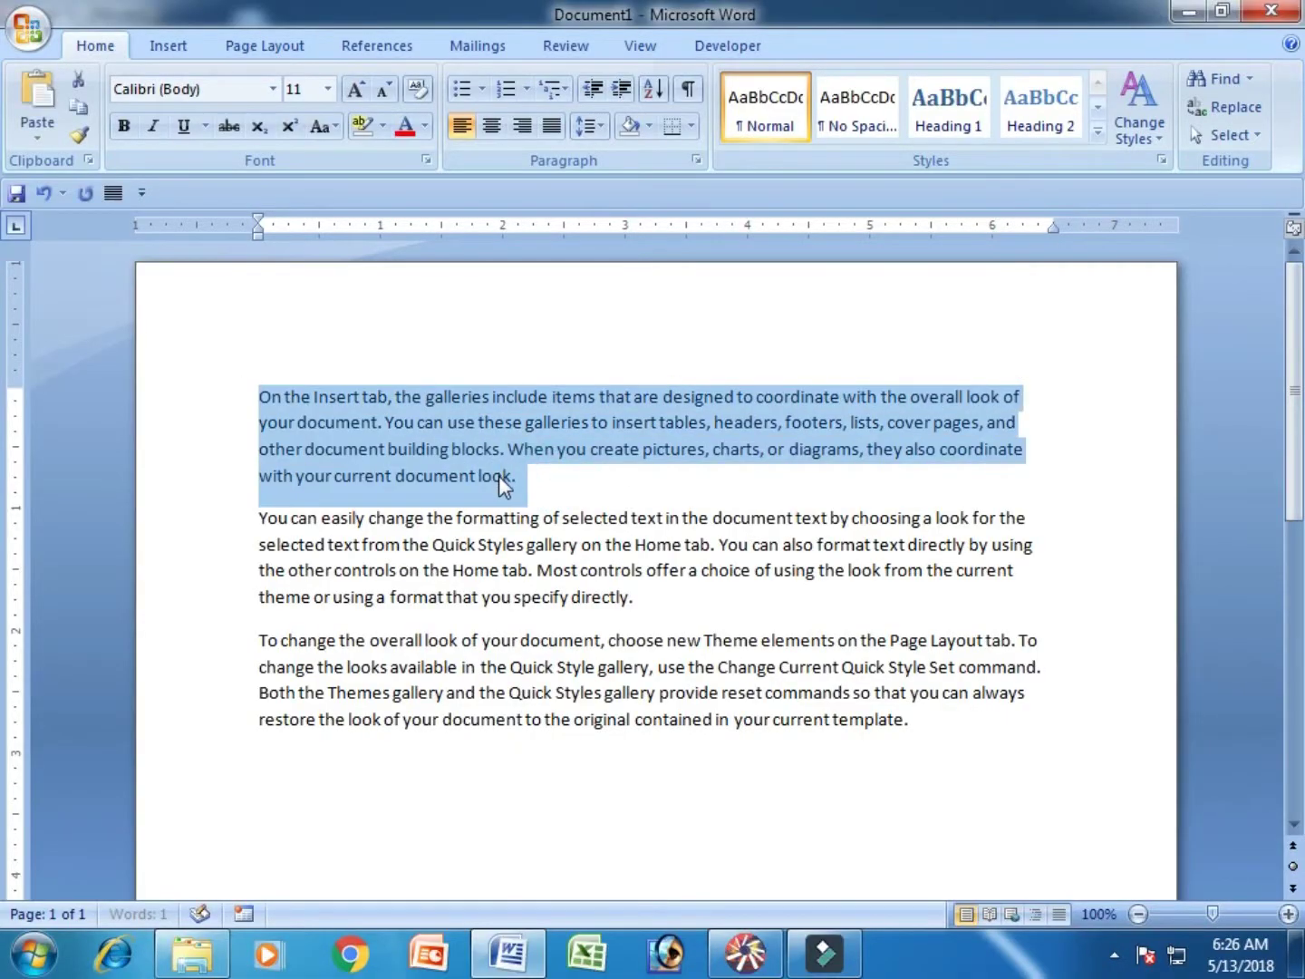
{"action": "key", "text": "alt+Tab"}
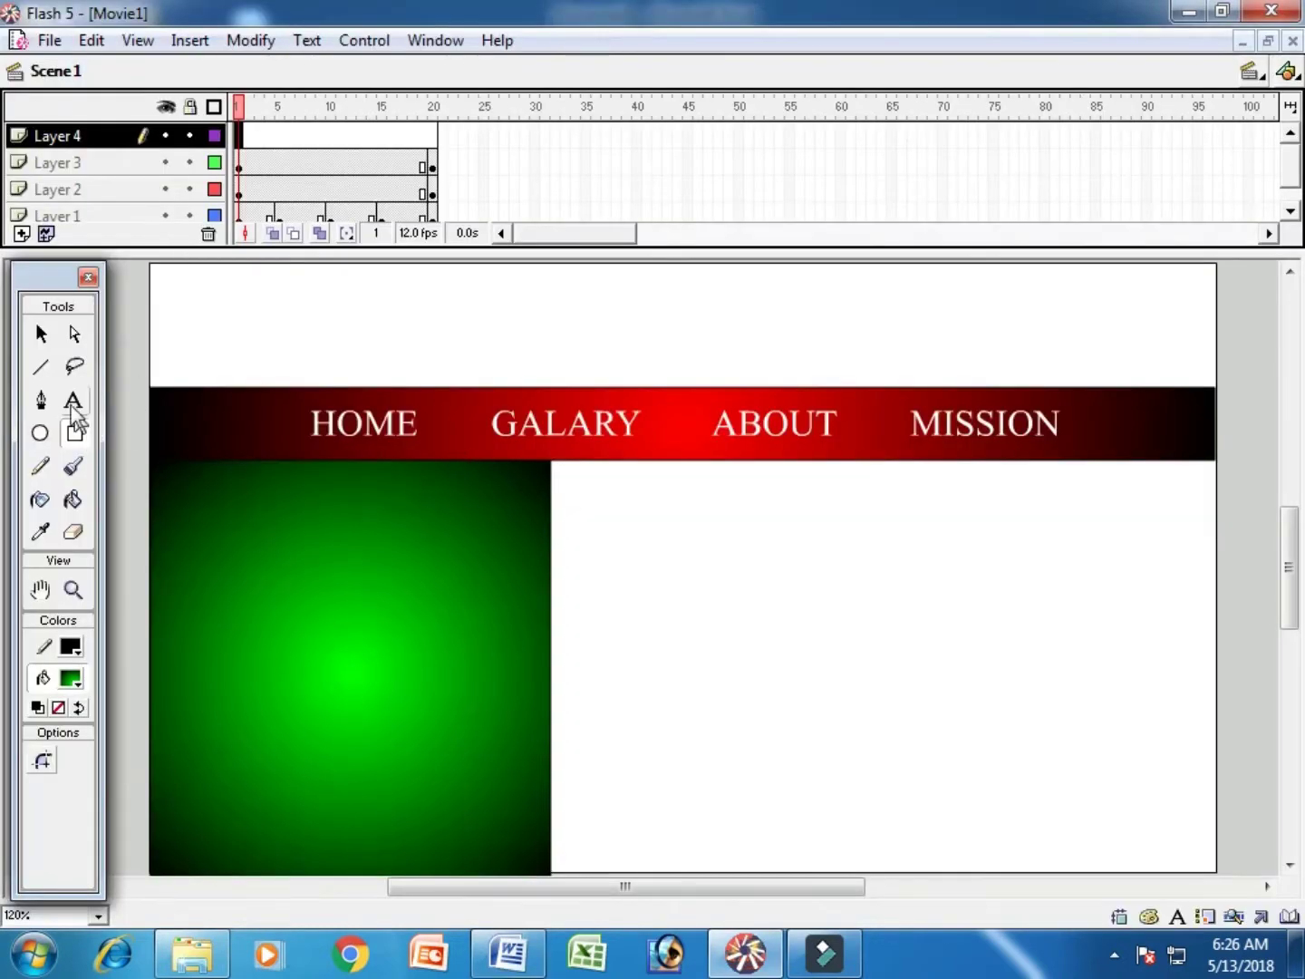
{"action": "left_click", "coordinate": [73, 403]}
{"action": "left_click", "coordinate": [194, 498]}
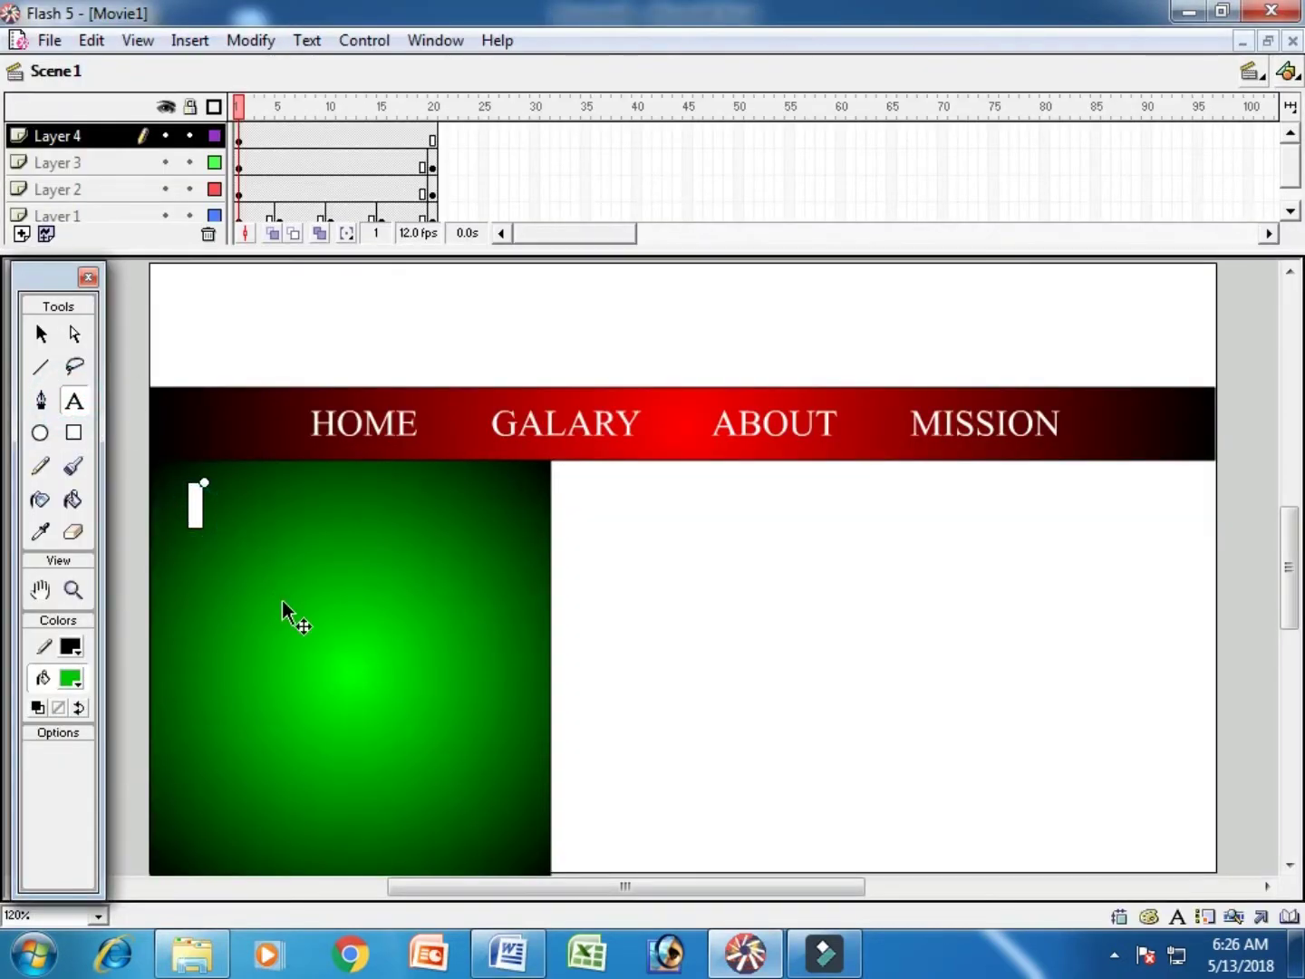
{"action": "key", "text": "ctrl+v"}
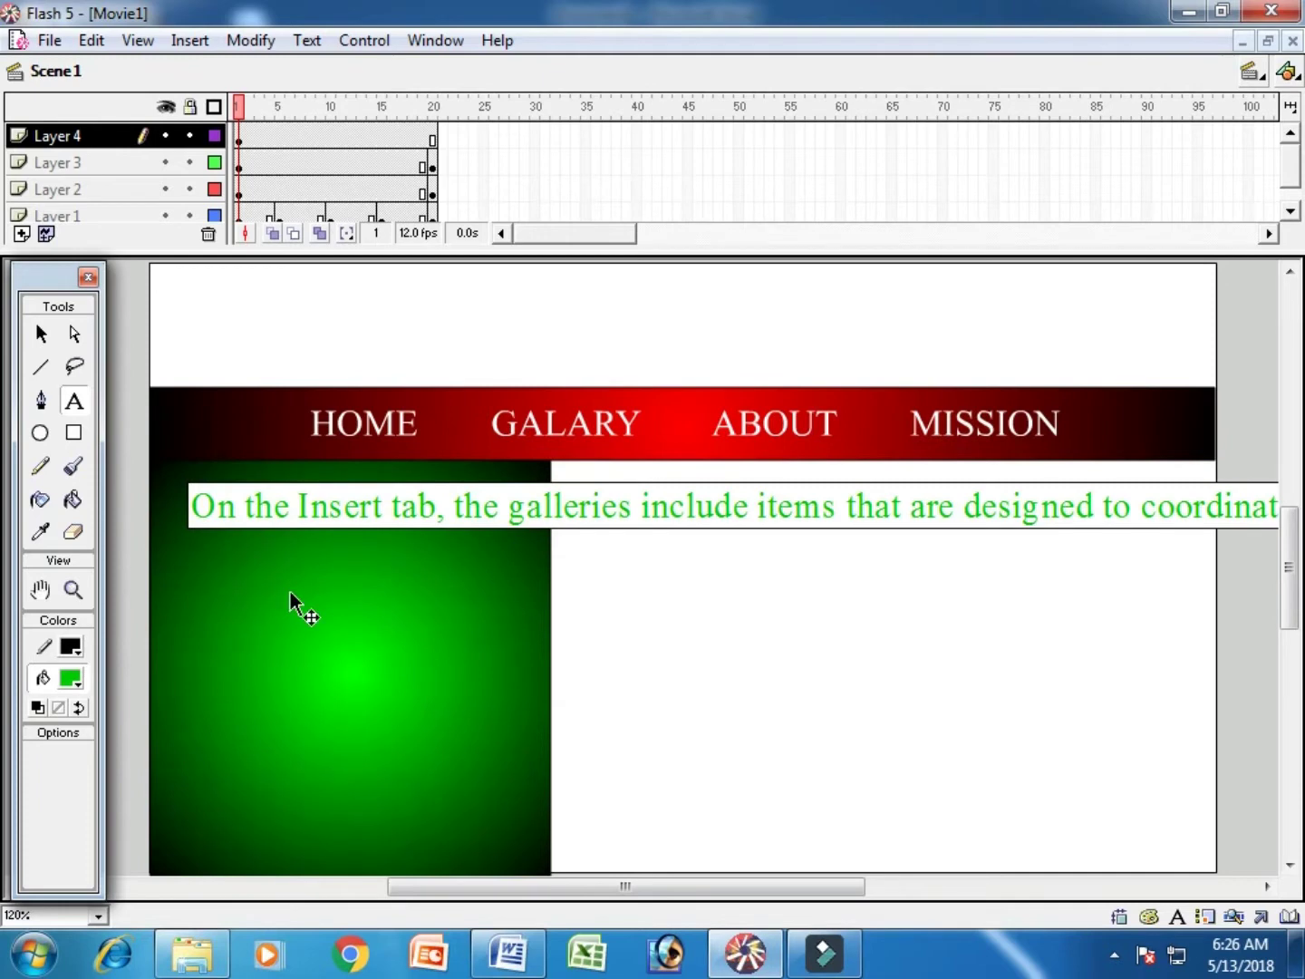
Colour all of the pasted text white and select its text block with the Arrow tool
{"action": "key", "text": "ctrl+a"}
{"action": "left_click", "coordinate": [69, 678]}
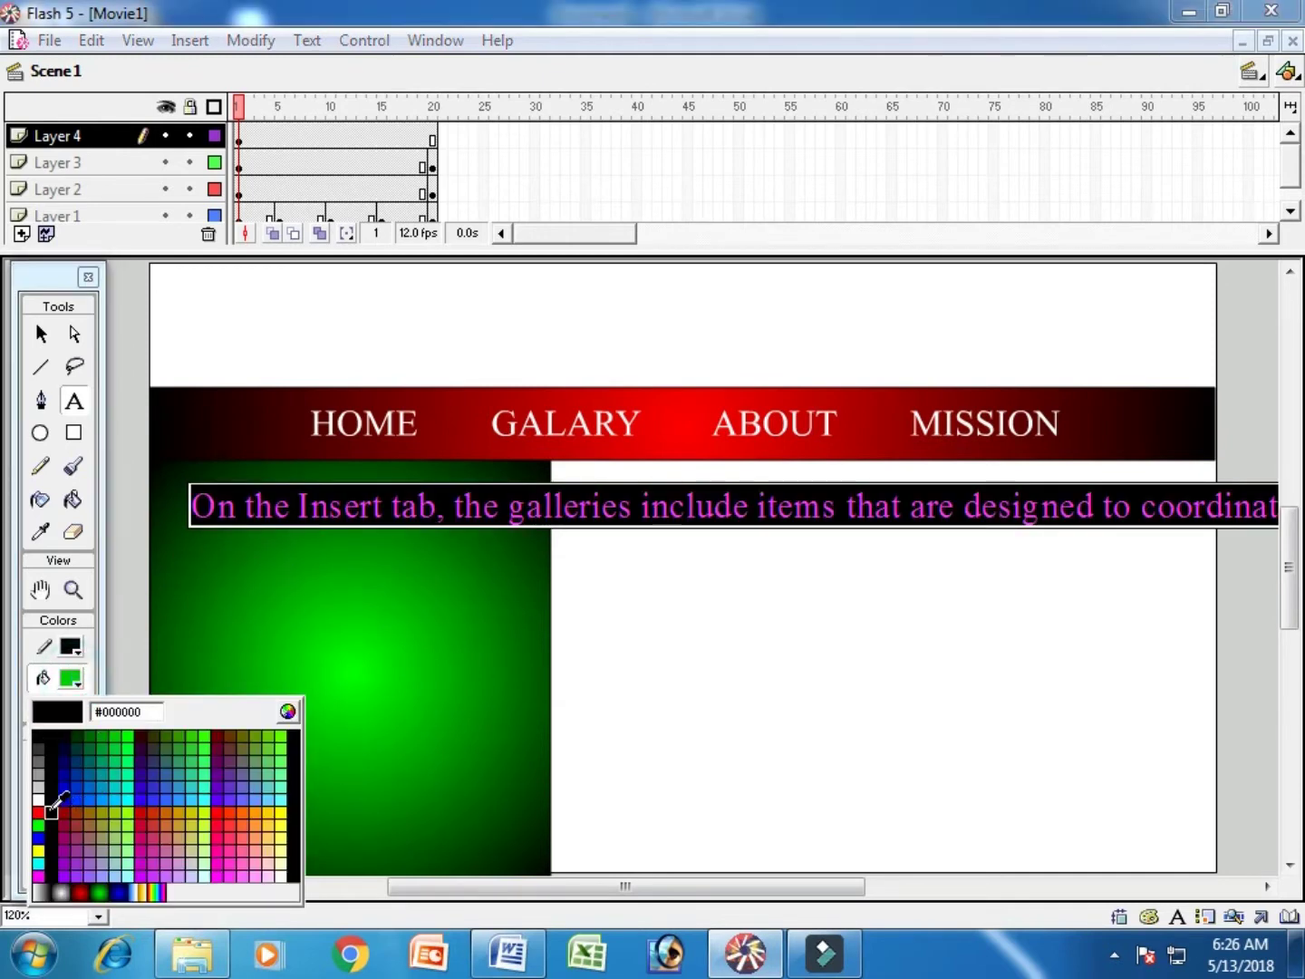
{"action": "left_click", "coordinate": [38, 798]}
{"action": "left_click", "coordinate": [40, 335]}
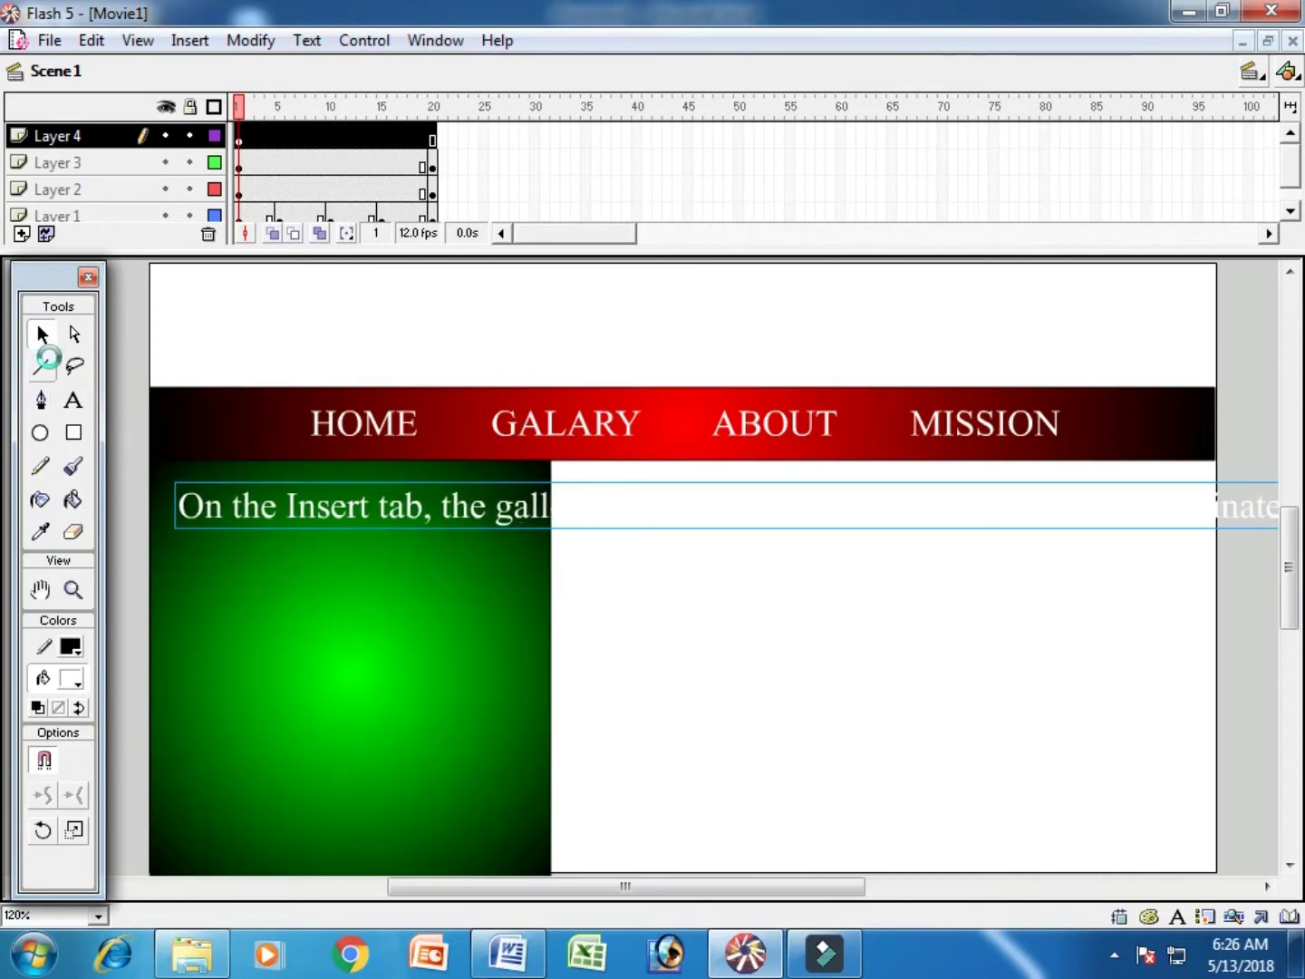
Nudge the text block up and left until it sits close to the green panel's upper-left corner
{"action": "key", "text": "Left"}
{"action": "key", "text": "Left"}
{"action": "key", "text": "Left"}
{"action": "key", "text": "Up"}
{"action": "key", "text": "Up"}
{"action": "key", "text": "Up"}
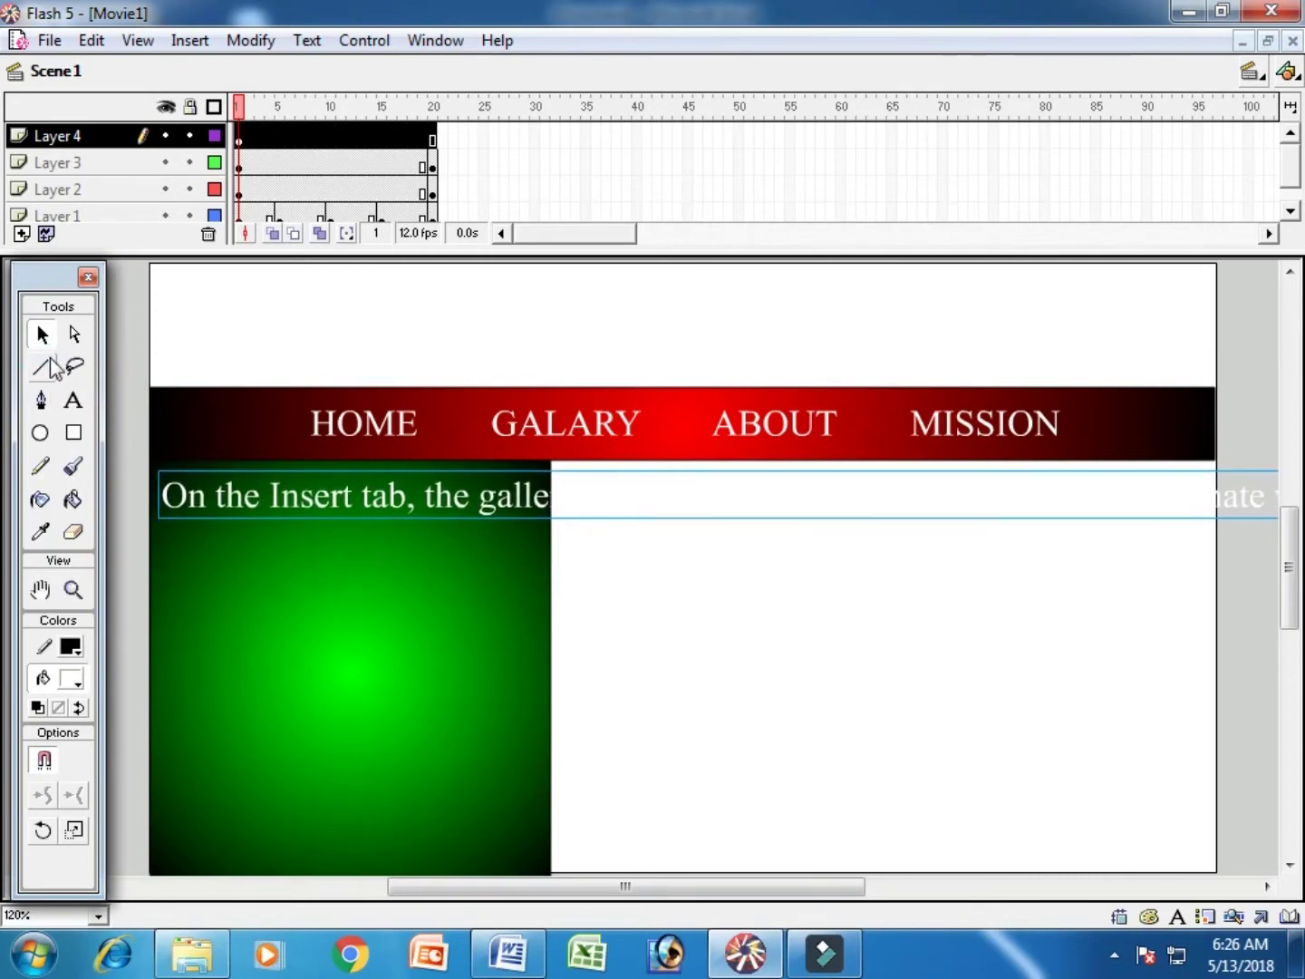
{"action": "key", "text": "Left"}
{"action": "key", "text": "Left"}
{"action": "key", "text": "Up"}
{"action": "key", "text": "Up"}
{"action": "key", "text": "Up"}
{"action": "key", "text": "Up"}
{"action": "key", "text": "Left"}
{"action": "key", "text": "Left"}
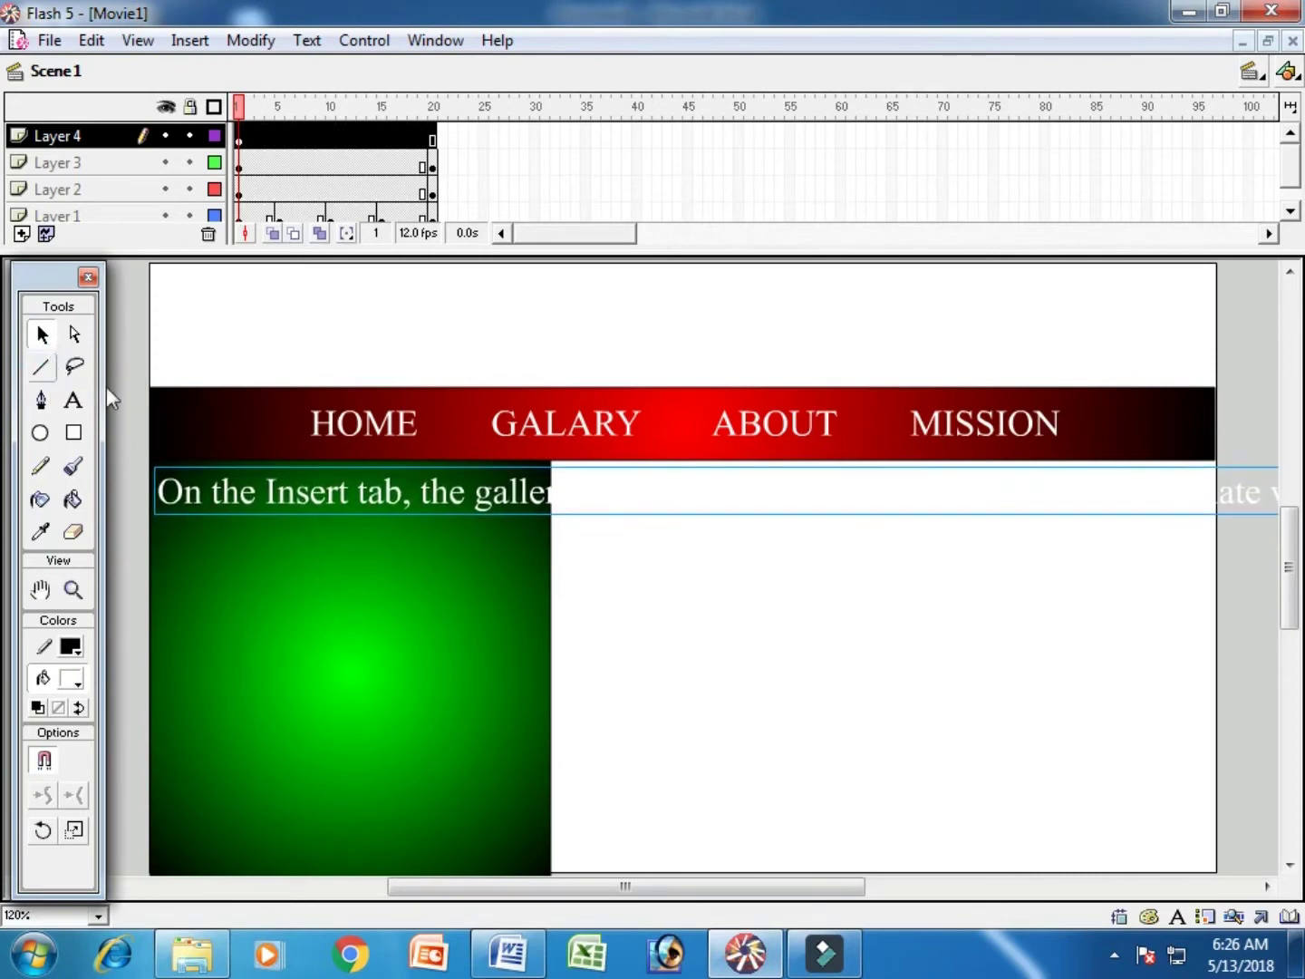
Set the selected text block's font size to 14
{"action": "left_click", "coordinate": [306, 40]}
{"action": "mouse_move", "coordinate": [344, 99]}
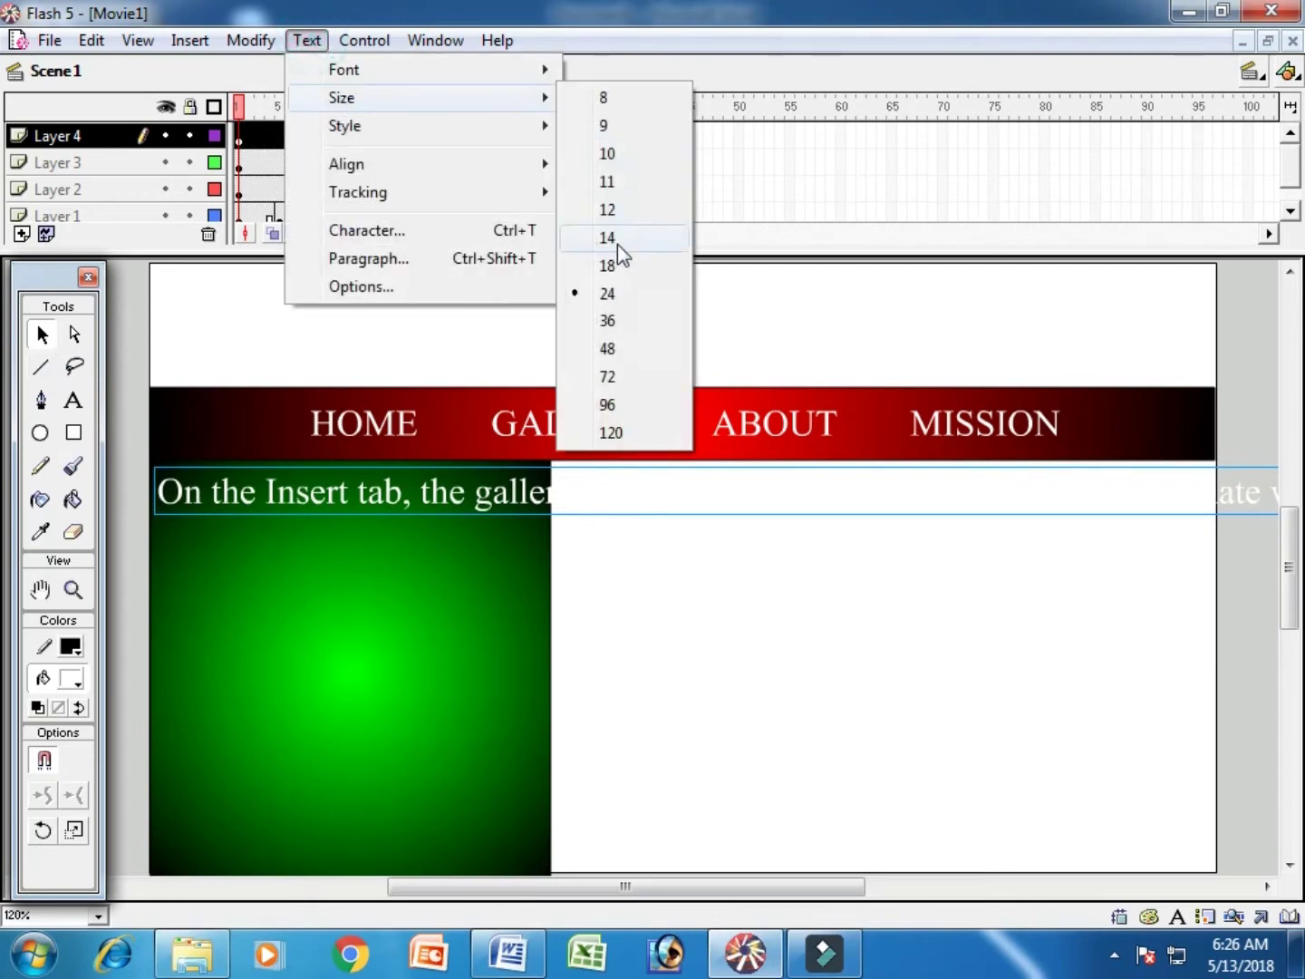
{"action": "left_click", "coordinate": [618, 241]}
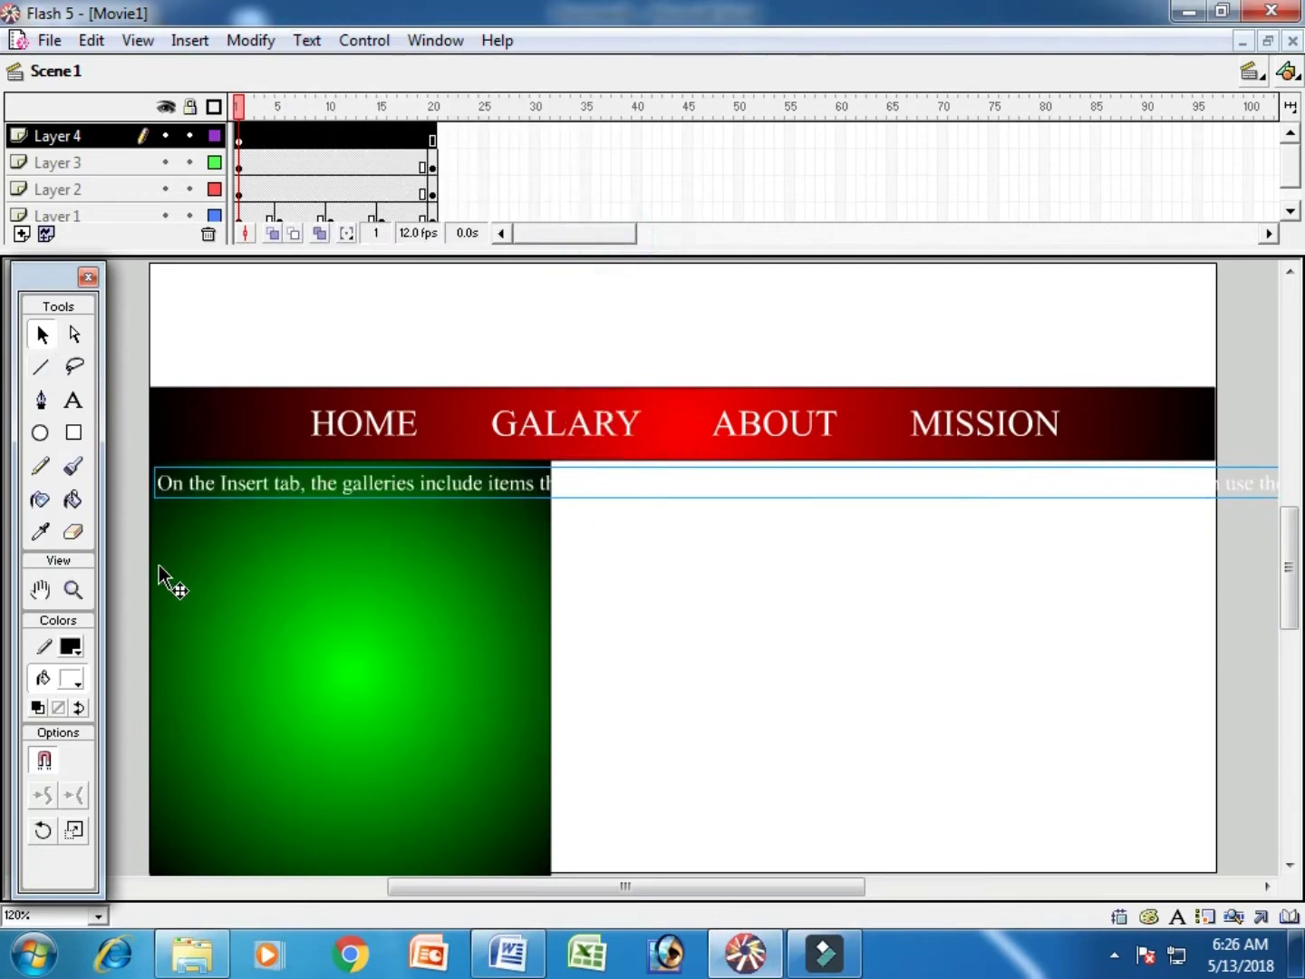
Break the paragraph into panel-width lines after "include items", "coordinate with the" and "look of your document."
{"action": "left_click", "coordinate": [74, 400]}
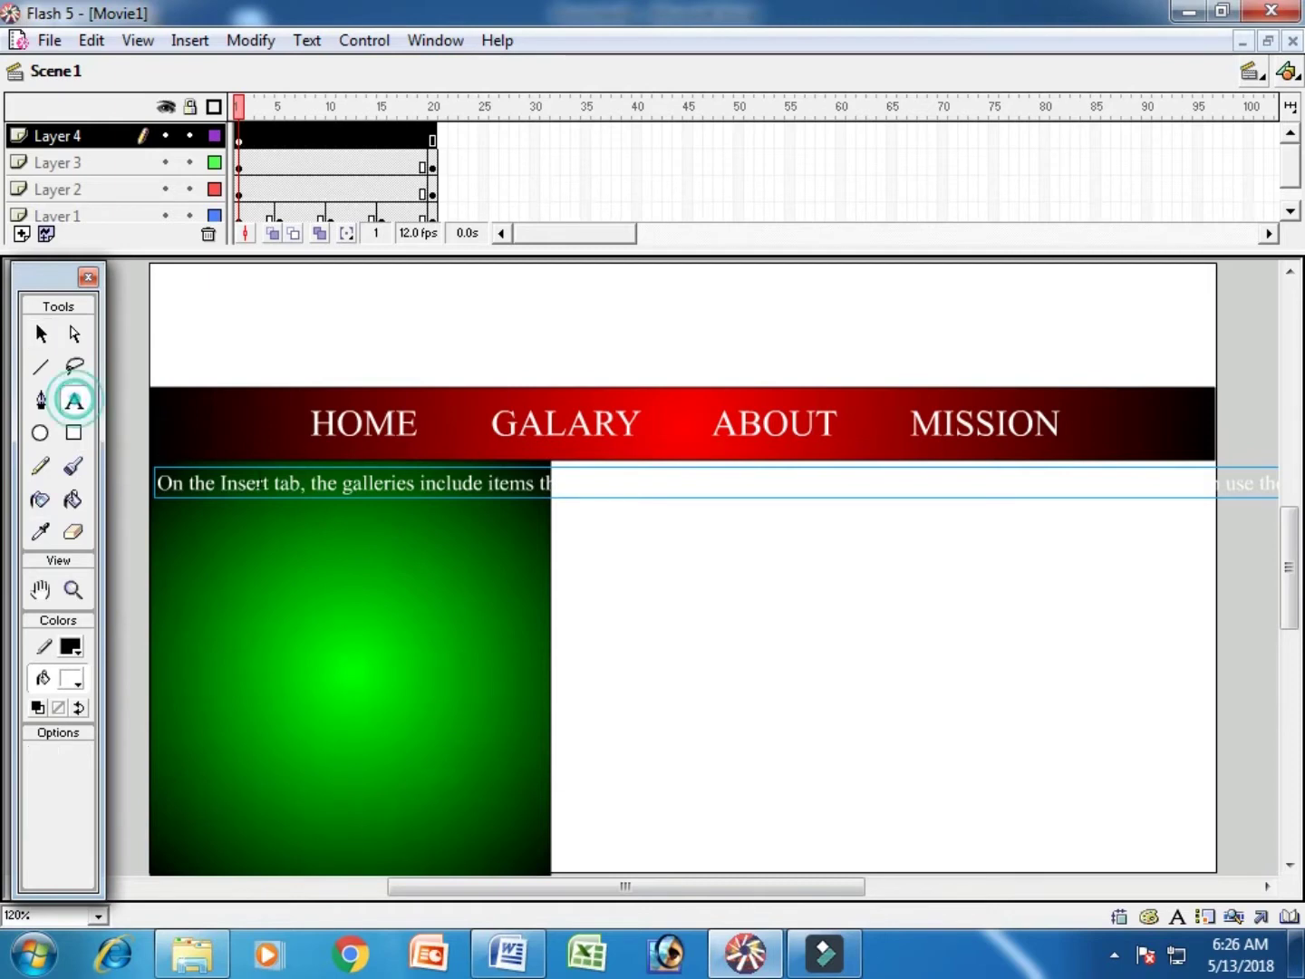
{"action": "left_click", "coordinate": [306, 482]}
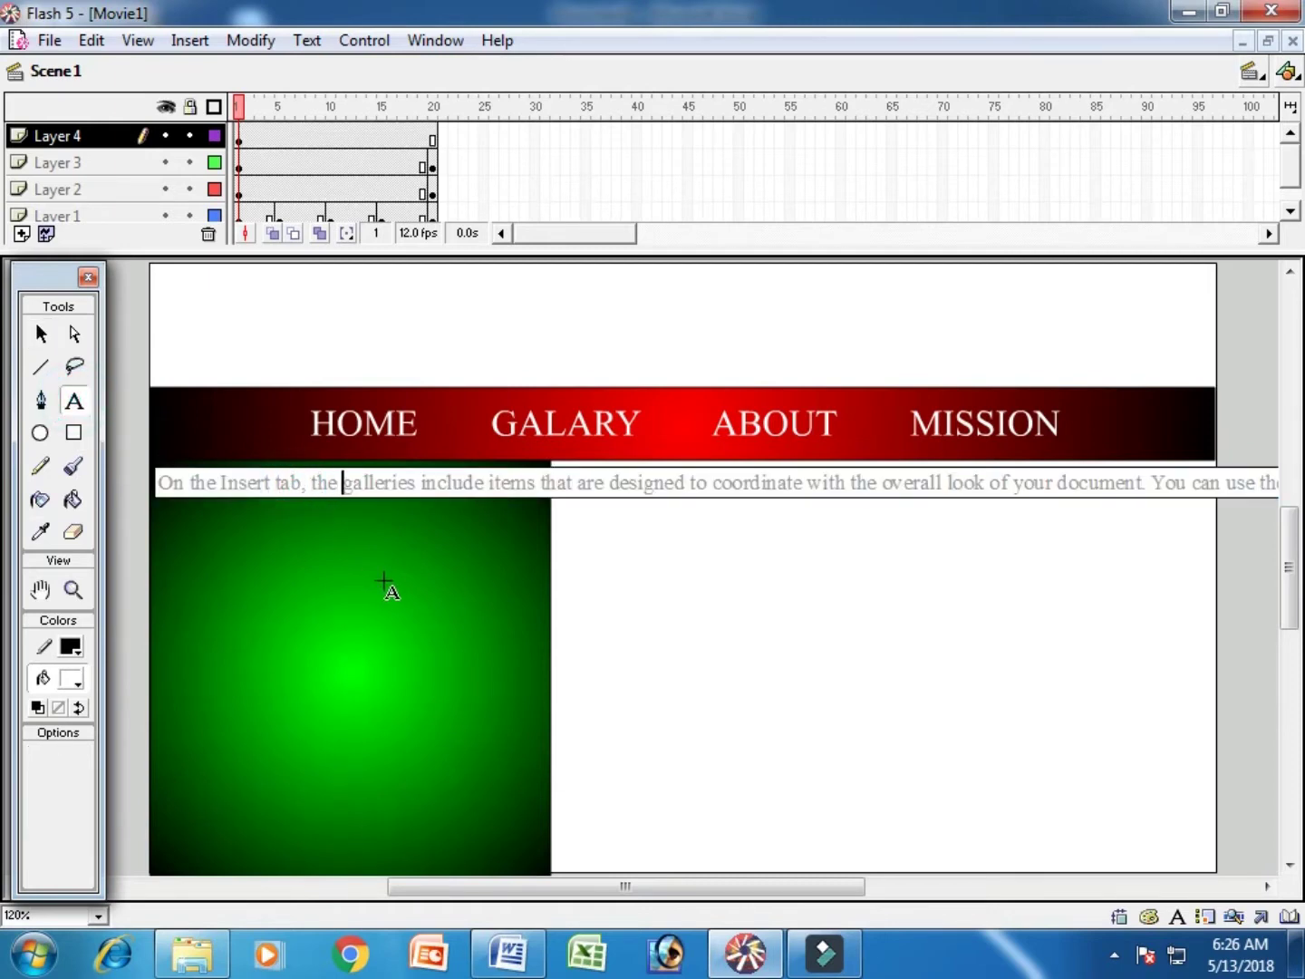
{"action": "key", "text": "Return"}
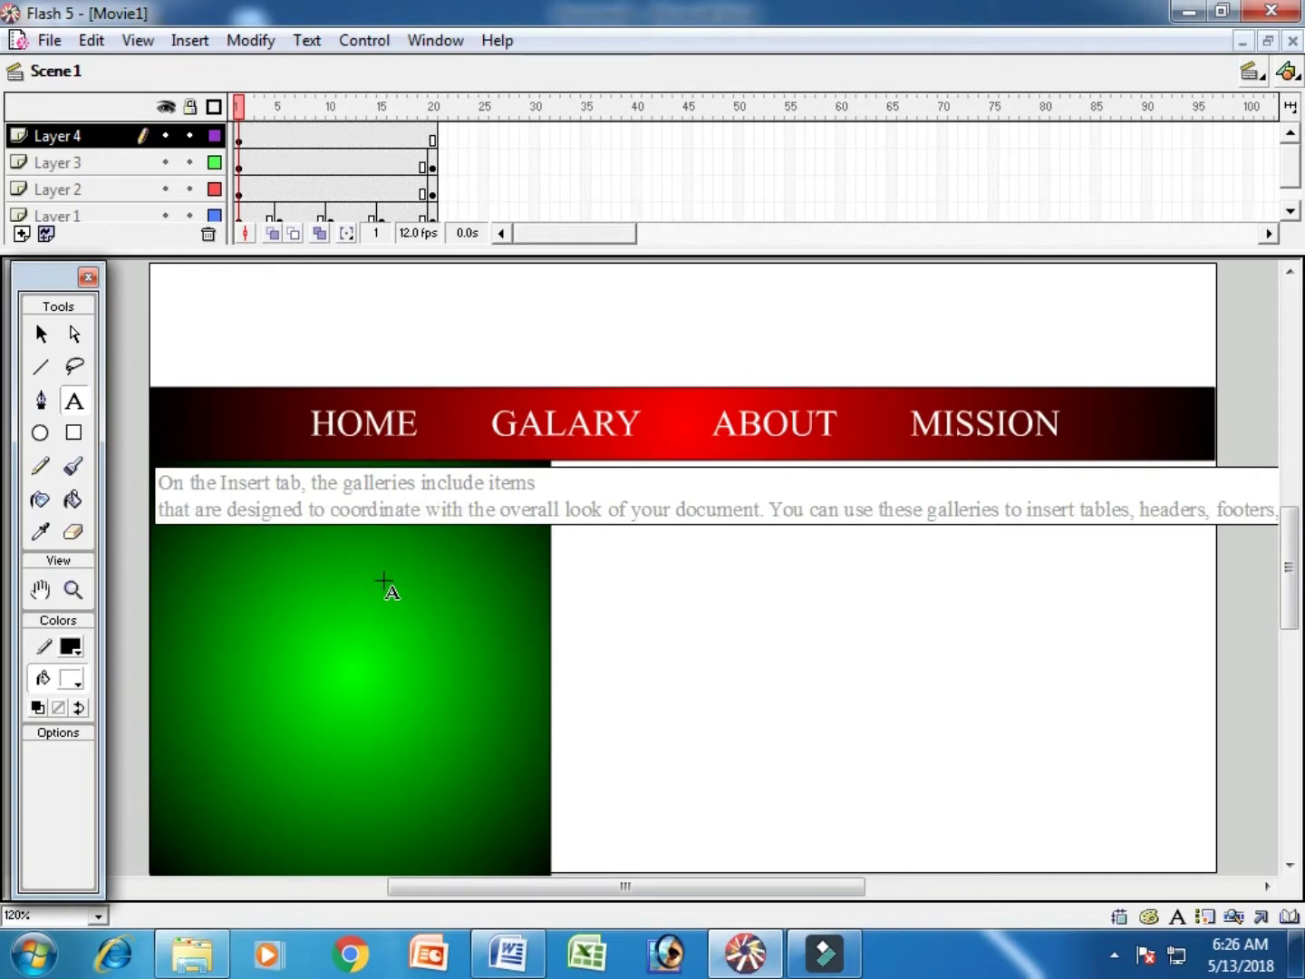
{"action": "key", "text": "Return"}
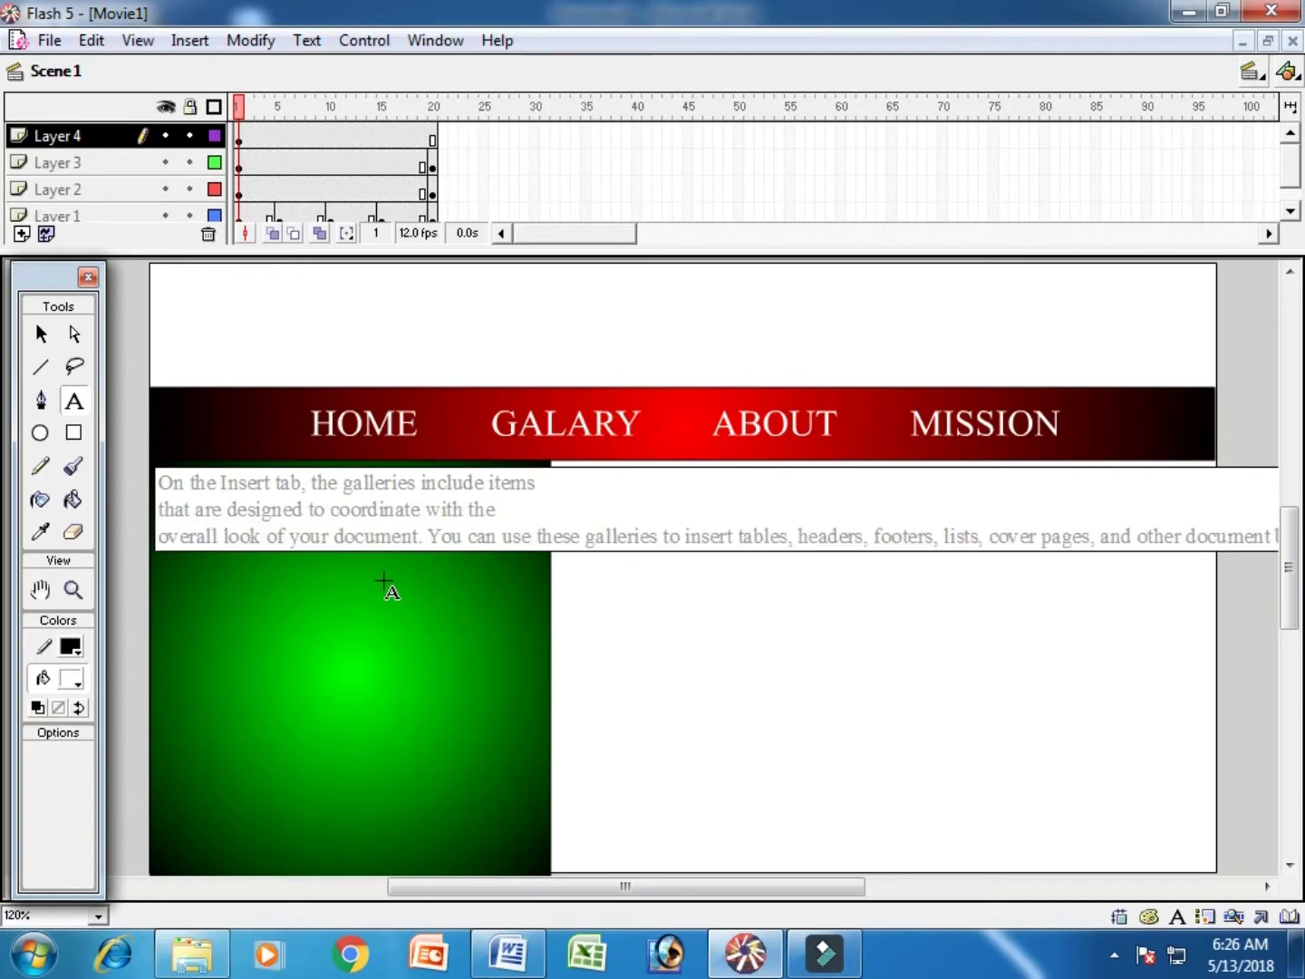
{"action": "key", "text": "Right"}
{"action": "key", "text": "Right"}
{"action": "key", "text": "Right"}
{"action": "key", "text": "Right"}
{"action": "key", "text": "Right"}
{"action": "key", "text": "Right"}
{"action": "key", "text": "Right"}
{"action": "key", "text": "Right"}
{"action": "key", "text": "Right"}
{"action": "key", "text": "Right"}
{"action": "key", "text": "Right"}
{"action": "key", "text": "Right"}
{"action": "key", "text": "Right"}
{"action": "key", "text": "Right"}
{"action": "key", "text": "Right"}
{"action": "key", "text": "Return"}
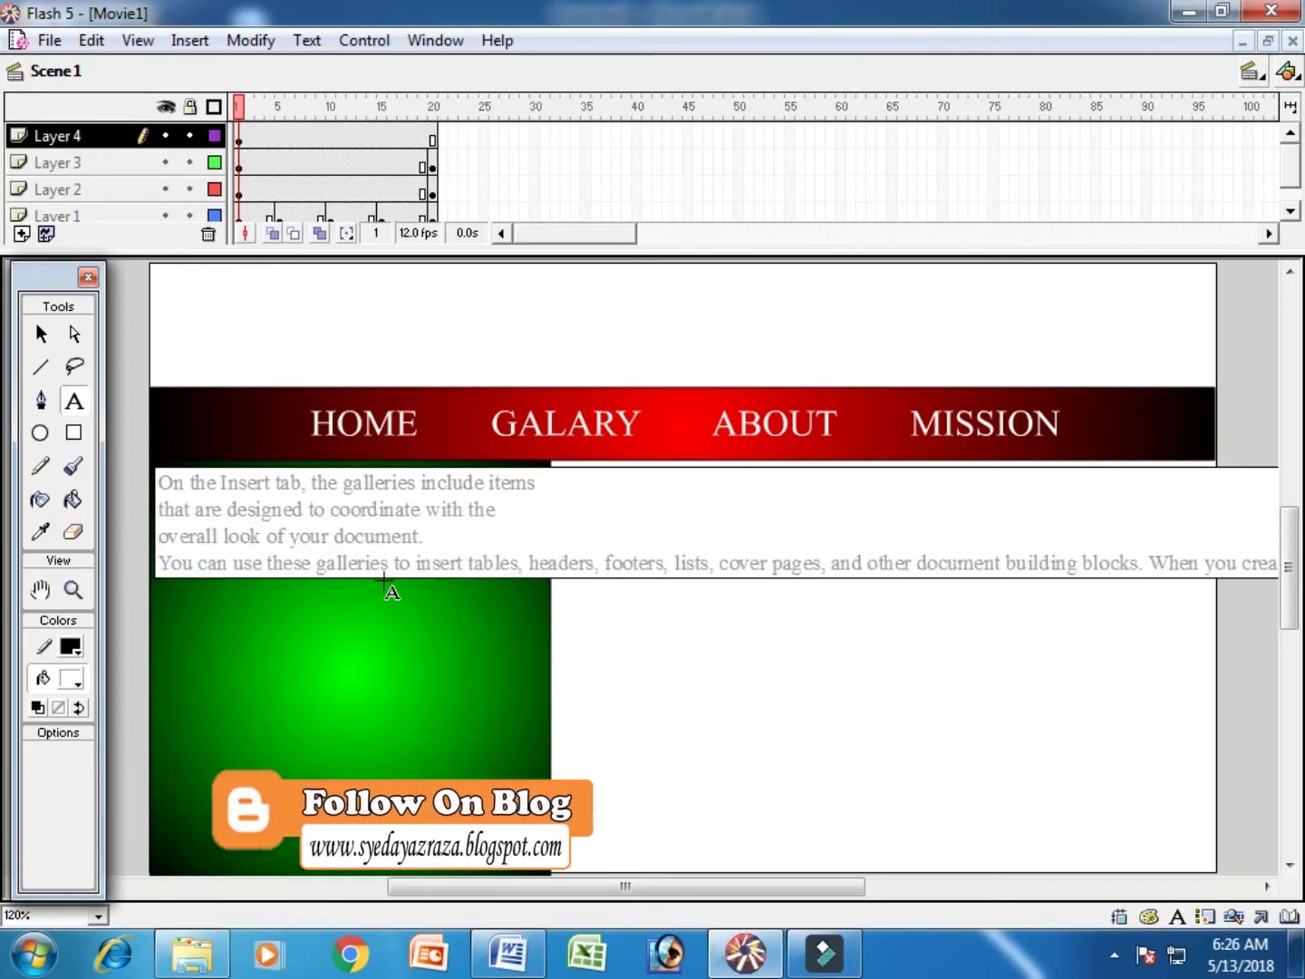
Add a line break after "insert tables," so the fourth line fits the green panel
{"action": "key", "text": "Right"}
{"action": "key", "text": "Right"}
{"action": "key", "text": "Right"}
{"action": "key", "text": "Right"}
{"action": "key", "text": "Right"}
{"action": "key", "text": "Right"}
{"action": "key", "text": "Right"}
{"action": "key", "text": "Right"}
{"action": "key", "text": "Right"}
{"action": "key", "text": "Right"}
{"action": "key", "text": "Right"}
{"action": "key", "text": "Right"}
{"action": "key", "text": "Right"}
{"action": "key", "text": "Right"}
{"action": "key", "text": "Right"}
{"action": "key", "text": "Right"}
{"action": "key", "text": "Right"}
{"action": "key", "text": "Right"}
{"action": "key", "text": "Right"}
{"action": "key", "text": "Right"}
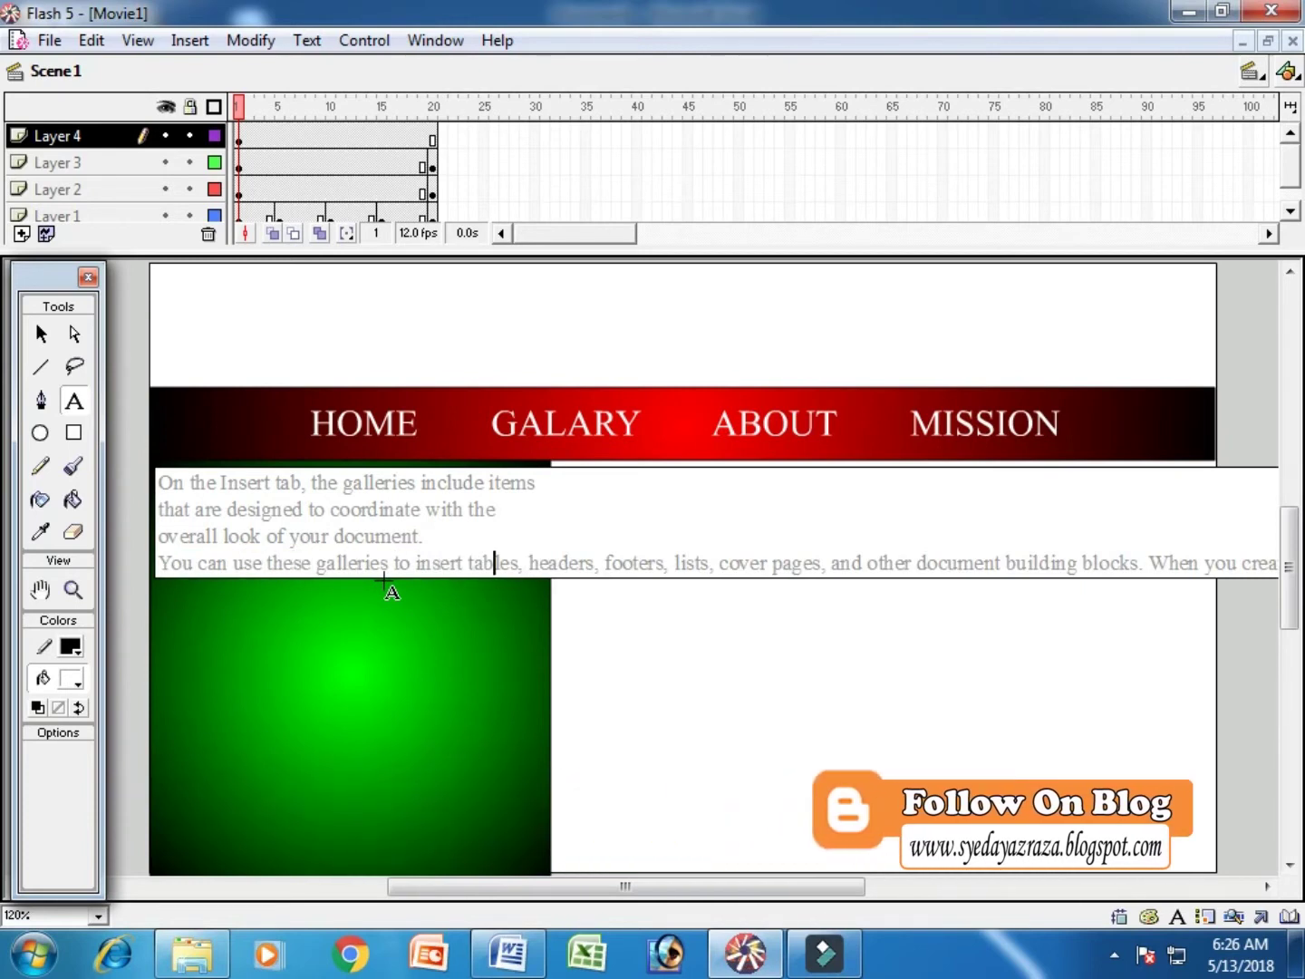
{"action": "key", "text": "Right"}
{"action": "key", "text": "Right"}
{"action": "key", "text": "Right"}
{"action": "key", "text": "Right"}
{"action": "key", "text": "Right"}
{"action": "key", "text": "Return"}
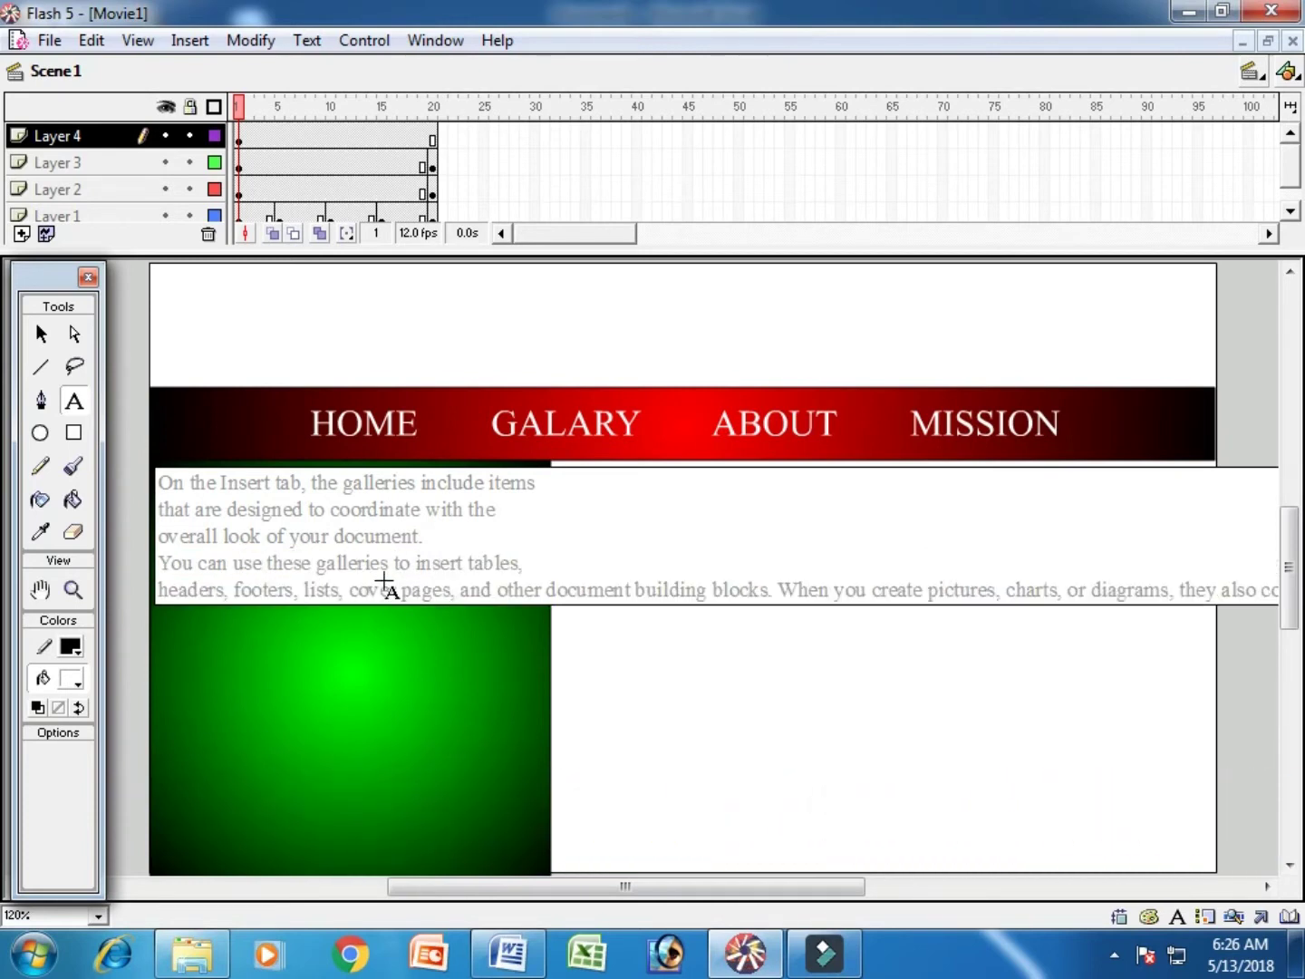
Add a line break after "cover pages, and" in the fifth line
{"action": "key", "text": "Right"}
{"action": "key", "text": "Right"}
{"action": "key", "text": "Right"}
{"action": "key", "text": "Right"}
{"action": "key", "text": "Right"}
{"action": "key", "text": "Right"}
{"action": "key", "text": "Right"}
{"action": "key", "text": "Right"}
{"action": "key", "text": "Right"}
{"action": "key", "text": "Right"}
{"action": "key", "text": "Right"}
{"action": "key", "text": "Right"}
{"action": "key", "text": "Right"}
{"action": "key", "text": "Right"}
{"action": "key", "text": "Right"}
{"action": "key", "text": "Right"}
{"action": "key", "text": "Right"}
{"action": "key", "text": "Right"}
{"action": "key", "text": "Right"}
{"action": "key", "text": "Return"}
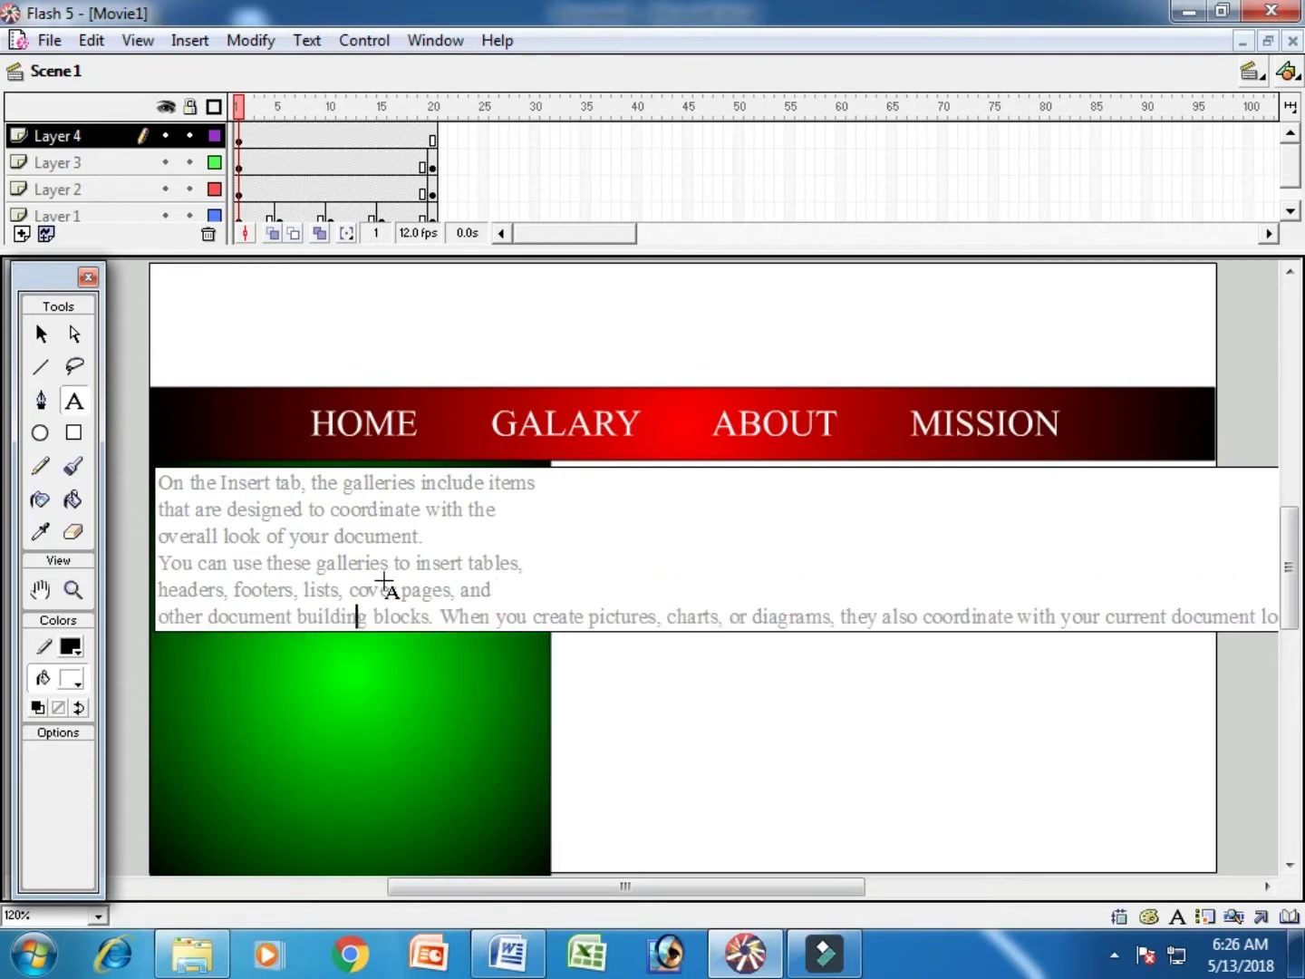
Break the rest of the paragraph after "building blocks.", "charts, or" and "coordinate with your"
{"action": "key", "text": "Return"}
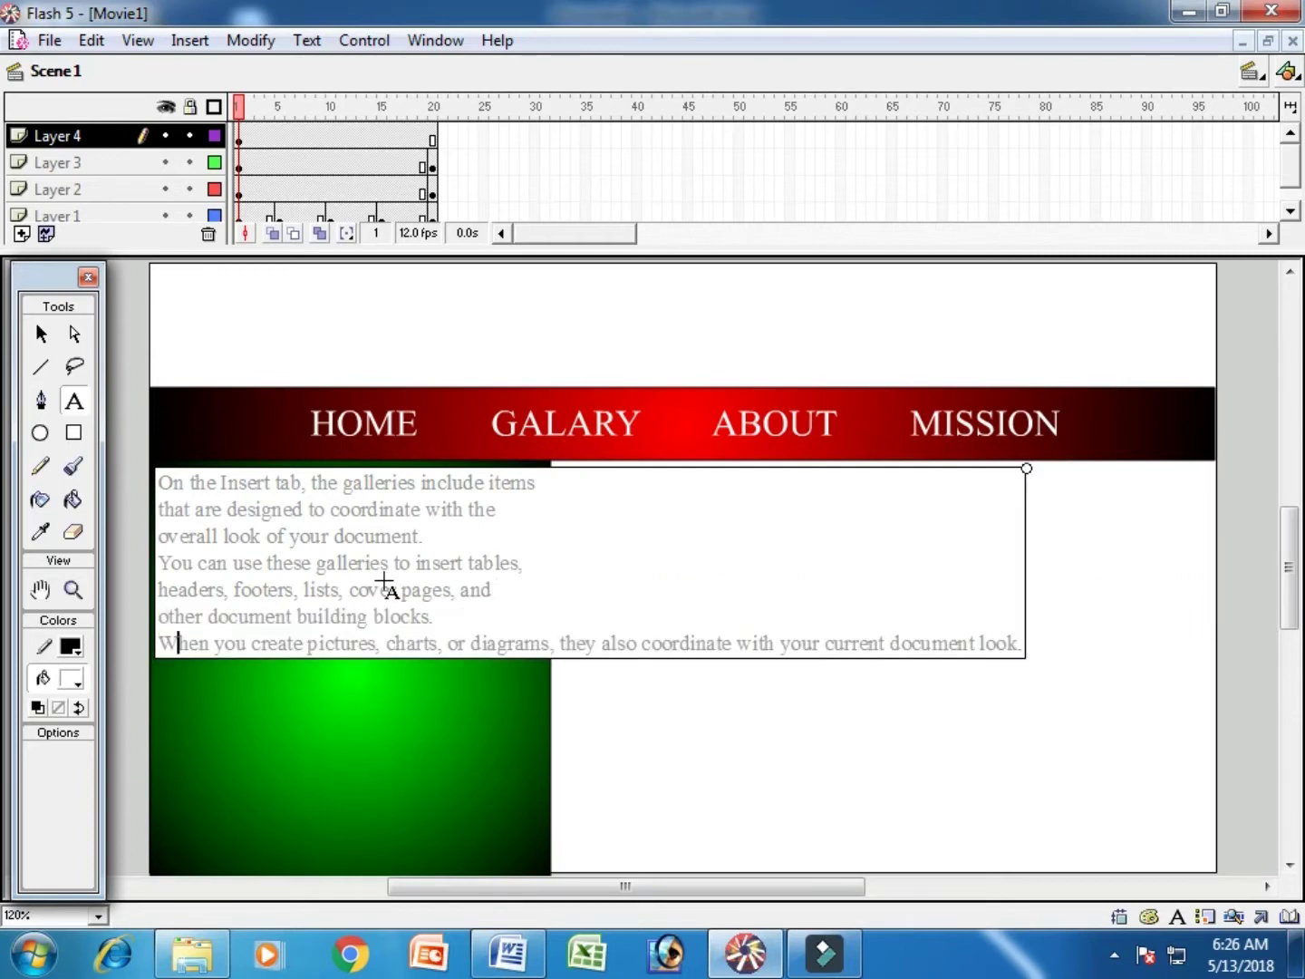
{"action": "key", "text": "Right"}
{"action": "key", "text": "Right"}
{"action": "key", "text": "Right"}
{"action": "key", "text": "Right"}
{"action": "key", "text": "Right"}
{"action": "key", "text": "Right"}
{"action": "key", "text": "Right"}
{"action": "key", "text": "Right"}
{"action": "key", "text": "Right"}
{"action": "key", "text": "Right"}
{"action": "key", "text": "Right"}
{"action": "key", "text": "Right"}
{"action": "key", "text": "Right"}
{"action": "key", "text": "Right"}
{"action": "key", "text": "Right"}
{"action": "key", "text": "Right"}
{"action": "key", "text": "Right"}
{"action": "key", "text": "Right"}
{"action": "key", "text": "Right"}
{"action": "key", "text": "Right"}
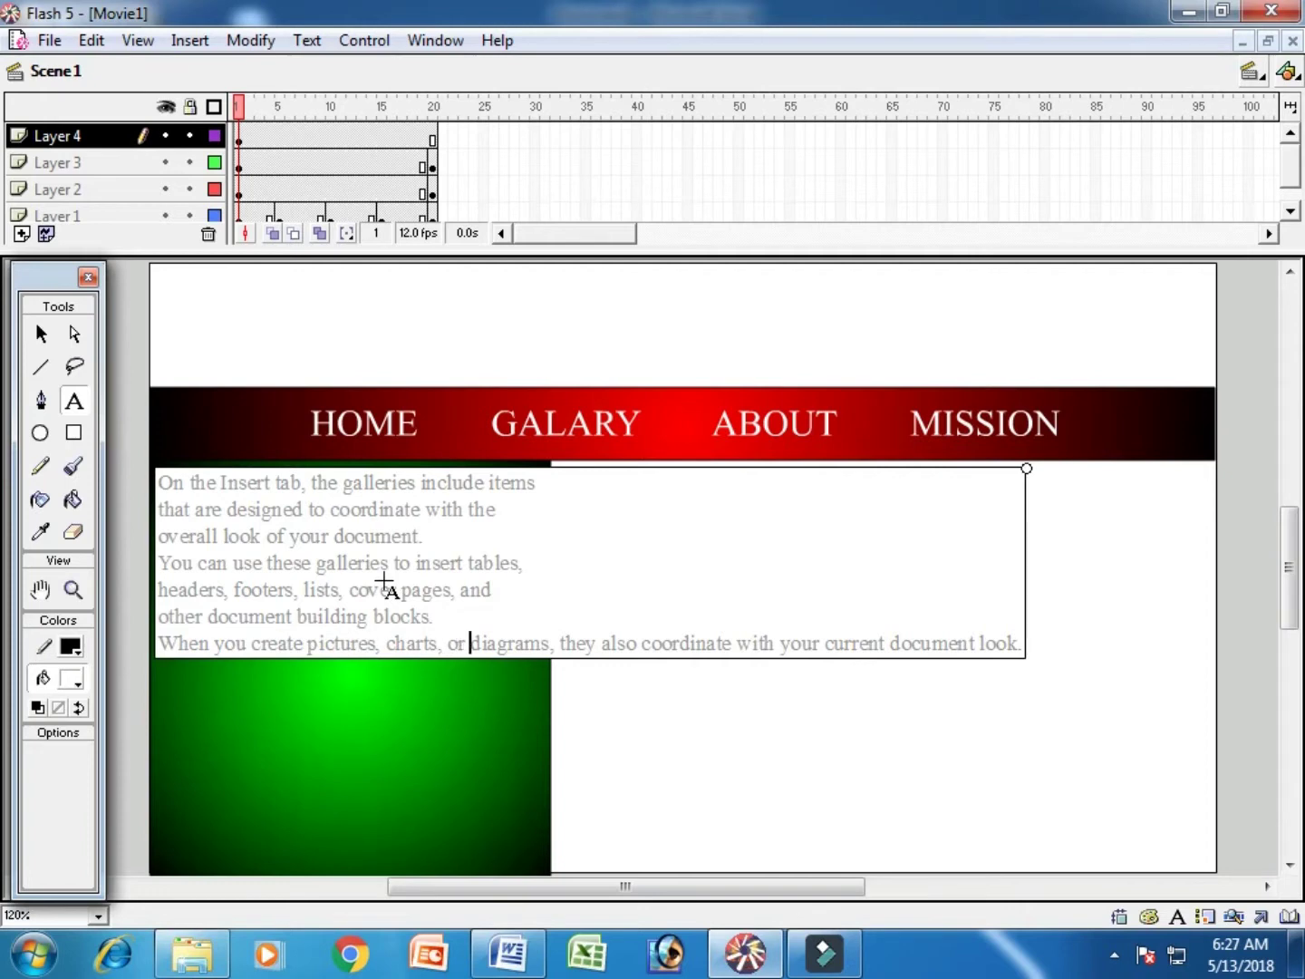
{"action": "key", "text": "Return"}
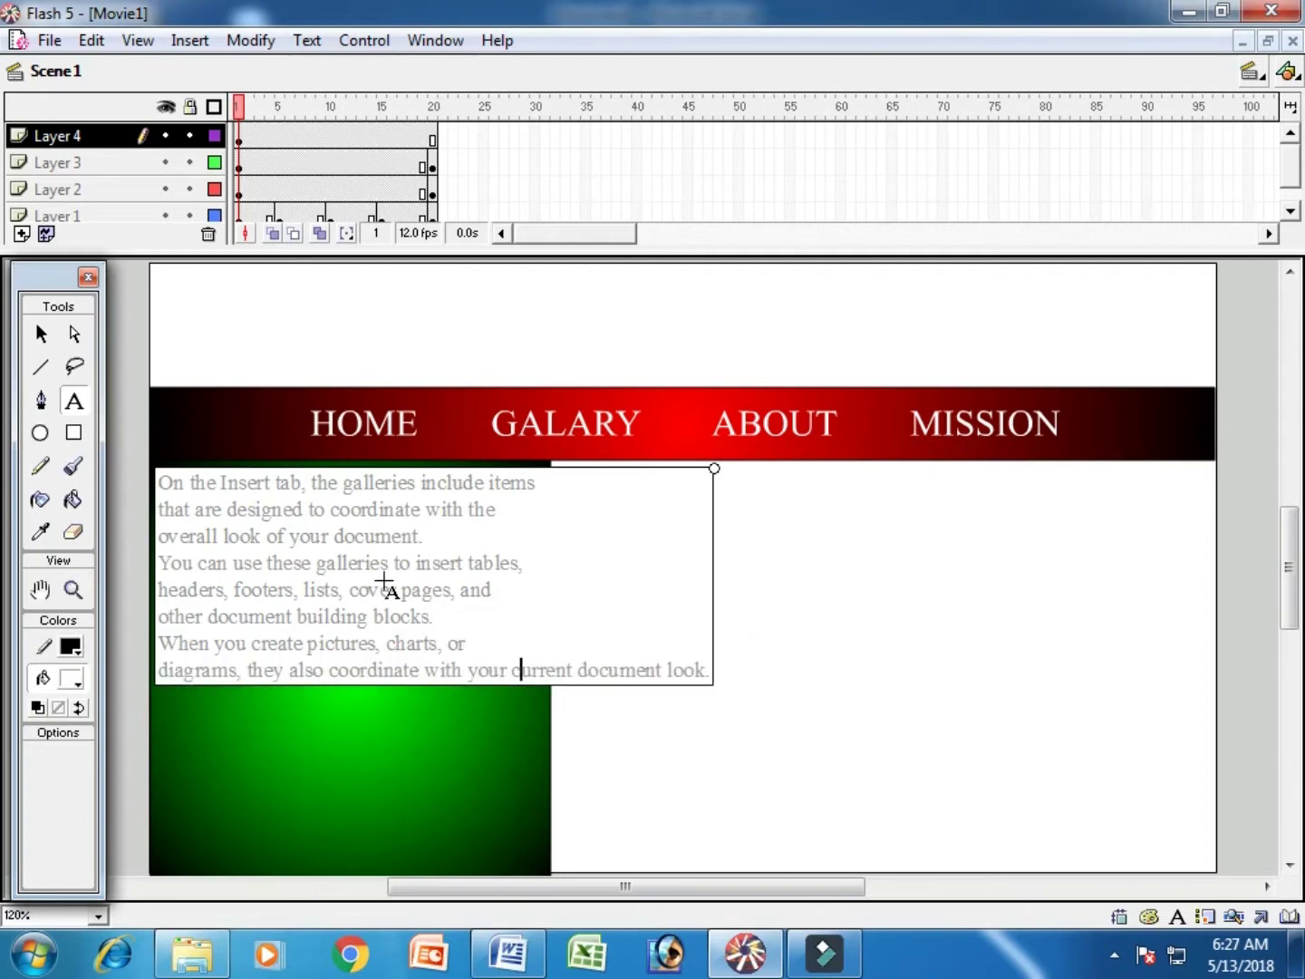
{"action": "key", "text": "Return"}
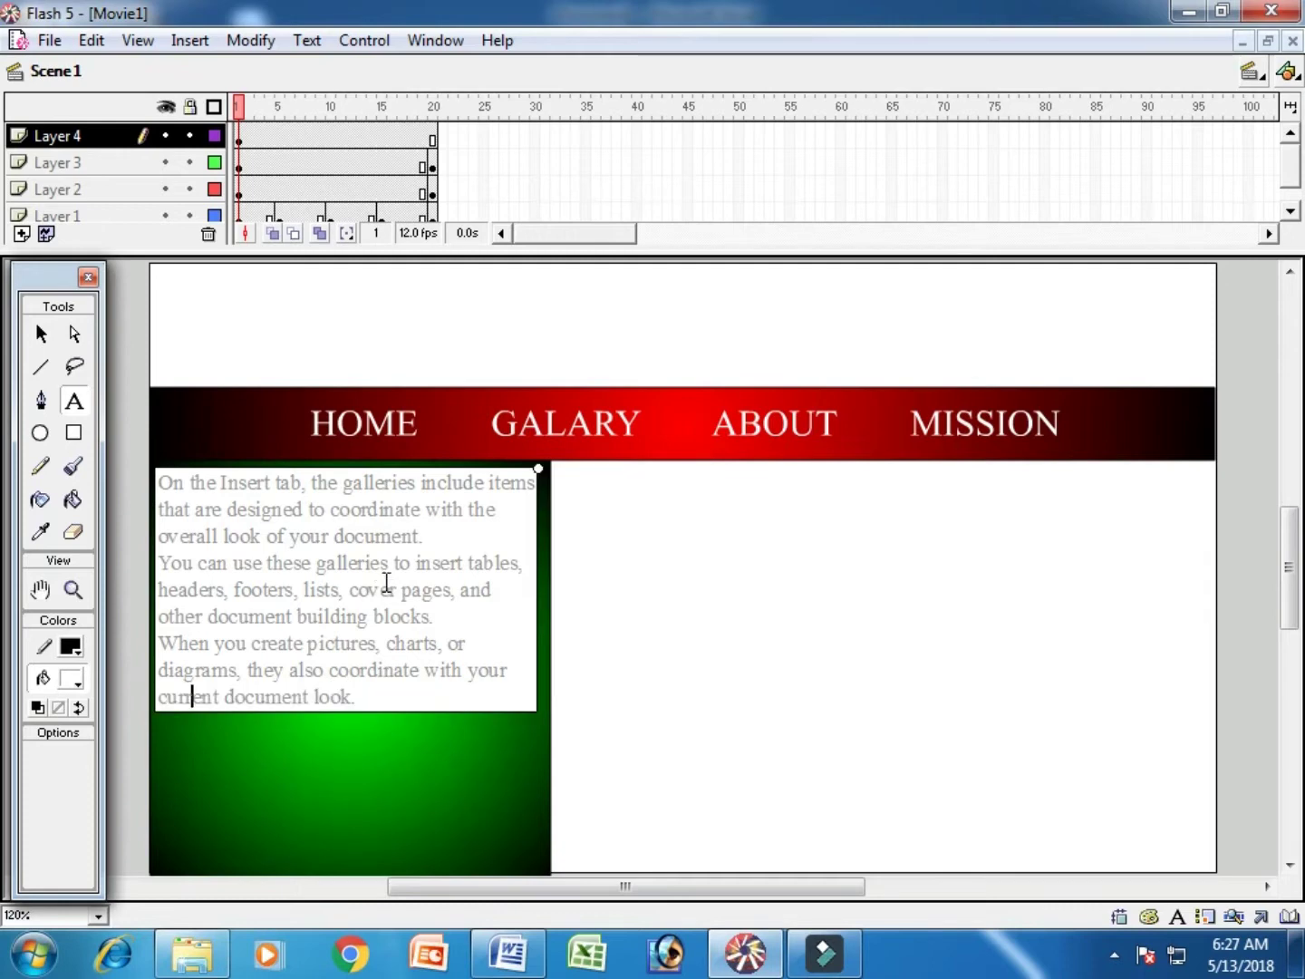
Set the font size of the whole paragraph to 18 and increase it to 24
{"action": "key", "text": "ctrl+a"}
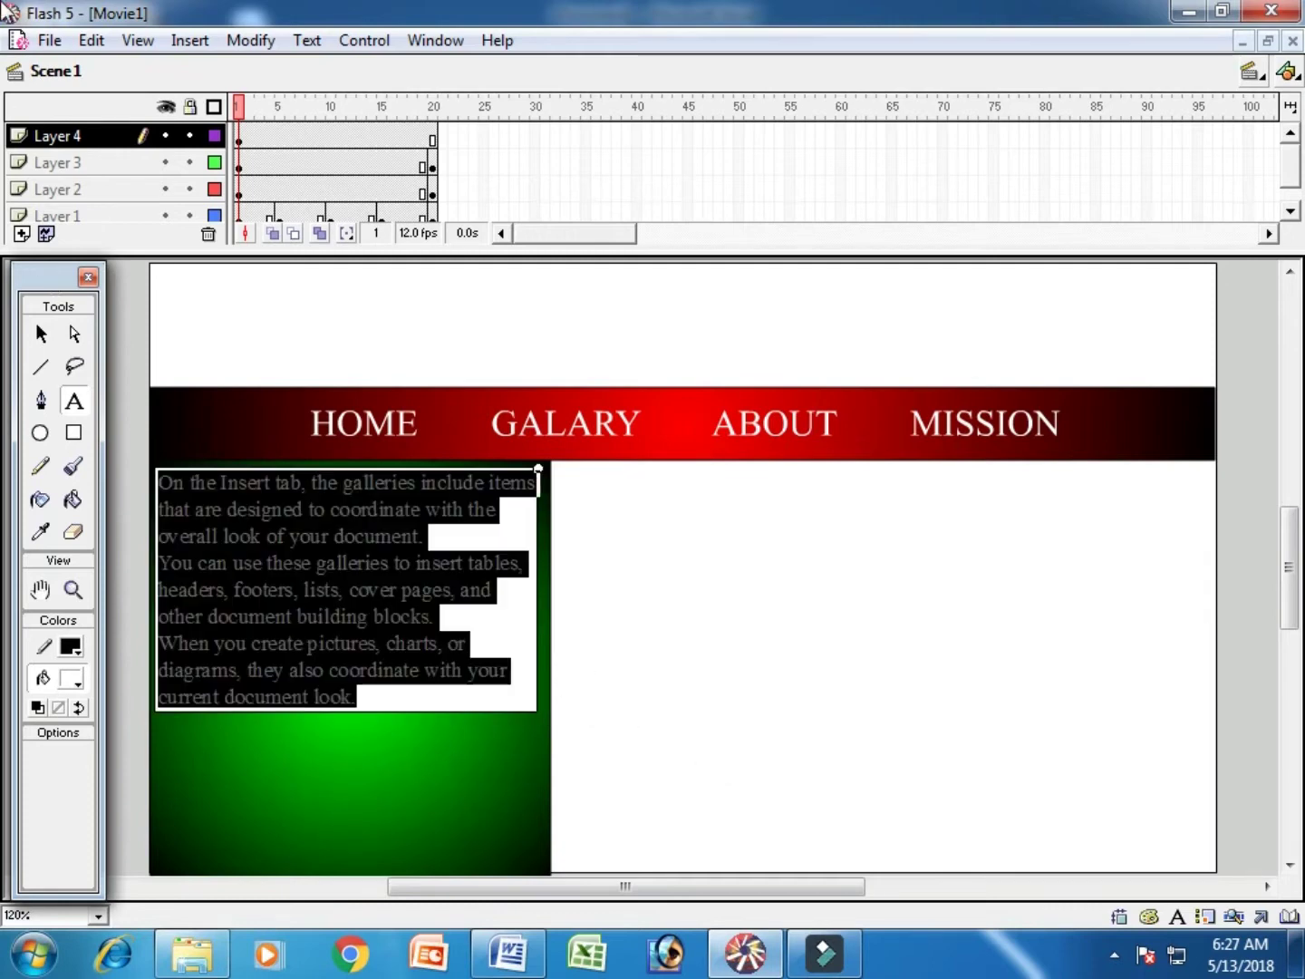
{"action": "left_click", "coordinate": [308, 40]}
{"action": "mouse_move", "coordinate": [367, 101]}
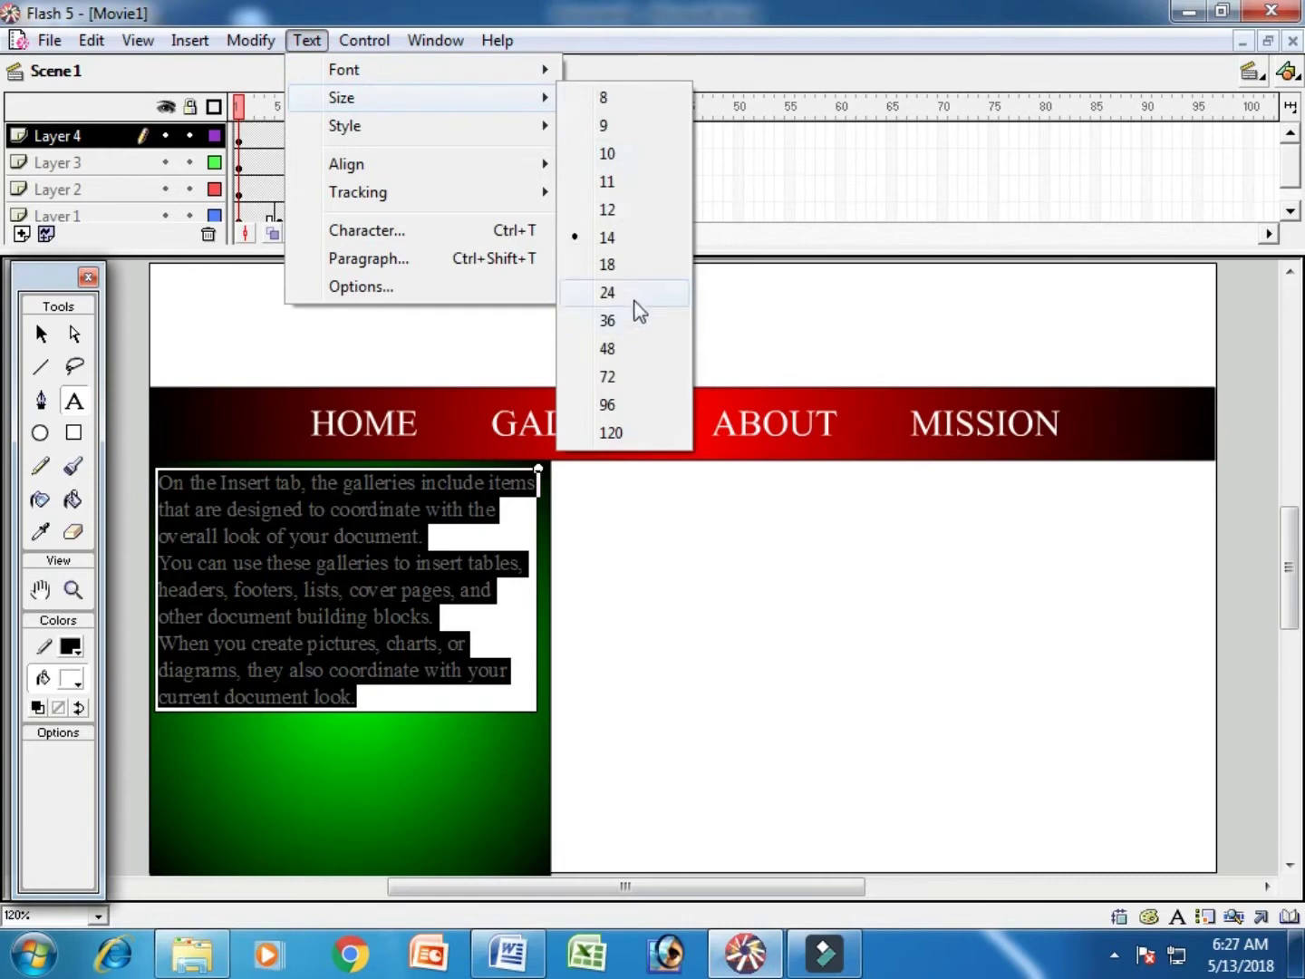
{"action": "left_click", "coordinate": [623, 271]}
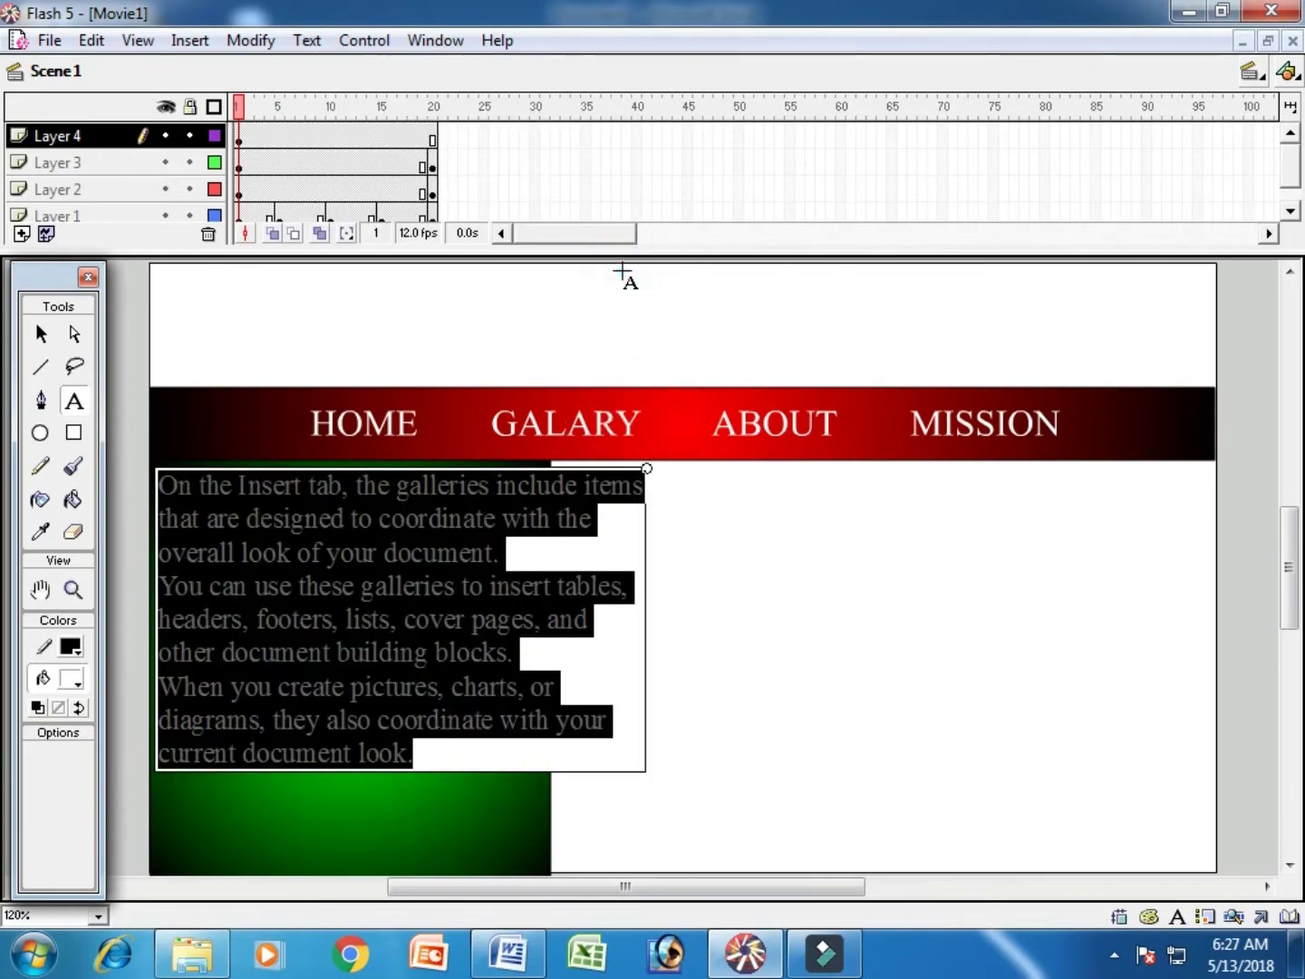
{"action": "left_click", "coordinate": [306, 39]}
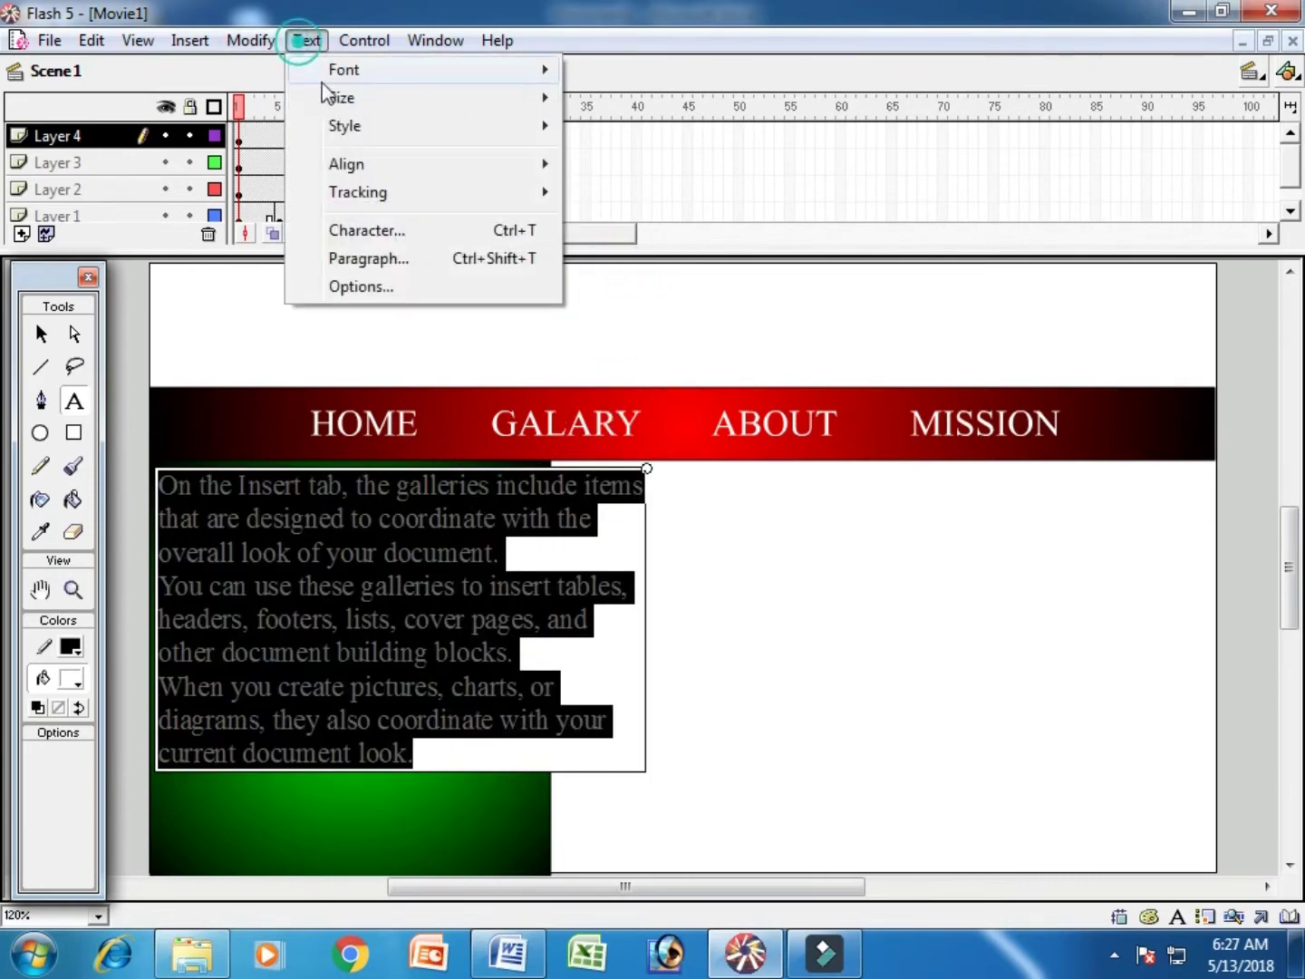
{"action": "mouse_move", "coordinate": [337, 101]}
{"action": "left_click", "coordinate": [608, 293]}
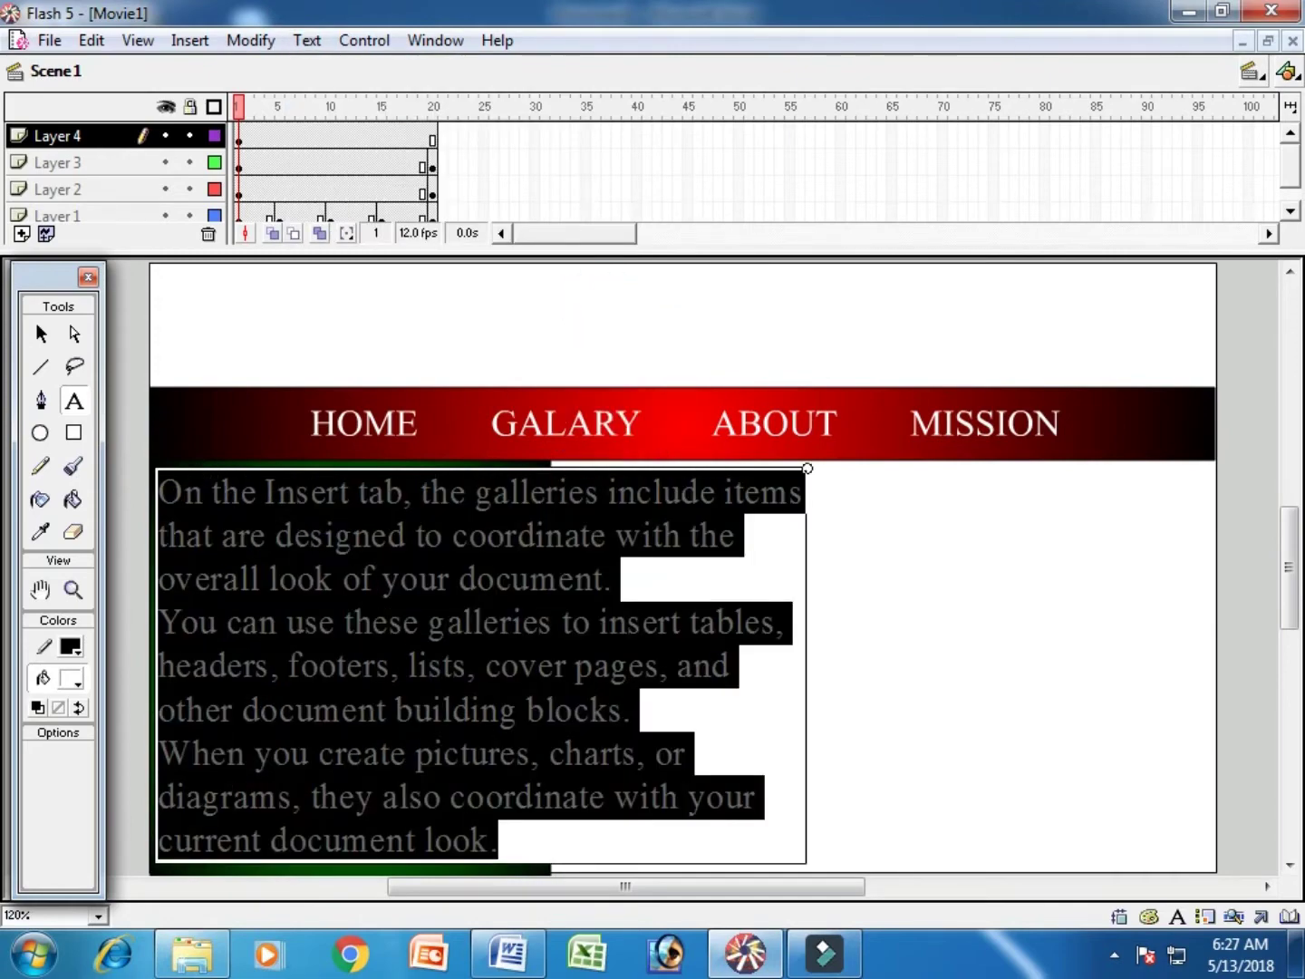
Add line breaks before "galleries include items" and before "coordinate with the" to narrow the enlarged text
{"action": "left_click", "coordinate": [466, 494]}
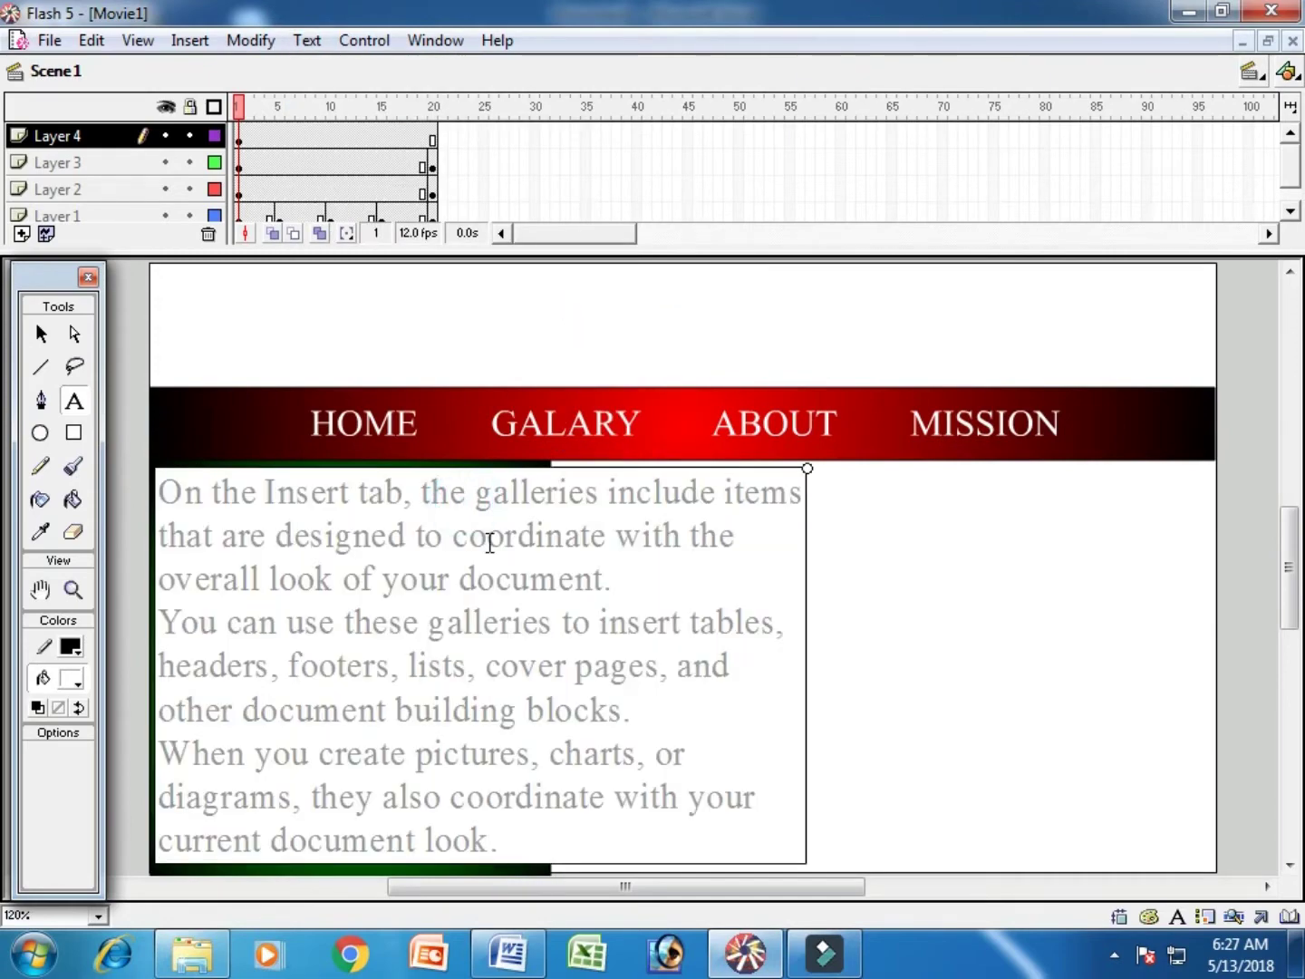
{"action": "key", "text": "Return"}
{"action": "key", "text": "ctrl+Right"}
{"action": "key", "text": "Down"}
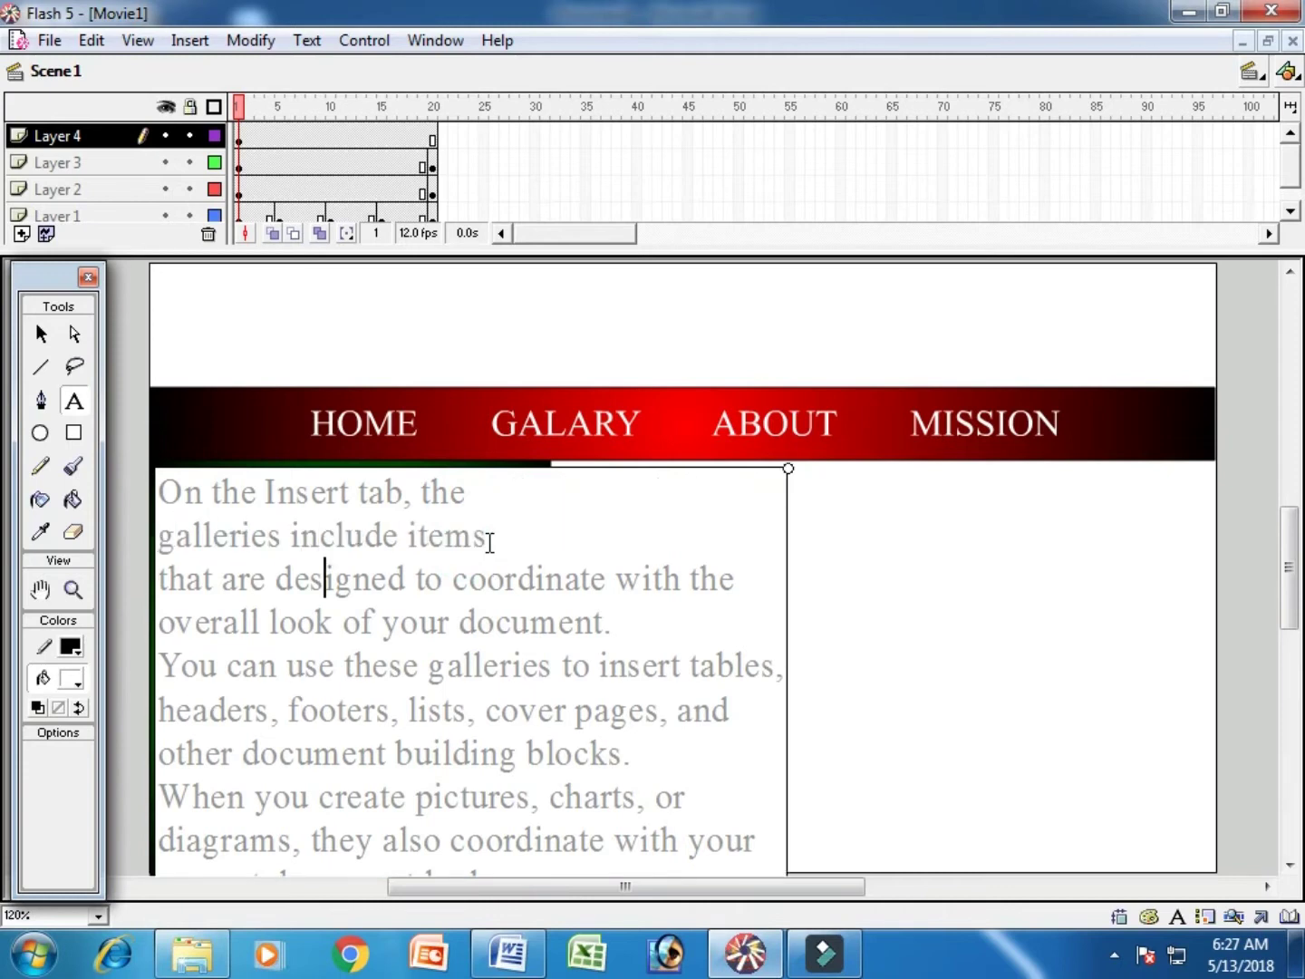
{"action": "key", "text": "Right"}
{"action": "key", "text": "ctrl+Right"}
{"action": "key", "text": "ctrl+Right"}
{"action": "key", "text": "Return"}
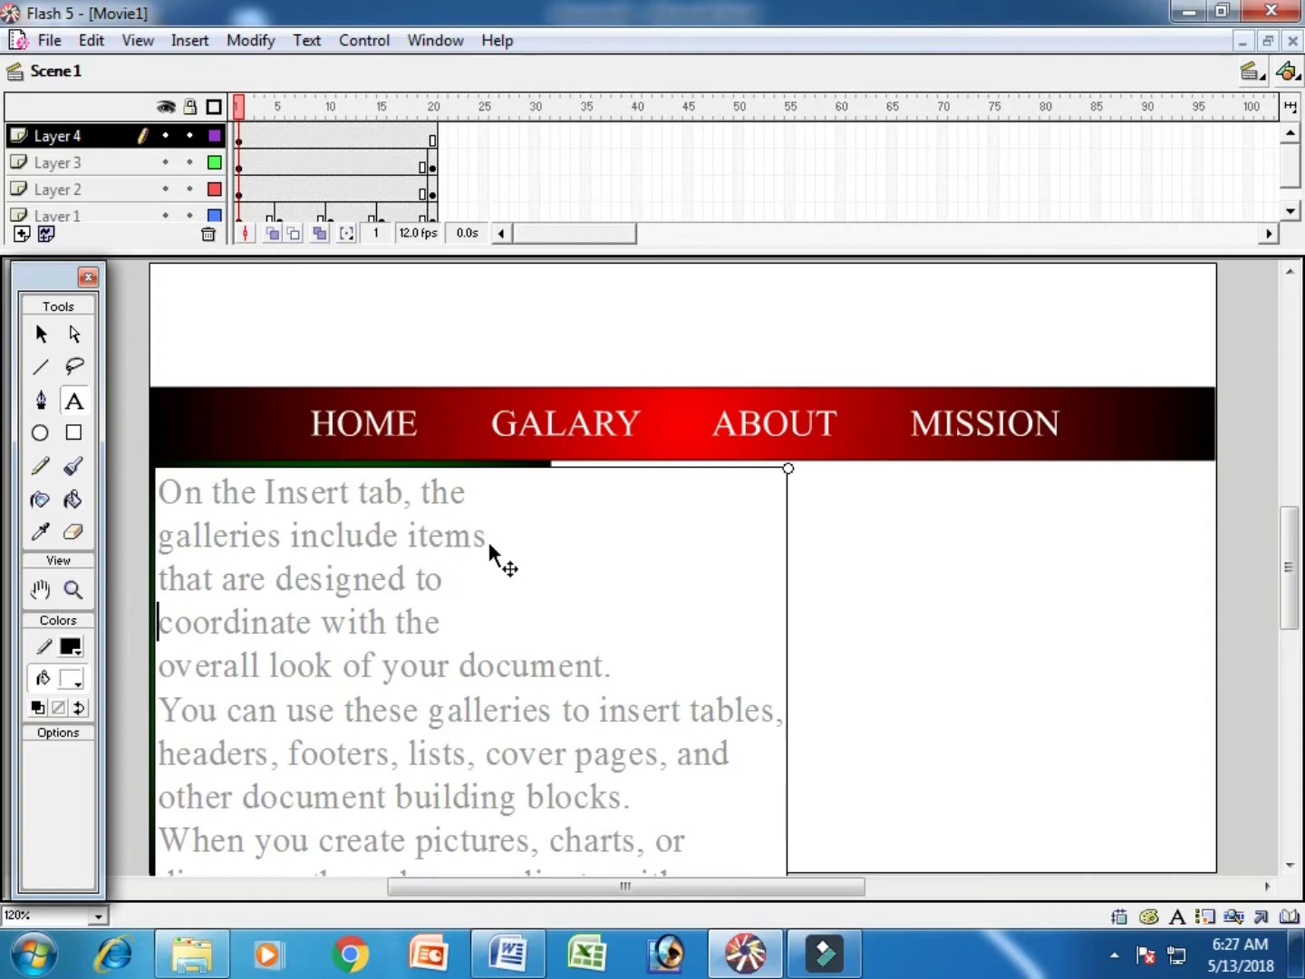
Reduce the font size of the whole paragraph
{"action": "key", "text": "ctrl+a"}
{"action": "left_click", "coordinate": [306, 40]}
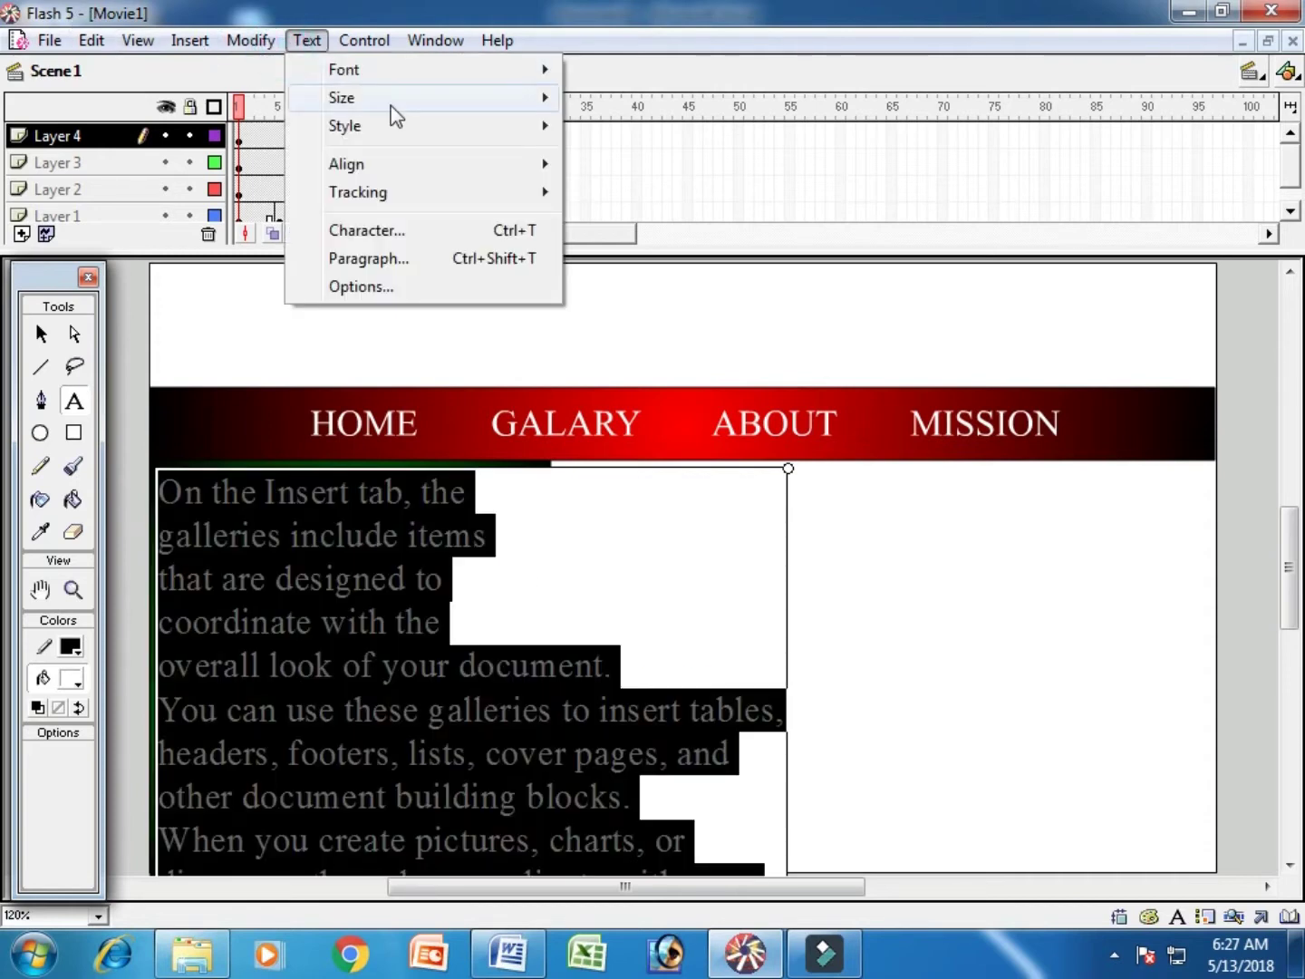
{"action": "mouse_move", "coordinate": [381, 100]}
{"action": "left_click", "coordinate": [648, 271]}
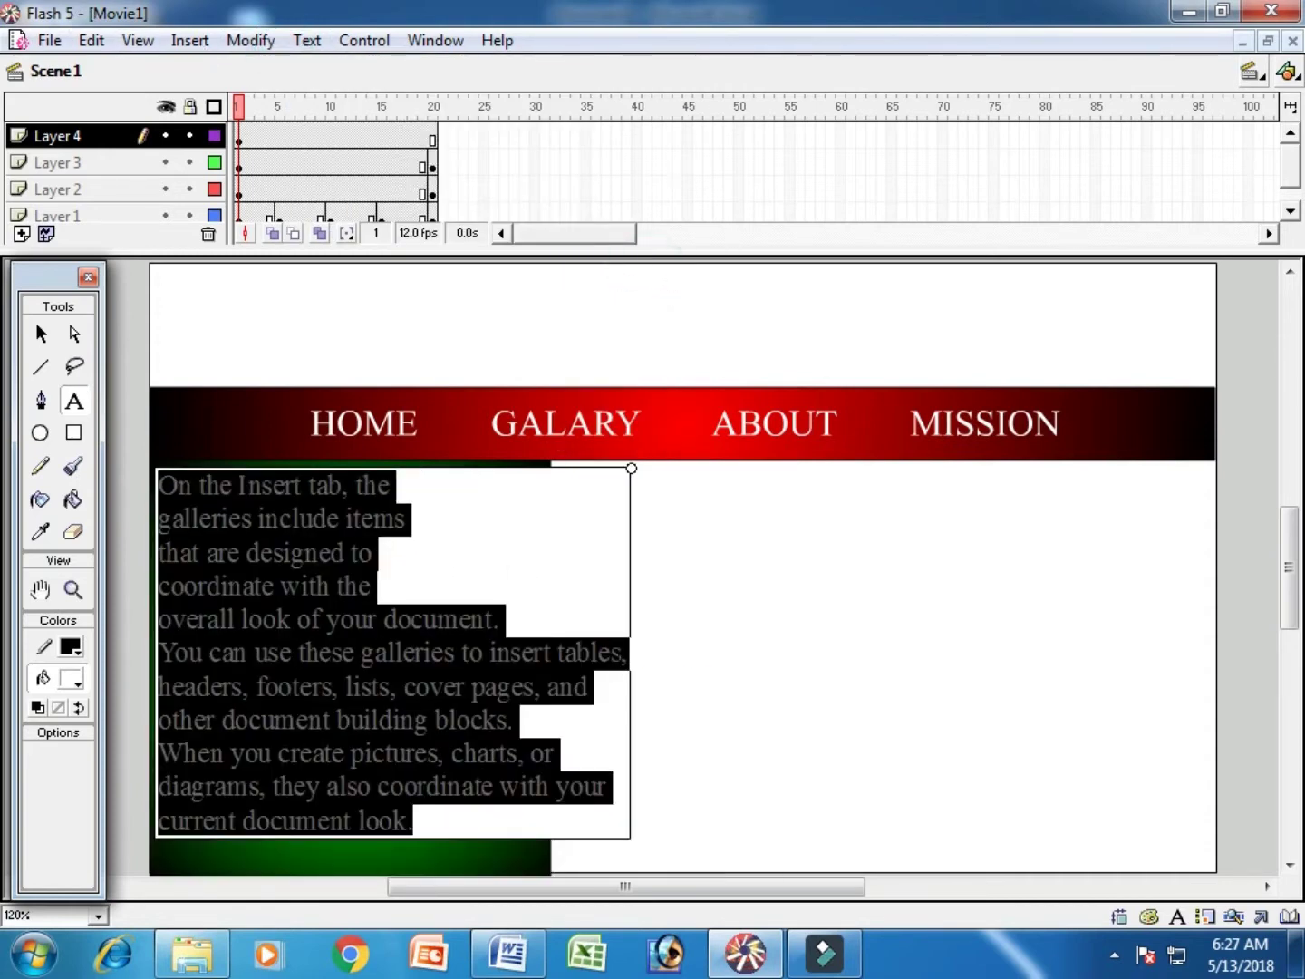
Rejoin "galleries include items" with the first line and break that line after "the galleries"
{"action": "left_click", "coordinate": [406, 482]}
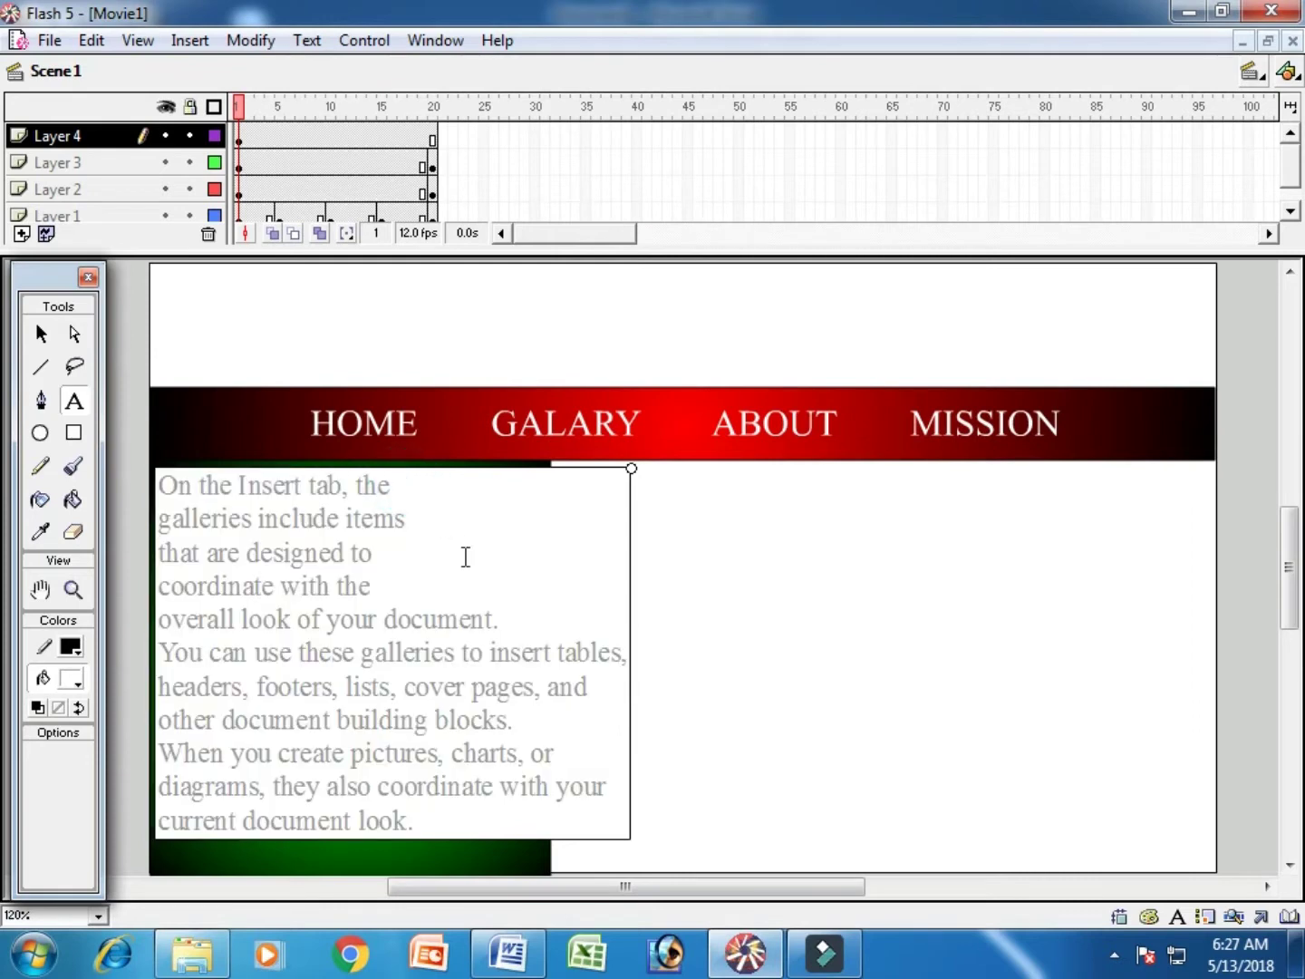
{"action": "key", "text": "Delete"}
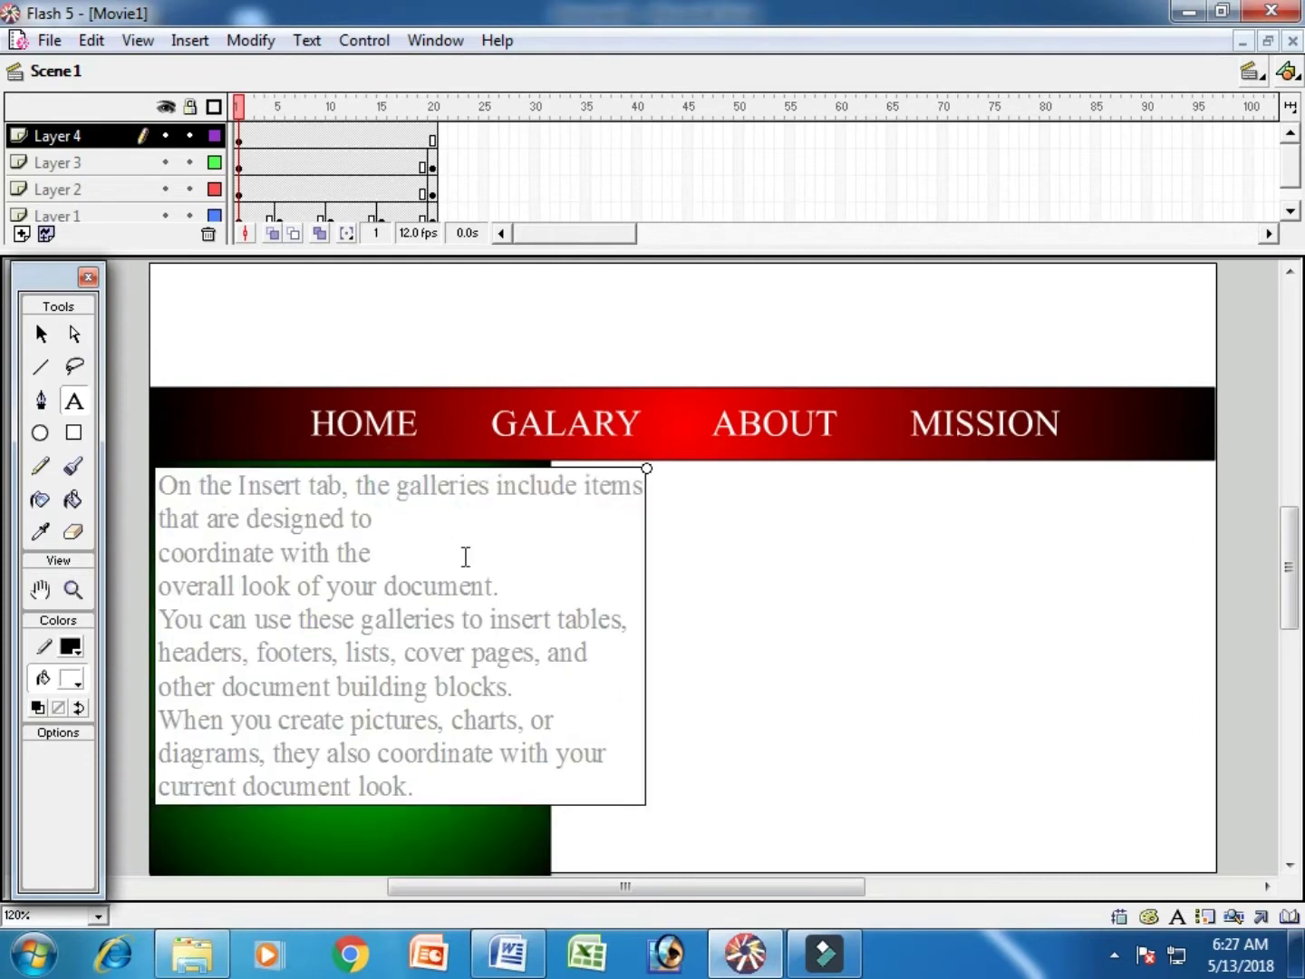
{"action": "key", "text": "Return"}
Join "that are designed to" onto the line "include items"
{"action": "key", "text": "Right"}
{"action": "key", "text": "Right"}
{"action": "key", "text": "Right"}
{"action": "key", "text": "Right"}
{"action": "key", "text": "Right"}
{"action": "key", "text": "Right"}
{"action": "key", "text": "Right"}
{"action": "key", "text": "Right"}
{"action": "key", "text": "Right"}
{"action": "key", "text": "Right"}
{"action": "key", "text": "Right"}
{"action": "key", "text": "Right"}
{"action": "key", "text": "Right"}
{"action": "key", "text": "Right"}
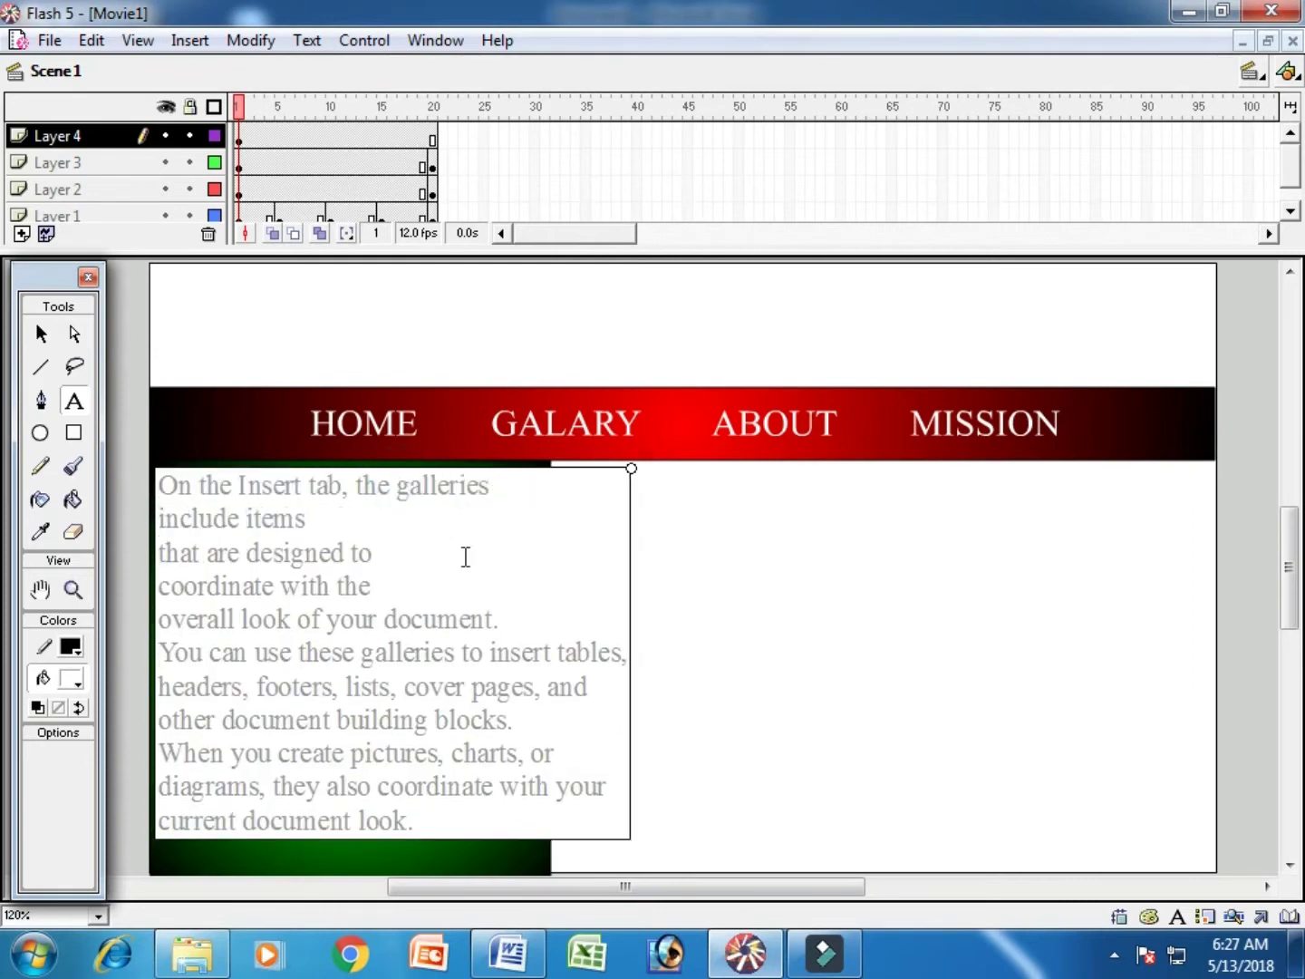
{"action": "key", "text": "BackSpace"}
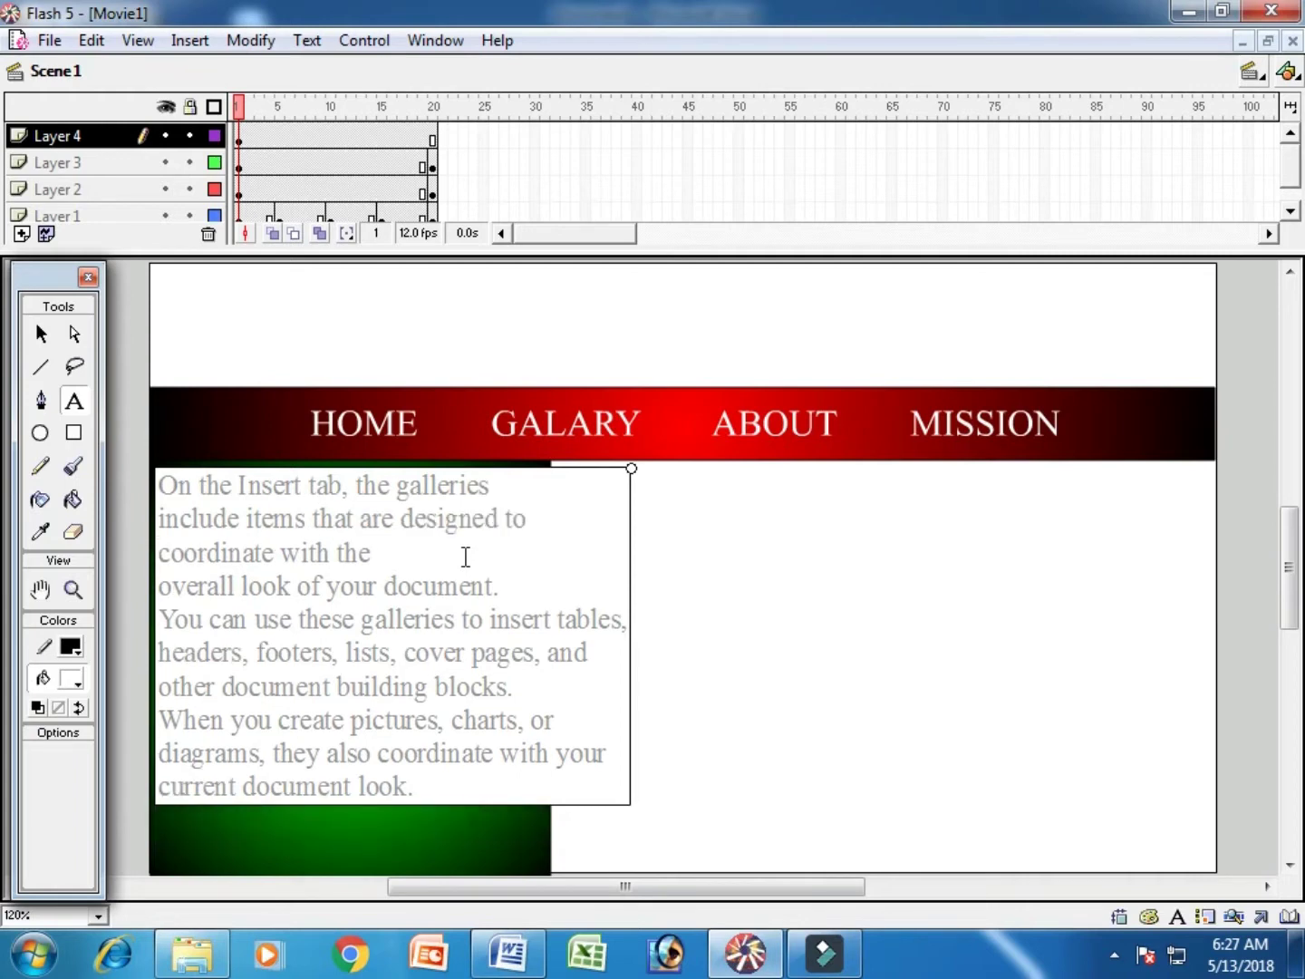
Join "overall look of your document." onto "coordinate with the" and break the line before "your document."
{"action": "key", "text": "Right"}
{"action": "key", "text": "Right"}
{"action": "key", "text": "Delete"}
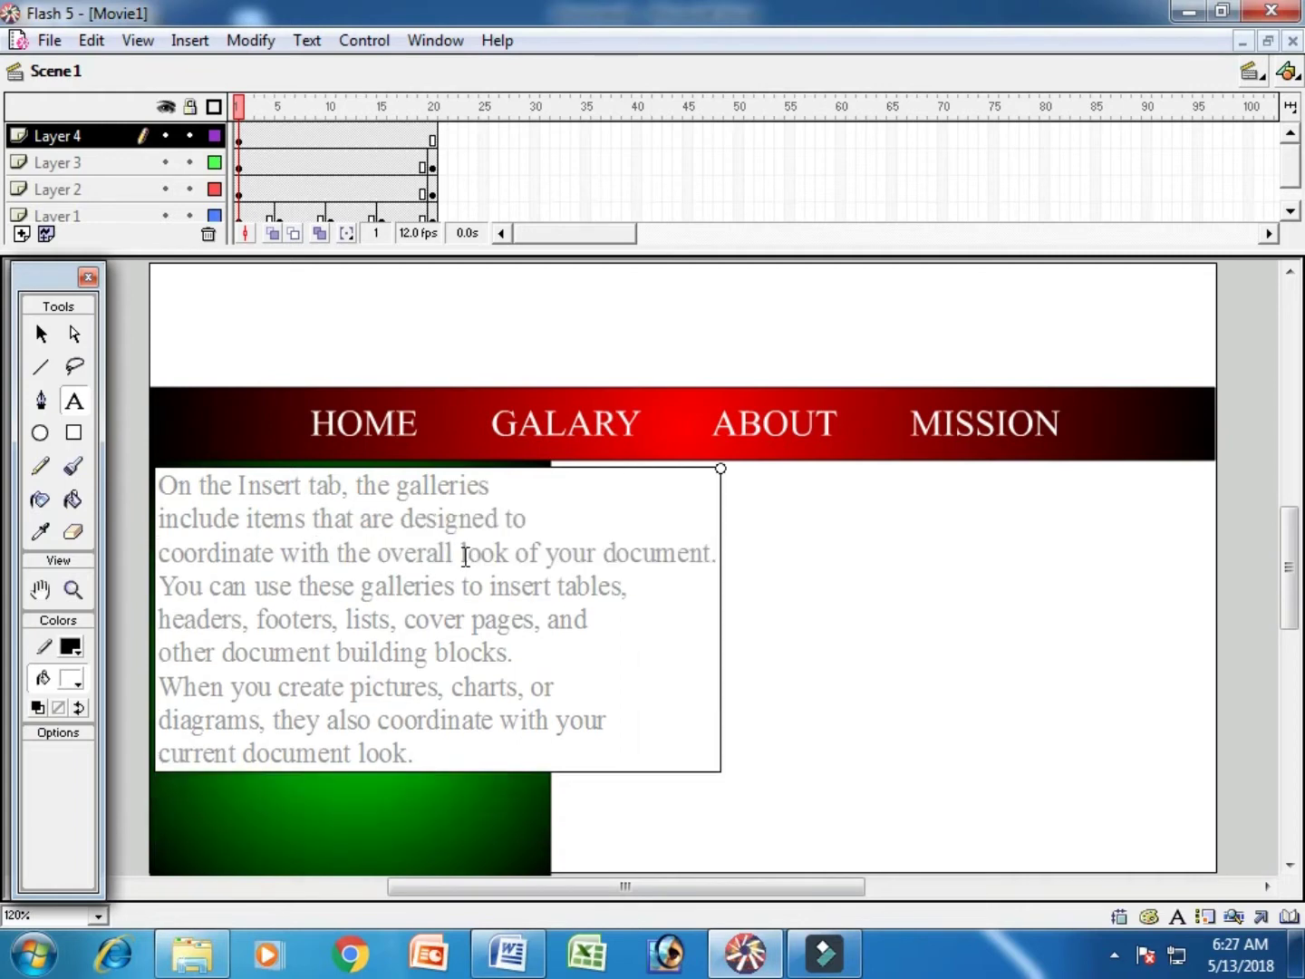
{"action": "key", "text": "ctrl+Right"}
{"action": "key", "text": "ctrl+Right"}
{"action": "key", "text": "ctrl+Right"}
{"action": "key", "text": "Return"}
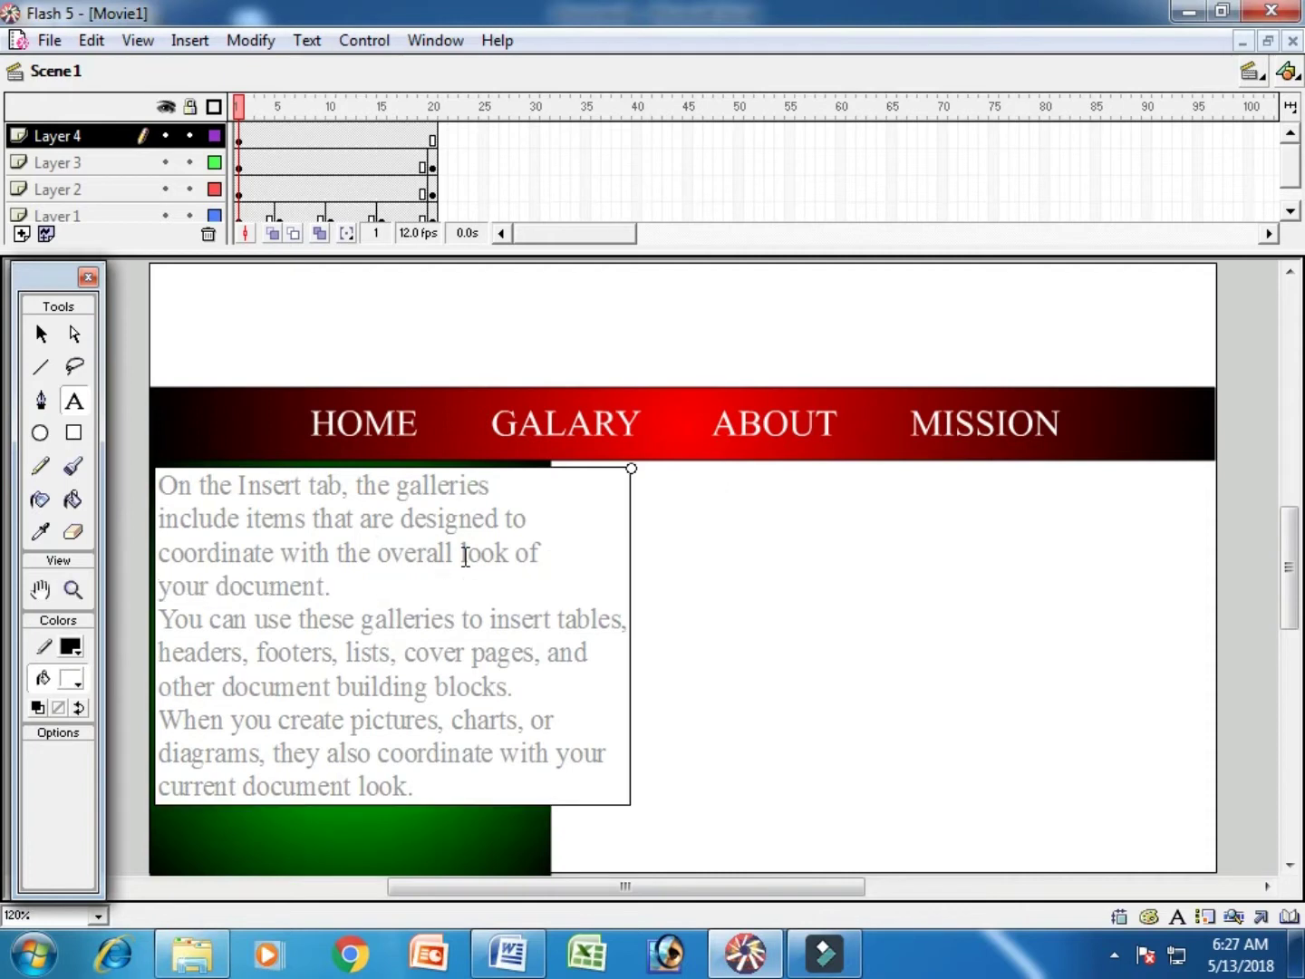
Break the line "You can use these galleries to insert tables," before "insert tables,"
{"action": "key", "text": "Right"}
{"action": "key", "text": "Right"}
{"action": "key", "text": "Right"}
{"action": "key", "text": "Right"}
{"action": "key", "text": "Right"}
{"action": "key", "text": "Down"}
{"action": "key", "text": "Right"}
{"action": "key", "text": "Right"}
{"action": "key", "text": "Right"}
{"action": "key", "text": "Right"}
{"action": "key", "text": "Right"}
{"action": "key", "text": "Right"}
{"action": "key", "text": "Right"}
{"action": "key", "text": "Right"}
{"action": "key", "text": "Right"}
{"action": "key", "text": "Right"}
{"action": "key", "text": "Right"}
{"action": "key", "text": "Right"}
{"action": "key", "text": "Right"}
{"action": "key", "text": "Right"}
{"action": "key", "text": "Right"}
{"action": "key", "text": "Right"}
{"action": "key", "text": "Right"}
{"action": "key", "text": "Right"}
{"action": "key", "text": "Right"}
{"action": "key", "text": "Right"}
{"action": "key", "text": "Return"}
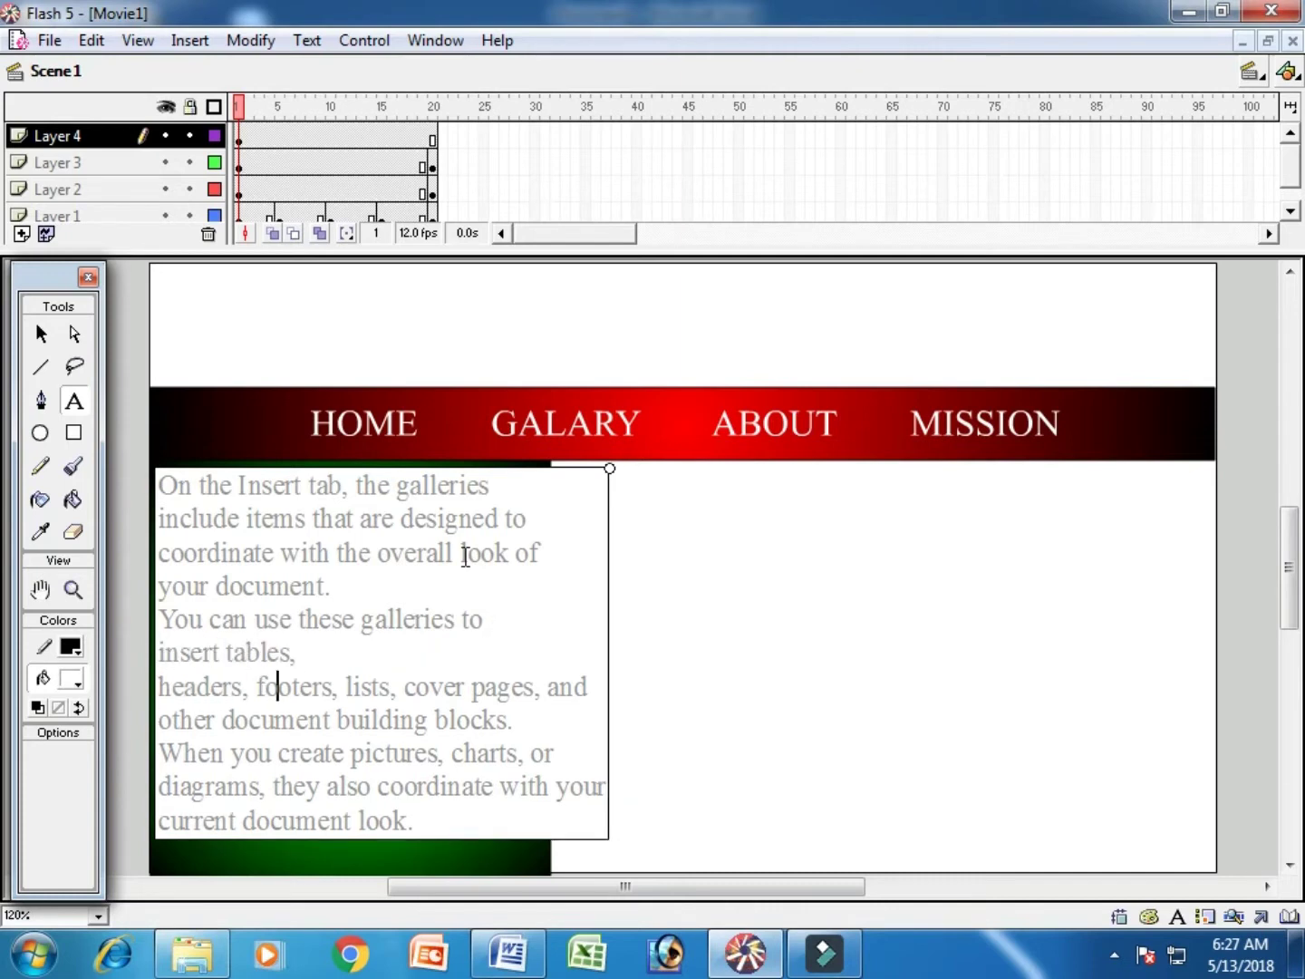
Break the line after "cover pages," and join "and" with "other document building blocks."
{"action": "key", "text": "Right"}
{"action": "key", "text": "Right"}
{"action": "key", "text": "Right"}
{"action": "key", "text": "Right"}
{"action": "key", "text": "Right"}
{"action": "key", "text": "Right"}
{"action": "key", "text": "Right"}
{"action": "key", "text": "Right"}
{"action": "key", "text": "Right"}
{"action": "key", "text": "Right"}
{"action": "key", "text": "Right"}
{"action": "key", "text": "Right"}
{"action": "key", "text": "Right"}
{"action": "key", "text": "Right"}
{"action": "key", "text": "Right"}
{"action": "key", "text": "Right"}
{"action": "key", "text": "Right"}
{"action": "key", "text": "Right"}
{"action": "key", "text": "Right"}
{"action": "key", "text": "Right"}
{"action": "key", "text": "Right"}
{"action": "key", "text": "Return"}
{"action": "key", "text": "Delete"}
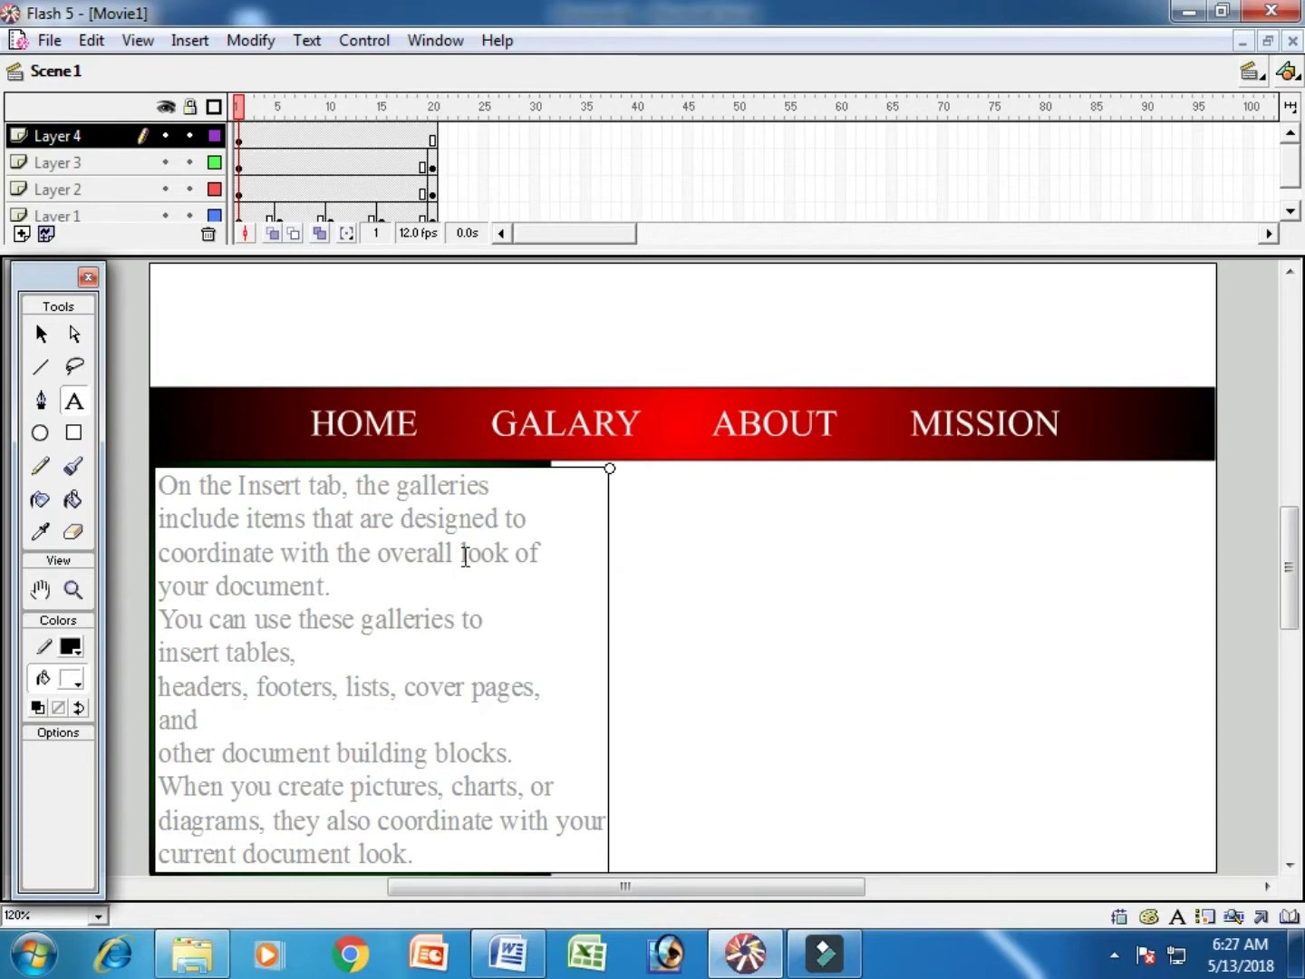
{"action": "key", "text": "Delete"}
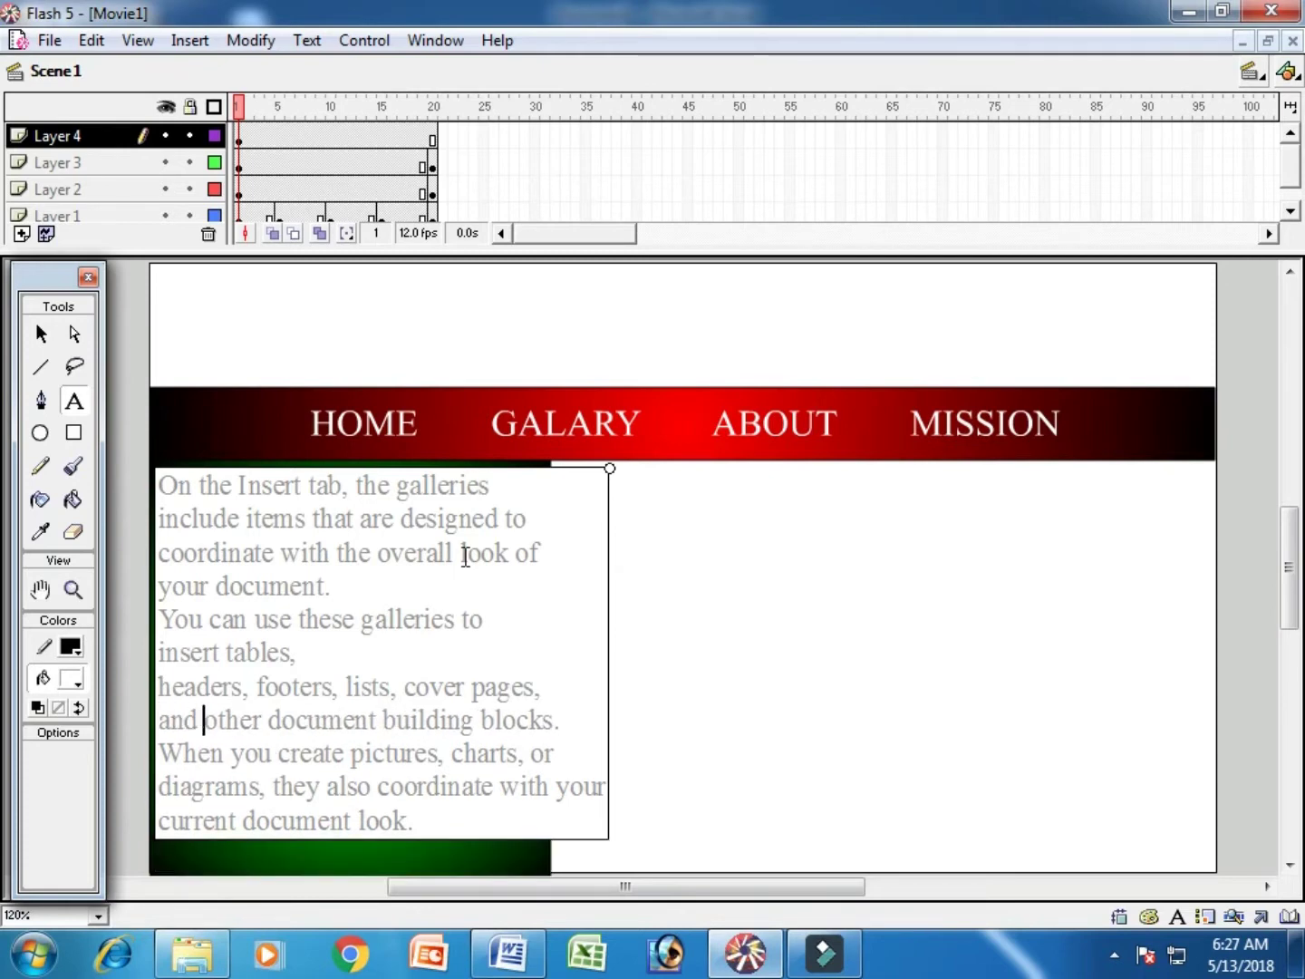
Break the line "and other document building blocks." before "blocks."
{"action": "key", "text": "Right"}
{"action": "key", "text": "Right"}
{"action": "key", "text": "Right"}
{"action": "key", "text": "Right"}
{"action": "key", "text": "Right"}
{"action": "key", "text": "Right"}
{"action": "key", "text": "Right"}
{"action": "key", "text": "Right"}
{"action": "key", "text": "Right"}
{"action": "key", "text": "Right"}
{"action": "key", "text": "Right"}
{"action": "key", "text": "Right"}
{"action": "key", "text": "Right"}
{"action": "key", "text": "Right"}
{"action": "key", "text": "Right"}
{"action": "key", "text": "Right"}
{"action": "key", "text": "Right"}
{"action": "key", "text": "Right"}
{"action": "key", "text": "Right"}
{"action": "key", "text": "Right"}
{"action": "key", "text": "Down"}
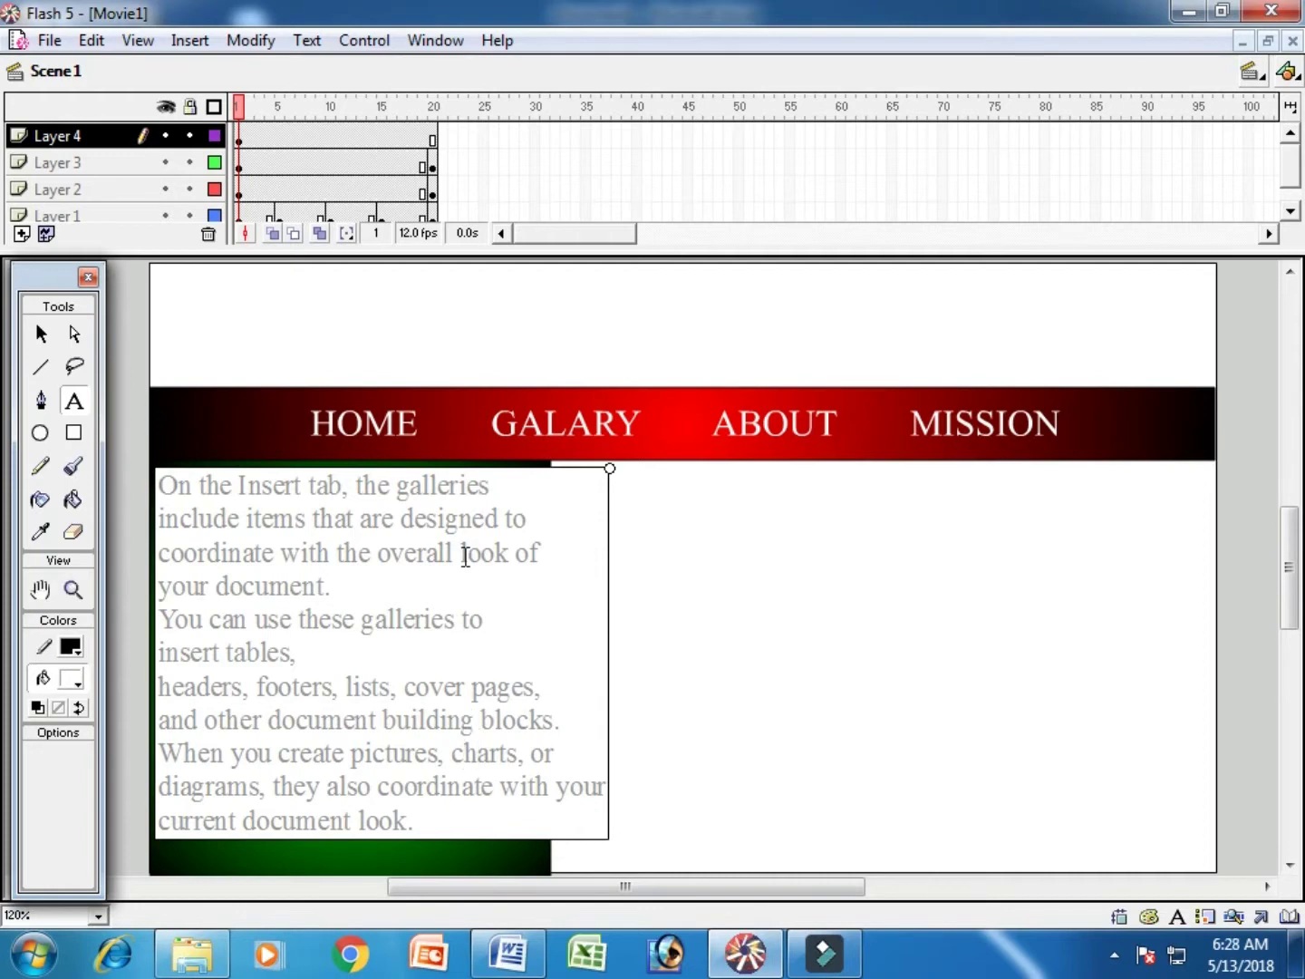
{"action": "key", "text": "Return"}
Break the line after "charts," and join "or" with "diagrams, they also coordinate with your"
{"action": "key", "text": "Right"}
{"action": "key", "text": "Right"}
{"action": "key", "text": "Right"}
{"action": "key", "text": "Right"}
{"action": "key", "text": "Down"}
{"action": "key", "text": "Right"}
{"action": "key", "text": "Right"}
{"action": "key", "text": "Right"}
{"action": "key", "text": "Right"}
{"action": "key", "text": "Right"}
{"action": "key", "text": "Right"}
{"action": "key", "text": "Right"}
{"action": "key", "text": "Right"}
{"action": "key", "text": "Right"}
{"action": "key", "text": "Right"}
{"action": "key", "text": "Right"}
{"action": "key", "text": "Right"}
{"action": "key", "text": "Right"}
{"action": "key", "text": "Right"}
{"action": "key", "text": "Right"}
{"action": "key", "text": "Right"}
{"action": "key", "text": "Right"}
{"action": "key", "text": "Right"}
{"action": "key", "text": "Right"}
{"action": "key", "text": "Right"}
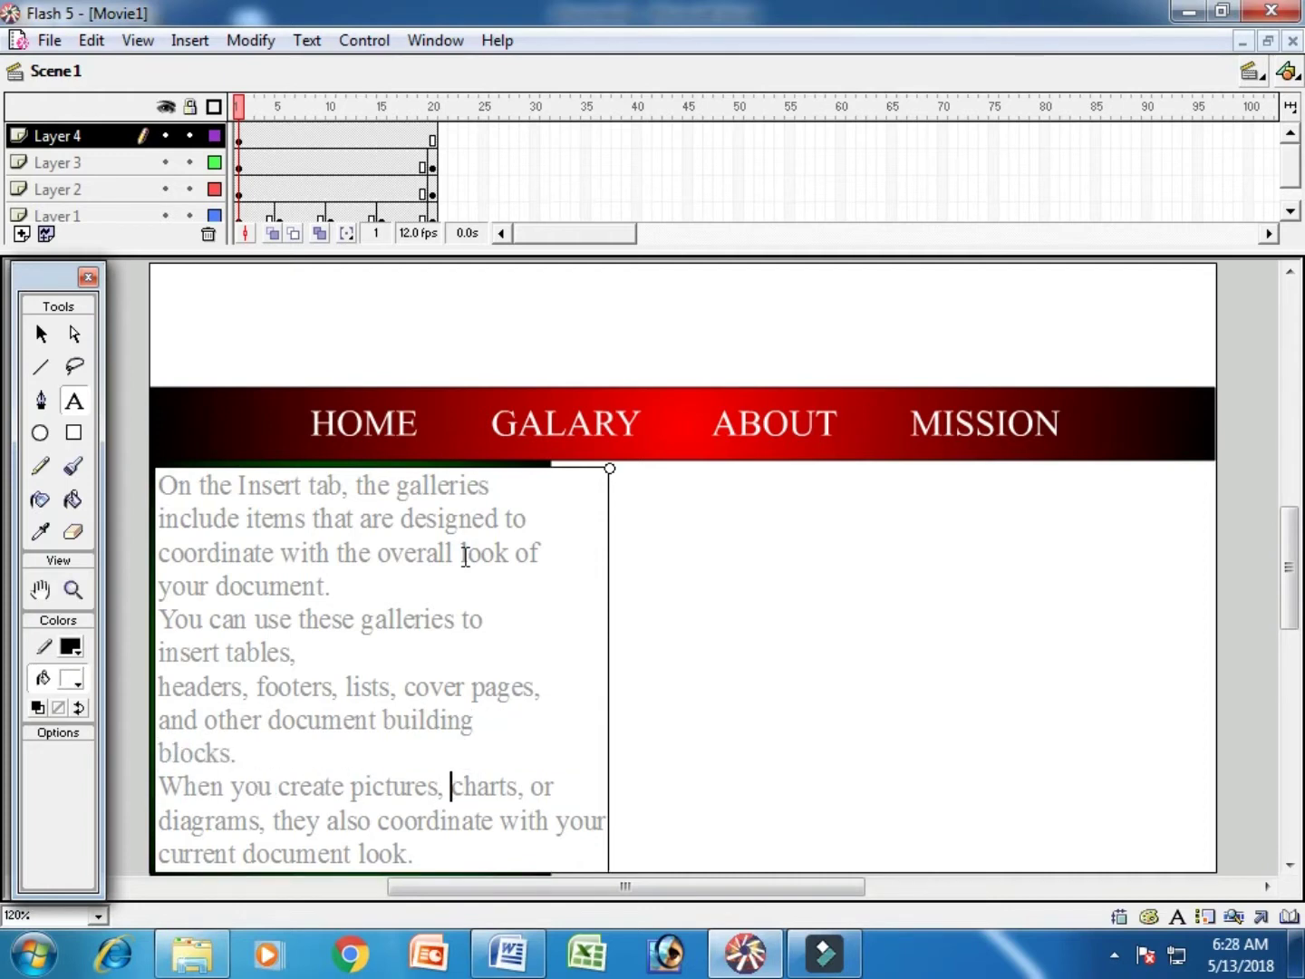
{"action": "key", "text": "Return"}
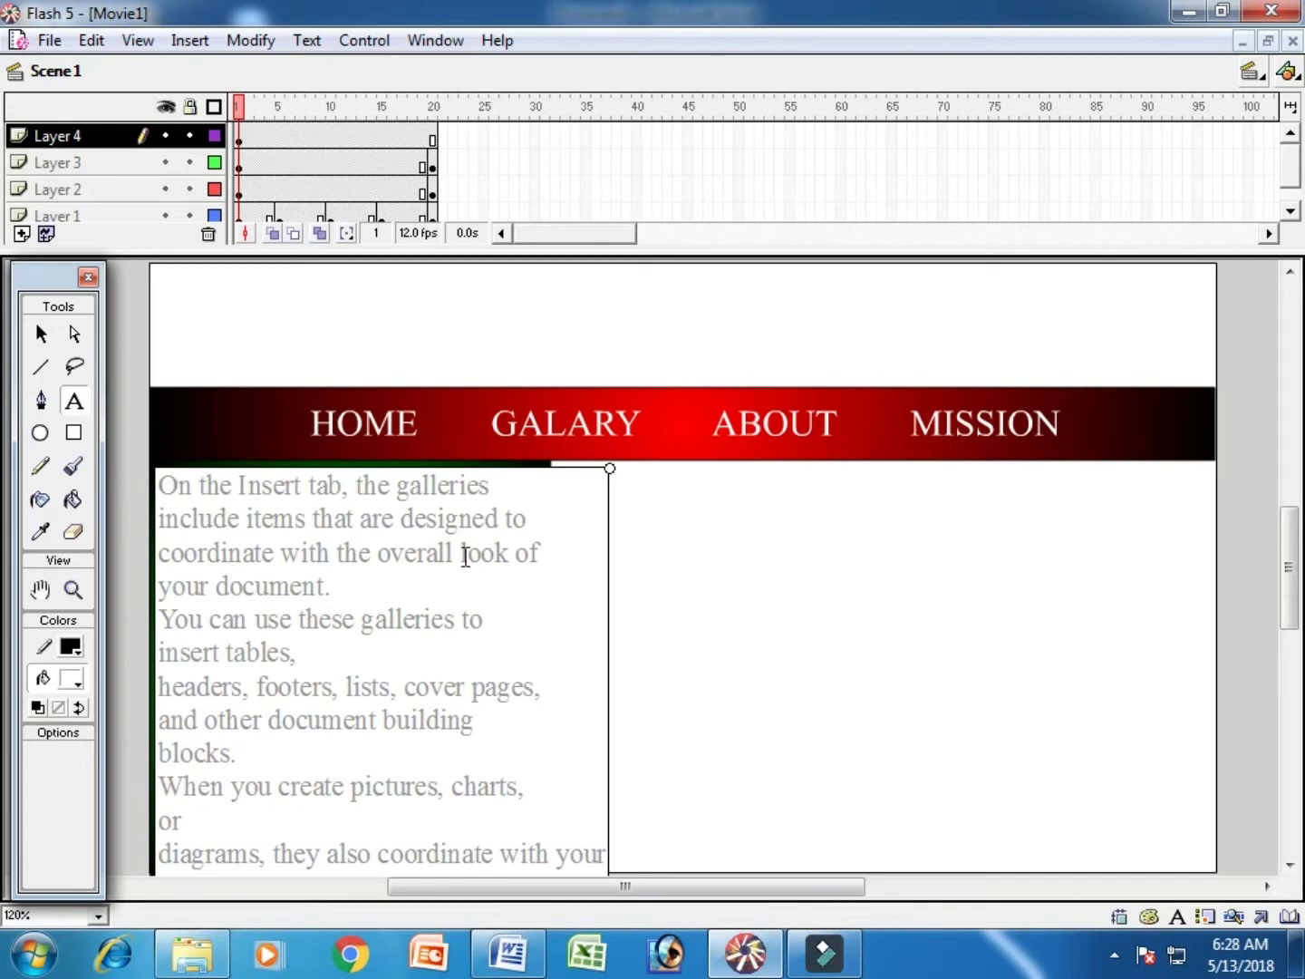
{"action": "key", "text": "Delete"}
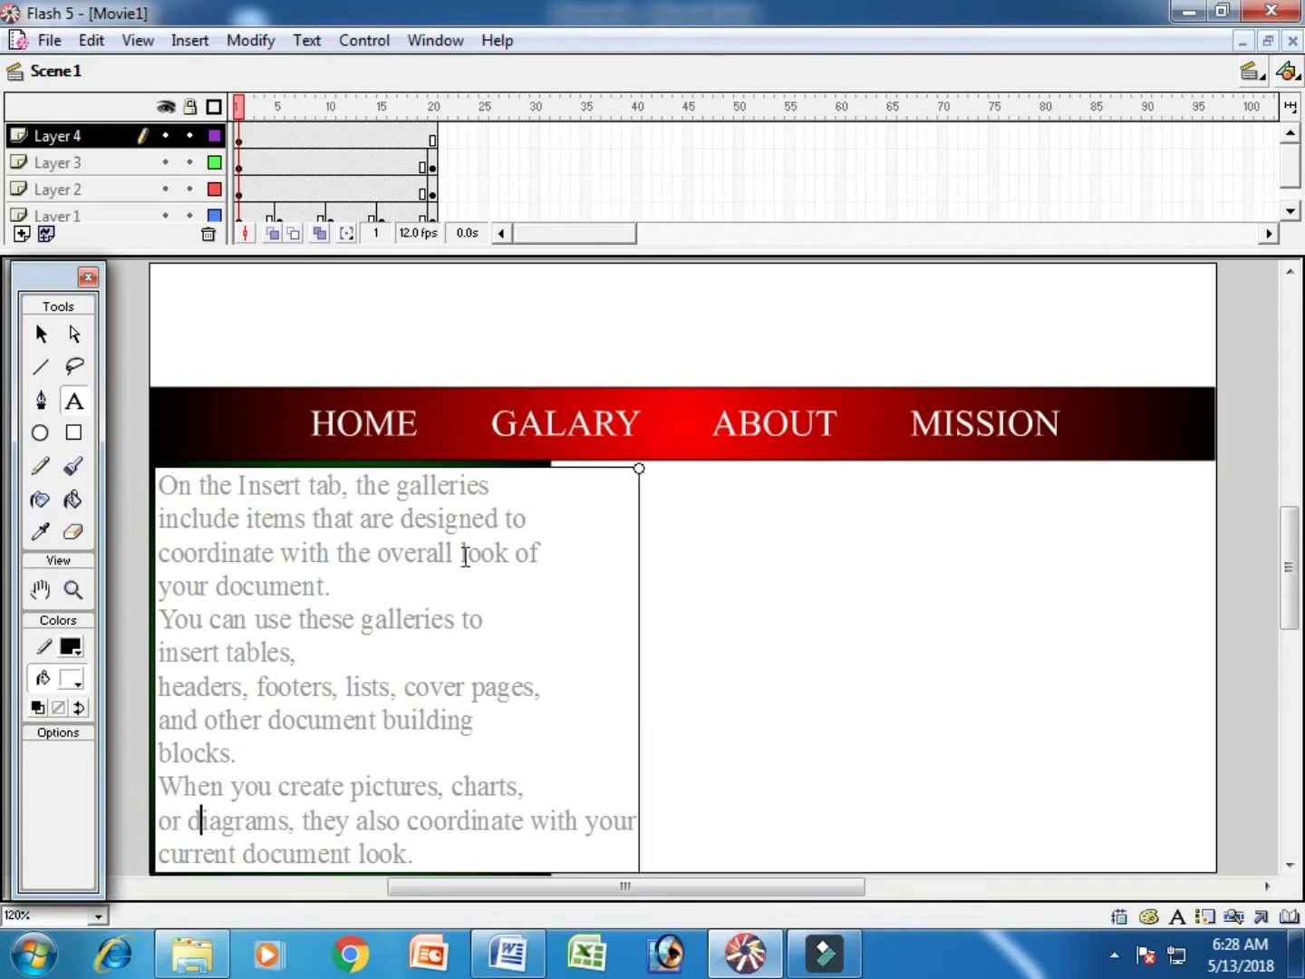
Break the line after "they also coordinate" and join "with your" with "current document look."
{"action": "key", "text": "Right"}
{"action": "key", "text": "Right"}
{"action": "key", "text": "Right"}
{"action": "key", "text": "Right"}
{"action": "key", "text": "Right"}
{"action": "key", "text": "Right"}
{"action": "key", "text": "Right"}
{"action": "key", "text": "Right"}
{"action": "key", "text": "Right"}
{"action": "key", "text": "Right"}
{"action": "key", "text": "Right"}
{"action": "key", "text": "Right"}
{"action": "key", "text": "Right"}
{"action": "key", "text": "Right"}
{"action": "key", "text": "Right"}
{"action": "key", "text": "Right"}
{"action": "key", "text": "Right"}
{"action": "key", "text": "Right"}
{"action": "key", "text": "Right"}
{"action": "key", "text": "Right"}
{"action": "key", "text": "Return"}
{"action": "key", "text": "Delete"}
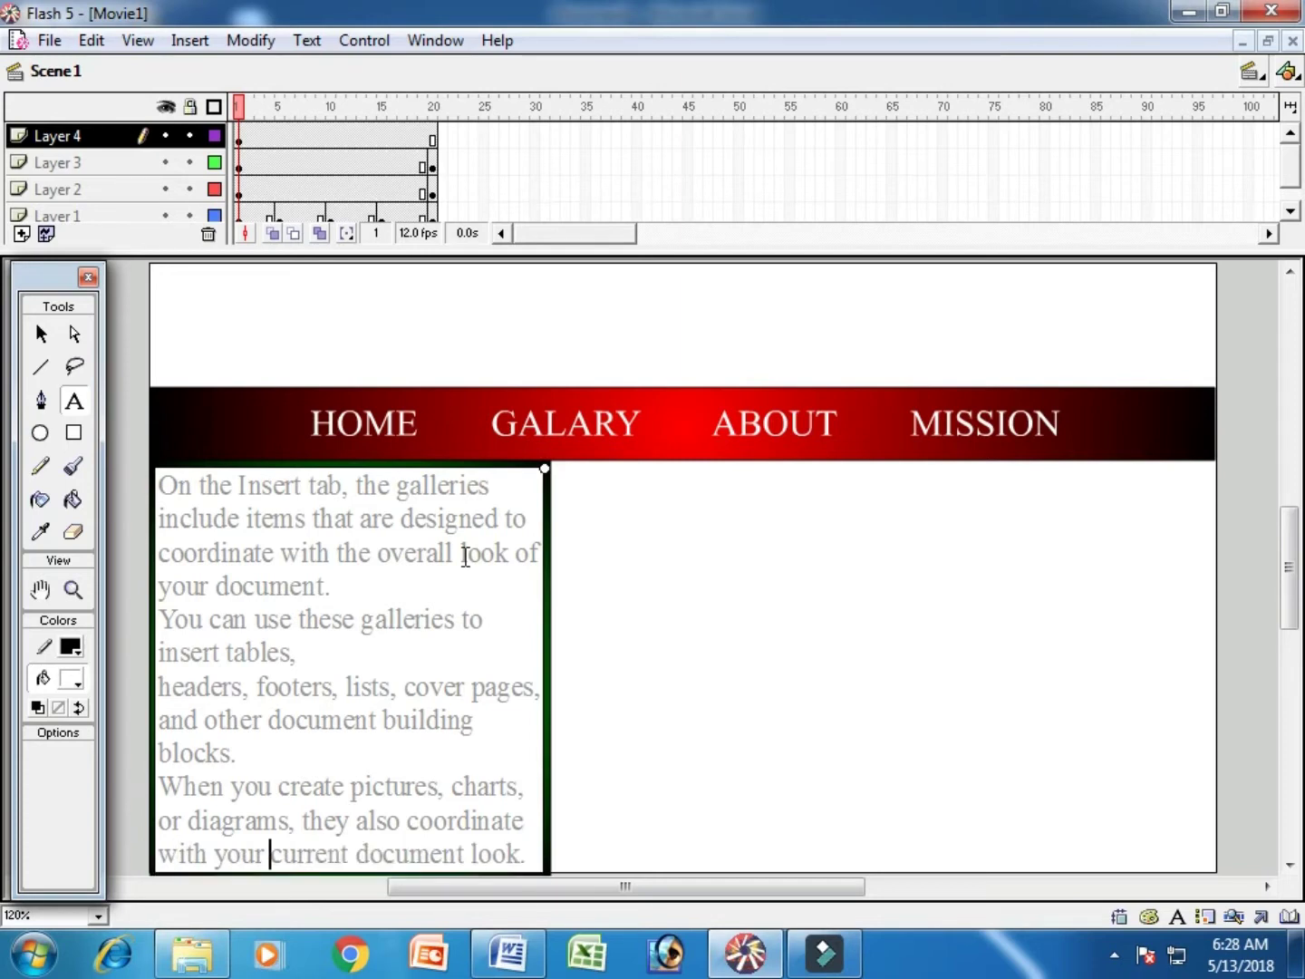
Finish editing the paragraph and nudge the text block slightly to the right within the green panel
{"action": "left_click", "coordinate": [41, 334]}
{"action": "key", "text": "Right"}
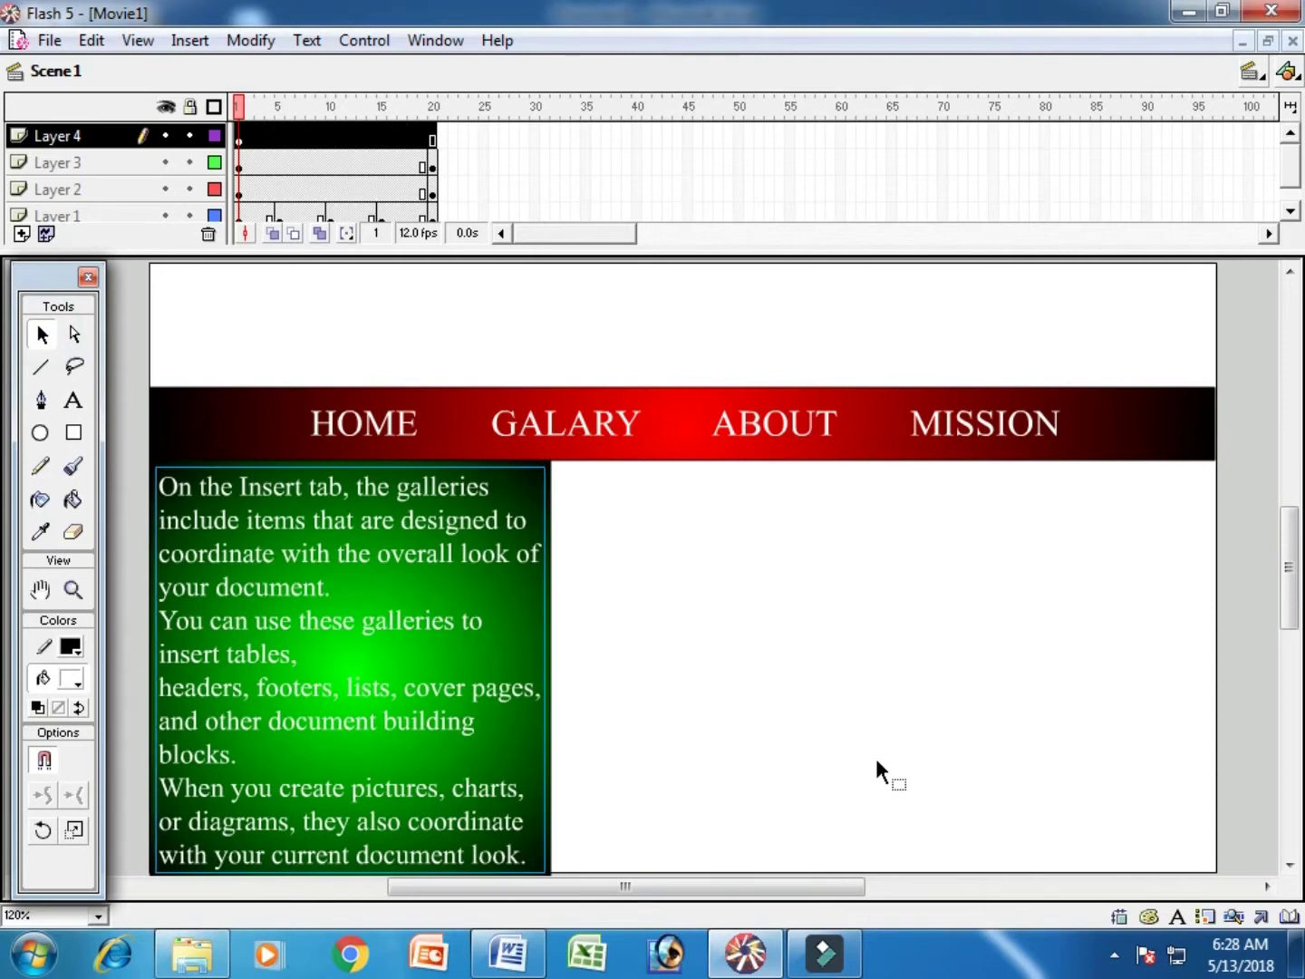
{"action": "key", "text": "Right"}
{"action": "left_click", "coordinate": [877, 762]}
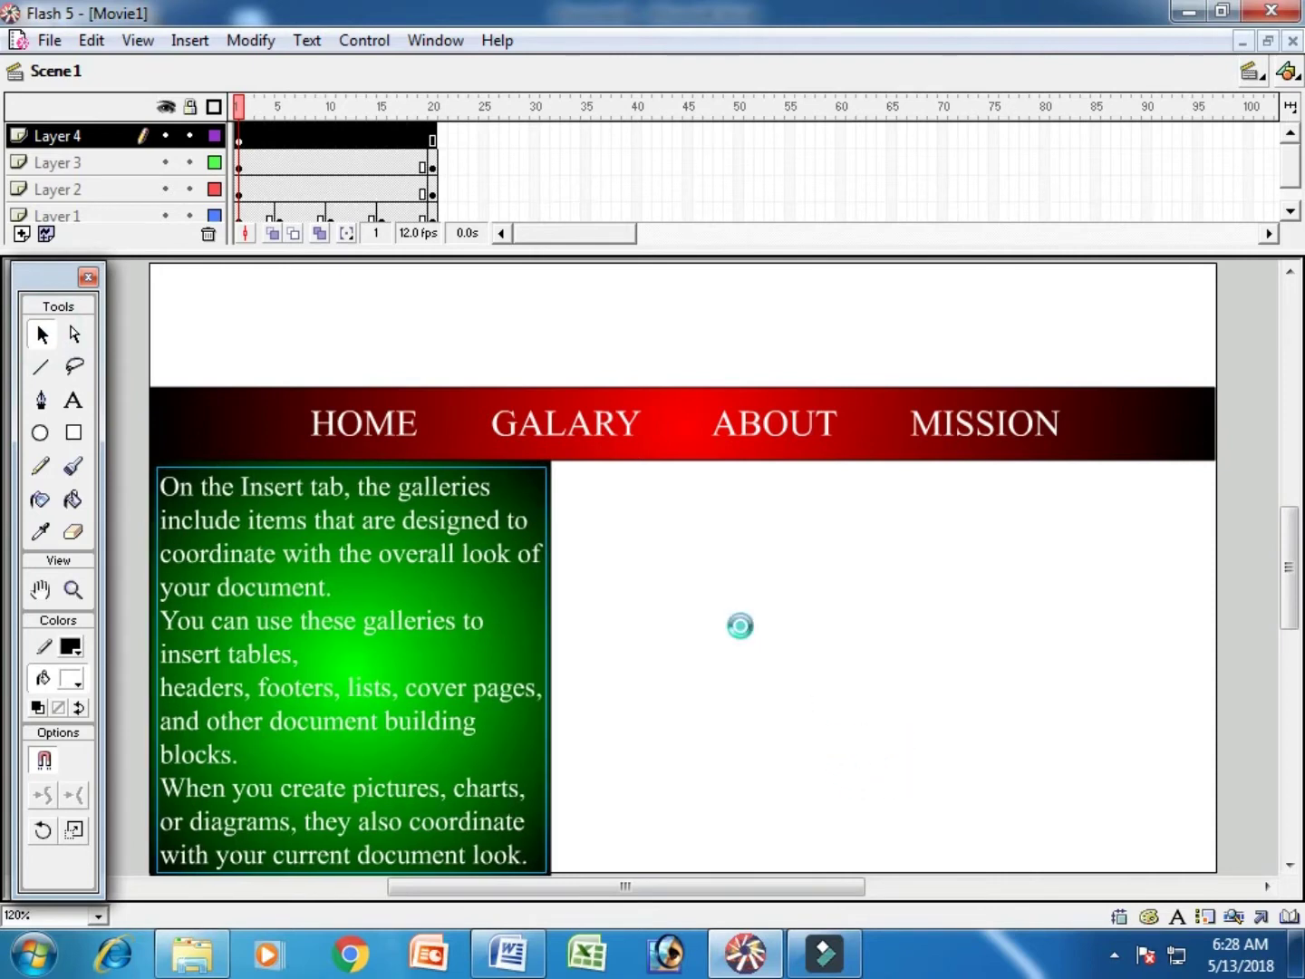
Insert a keyframe at frame 20 of Layer 4 and add a new layer above it
{"action": "left_click", "coordinate": [432, 139]}
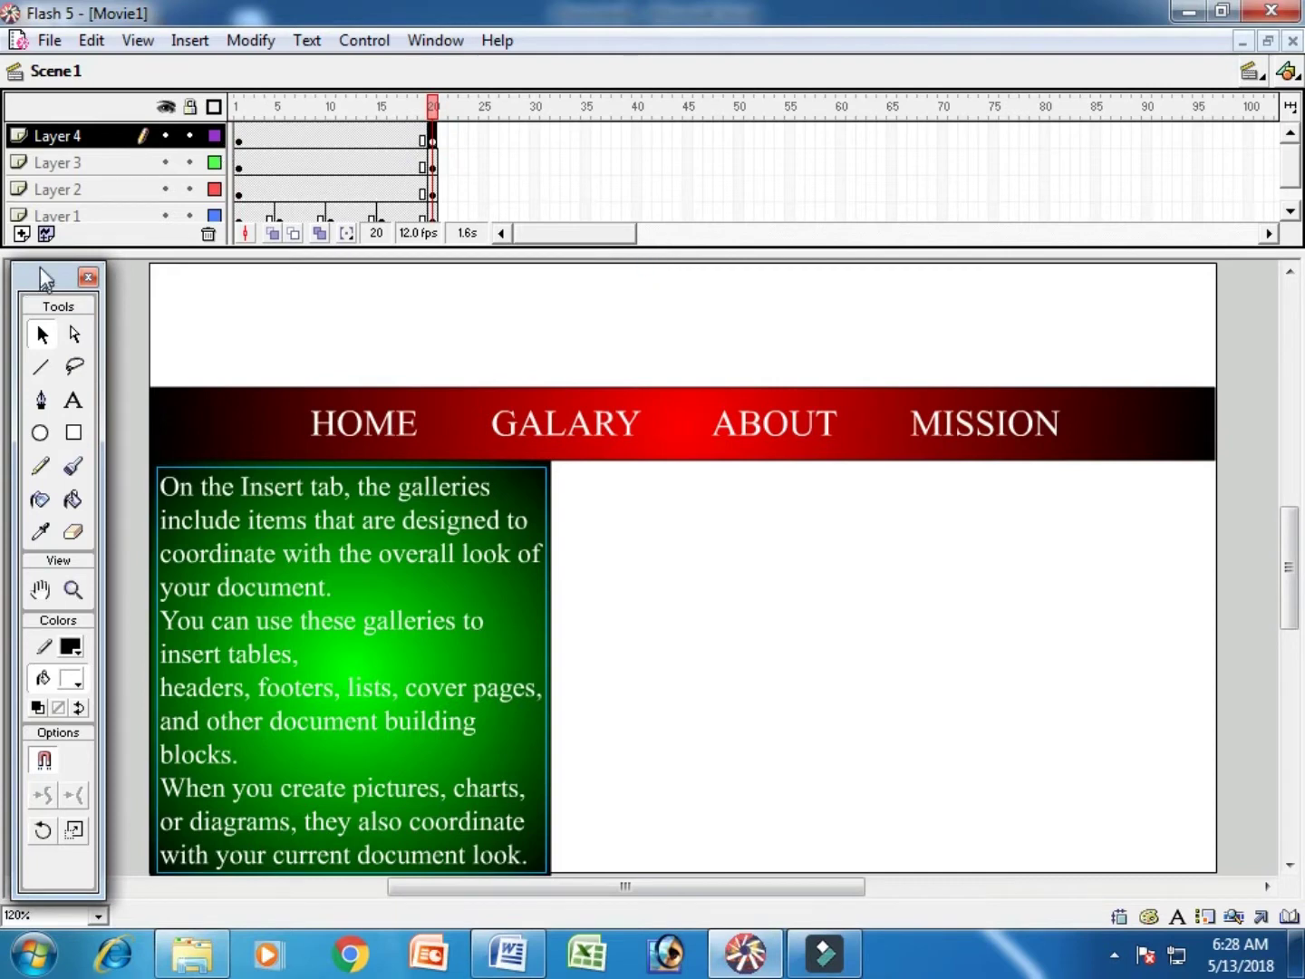
{"action": "left_click", "coordinate": [20, 234]}
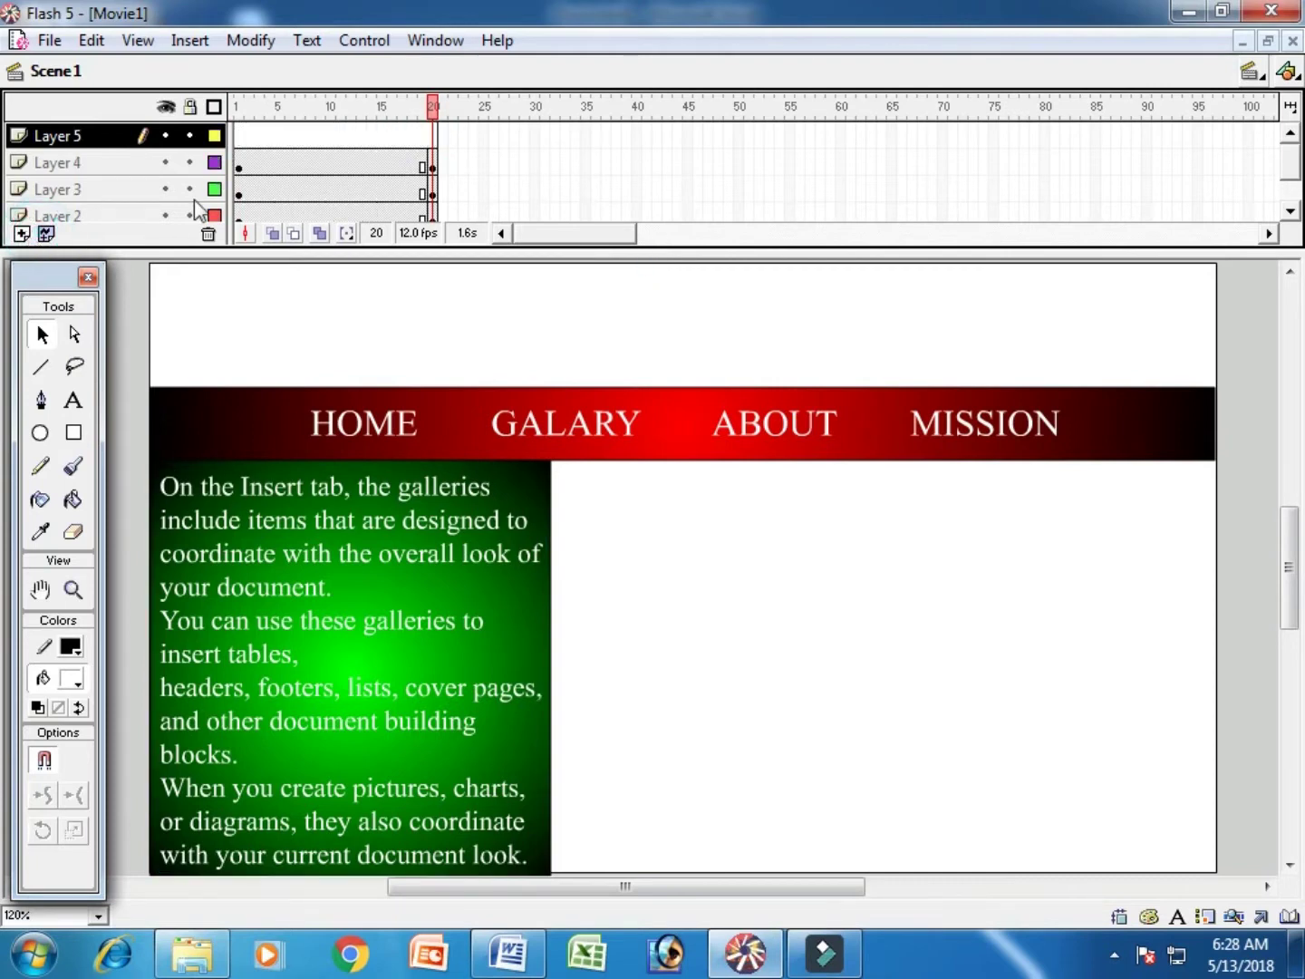
In frame 1 of Layer 5, draw a rectangle with the white-to-black radial gradient filling the area beside the green panel below the navigation bar
{"action": "left_click", "coordinate": [241, 134]}
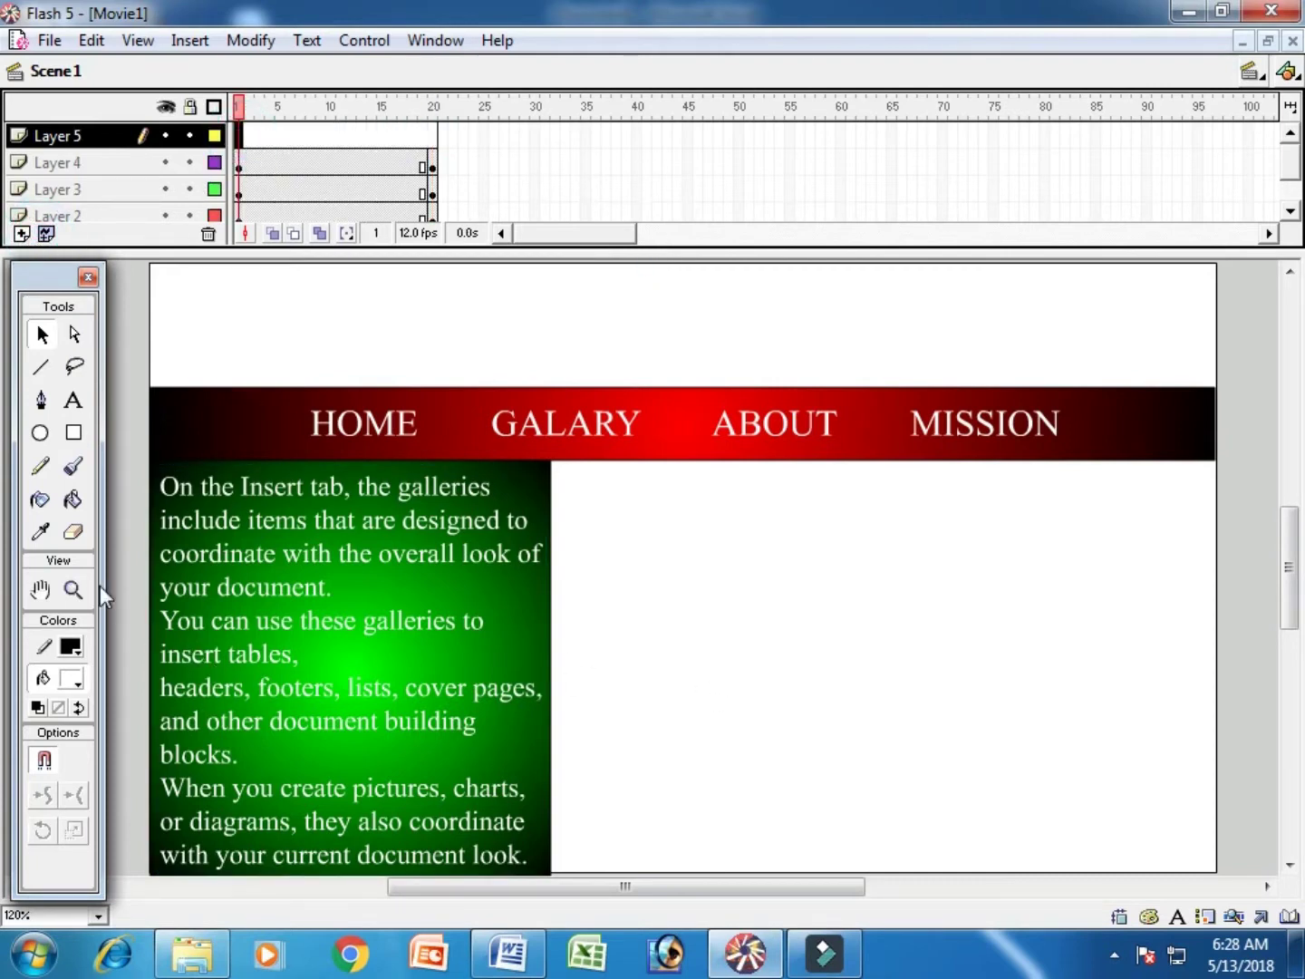
{"action": "left_click", "coordinate": [74, 432]}
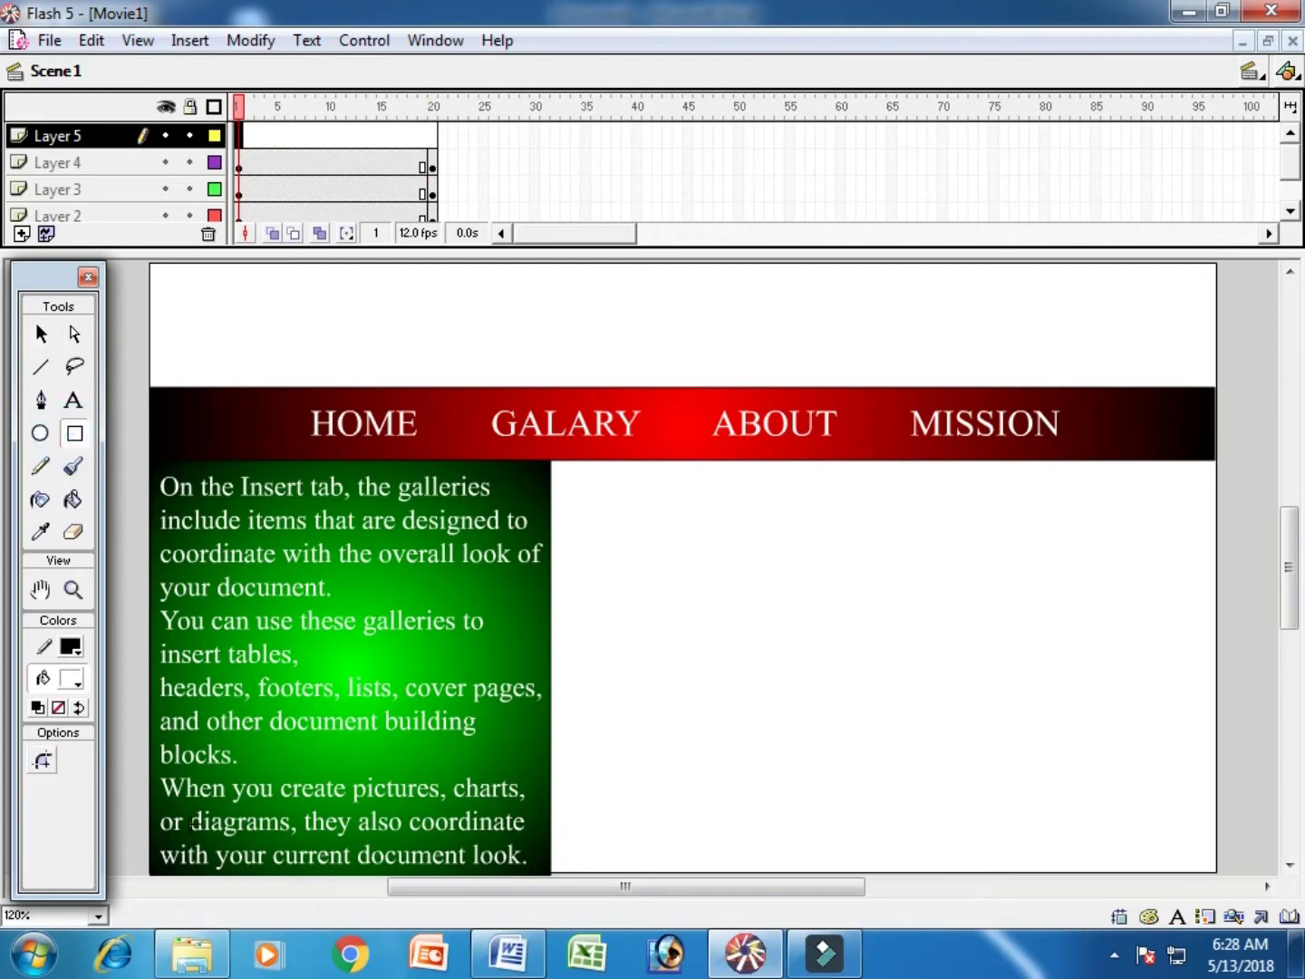
{"action": "left_click", "coordinate": [74, 682]}
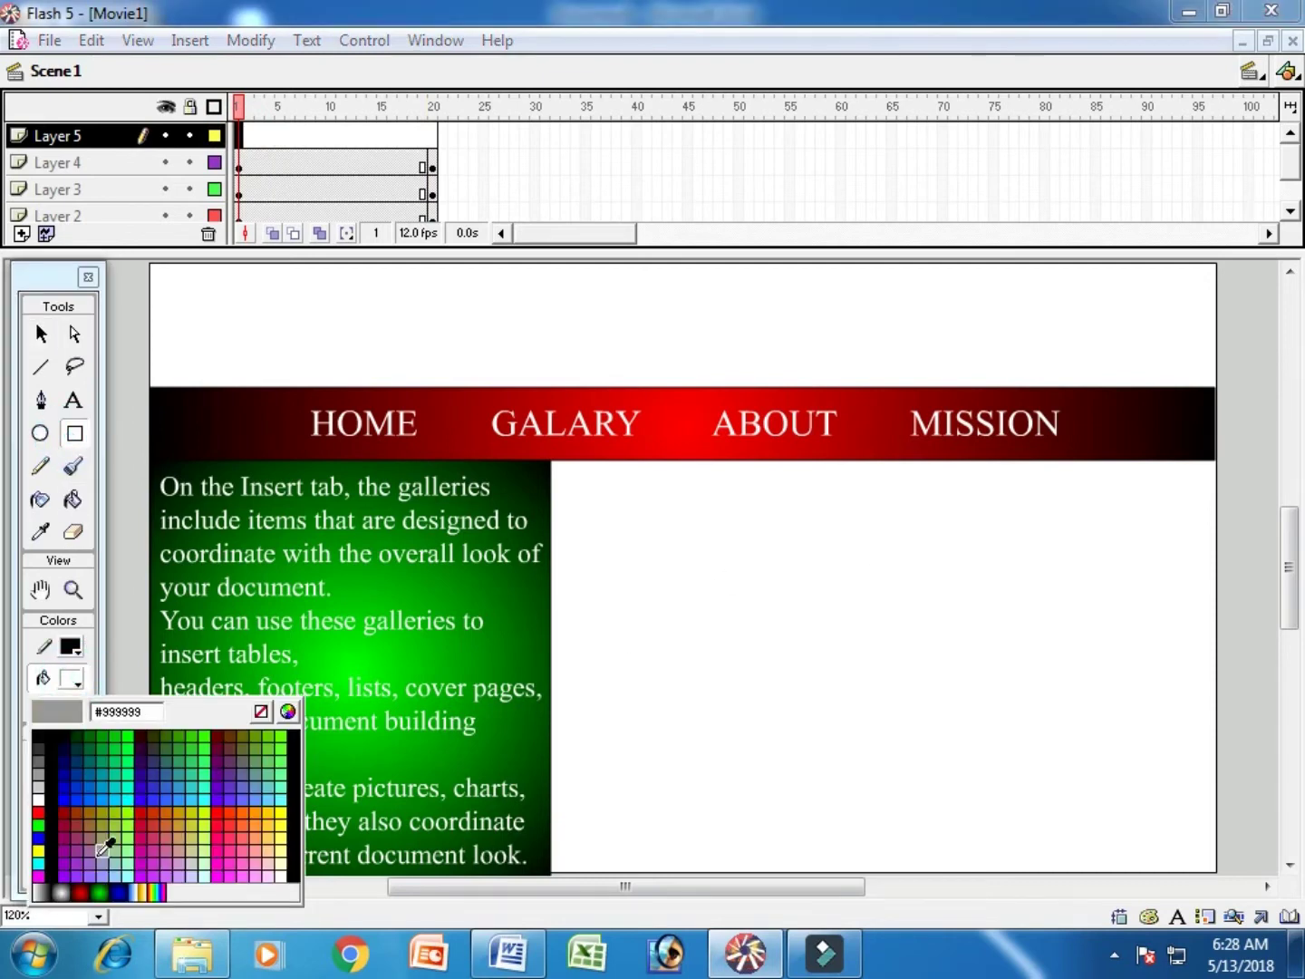
{"action": "left_click", "coordinate": [63, 891]}
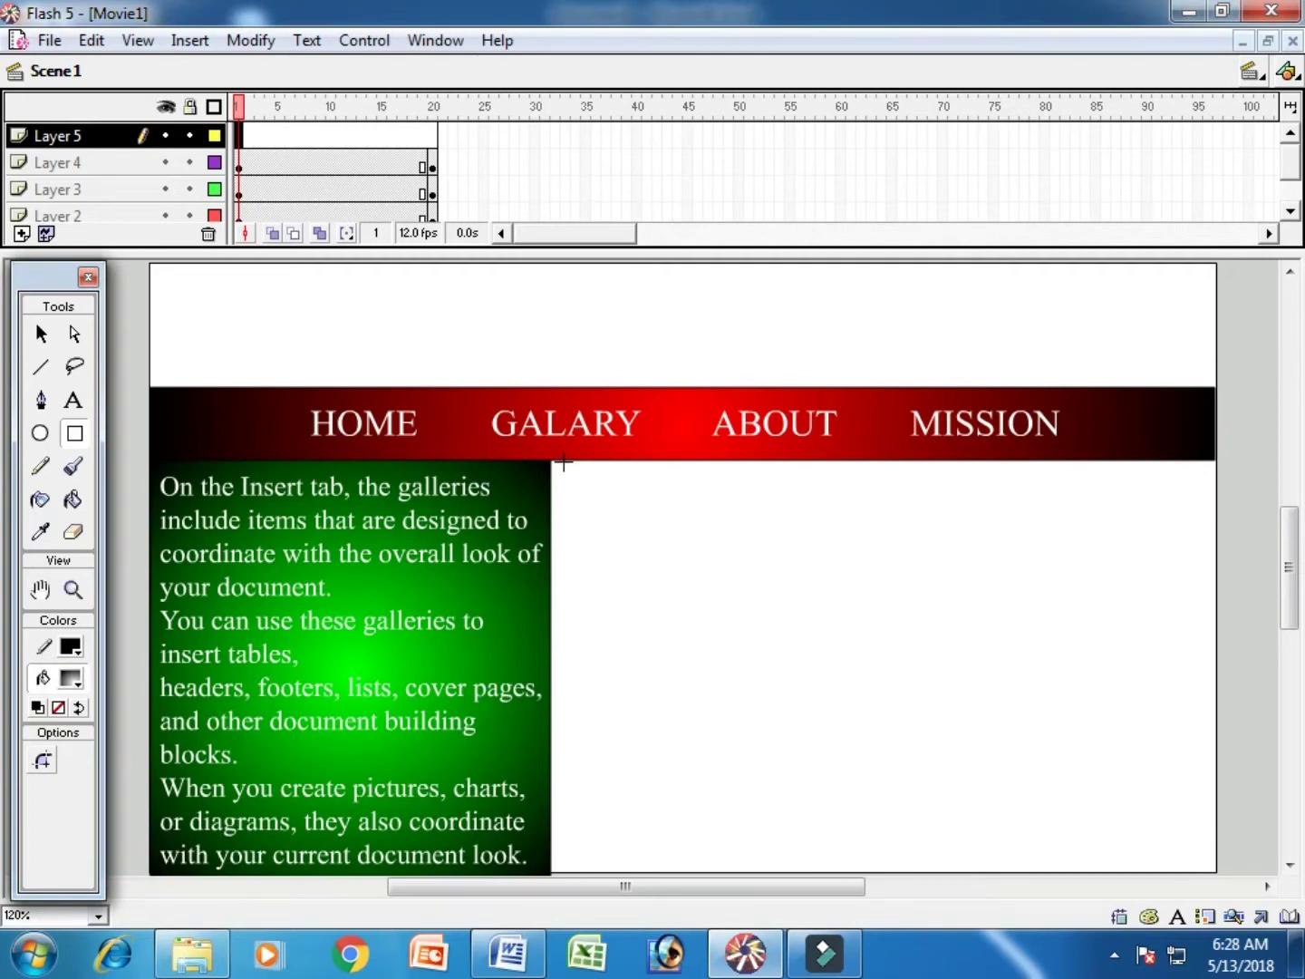
{"action": "left_click_drag", "start_coordinate": [581, 510], "coordinate": [1215, 874]}
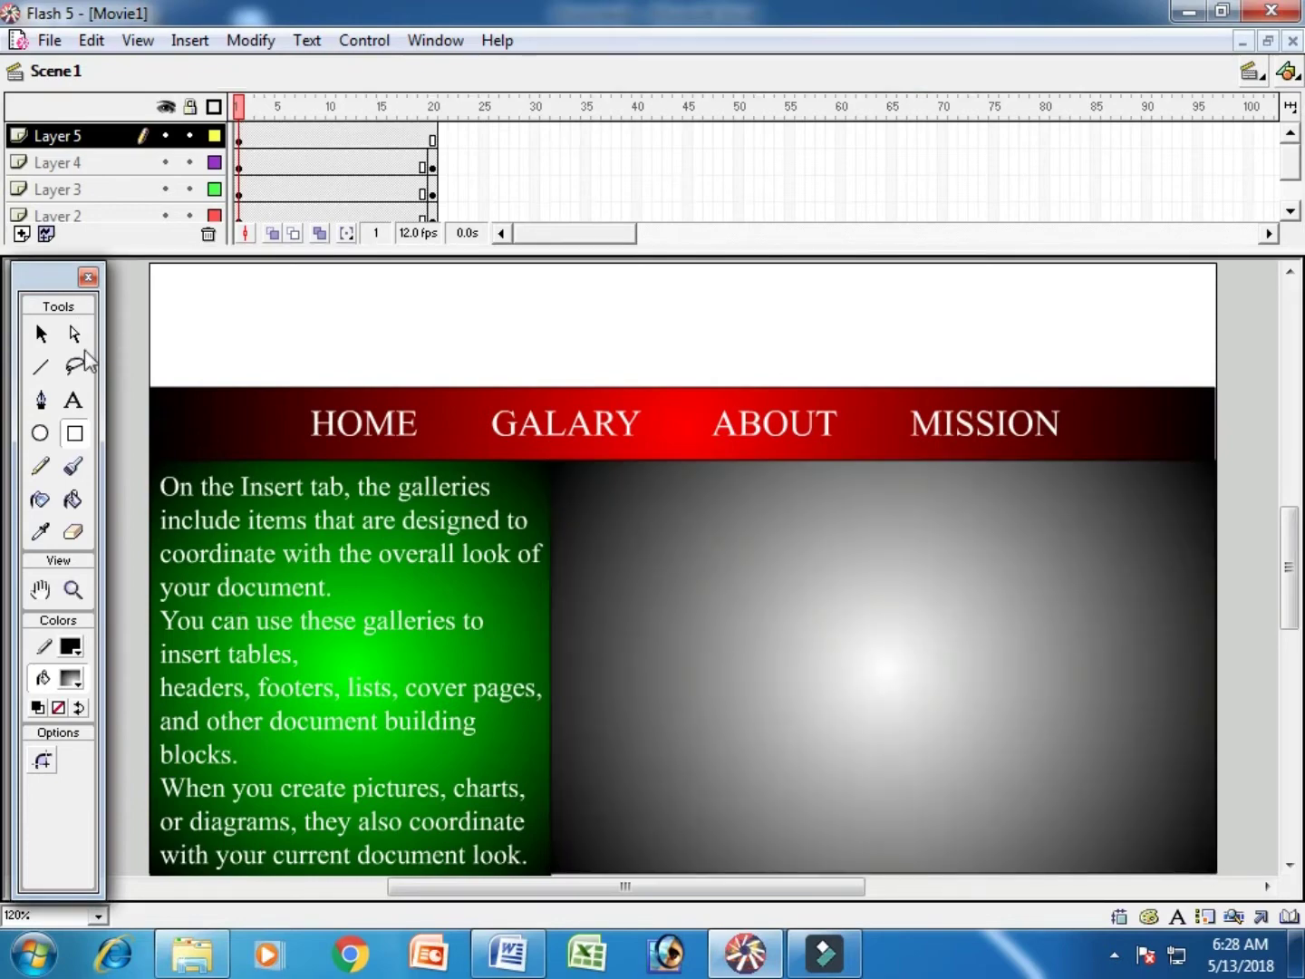
{"action": "left_click", "coordinate": [41, 331]}
{"action": "left_click", "coordinate": [1089, 712]}
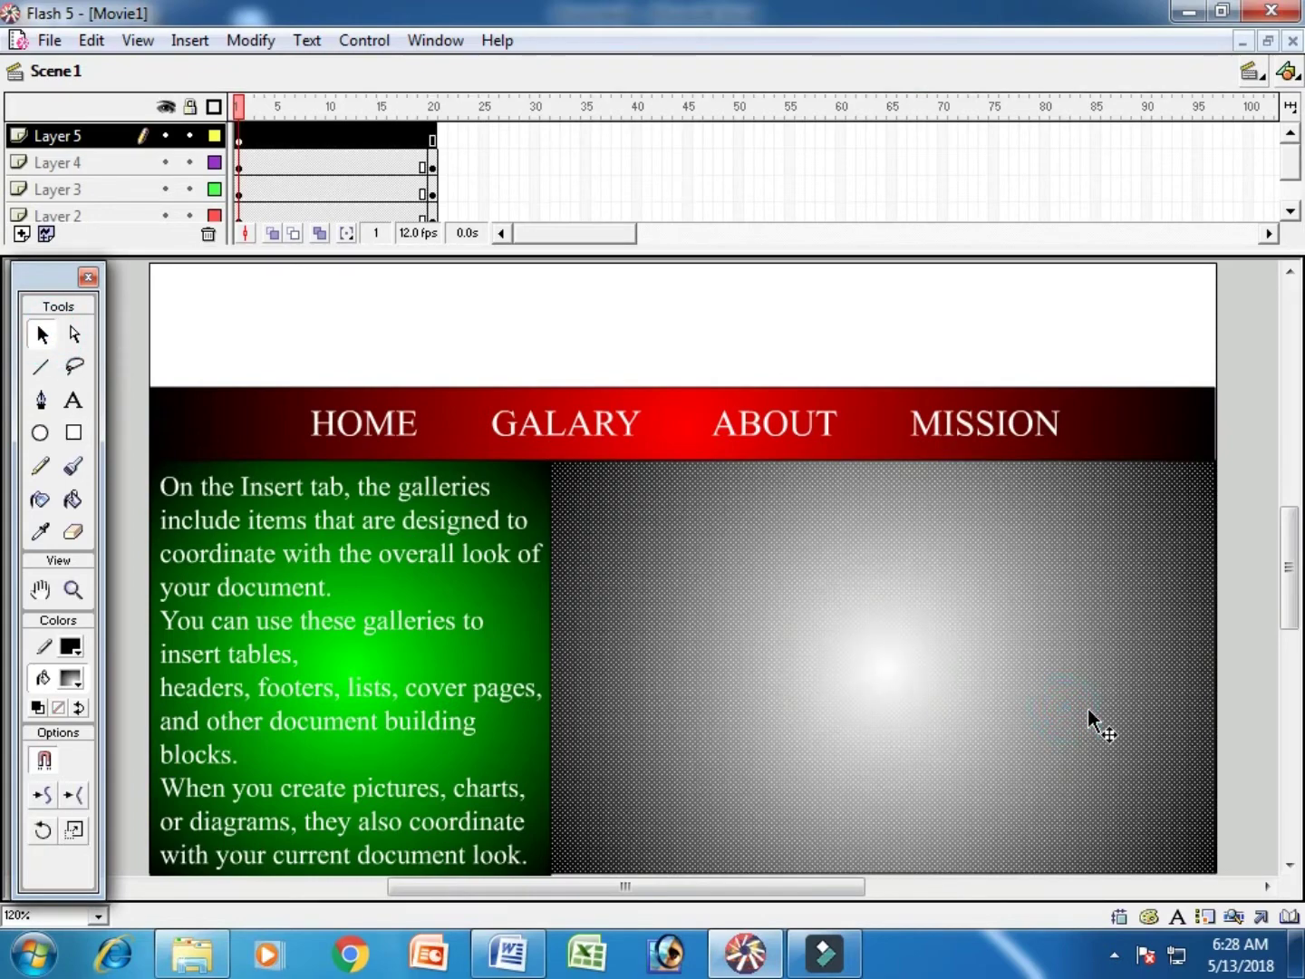
{"action": "left_click", "coordinate": [1259, 682]}
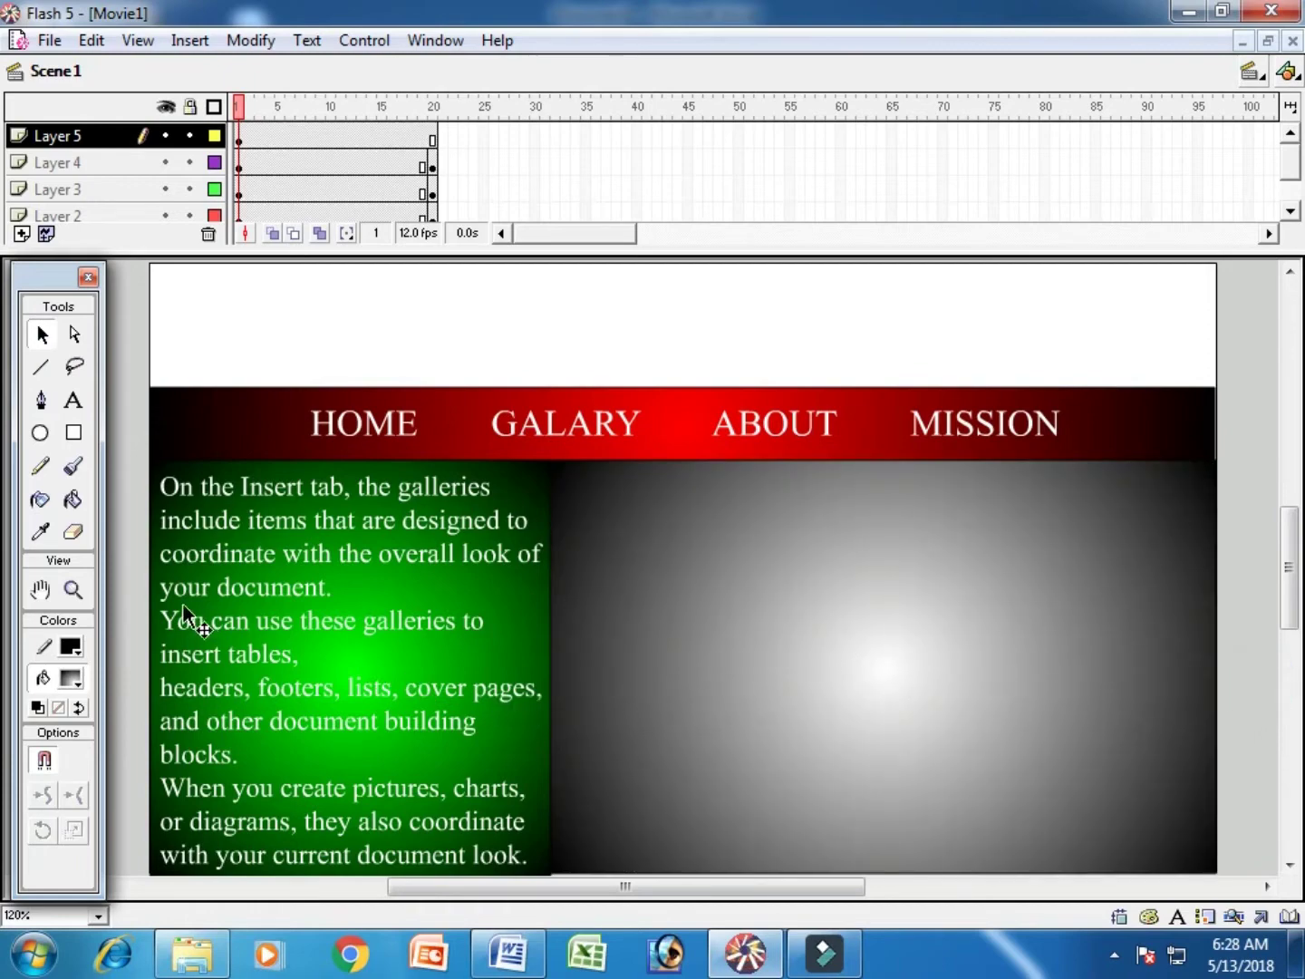
Draw a golden-yellow rectangle near the gray panel's upper-left corner and undo the extra one drawn at the panel's center
{"action": "left_click", "coordinate": [73, 435]}
{"action": "left_click", "coordinate": [70, 677]}
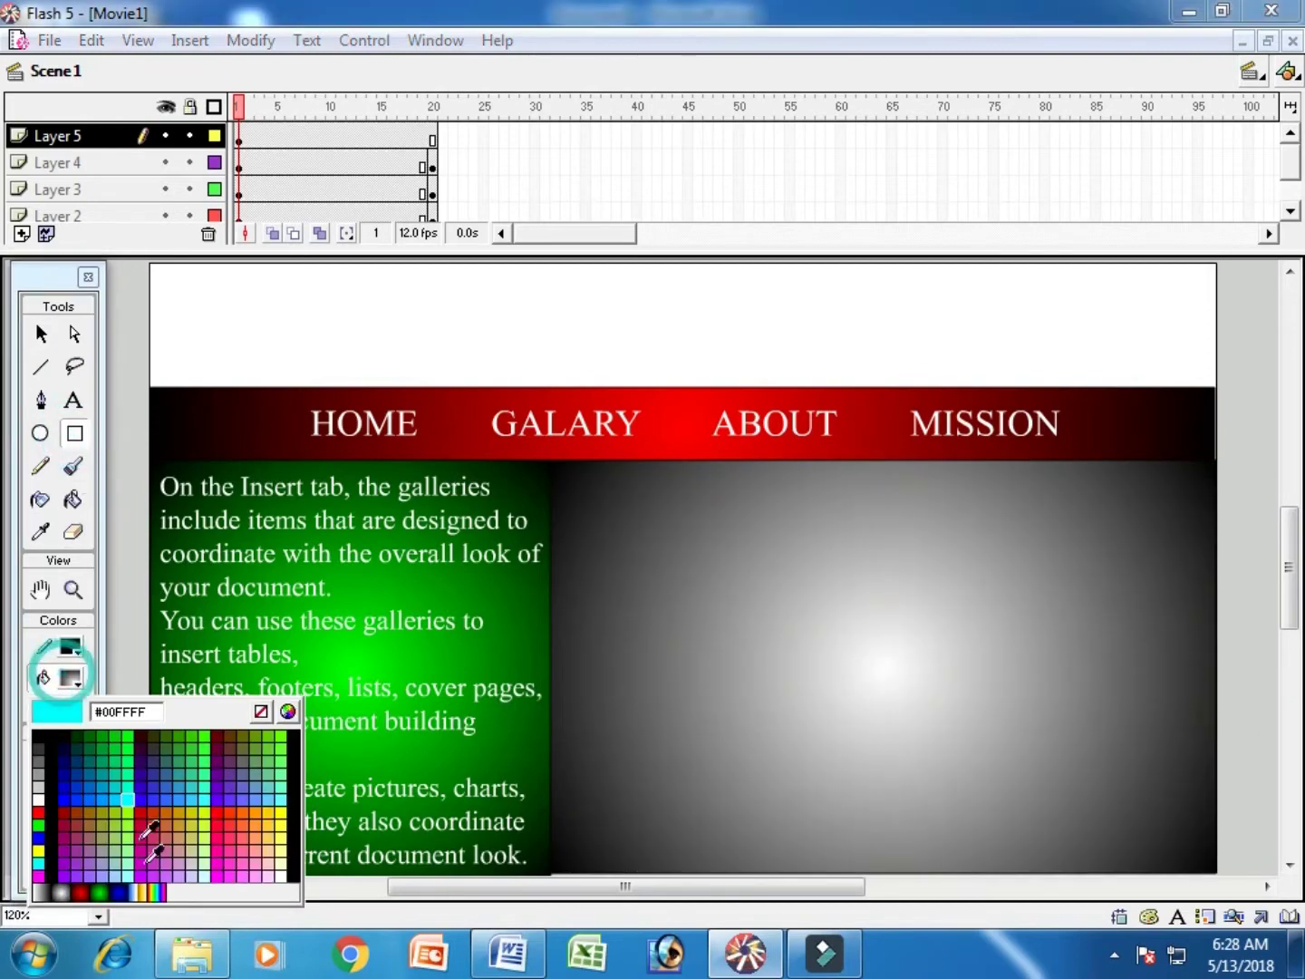
{"action": "left_click", "coordinate": [273, 809]}
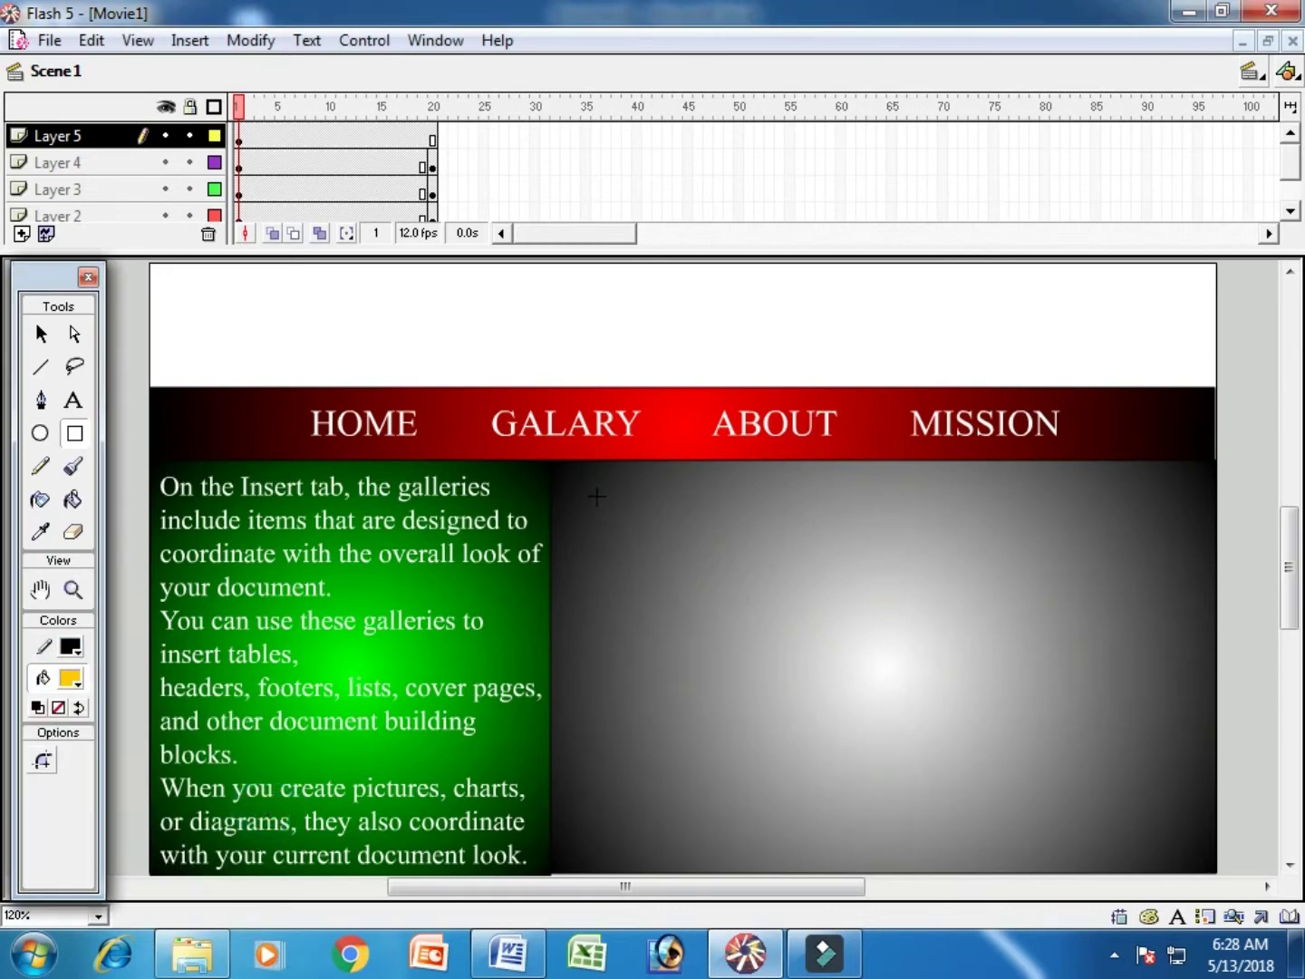
{"action": "mouse_move", "coordinate": [590, 491]}
{"action": "left_mouse_down"}
{"action": "mouse_move", "coordinate": [758, 625]}
{"action": "mouse_move", "coordinate": [730, 597]}
{"action": "left_mouse_up"}
{"action": "left_click_drag", "start_coordinate": [777, 637], "coordinate": [942, 750]}
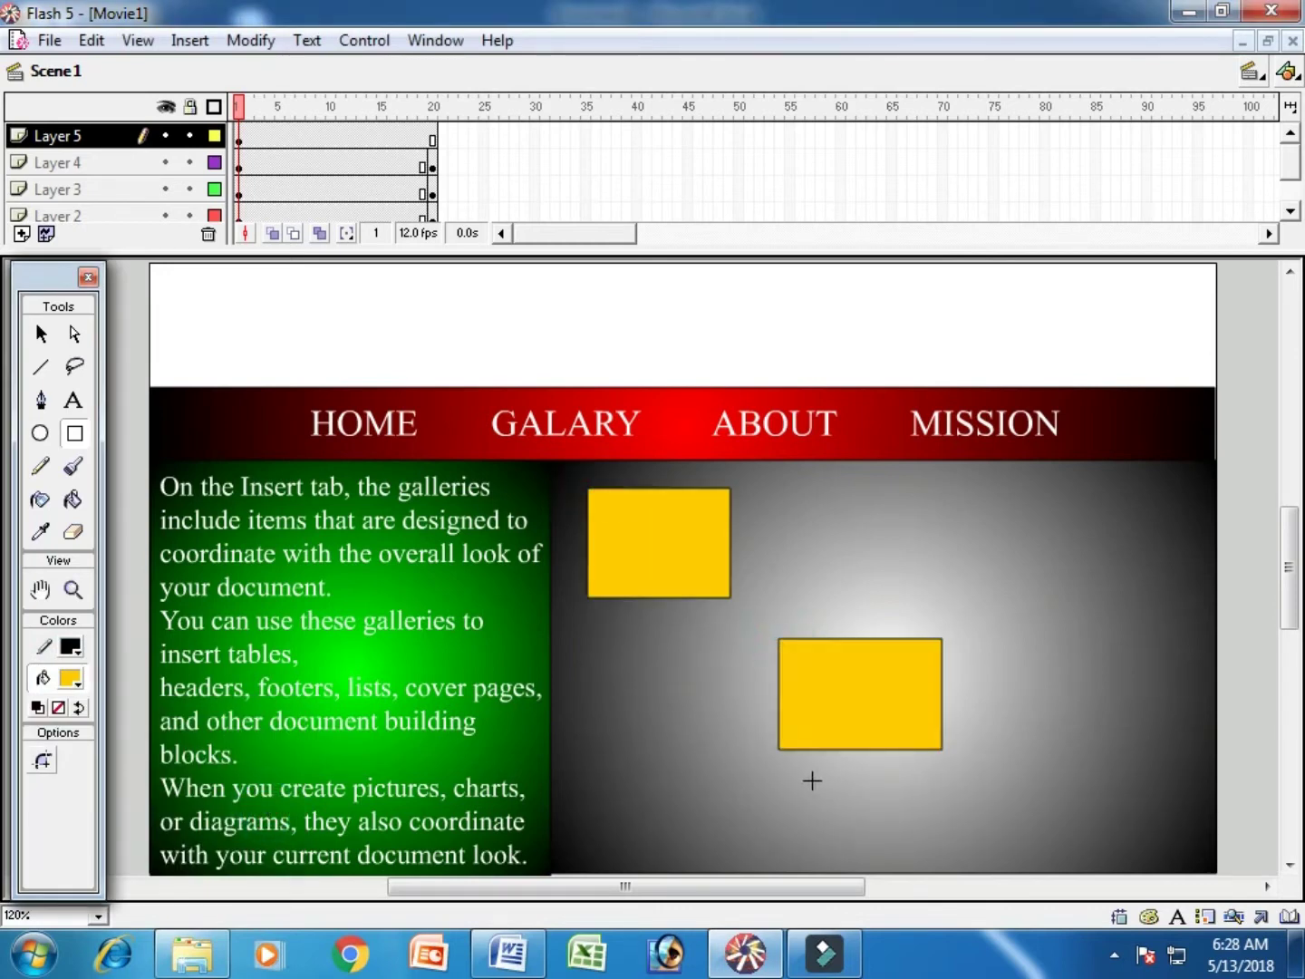
{"action": "key", "text": "ctrl+z"}
Scale the yellow rectangle so it fills nearly the whole gray panel, leaving a narrow gray border on every side
{"action": "left_click", "coordinate": [37, 338]}
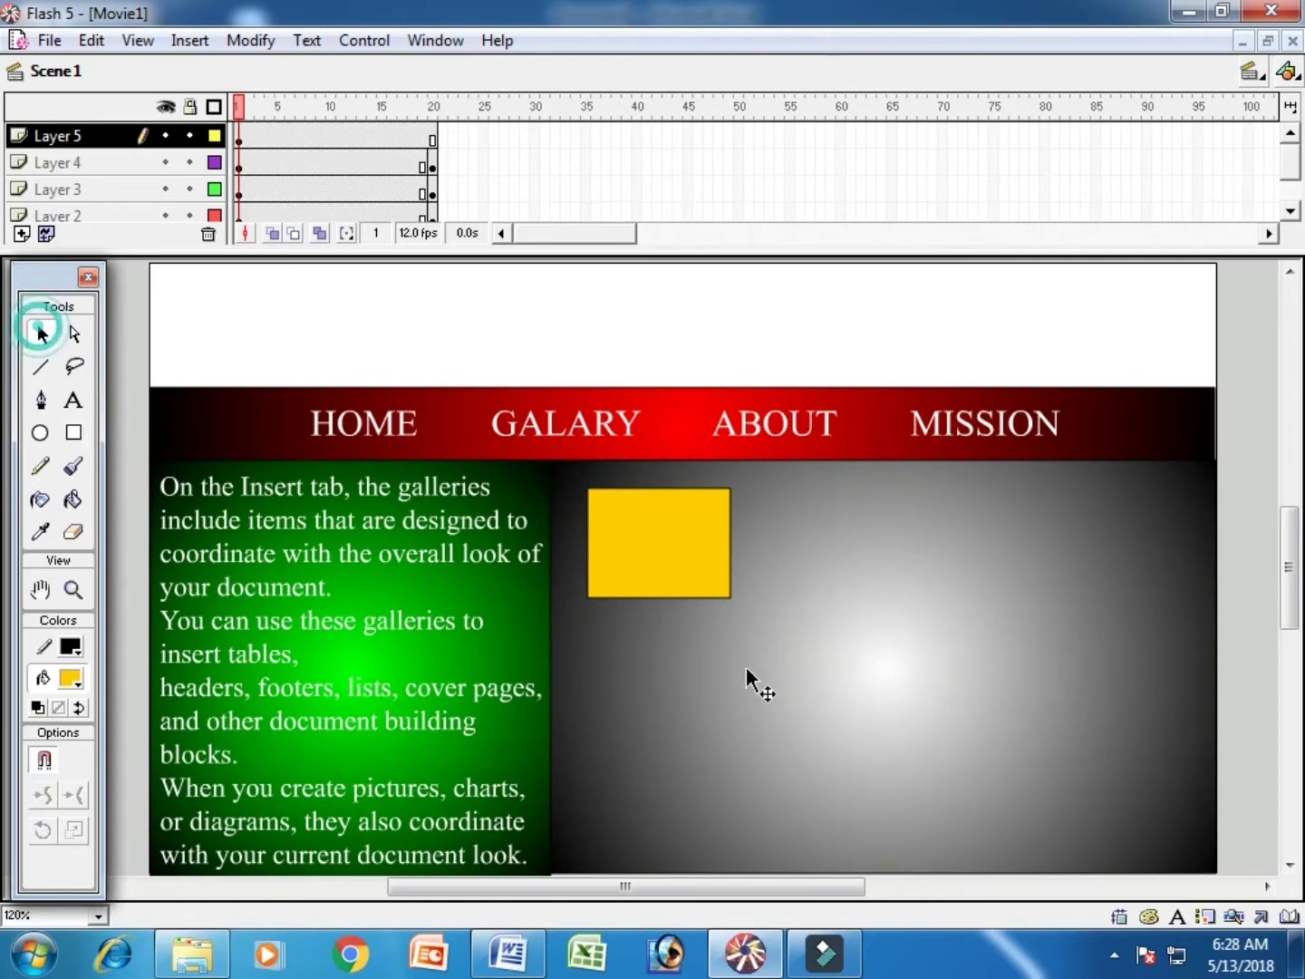
{"action": "left_click", "coordinate": [710, 539]}
{"action": "right_click", "coordinate": [708, 551]}
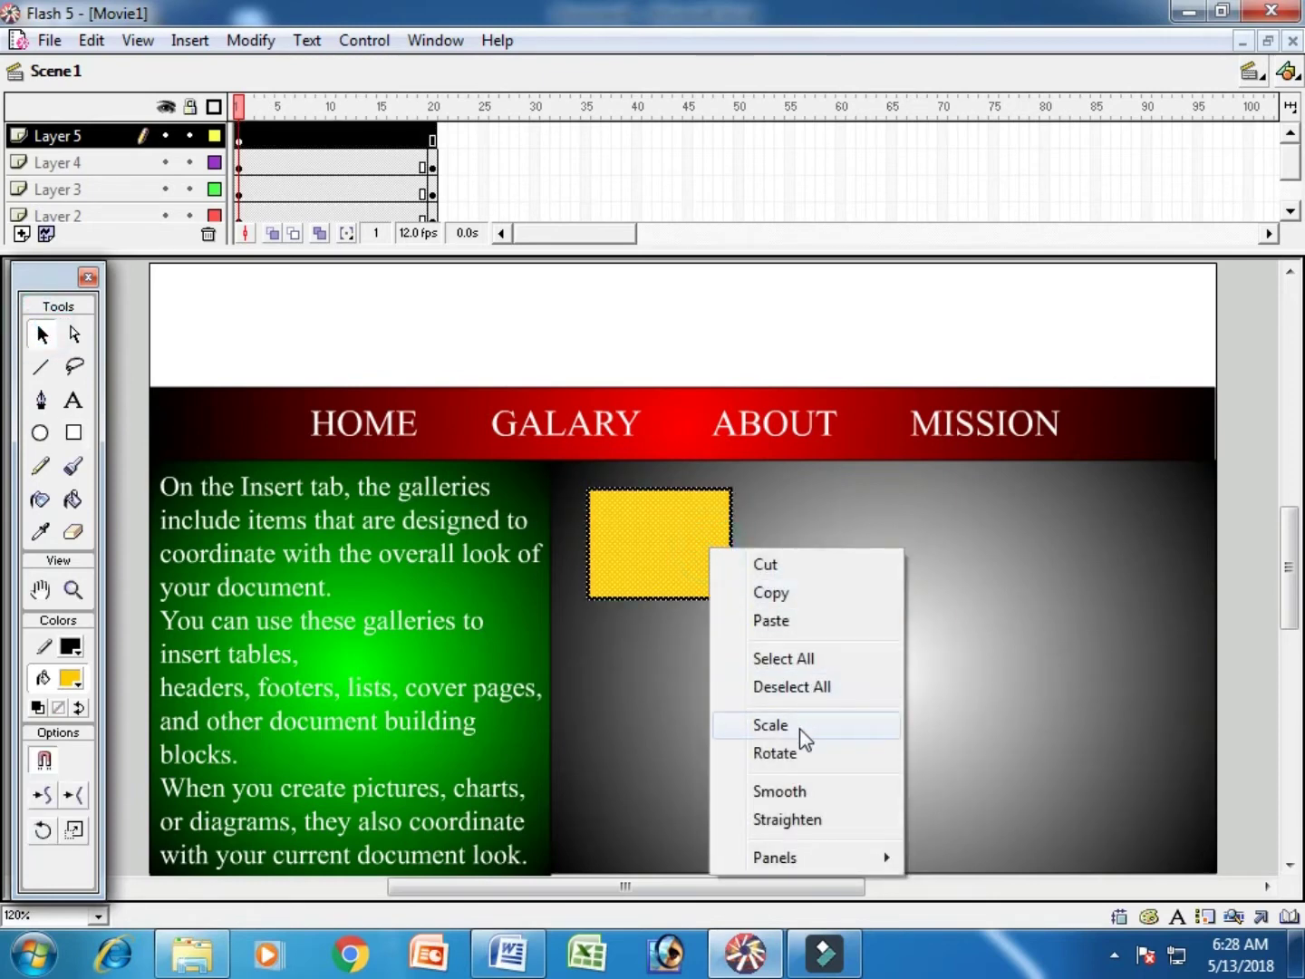
{"action": "left_click", "coordinate": [797, 727]}
{"action": "left_click_drag", "start_coordinate": [731, 598], "coordinate": [1123, 858]}
{"action": "left_click_drag", "start_coordinate": [1073, 675], "coordinate": [1193, 679]}
{"action": "left_click_drag", "start_coordinate": [894, 488], "coordinate": [896, 480]}
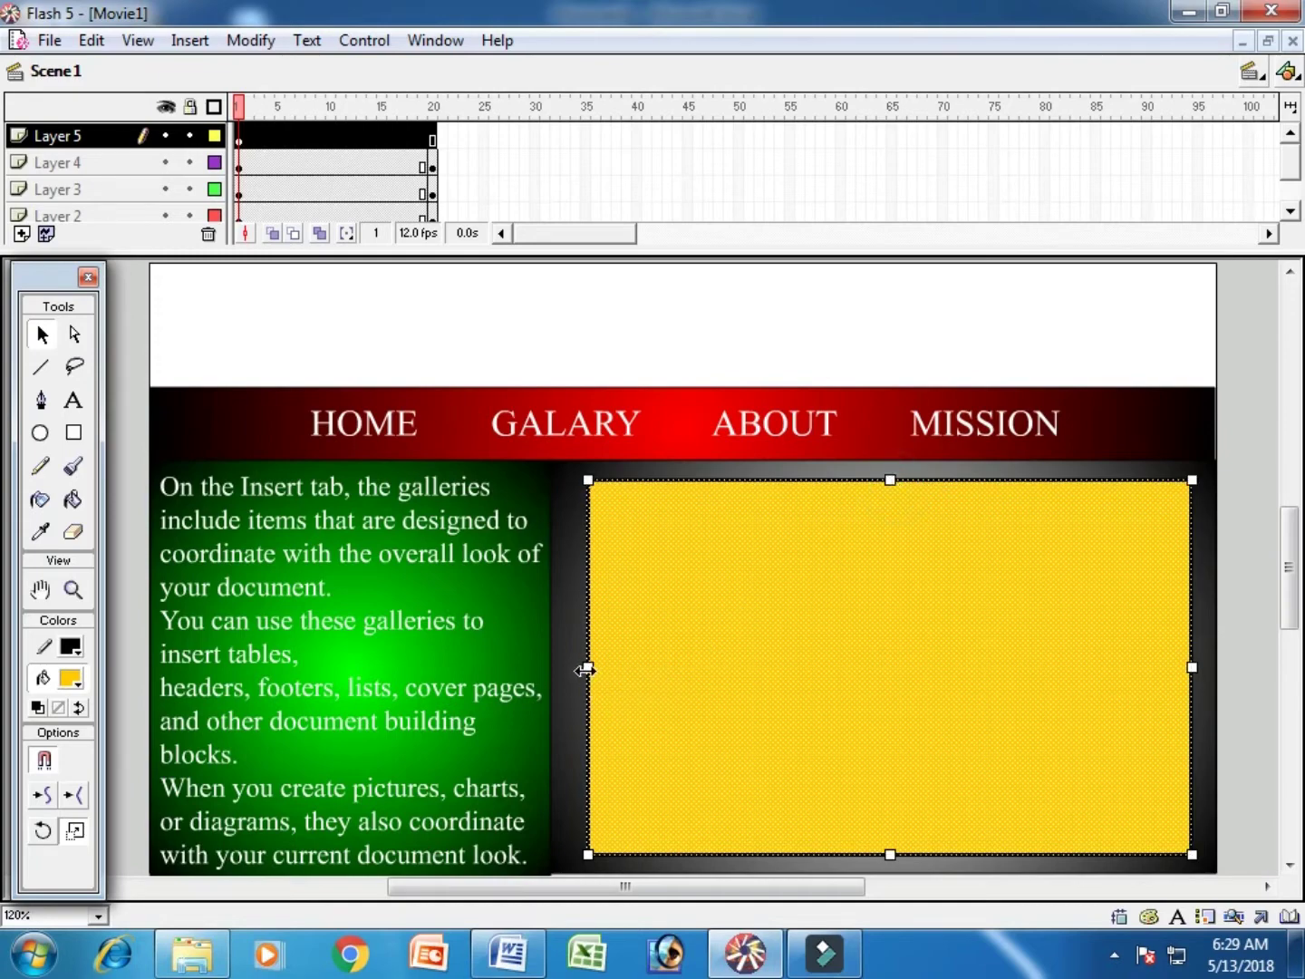
{"action": "left_click_drag", "start_coordinate": [588, 669], "coordinate": [576, 669]}
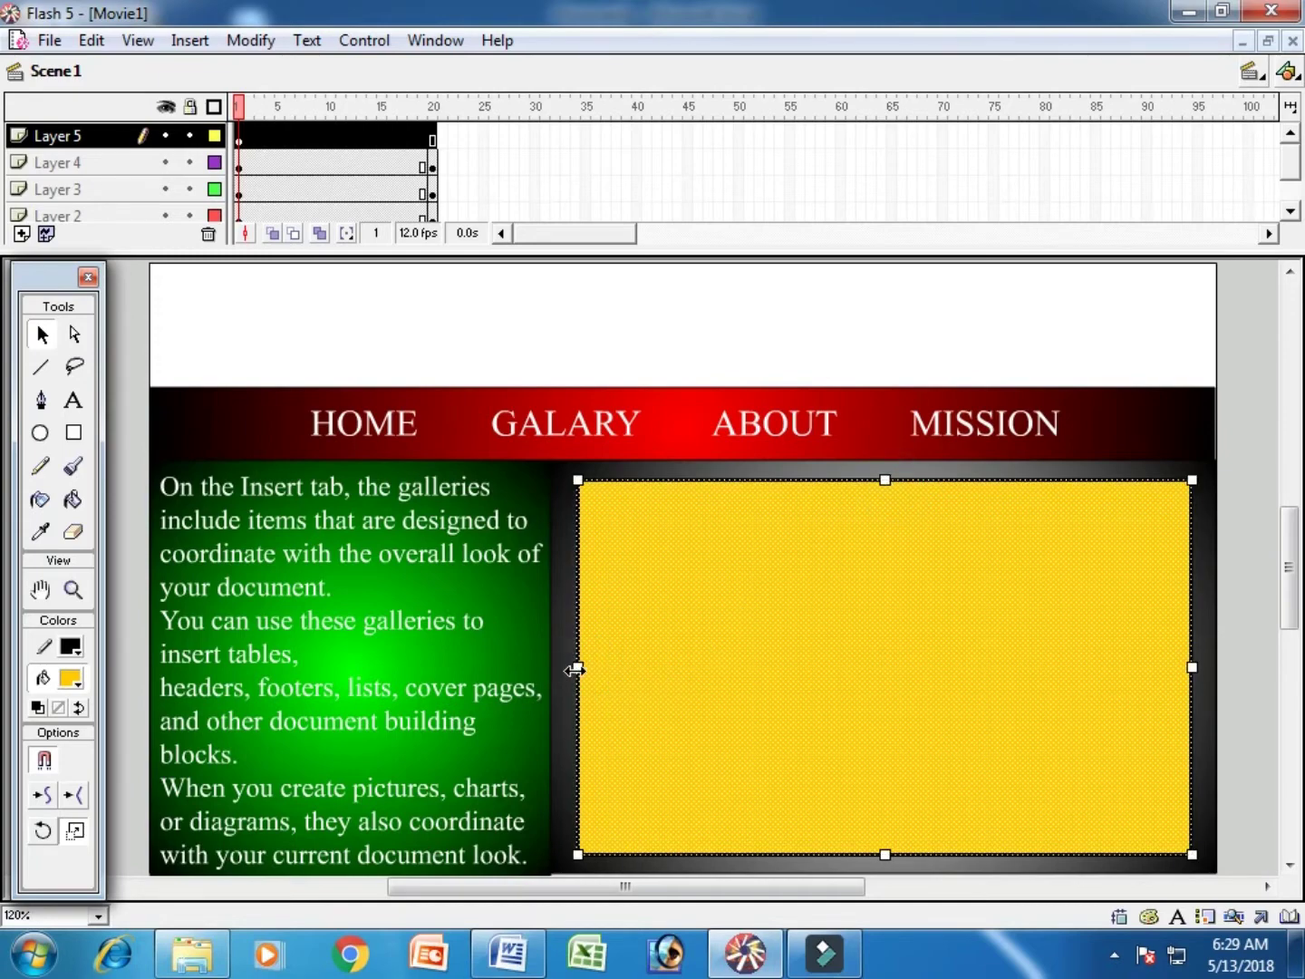
{"action": "left_click", "coordinate": [1256, 666]}
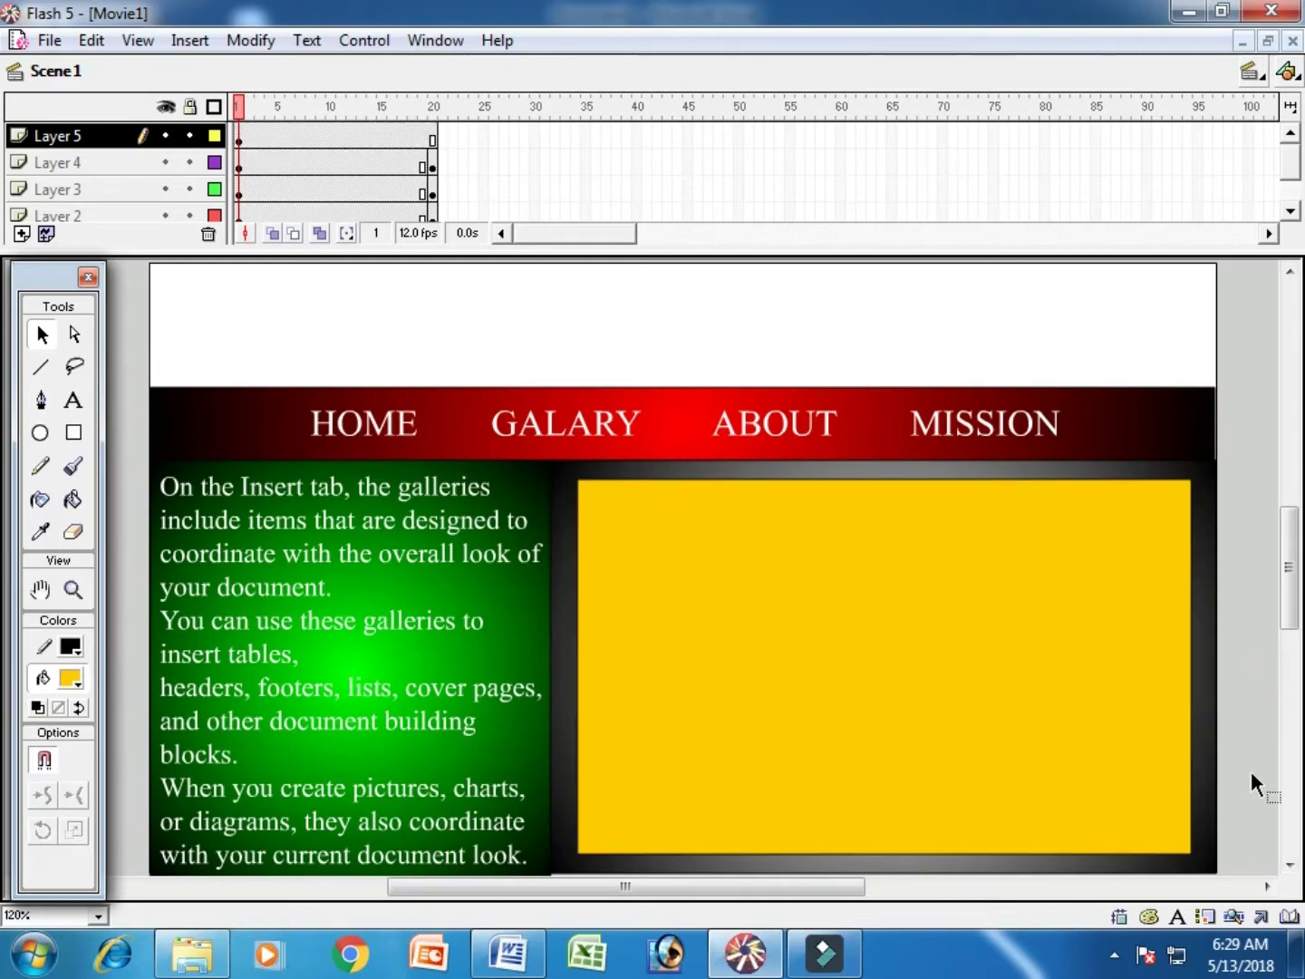
Insert a keyframe at frame 20 of Layer 5, add a new layer above it and select that layer's first frame
{"action": "left_click", "coordinate": [429, 135]}
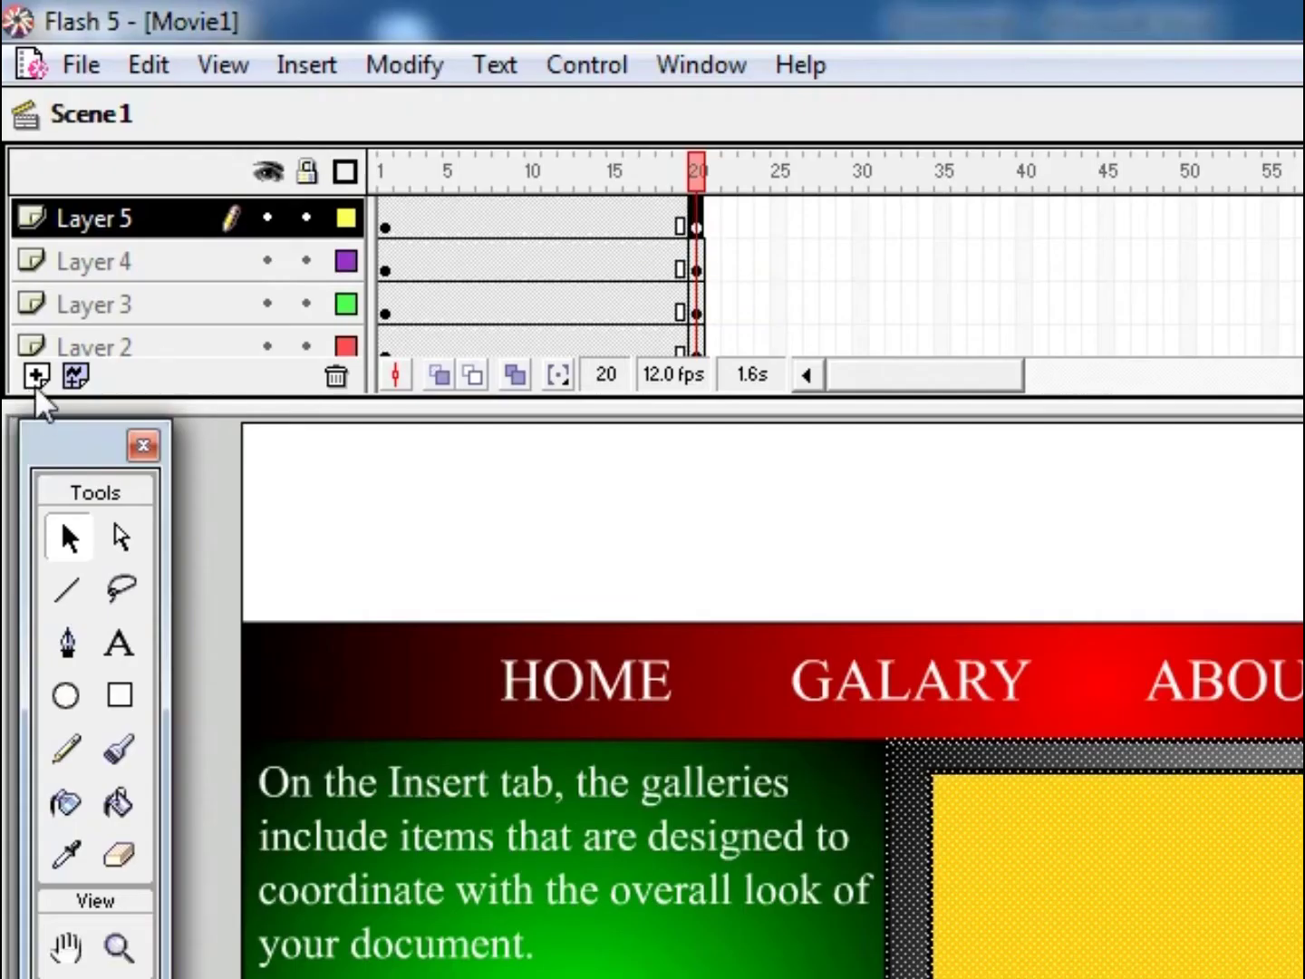
{"action": "left_click", "coordinate": [37, 375]}
{"action": "left_click", "coordinate": [388, 218]}
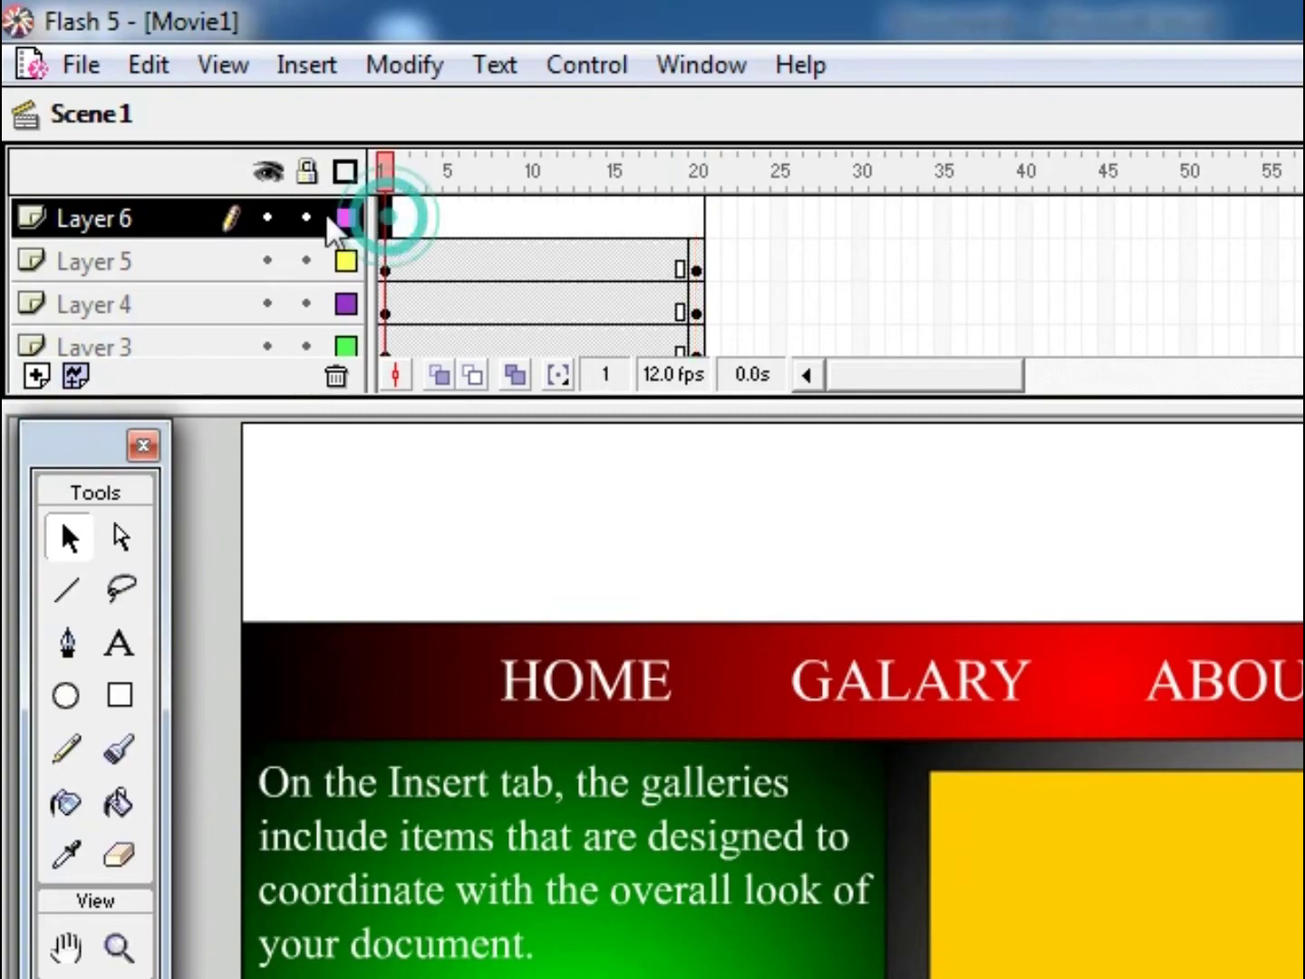
Import only the image 02 from the Animal Wallpapers folder, without the rest of its sequence
{"action": "left_click", "coordinate": [82, 67]}
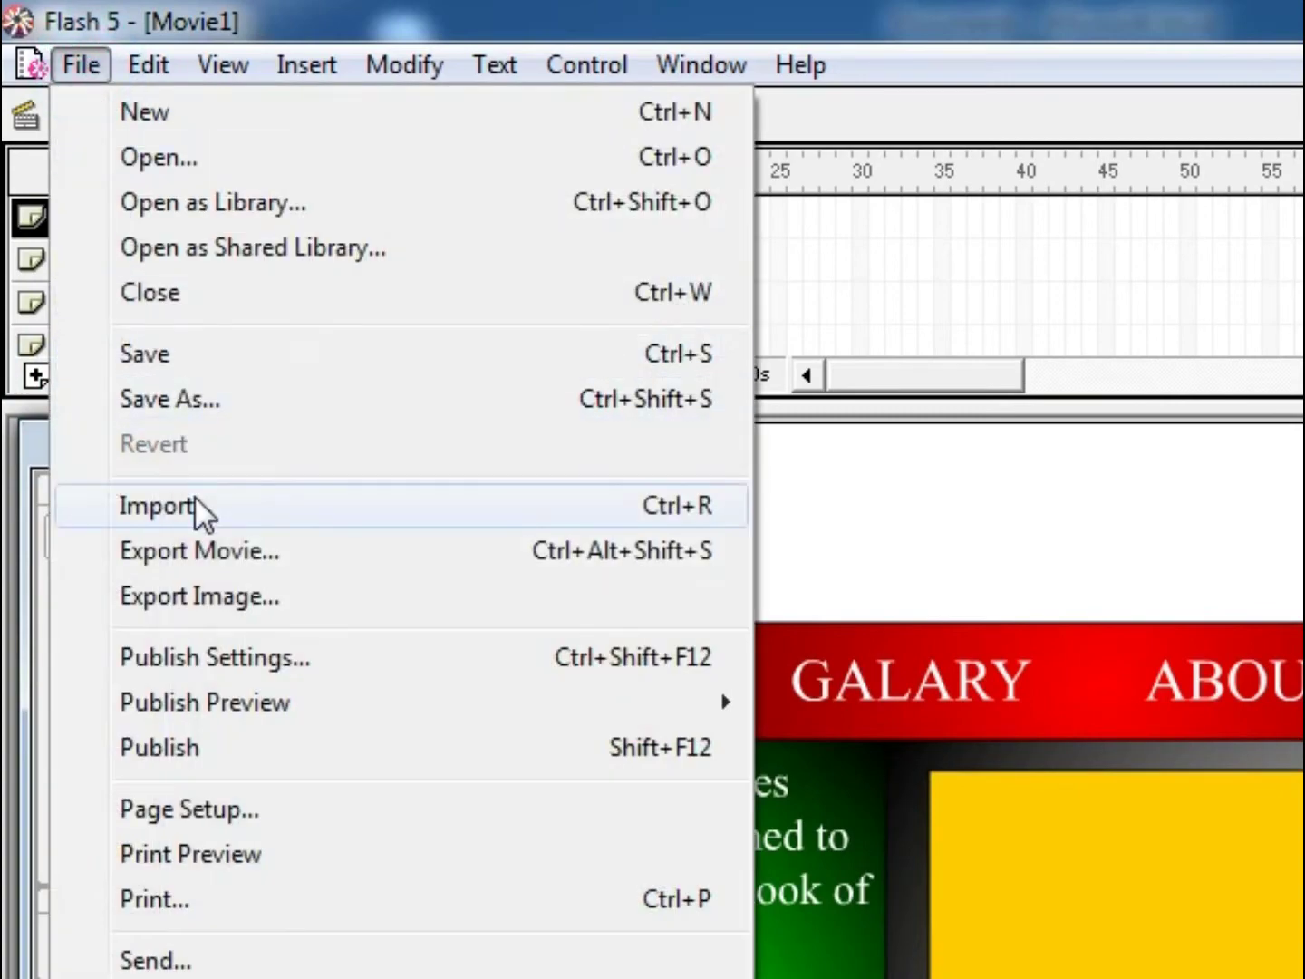
{"action": "left_click", "coordinate": [588, 508]}
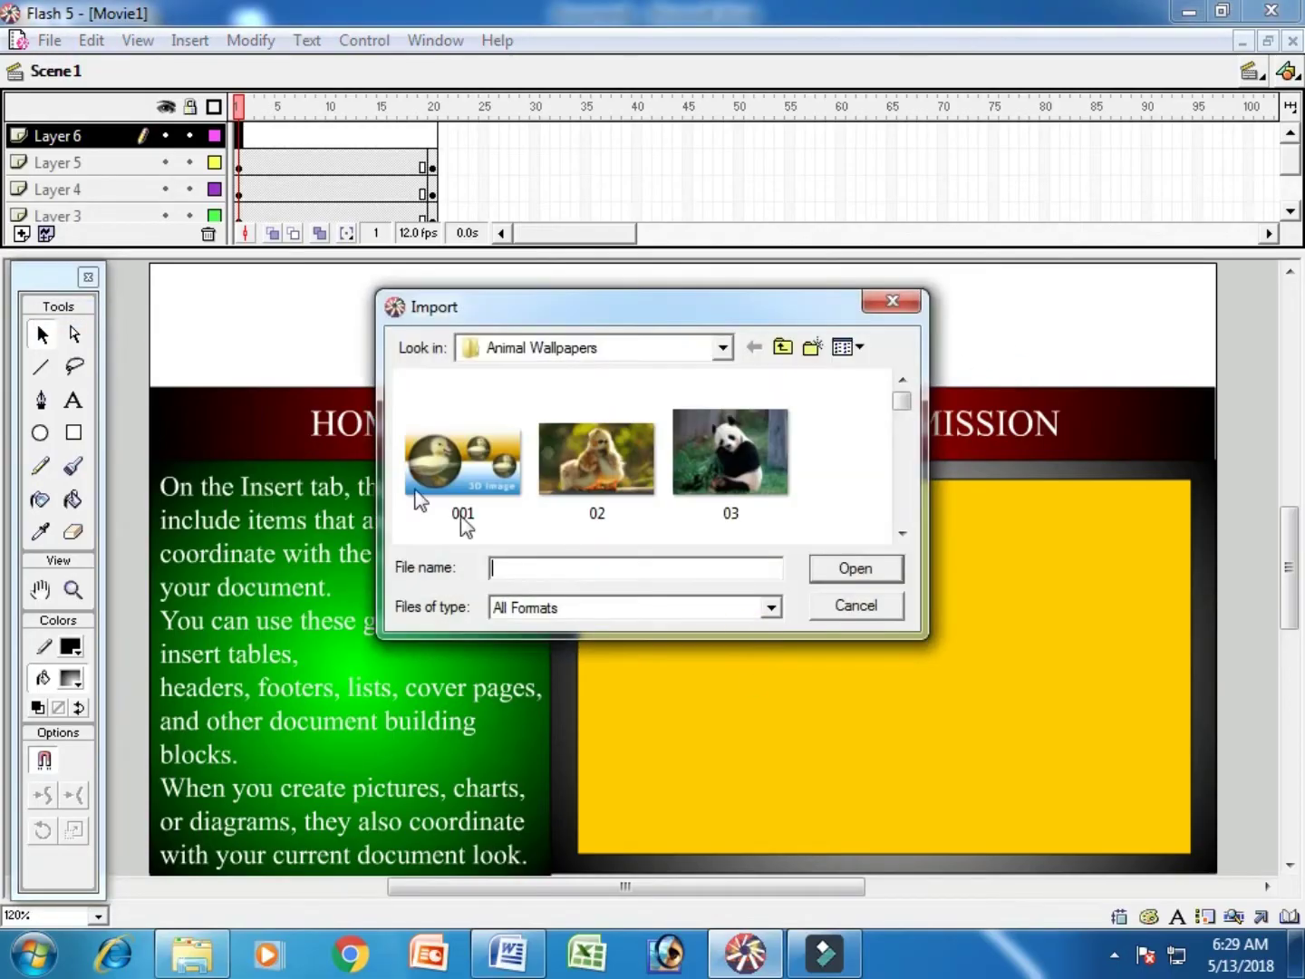
{"action": "left_click", "coordinate": [901, 533]}
{"action": "left_click", "coordinate": [640, 404]}
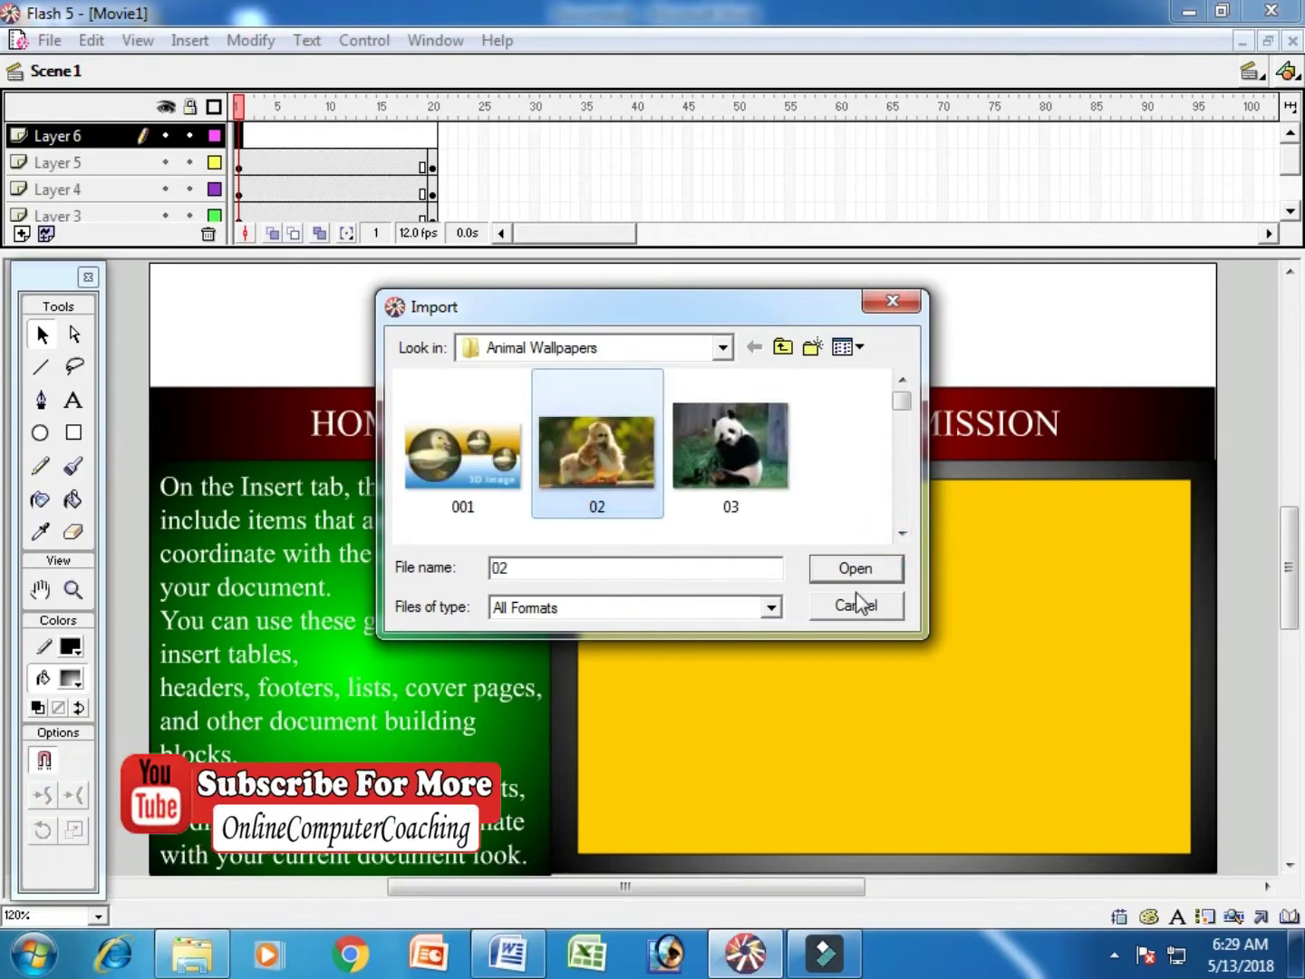
{"action": "left_click", "coordinate": [874, 566]}
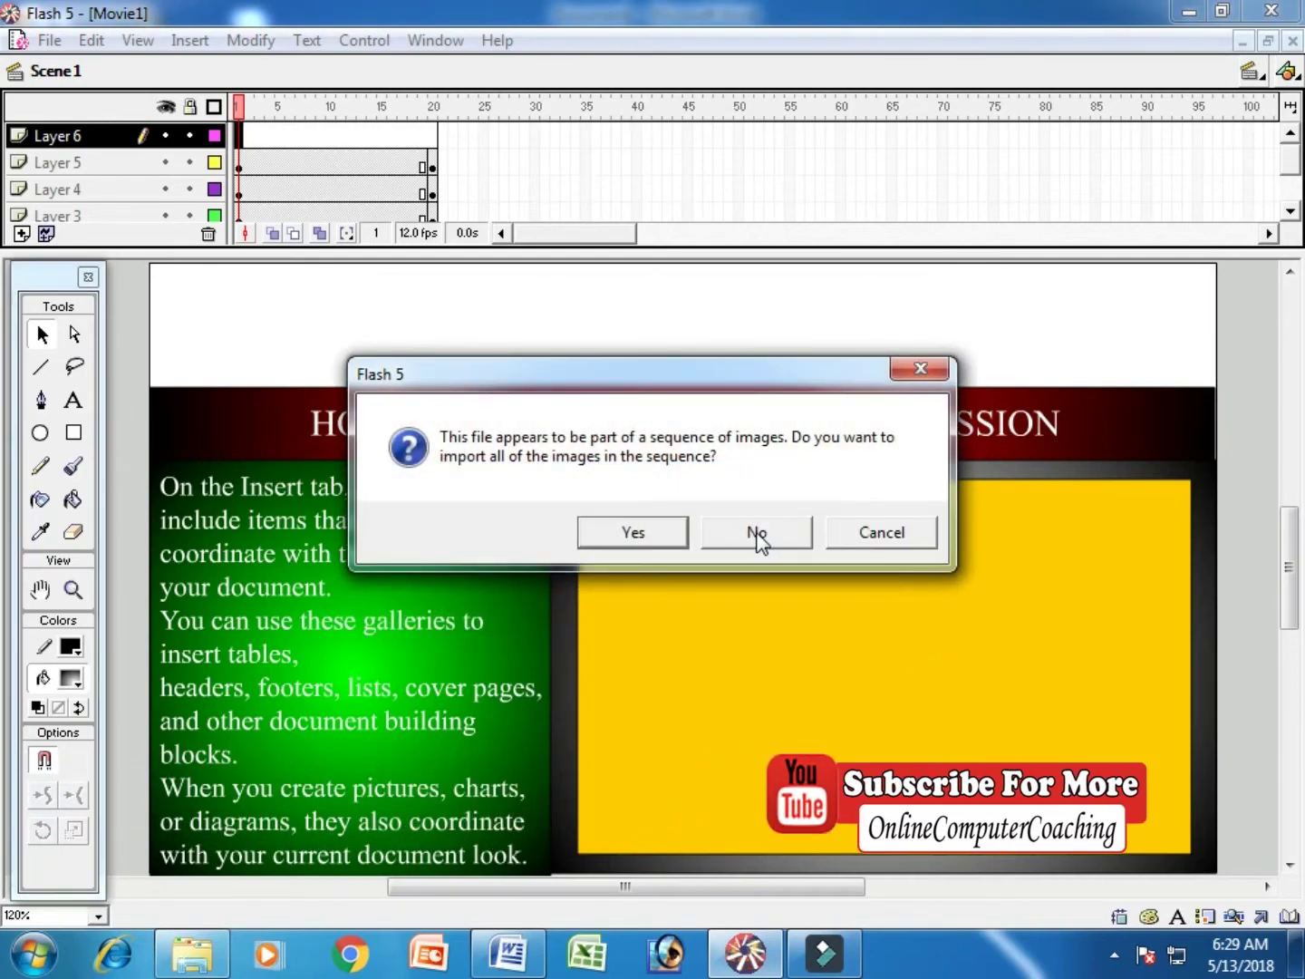
{"action": "left_click", "coordinate": [757, 534]}
Scale the imported chick picture down and align its upper-left corner with that of the yellow rectangle
{"action": "right_click", "coordinate": [278, 351]}
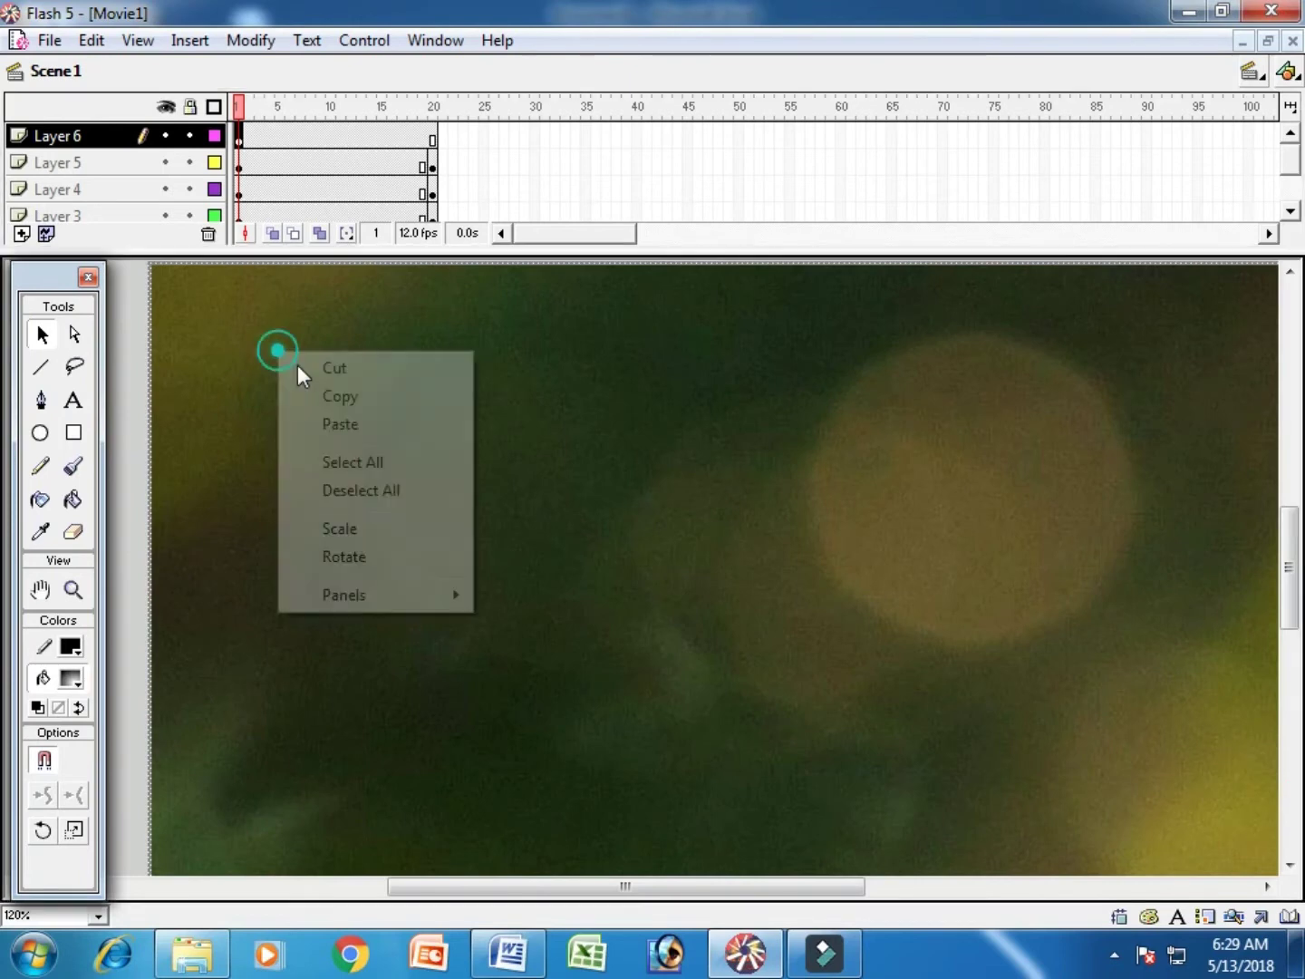
{"action": "left_click", "coordinate": [397, 523]}
{"action": "left_click_drag", "start_coordinate": [151, 265], "coordinate": [953, 711]}
{"action": "left_click_drag", "start_coordinate": [698, 519], "coordinate": [902, 664]}
{"action": "left_click_drag", "start_coordinate": [1020, 785], "coordinate": [441, 360]}
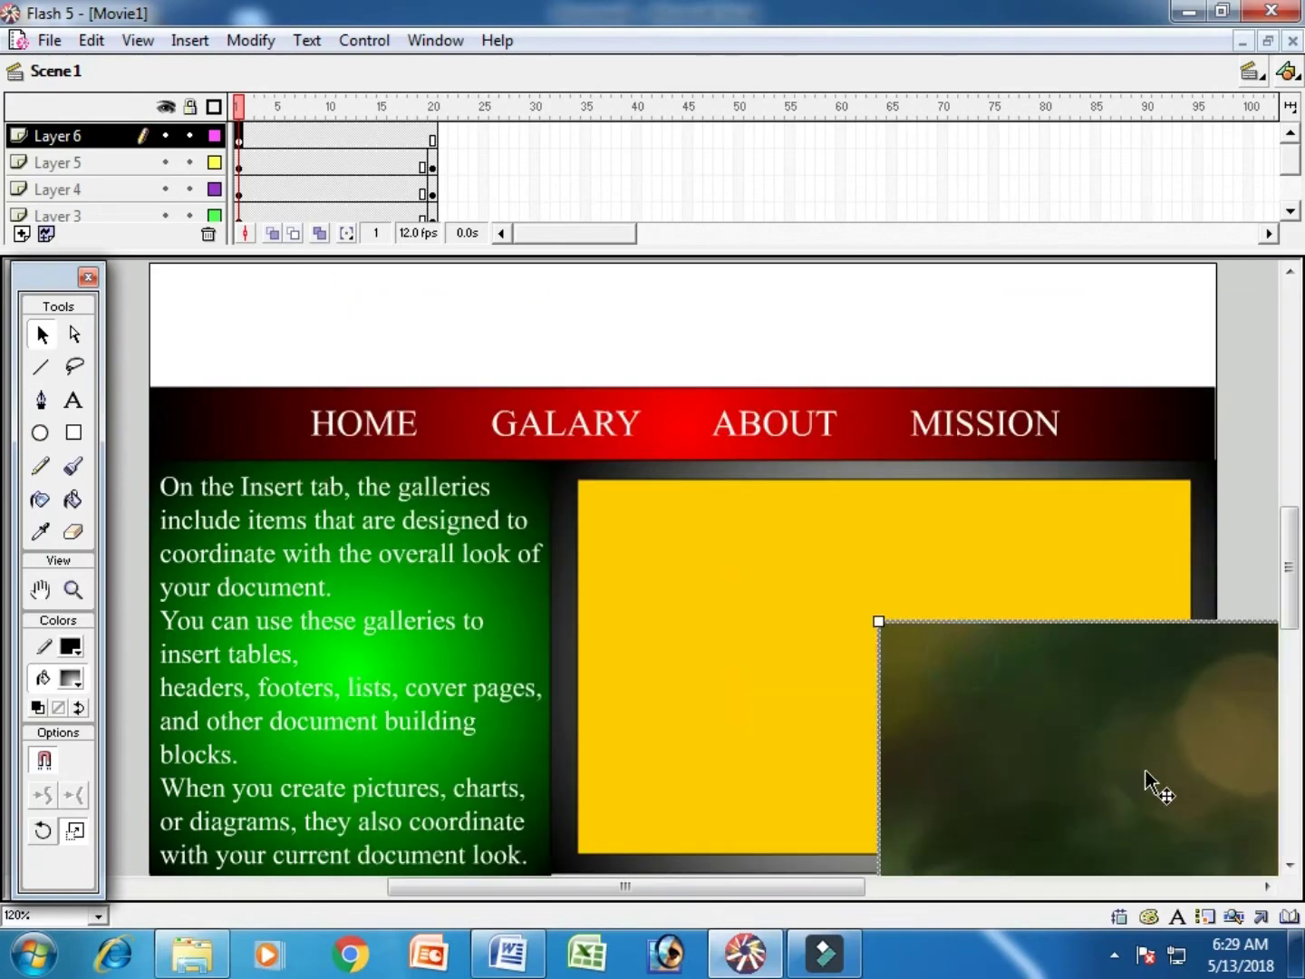
{"action": "left_click_drag", "start_coordinate": [1156, 788], "coordinate": [732, 711]}
{"action": "left_click_drag", "start_coordinate": [825, 786], "coordinate": [661, 543]}
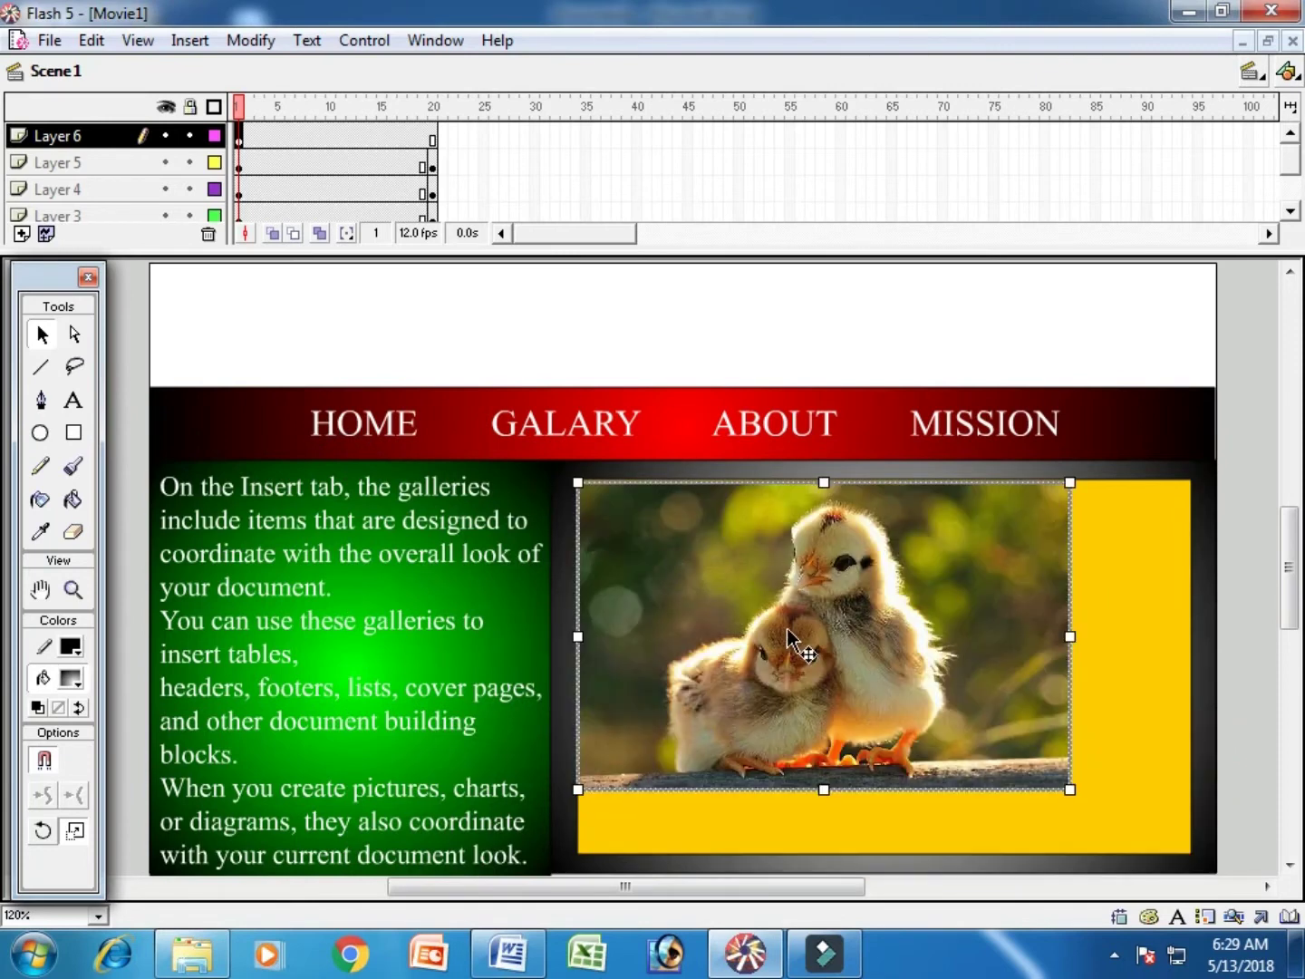
{"action": "key", "text": "Up"}
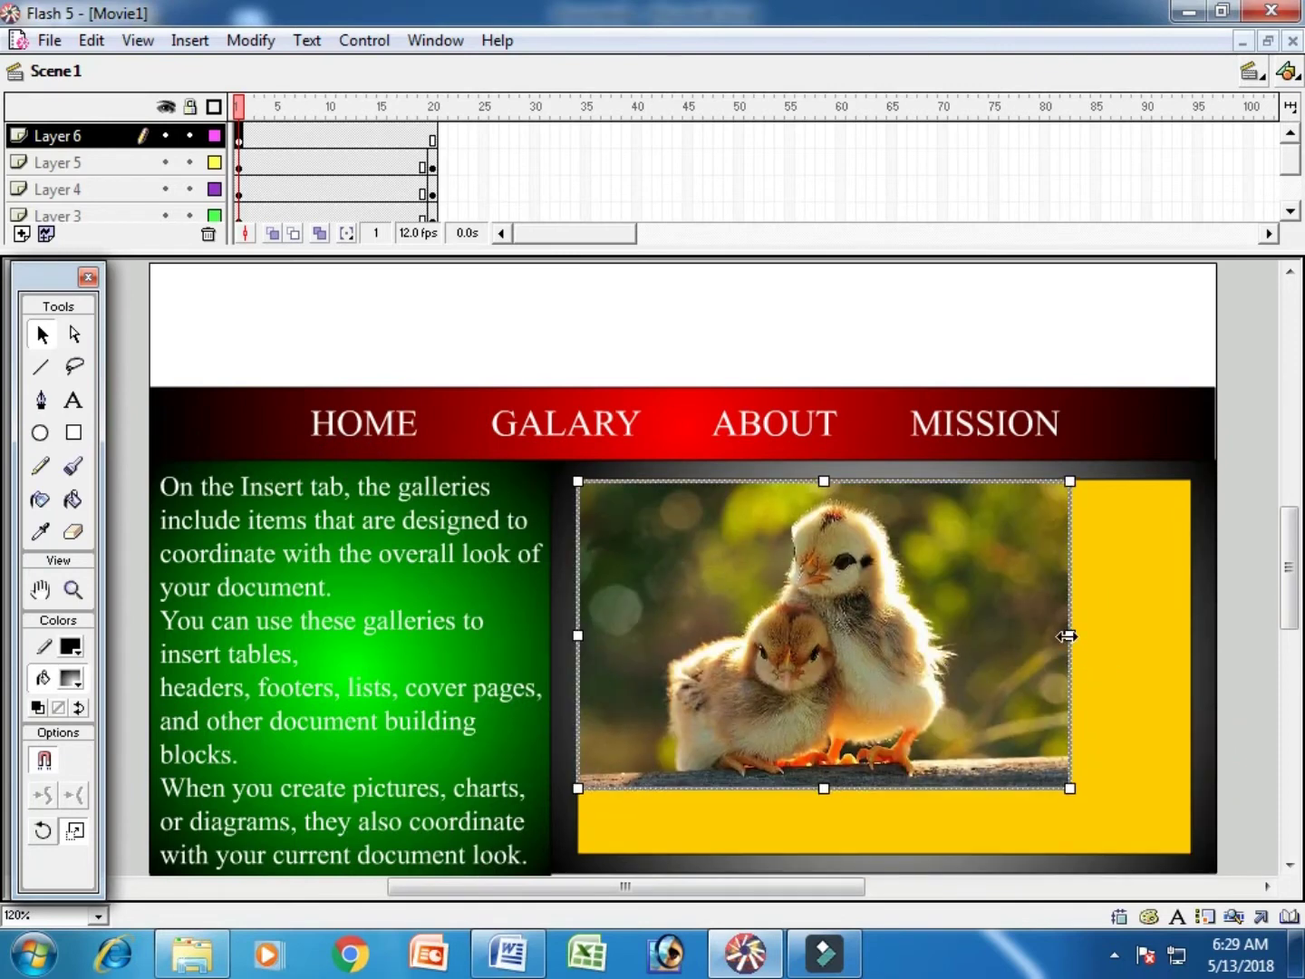
Stretch the chick picture's width and height so it covers the yellow rectangle completely
{"action": "left_click_drag", "start_coordinate": [1066, 636], "coordinate": [1192, 636]}
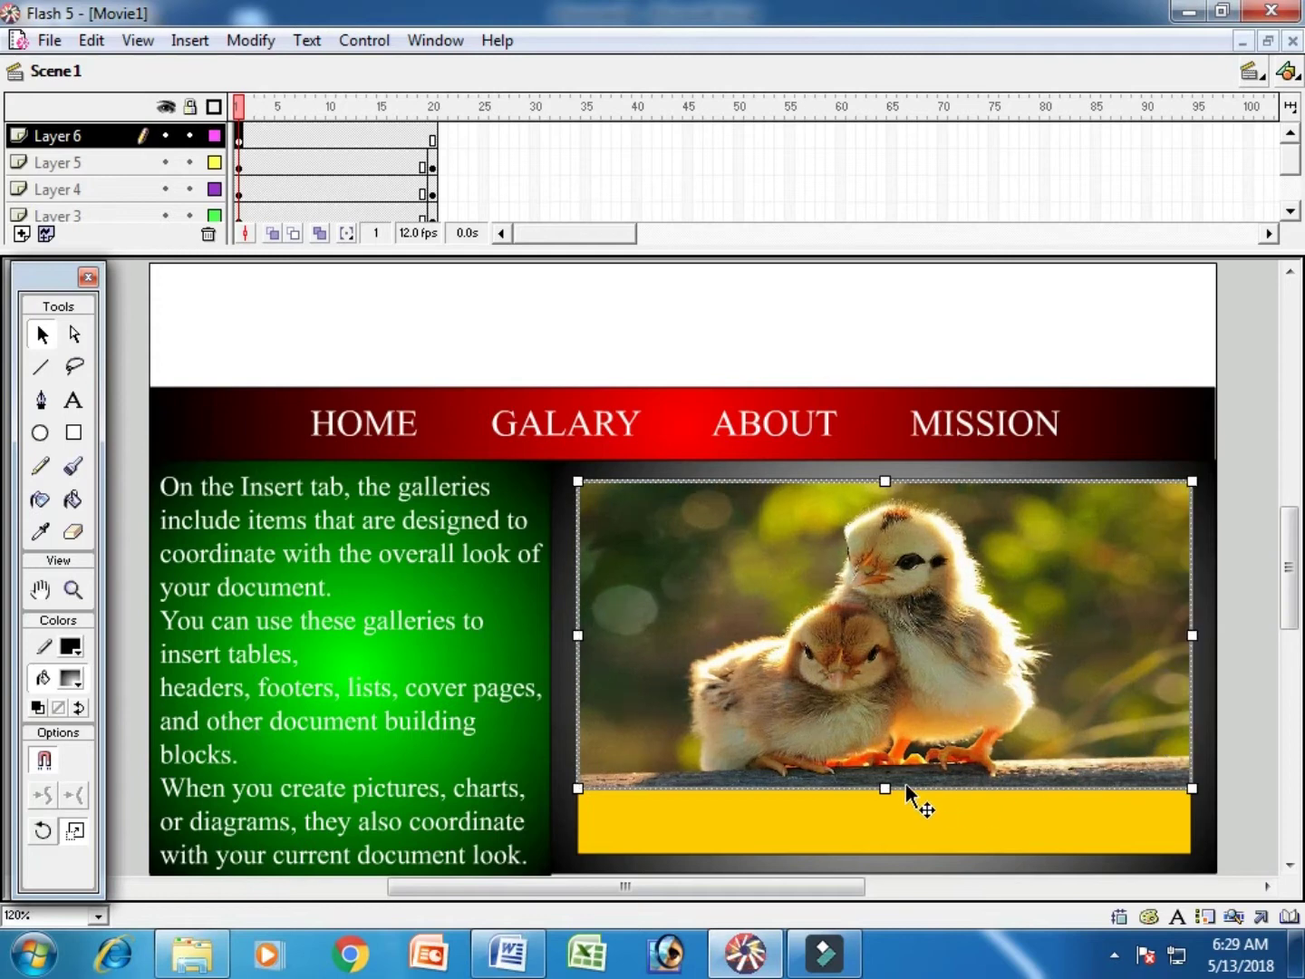
{"action": "left_click_drag", "start_coordinate": [888, 785], "coordinate": [890, 843]}
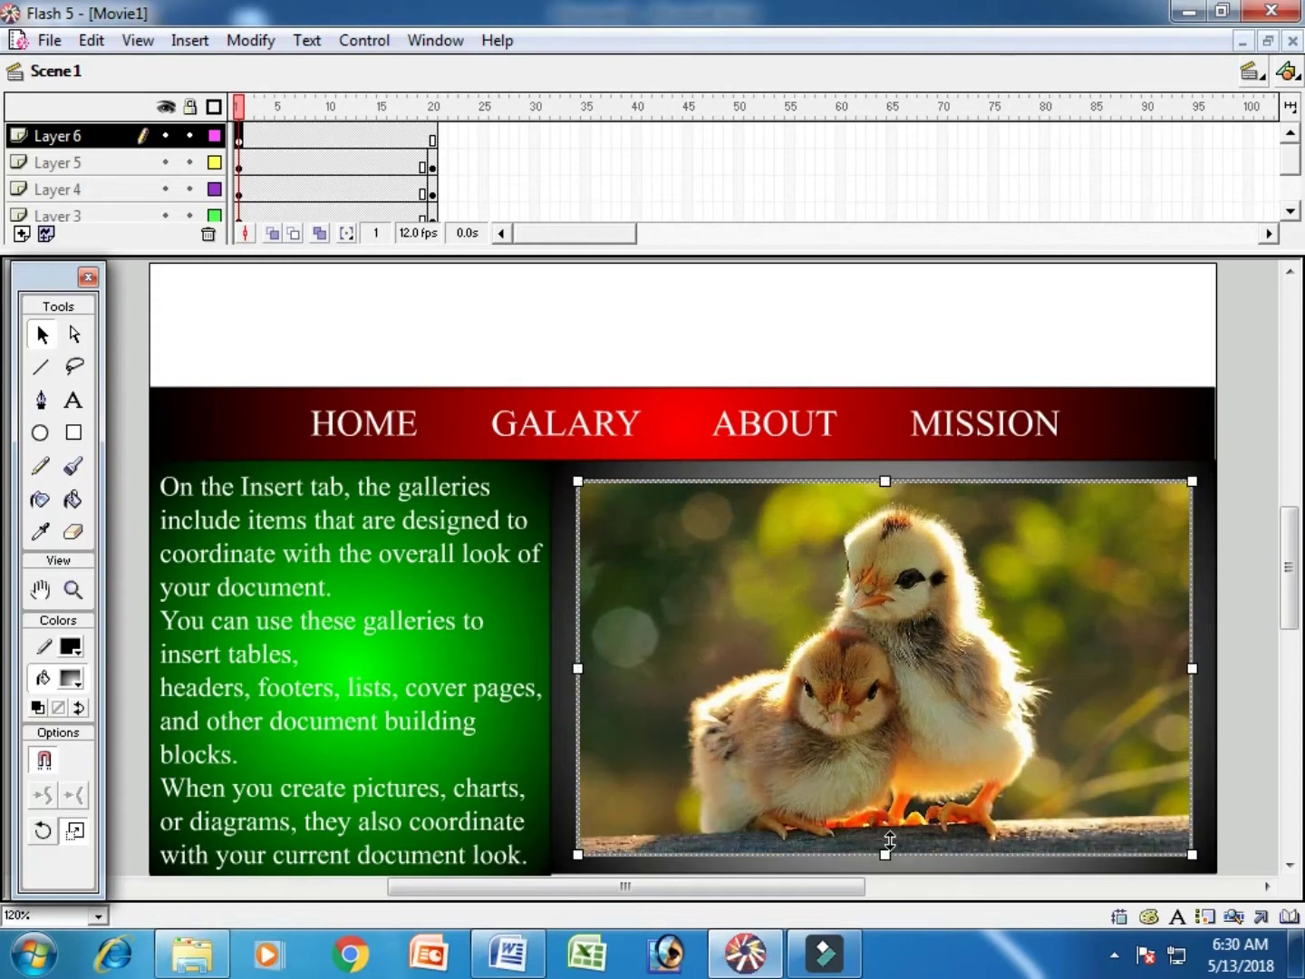
{"action": "left_click", "coordinate": [1252, 834]}
{"action": "left_click", "coordinate": [1096, 768]}
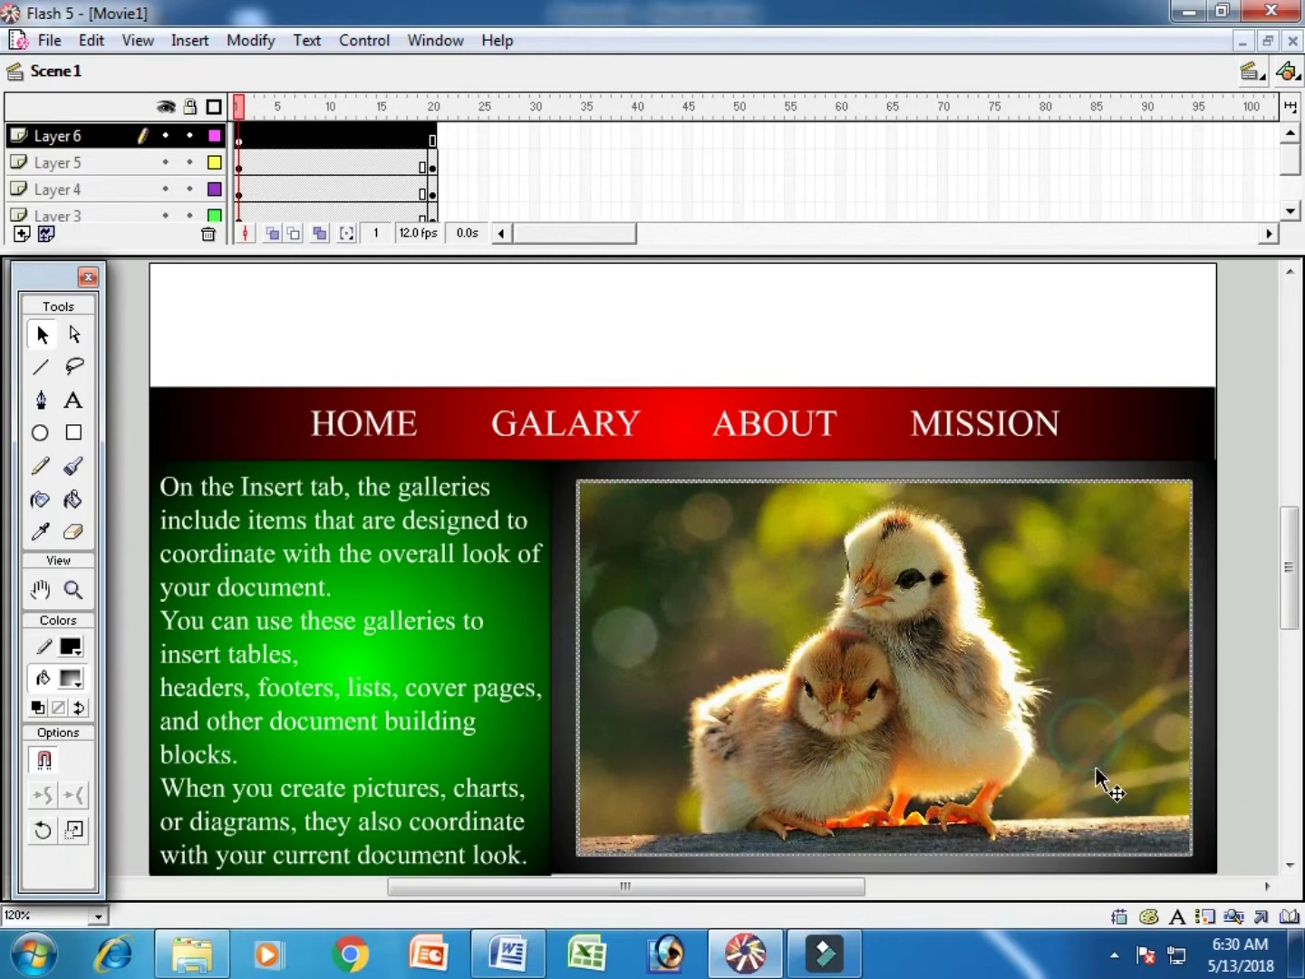
{"action": "left_click", "coordinate": [1238, 751]}
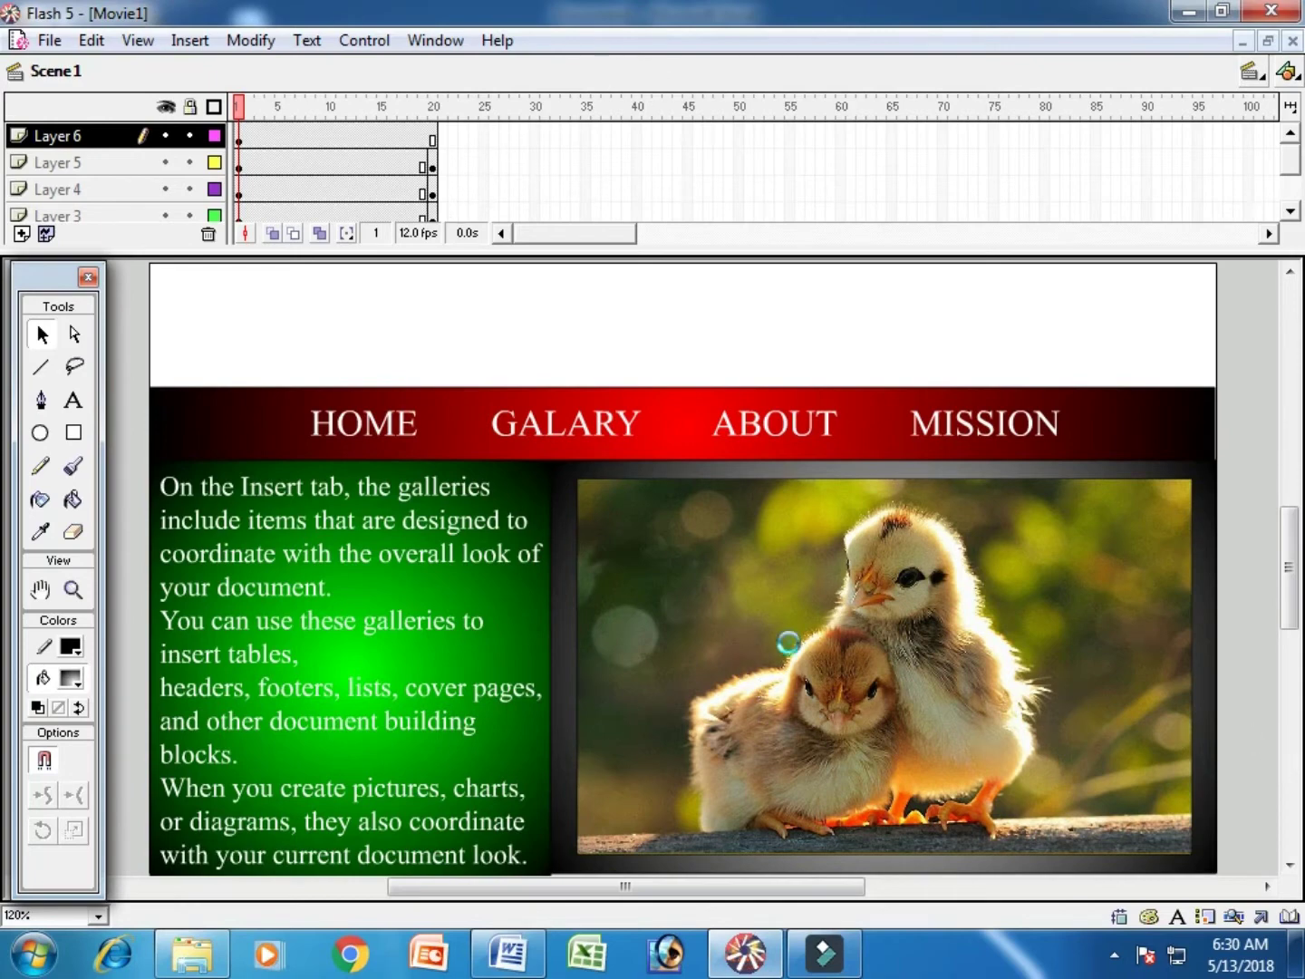
Show the object info for the chick picture and set its width to 380 and height to 220
{"action": "left_click", "coordinate": [787, 643]}
{"action": "left_click", "coordinate": [435, 40]}
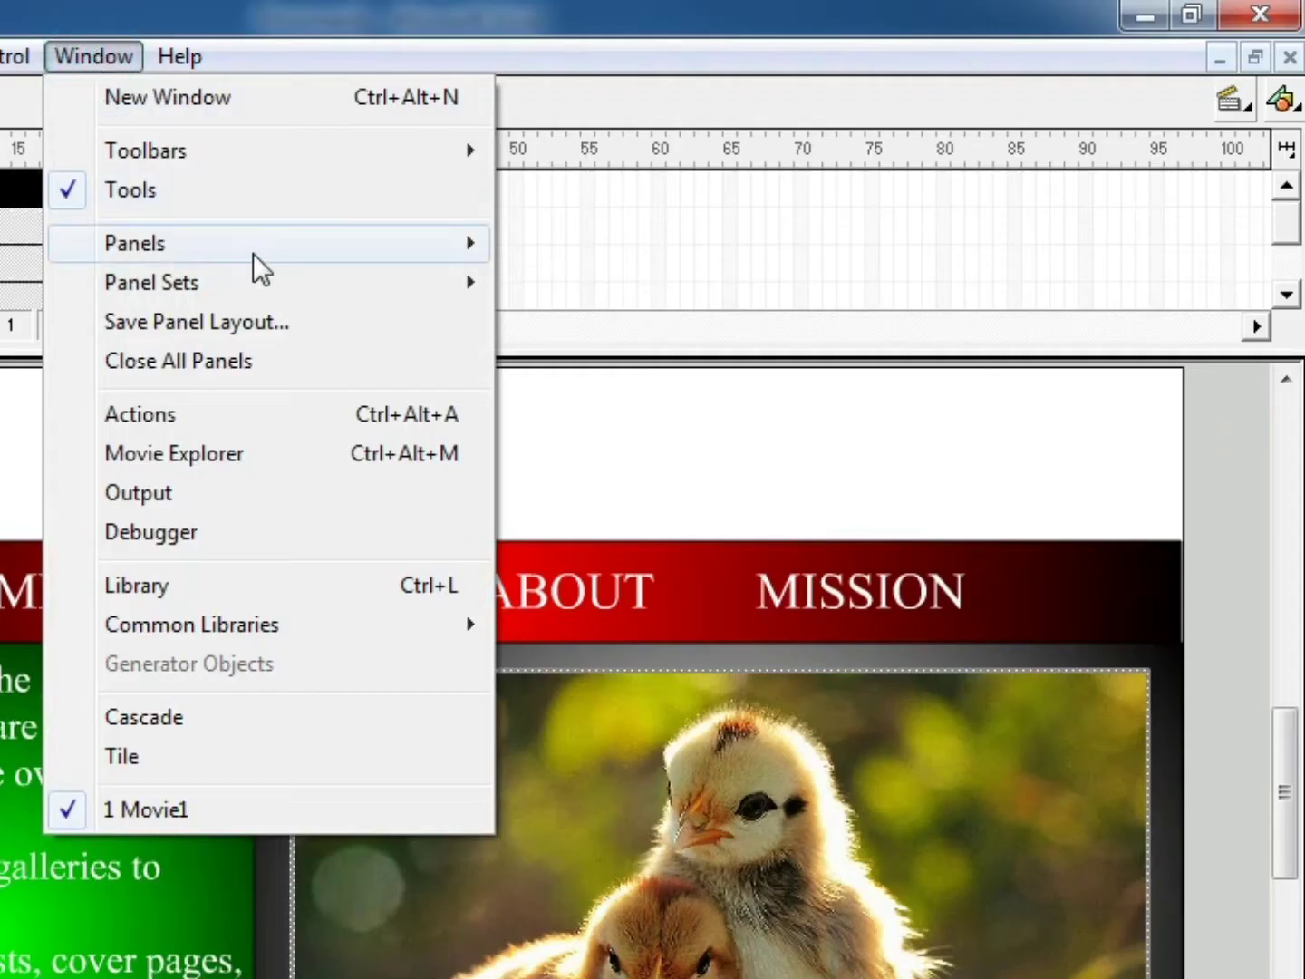
{"action": "mouse_move", "coordinate": [312, 263]}
{"action": "left_click", "coordinate": [665, 245]}
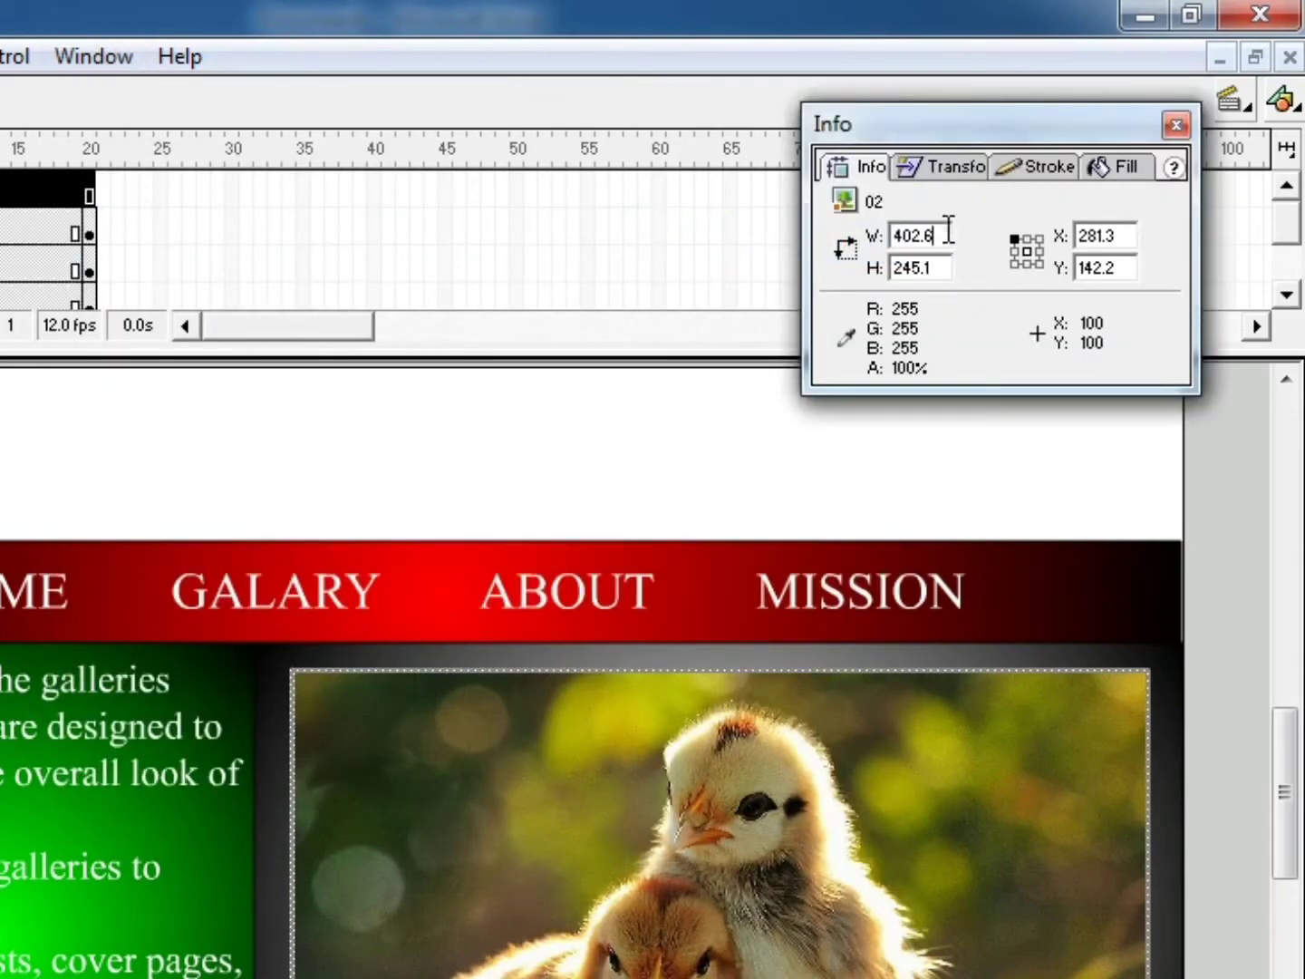
{"action": "left_click_drag", "start_coordinate": [948, 234], "coordinate": [875, 216]}
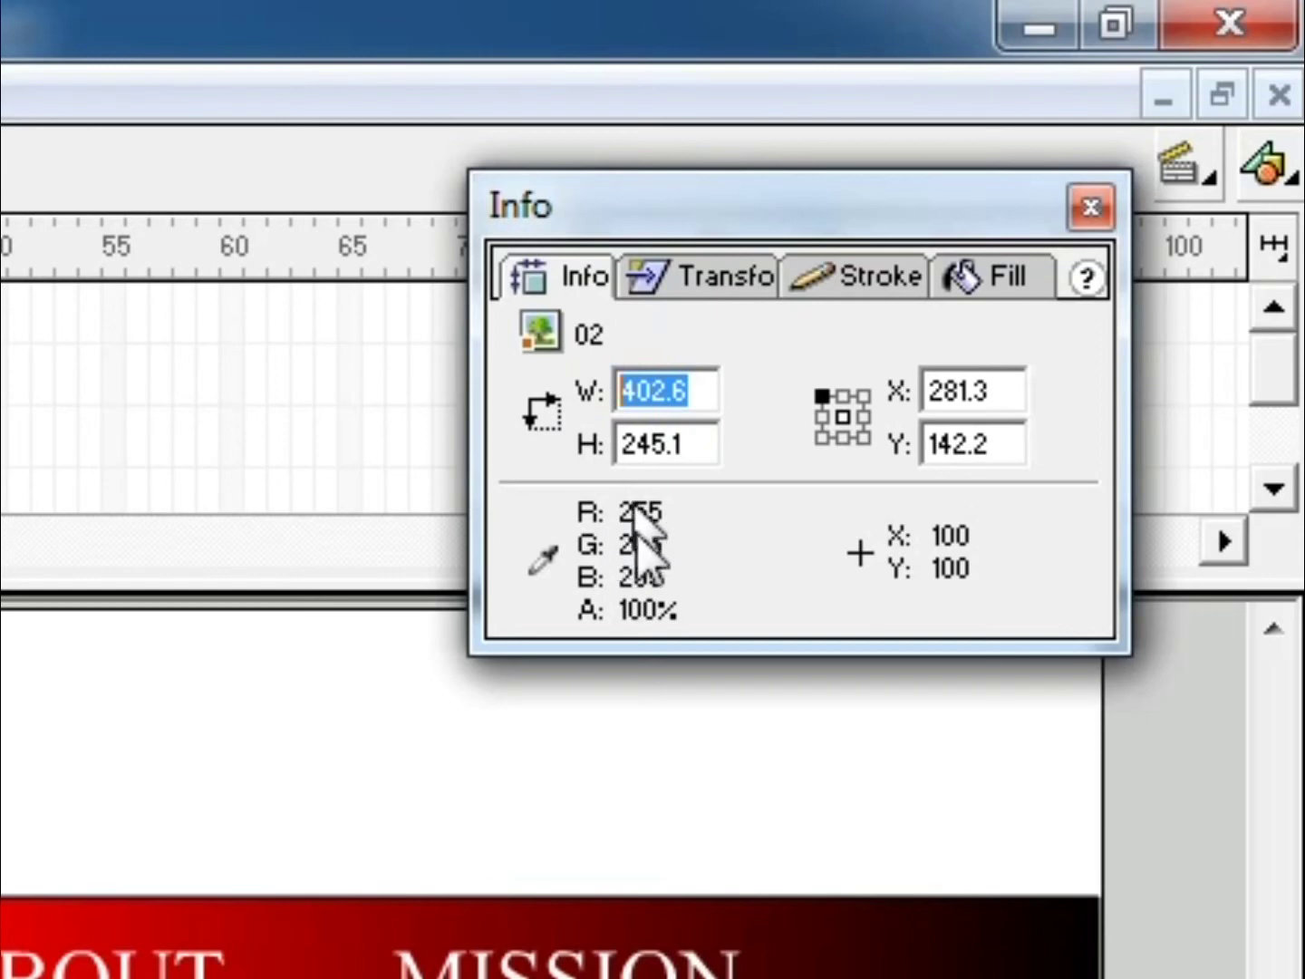
{"action": "type", "text": "380"}
{"action": "key", "text": "Tab"}
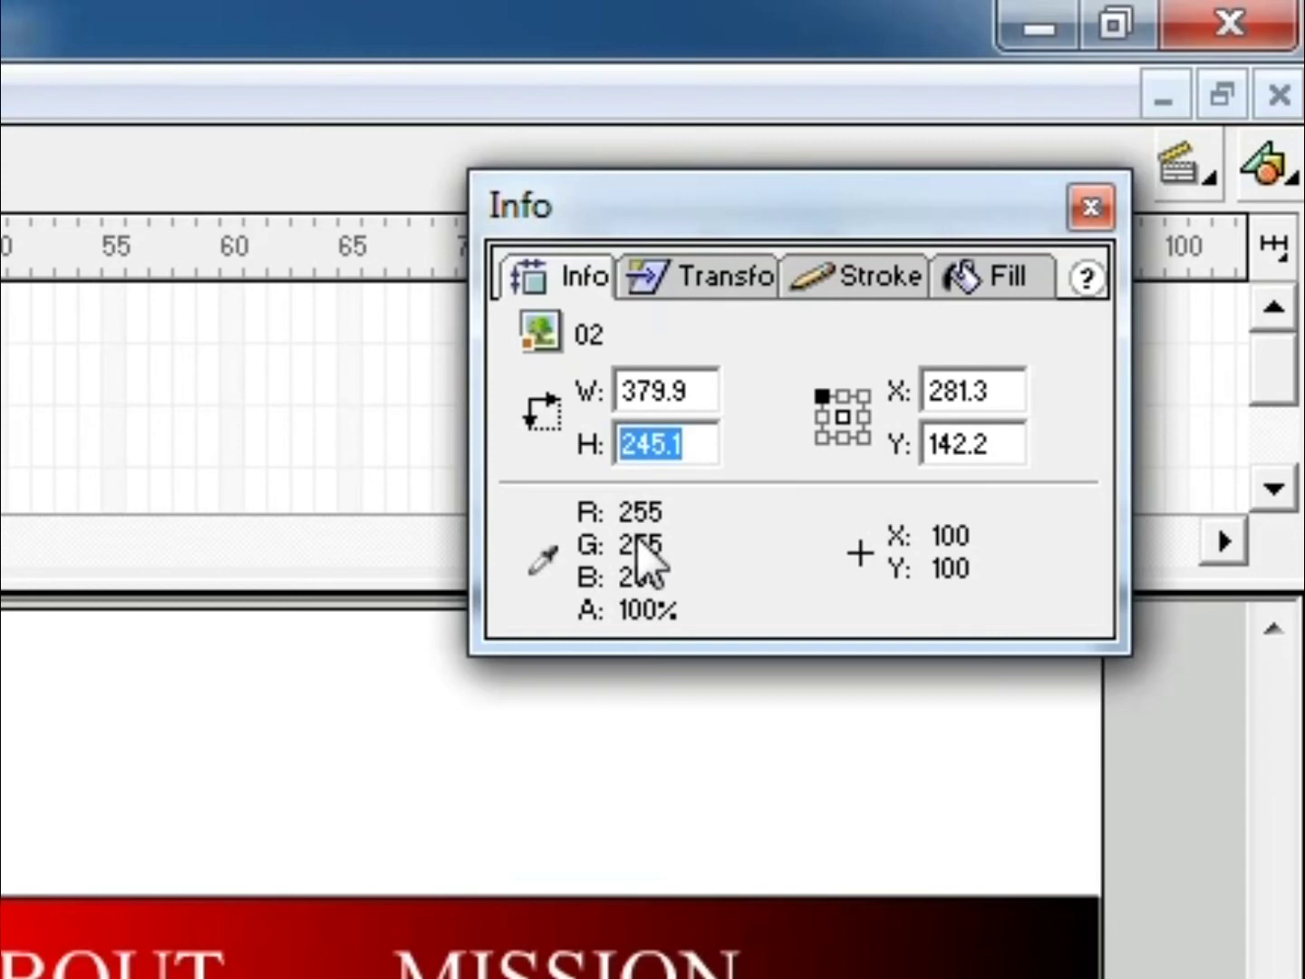
{"action": "type", "text": "250"}
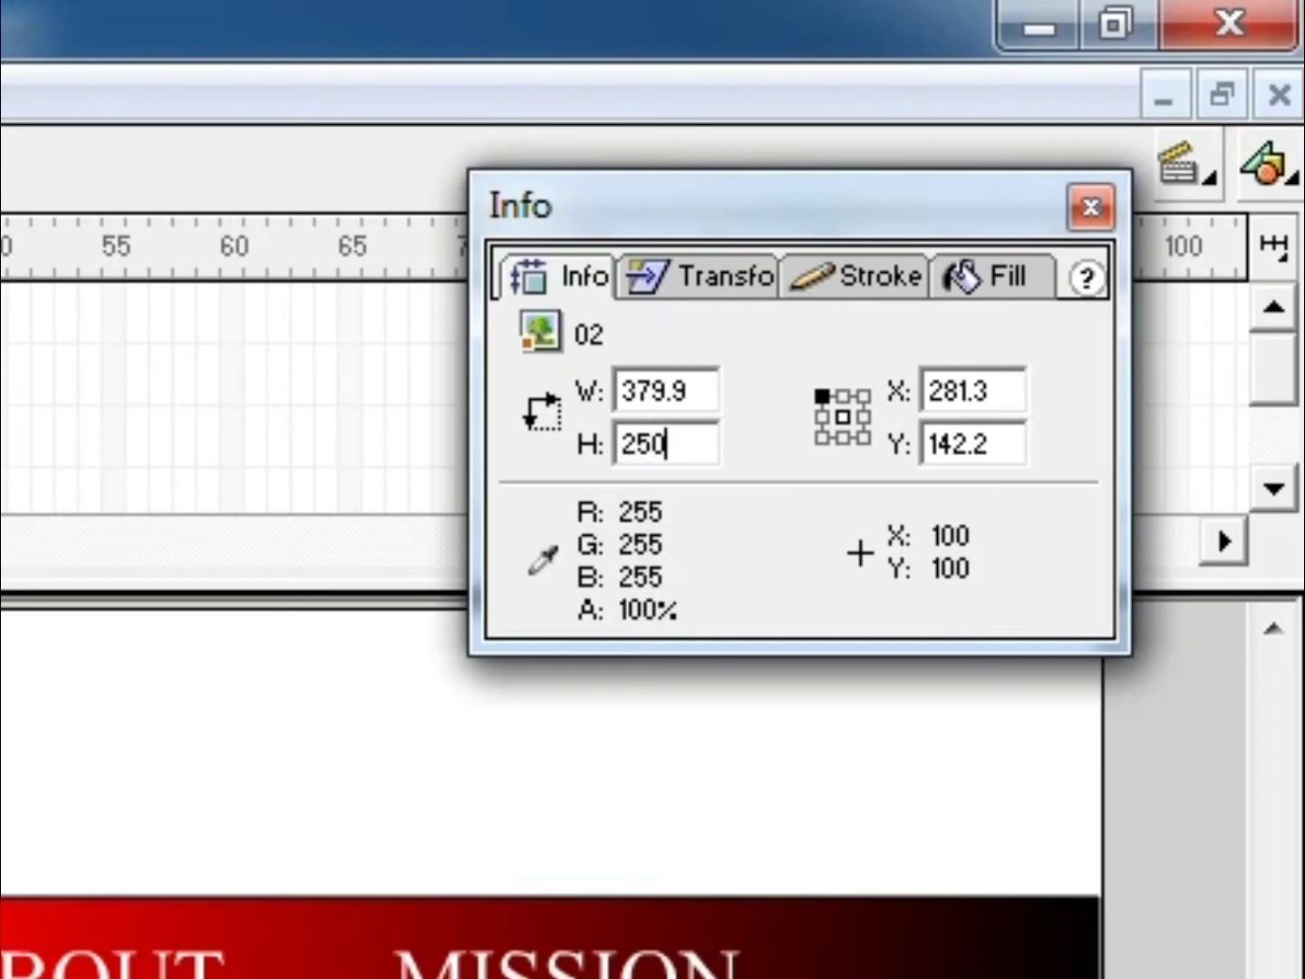
{"action": "key", "text": "BackSpace"}
{"action": "key", "text": "BackSpace"}
{"action": "type", "text": "20"}
{"action": "key", "text": "Return"}
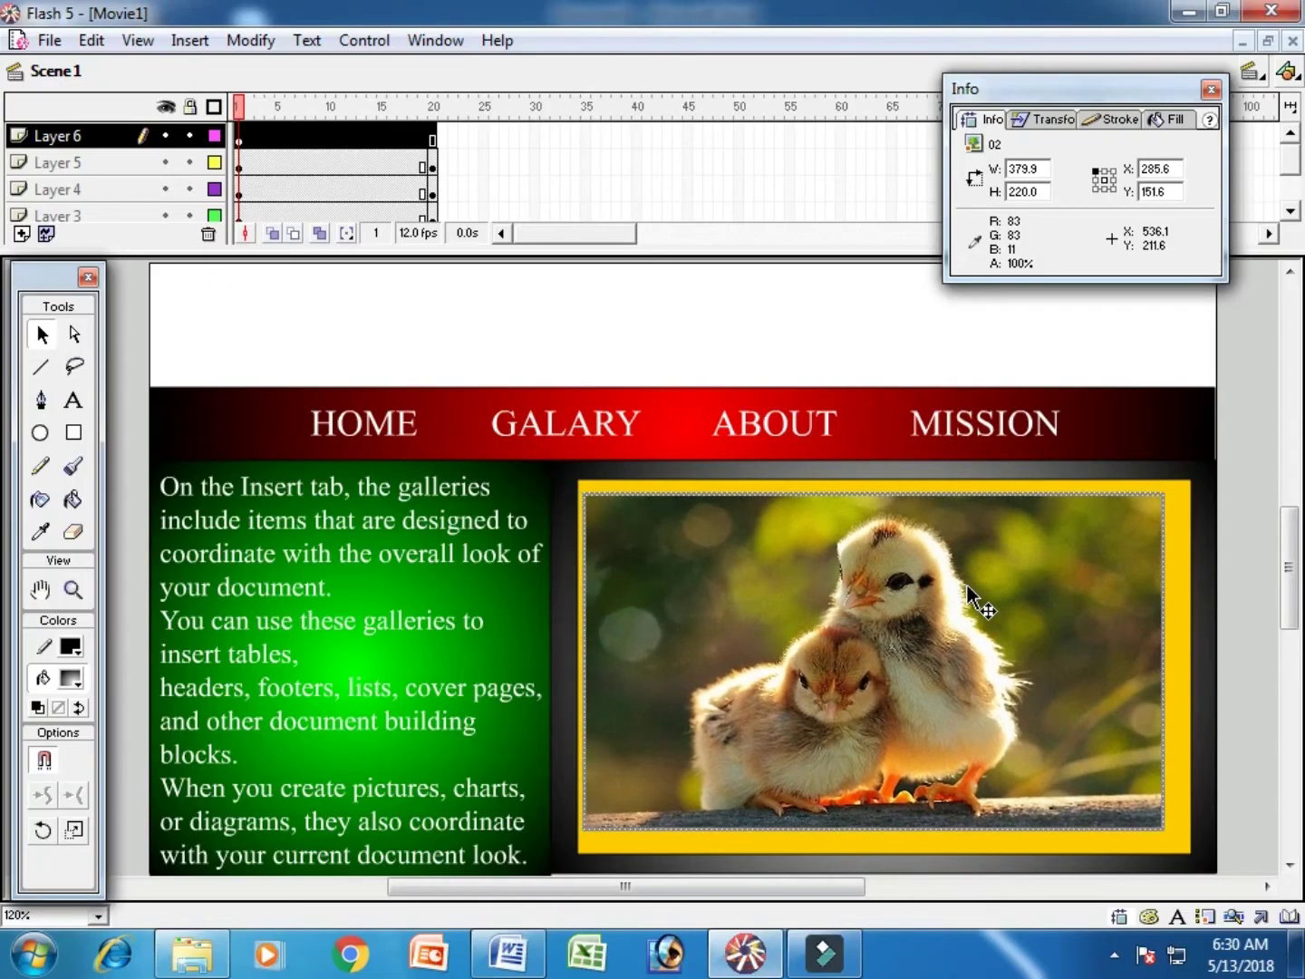
Nudge the chick picture right and down to about X 293, Y 155, so it sits centred inside the yellow frame
{"action": "key", "text": "Right"}
{"action": "key", "text": "Right"}
{"action": "key", "text": "Right"}
{"action": "key", "text": "Right"}
{"action": "key", "text": "Right"}
{"action": "key", "text": "Down"}
{"action": "key", "text": "Down"}
{"action": "key", "text": "Down"}
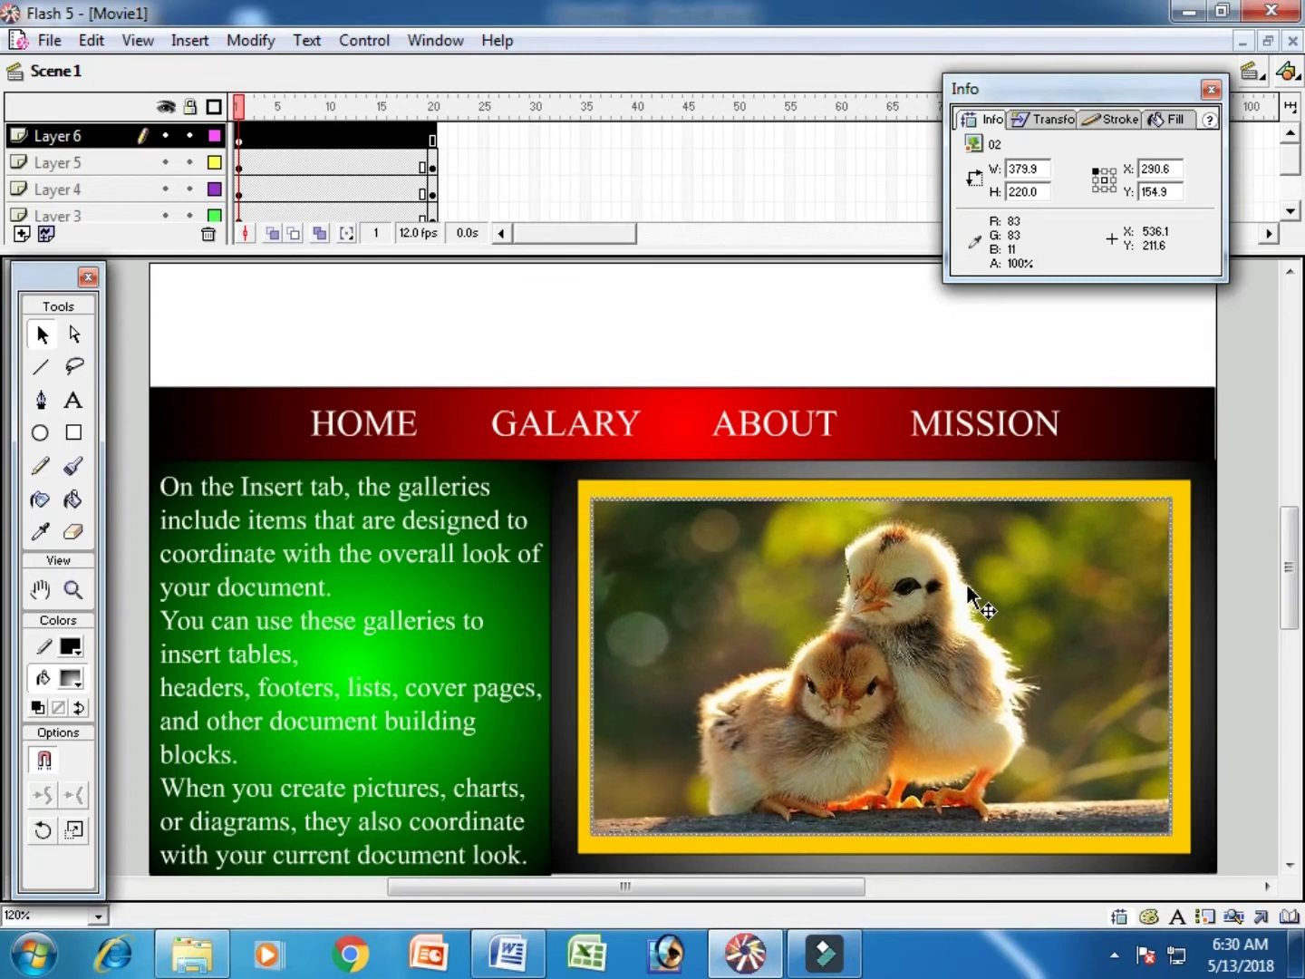
{"action": "key", "text": "Right"}
{"action": "key", "text": "Right"}
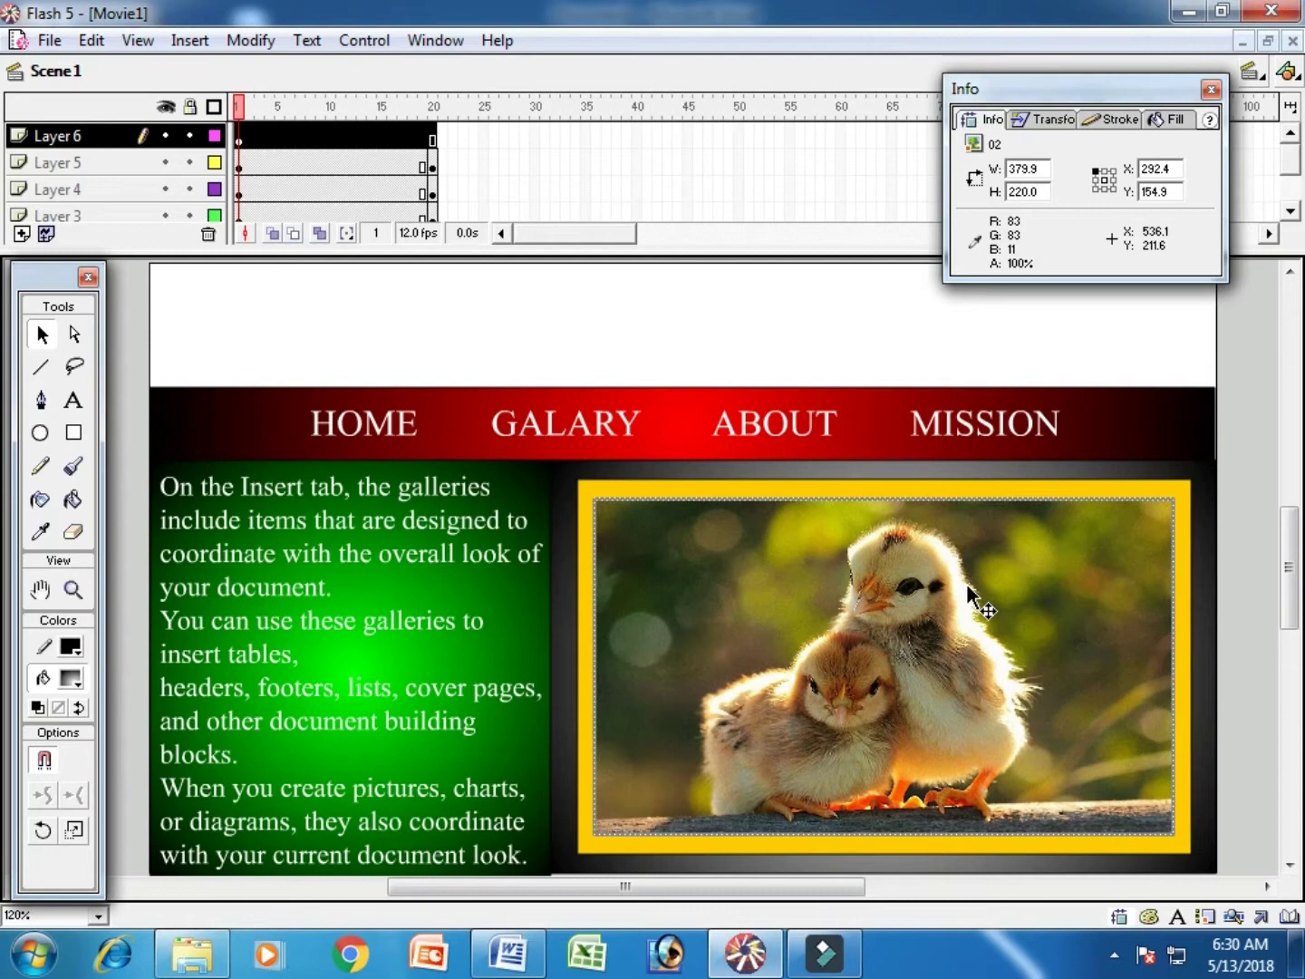
{"action": "left_click", "coordinate": [1254, 468]}
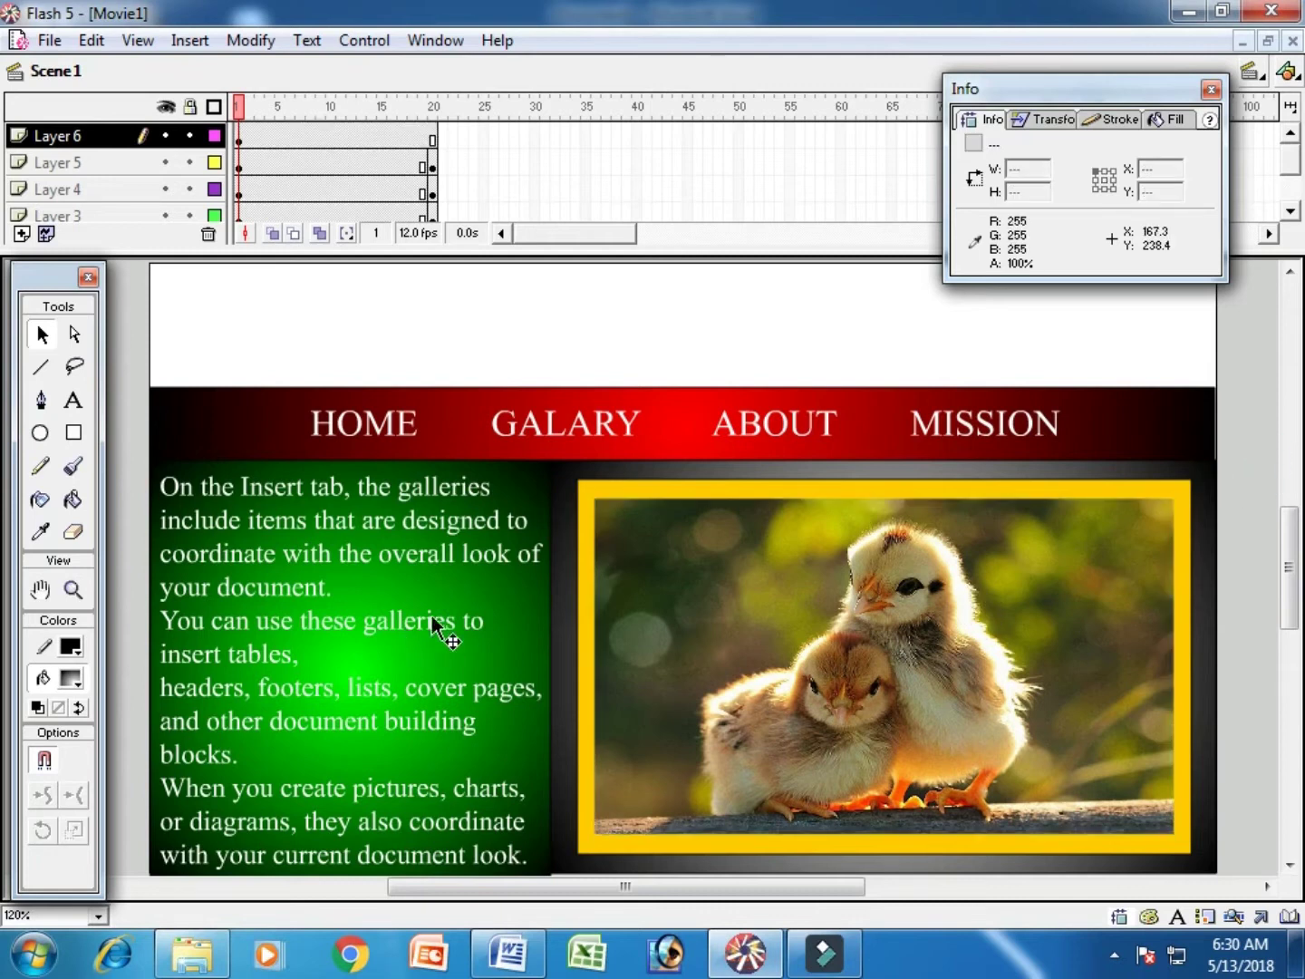
{"action": "left_click", "coordinate": [826, 746]}
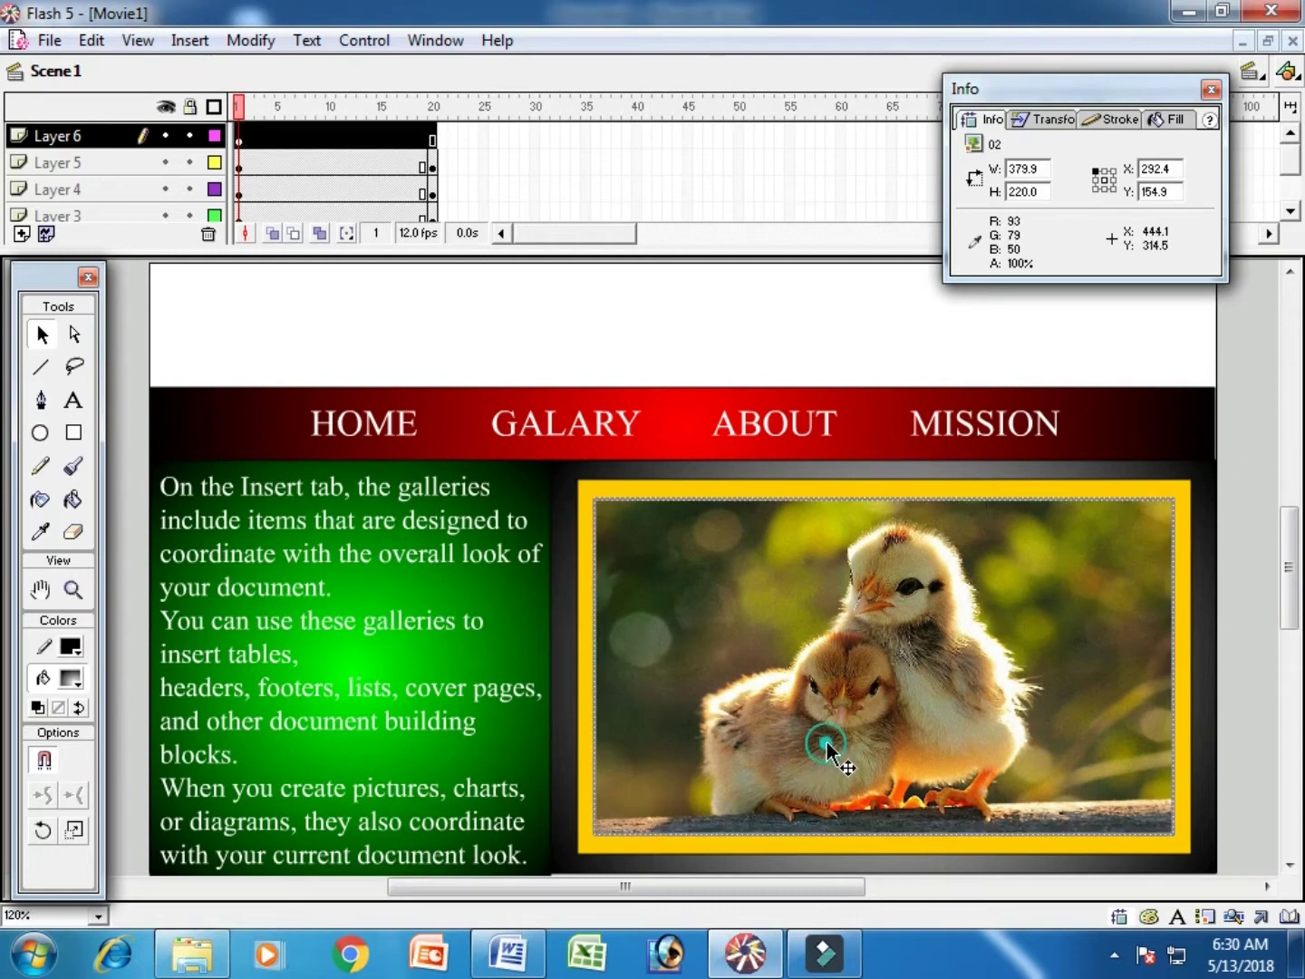
{"action": "key", "text": "Right"}
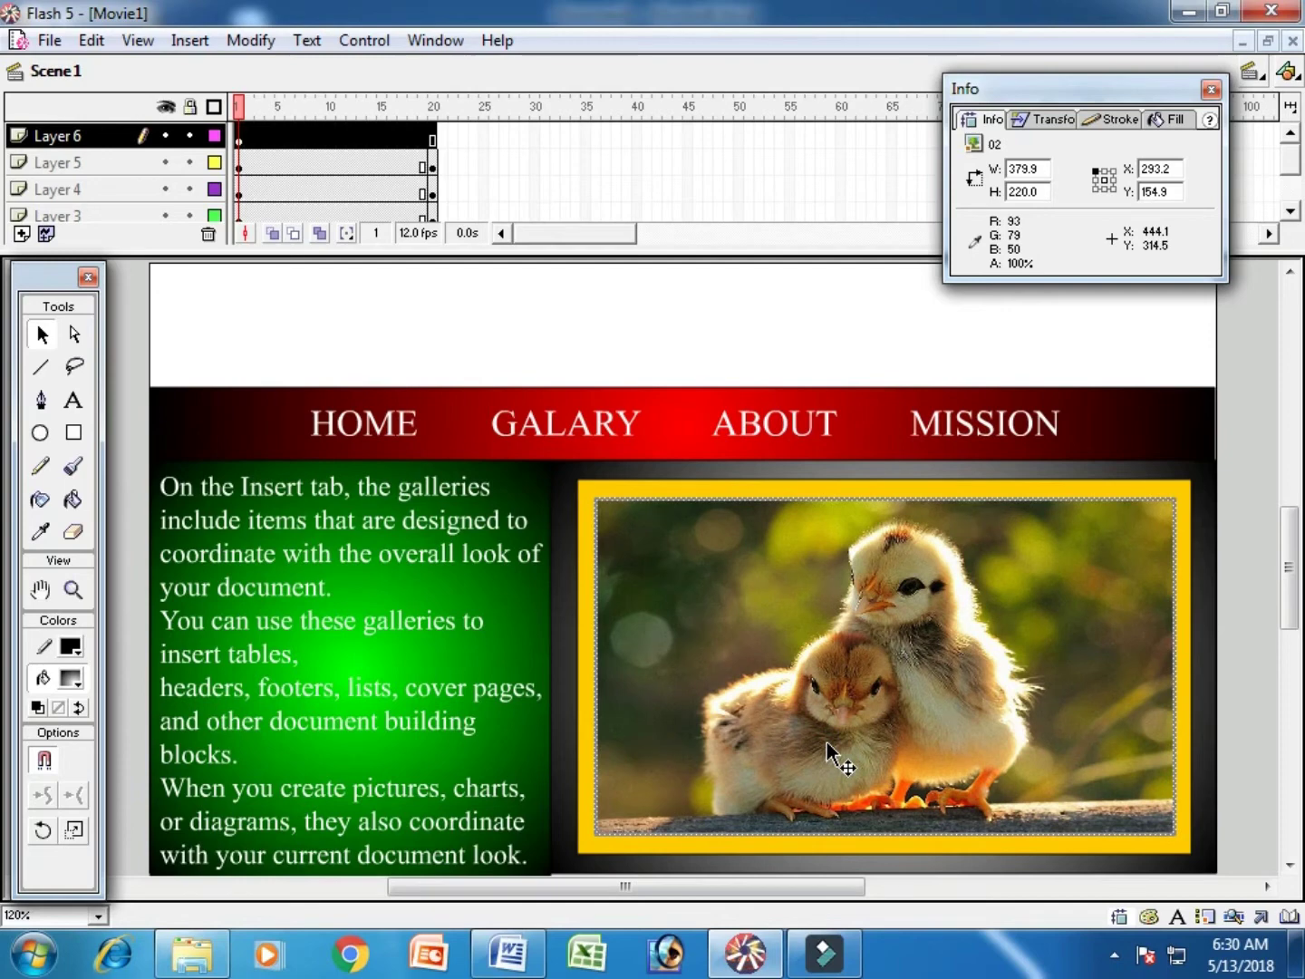
{"action": "left_click", "coordinate": [1235, 688]}
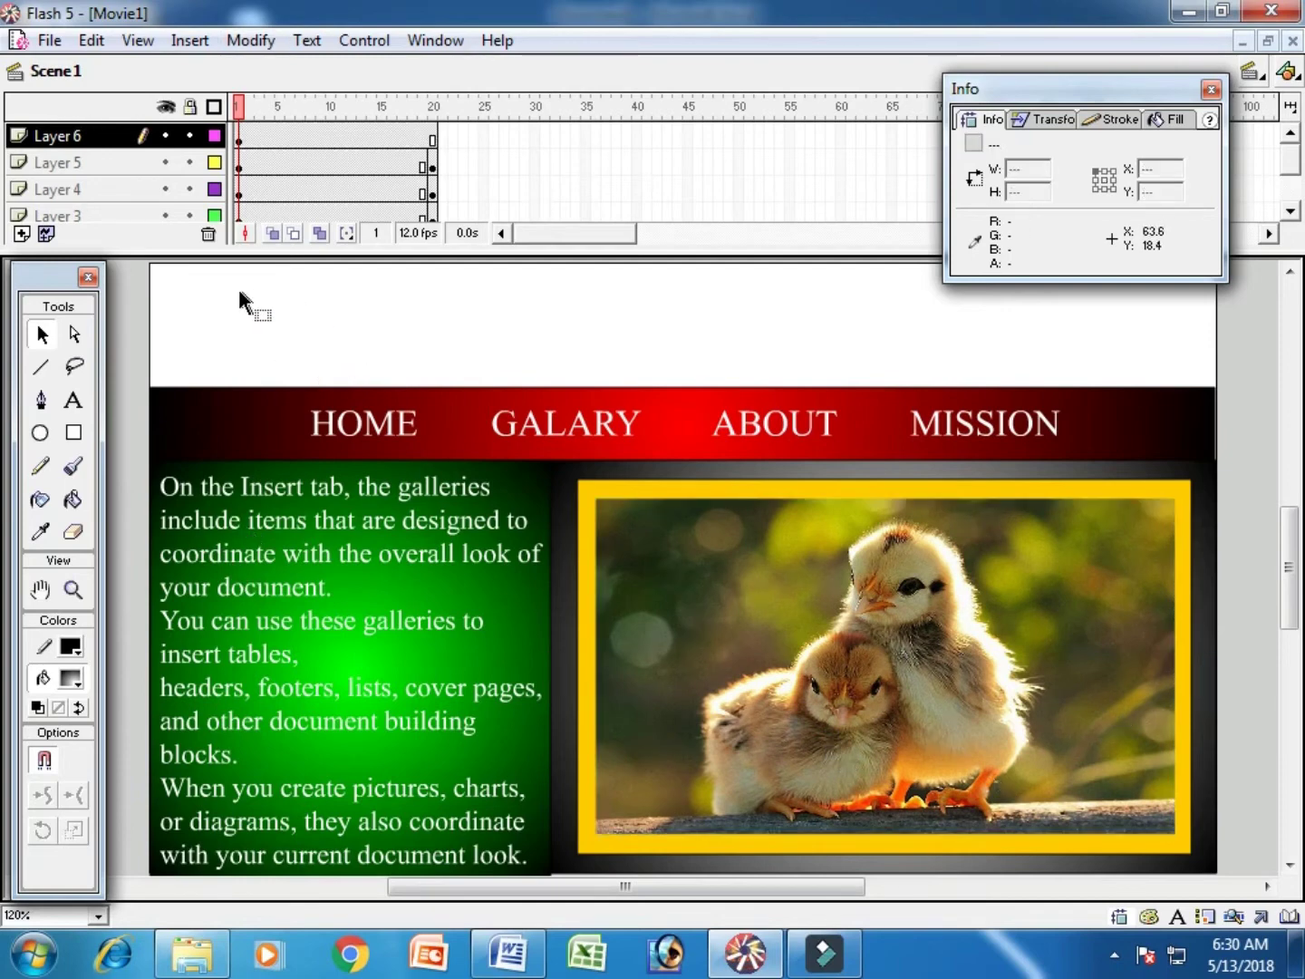
Show the rulers and move the toolbox clear of the vertical ruler
{"action": "left_click", "coordinate": [106, 42]}
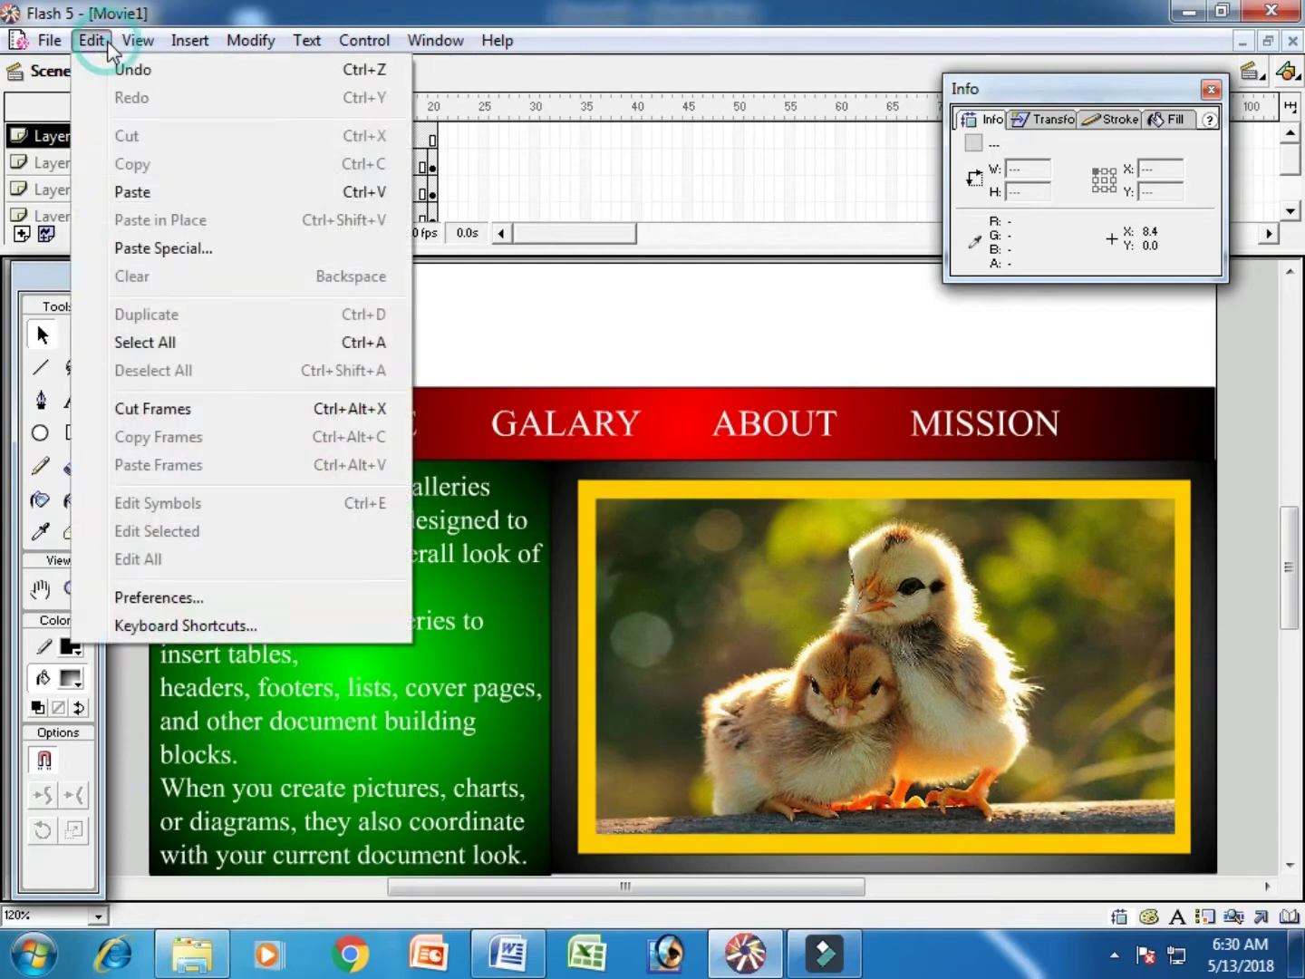
{"action": "left_click", "coordinate": [138, 40]}
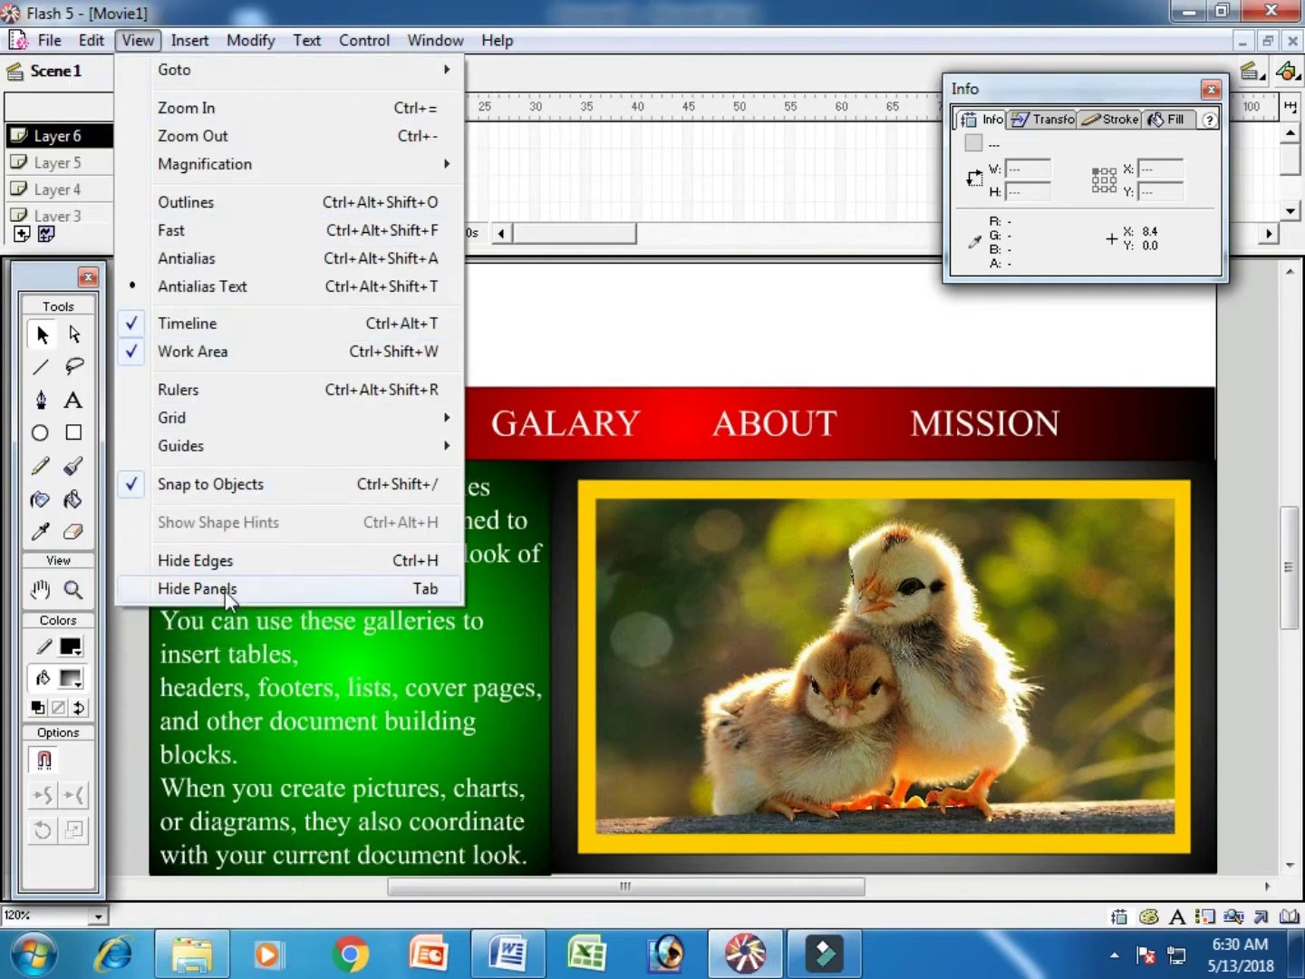
{"action": "left_click", "coordinate": [207, 389]}
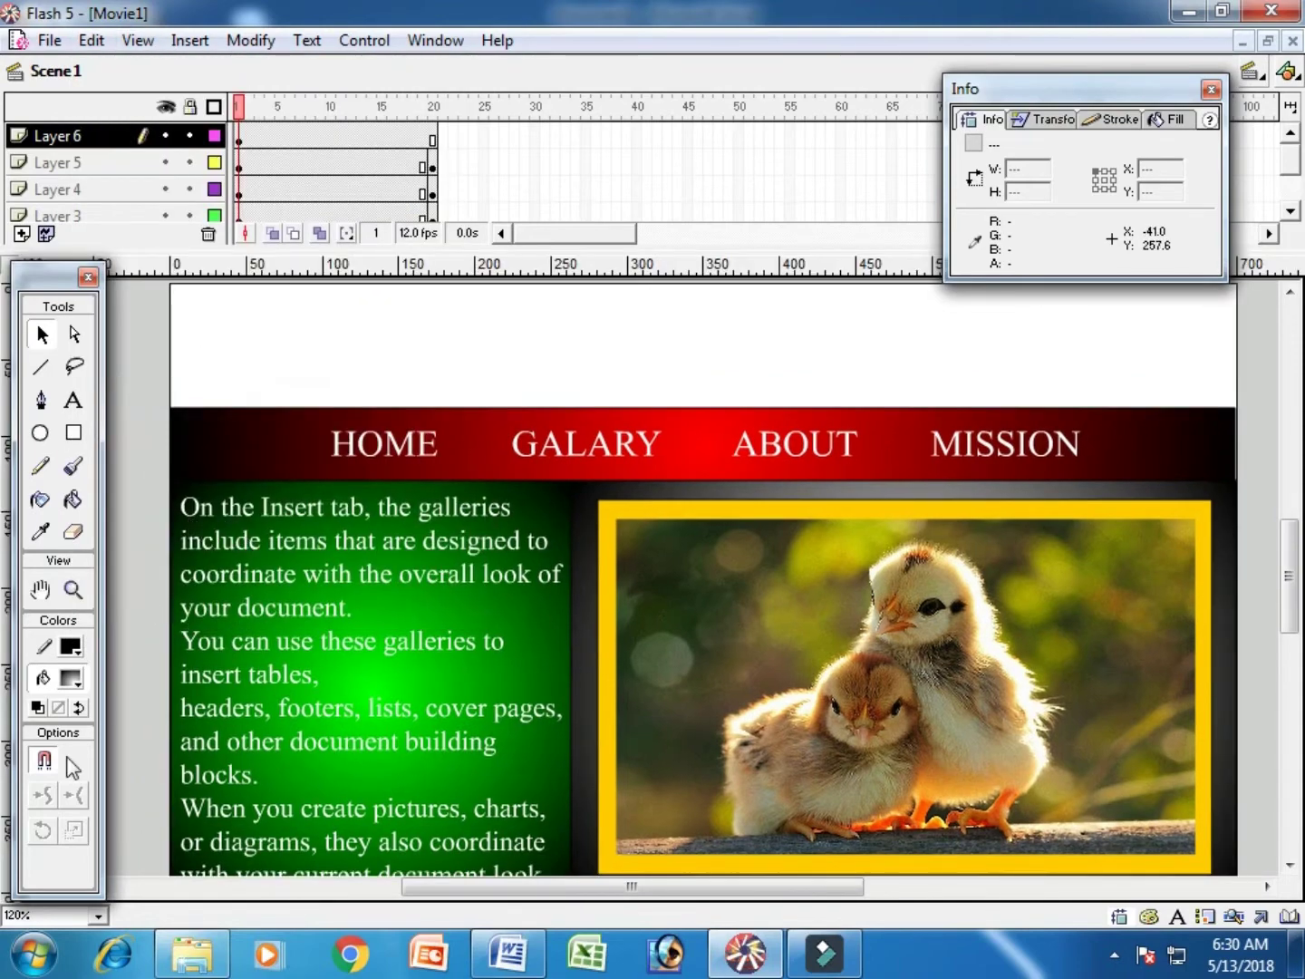
{"action": "left_click_drag", "start_coordinate": [37, 277], "coordinate": [79, 307]}
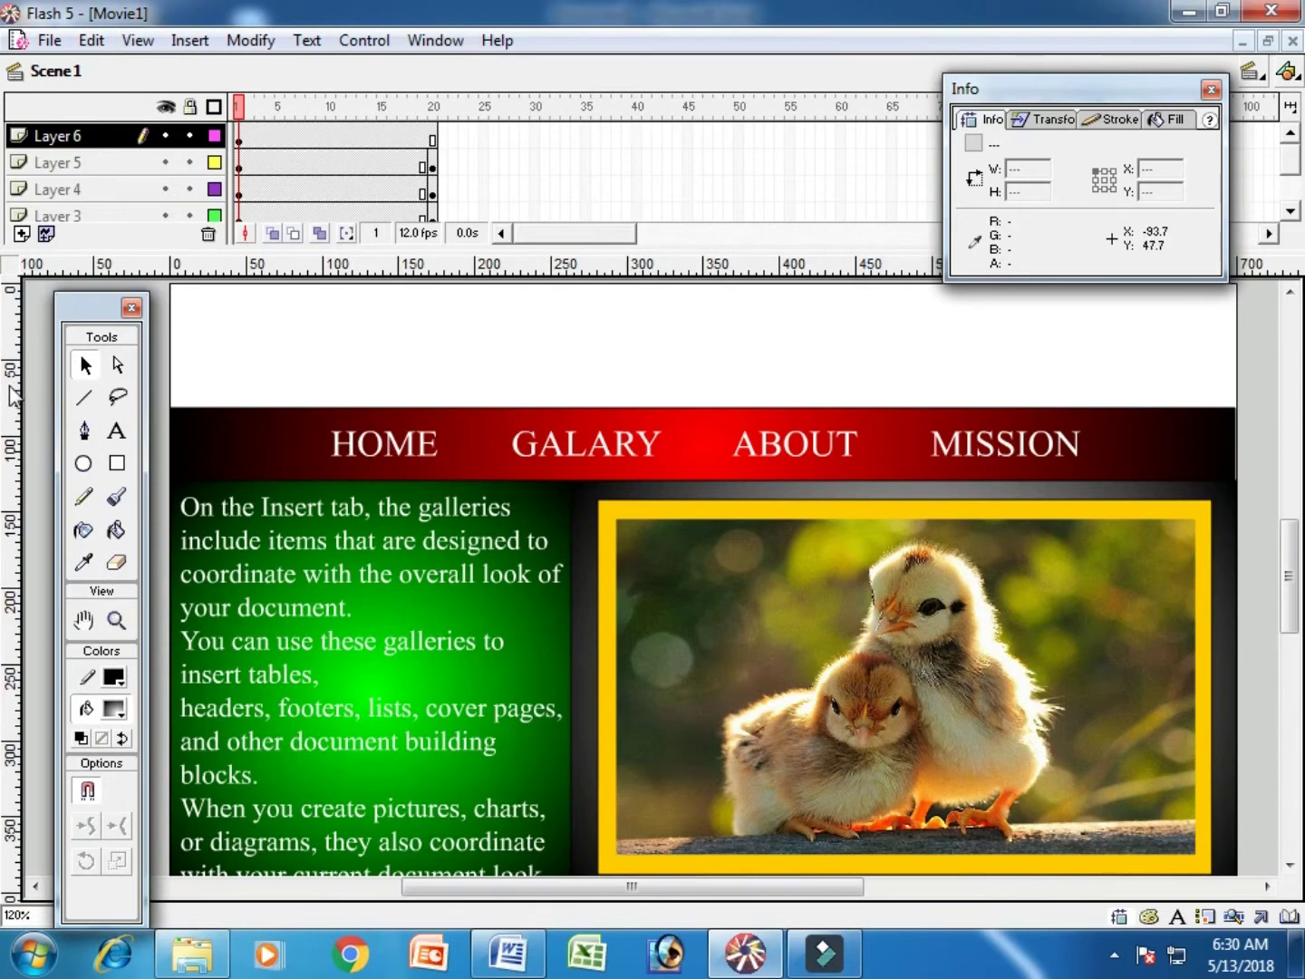
Place vertical guides along the left and right edges of the chick picture, undoing any accidental shift of the navigation bar
{"action": "left_click_drag", "start_coordinate": [19, 386], "coordinate": [437, 435]}
{"action": "left_click_drag", "start_coordinate": [443, 435], "coordinate": [535, 454]}
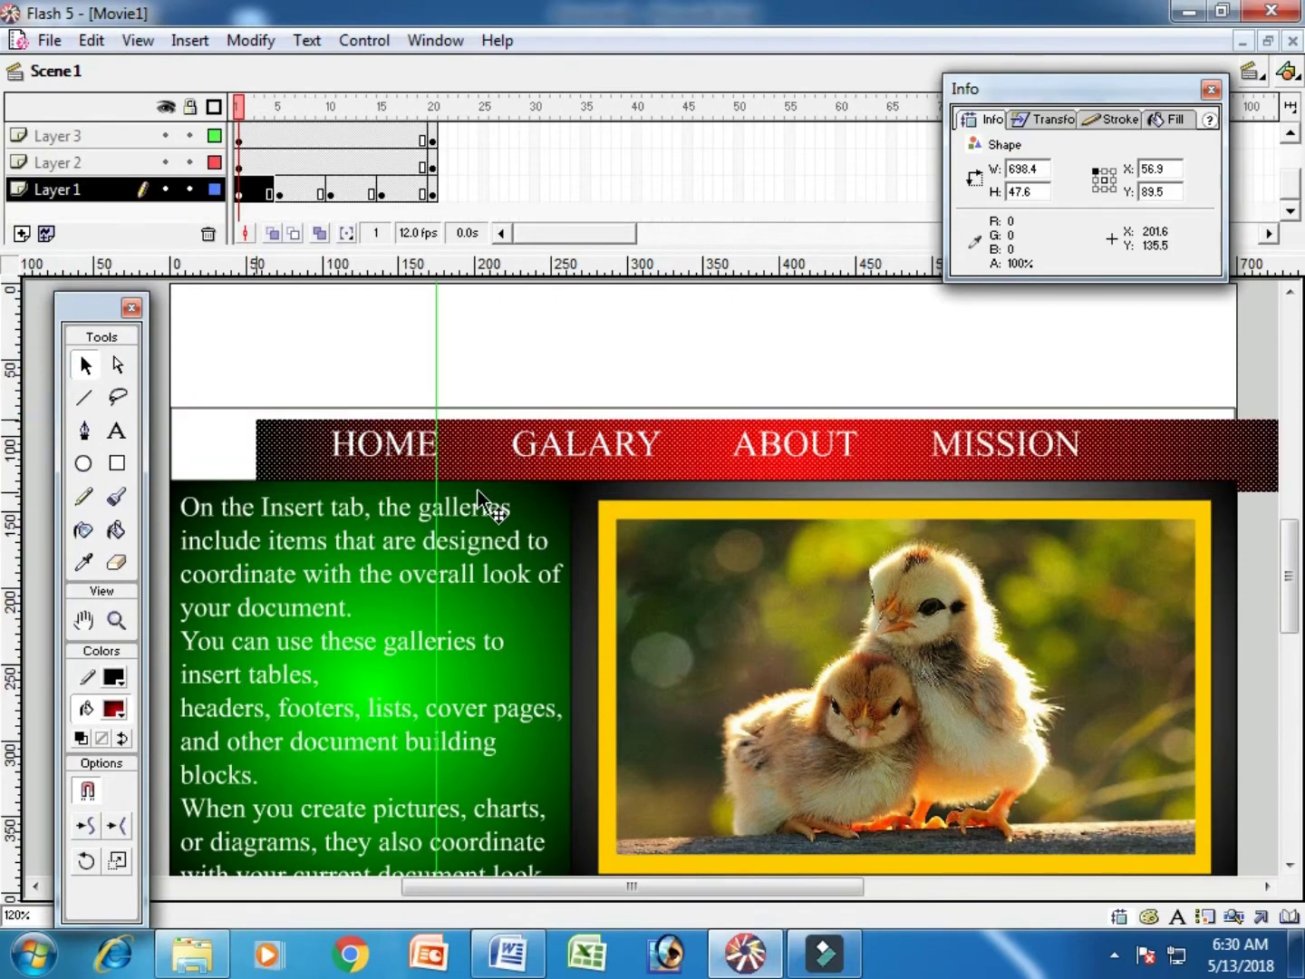
{"action": "key", "text": "ctrl+z"}
{"action": "left_click", "coordinate": [346, 346]}
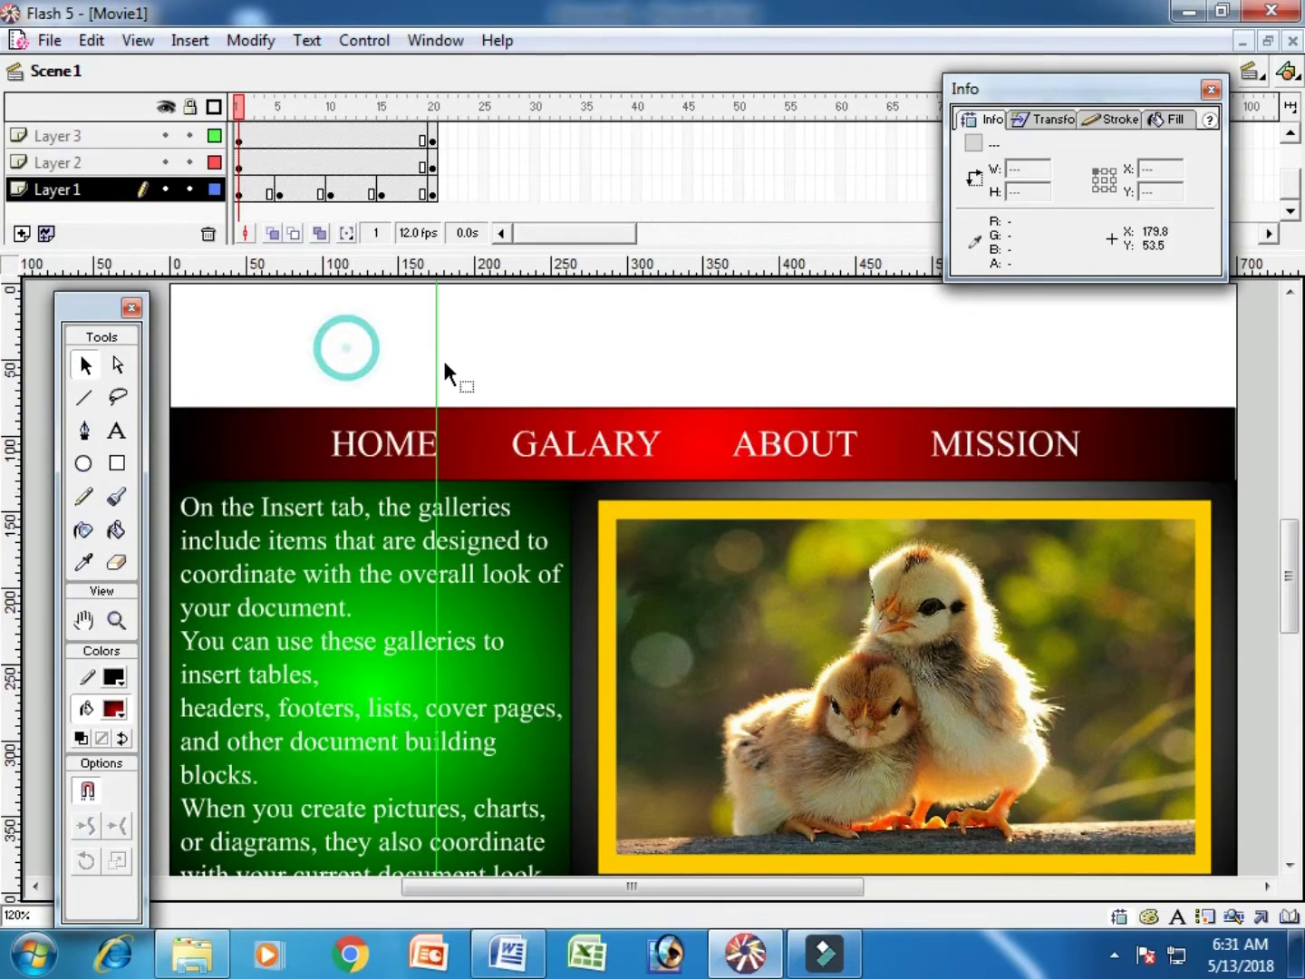
{"action": "left_click_drag", "start_coordinate": [436, 360], "coordinate": [615, 367]}
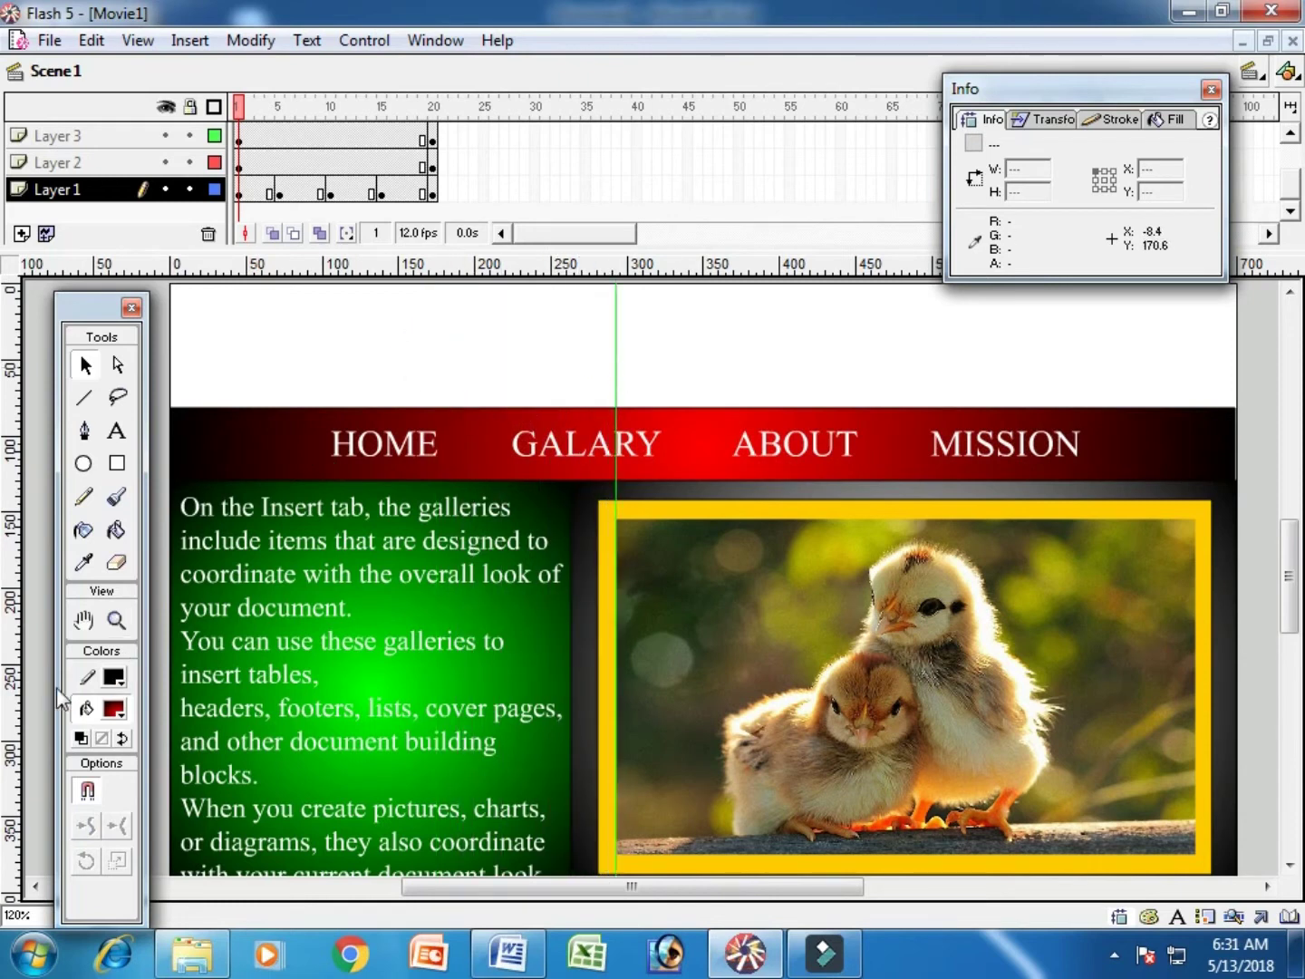
{"action": "left_click_drag", "start_coordinate": [22, 637], "coordinate": [1198, 676]}
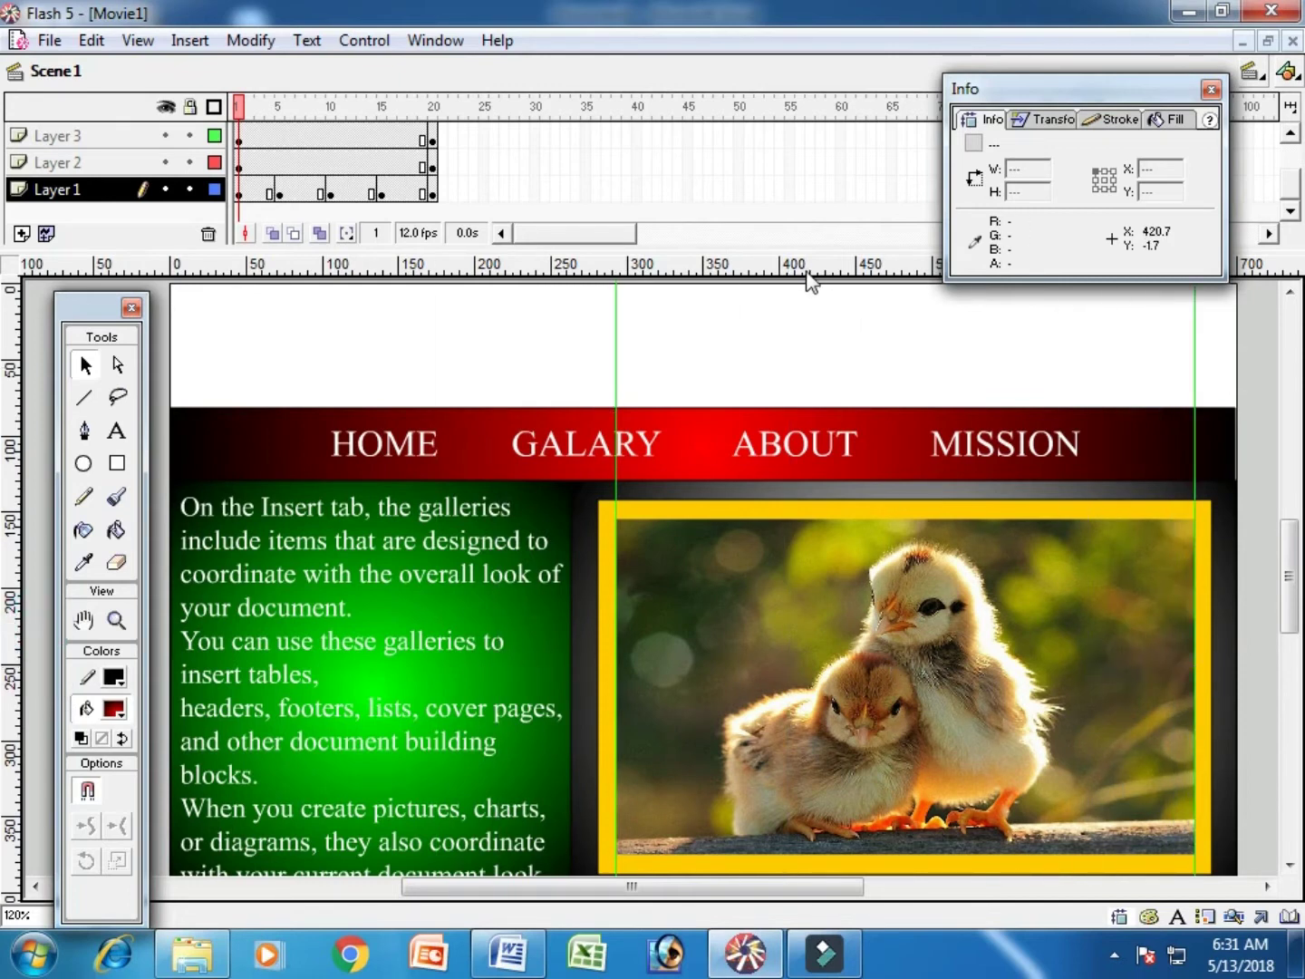
Place horizontal guides along the bottom and top edges of the chick picture, keeping the timeline compact
{"action": "left_click_drag", "start_coordinate": [804, 268], "coordinate": [802, 852]}
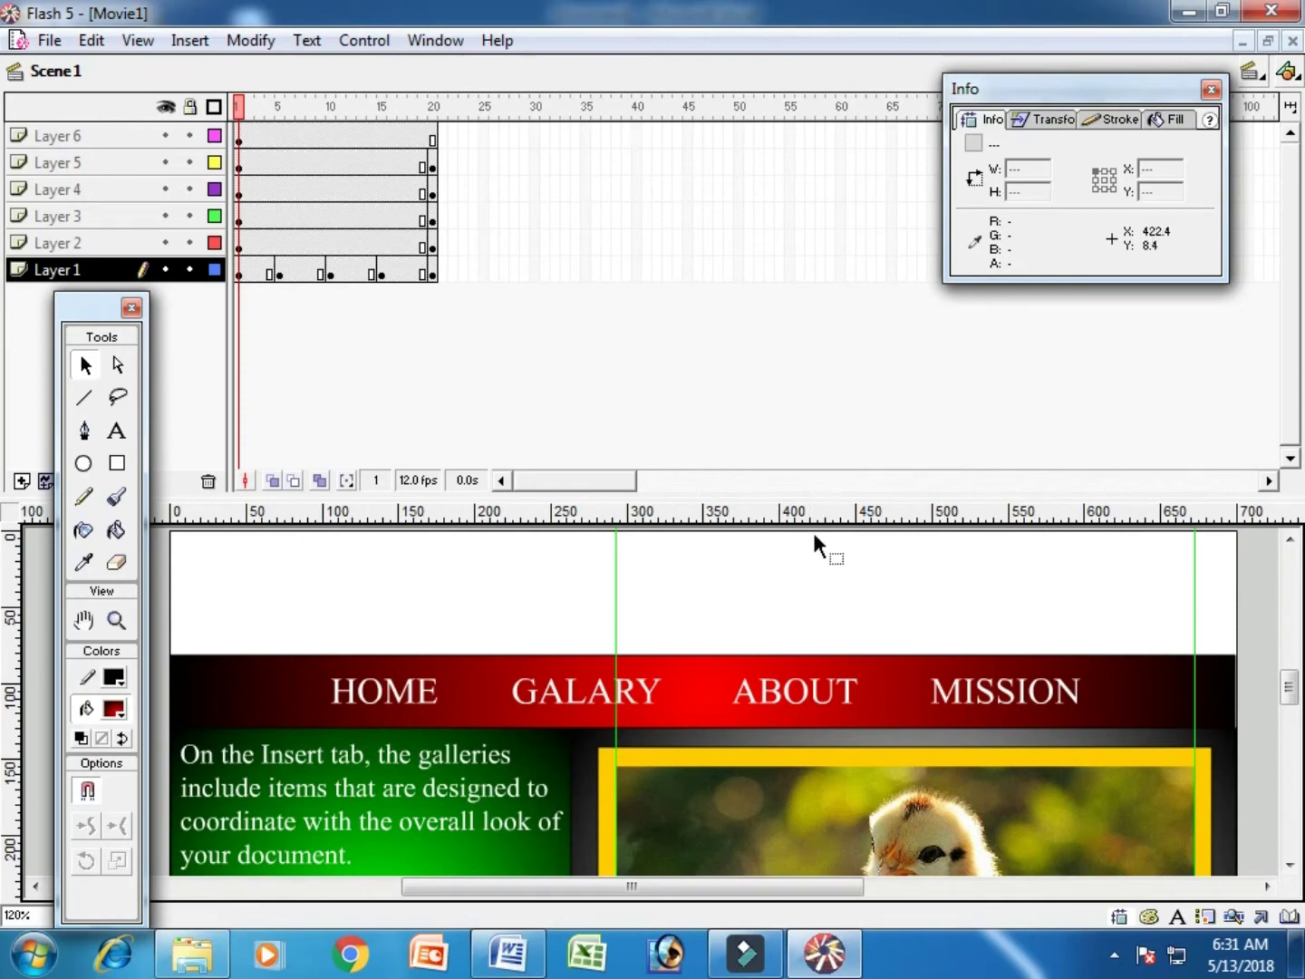
{"action": "left_click_drag", "start_coordinate": [818, 500], "coordinate": [615, 429]}
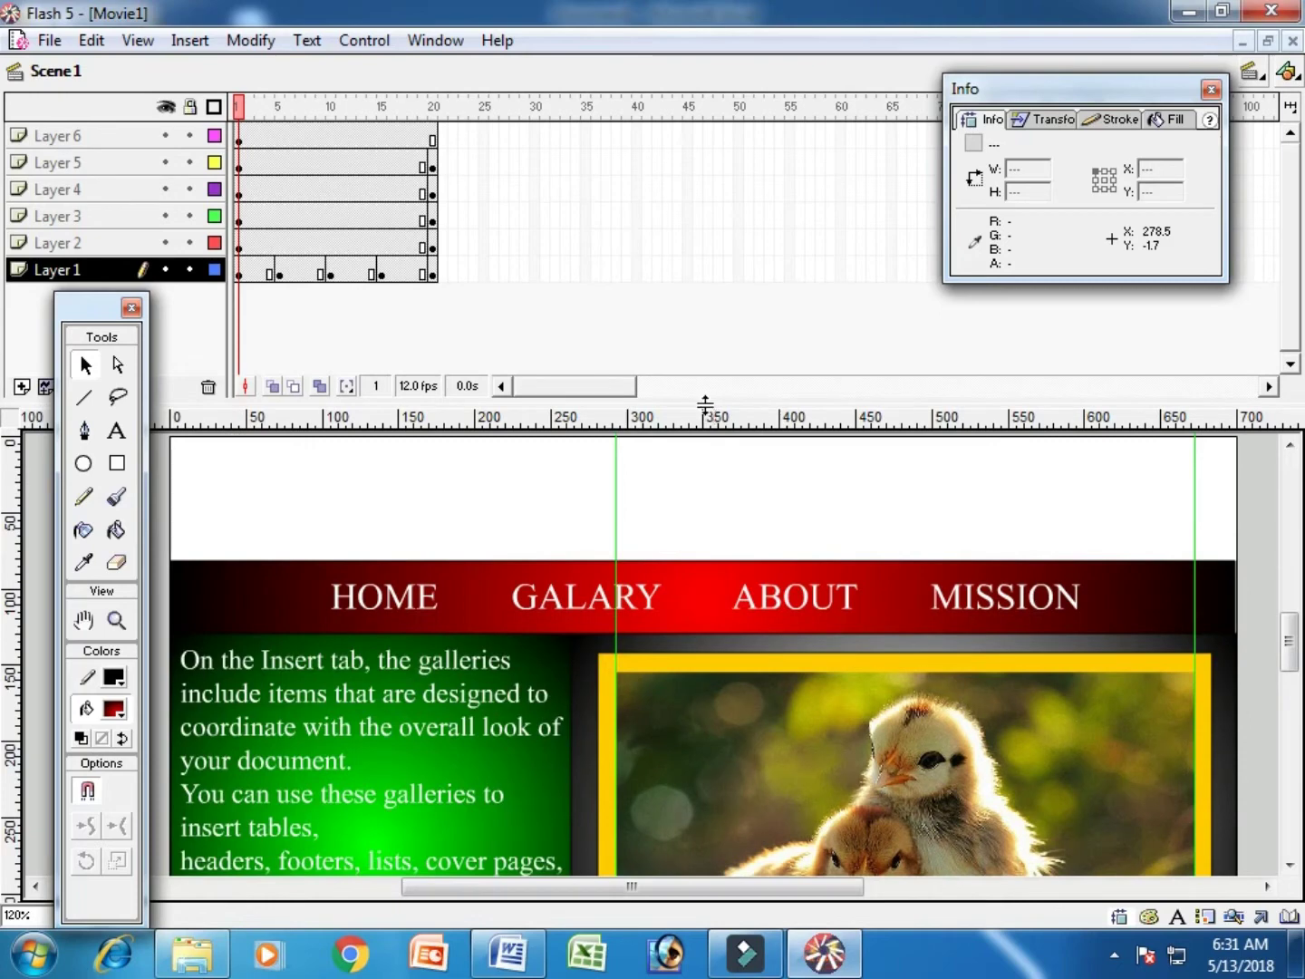
{"action": "left_click_drag", "start_coordinate": [706, 401], "coordinate": [689, 289]}
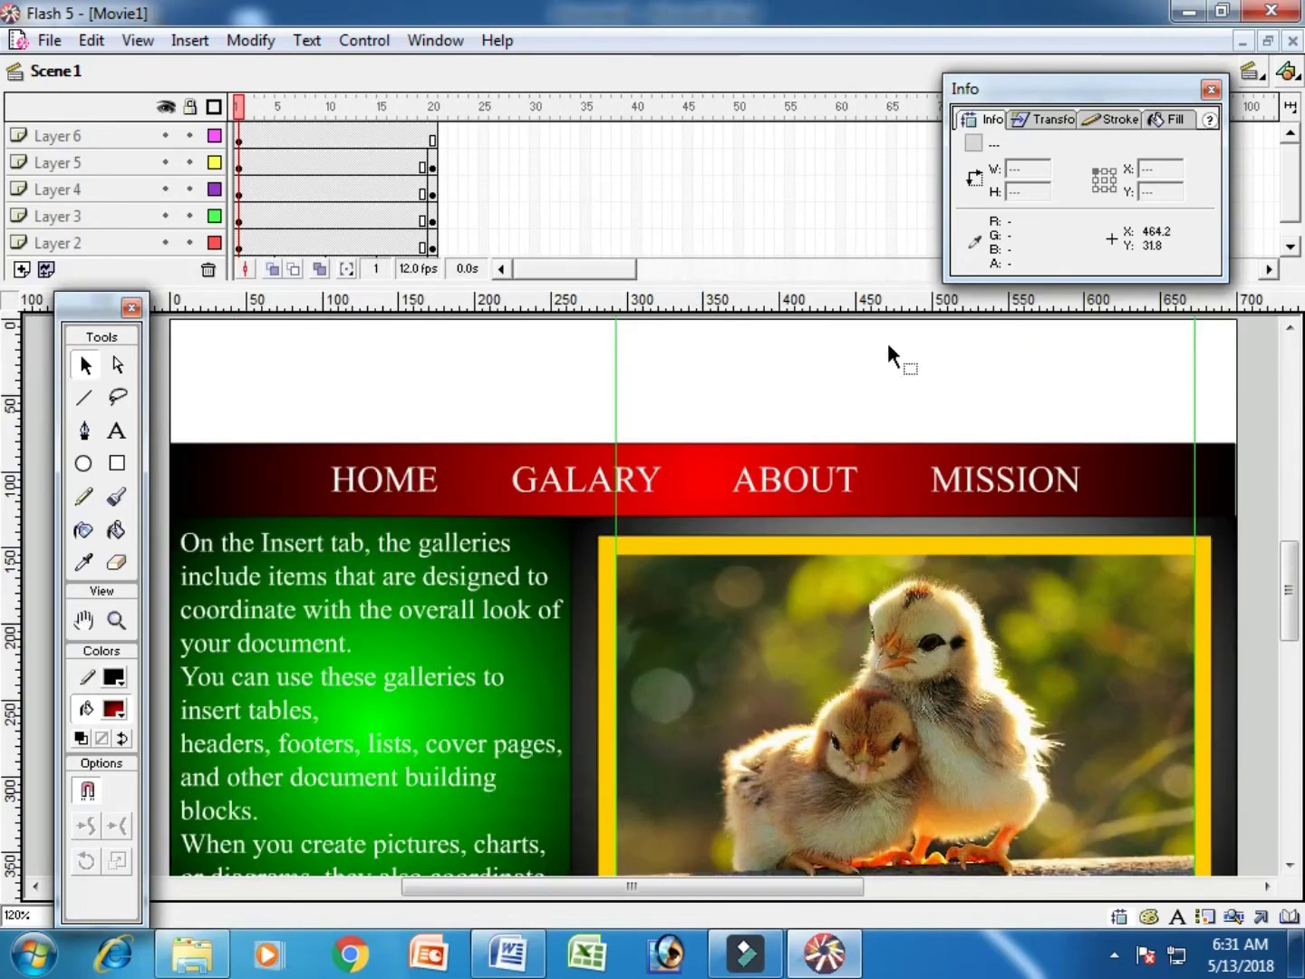
{"action": "left_click_drag", "start_coordinate": [888, 305], "coordinate": [897, 551]}
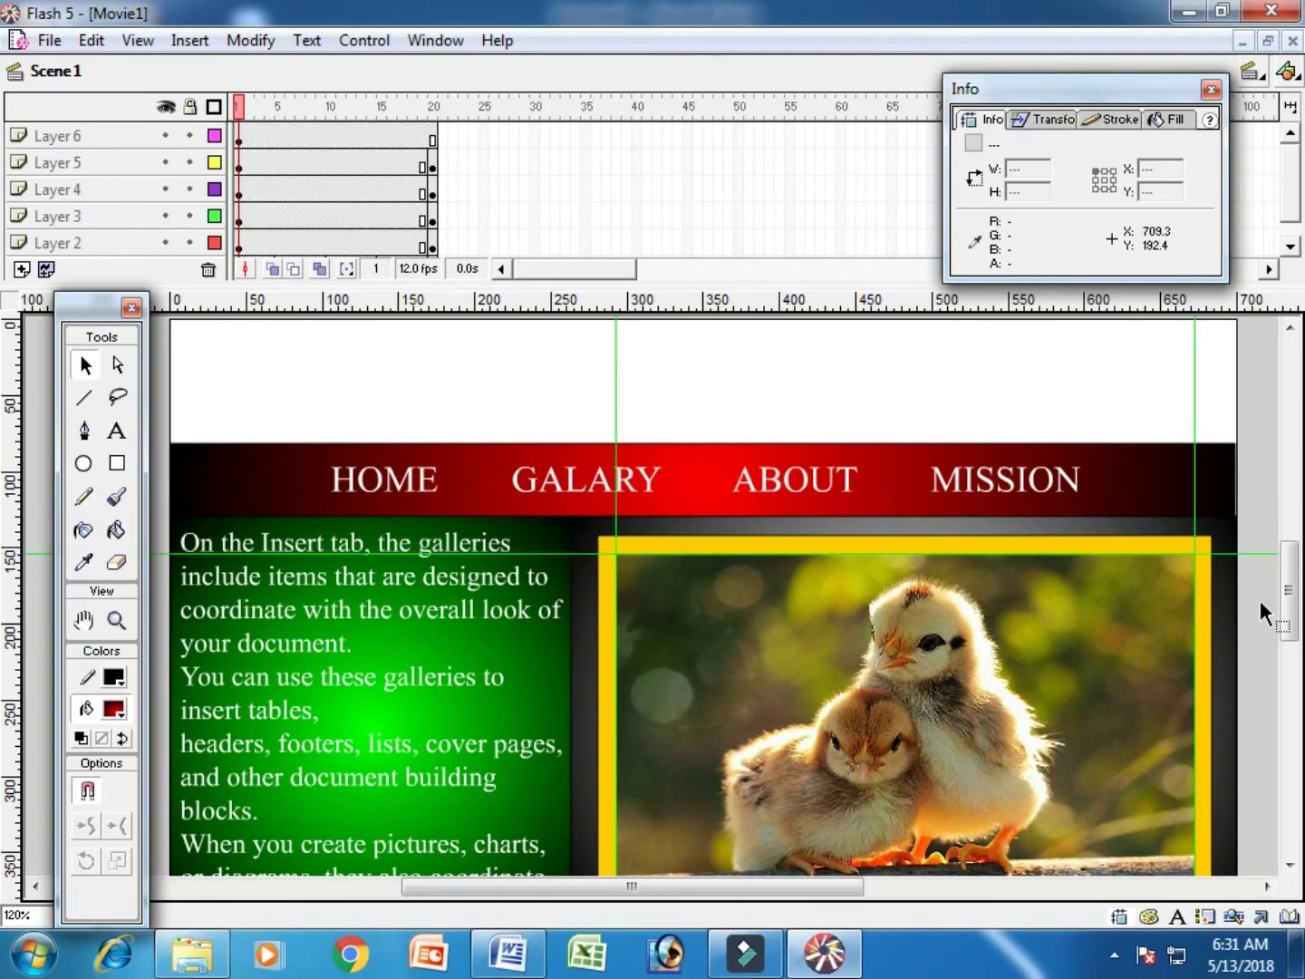
{"action": "left_click", "coordinate": [1289, 866]}
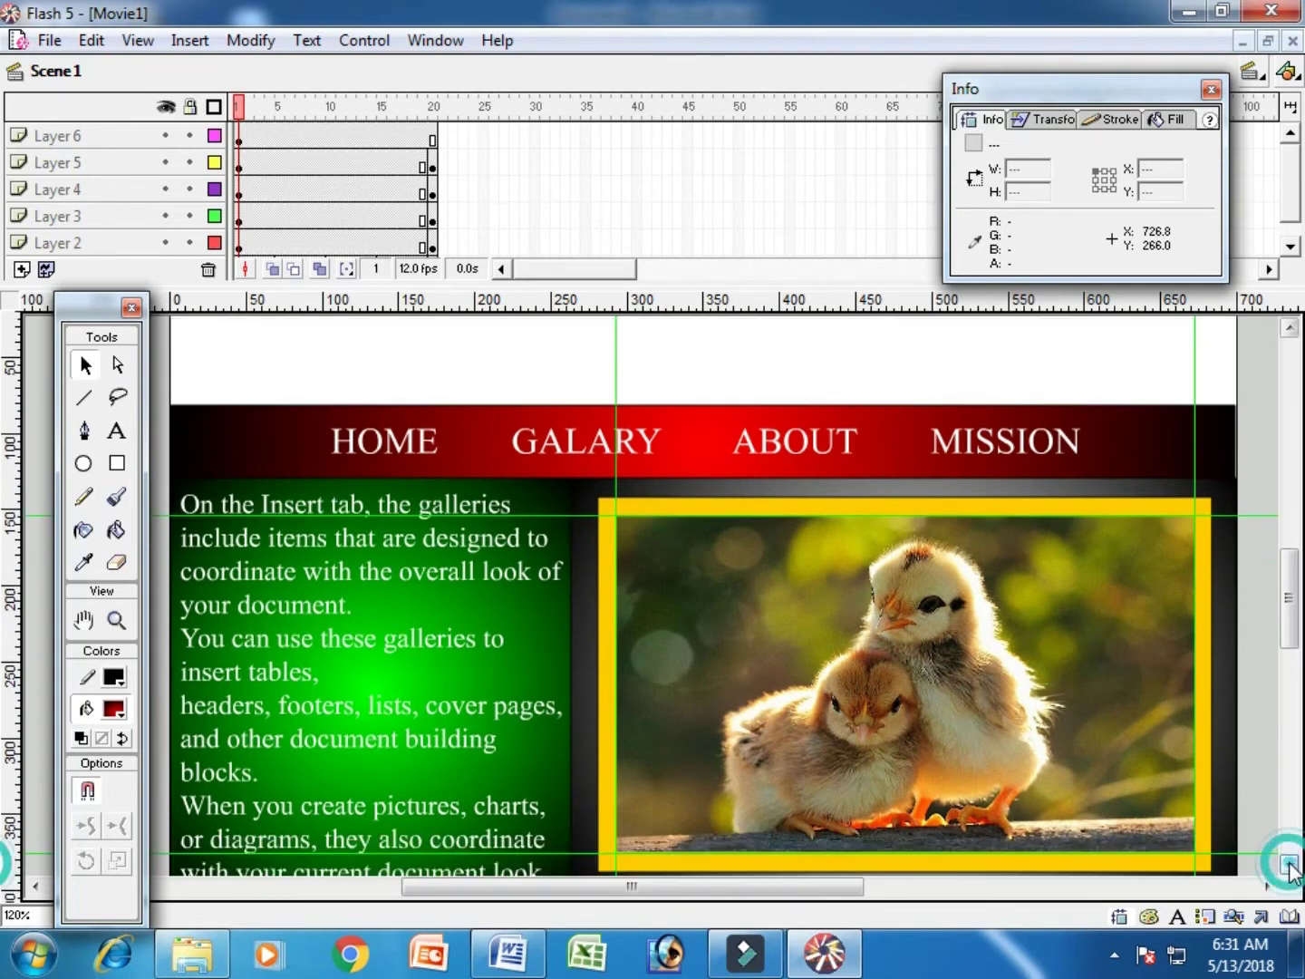
{"action": "left_click", "coordinate": [1288, 866]}
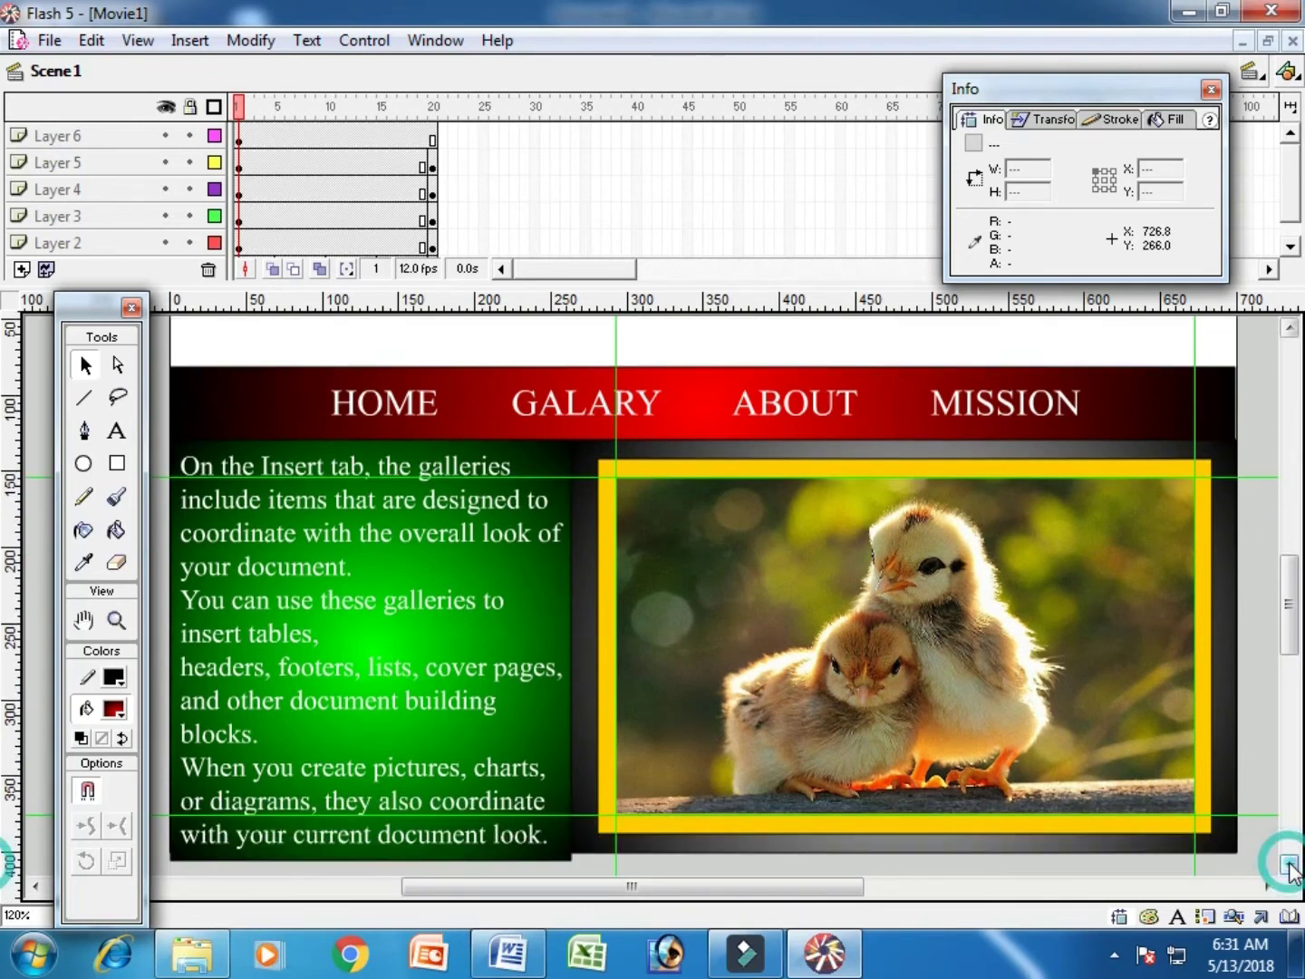
Insert a blank keyframe at frame 5 of Layer 6 and import only image 05 into it, without its sequence
{"action": "left_click", "coordinate": [276, 134]}
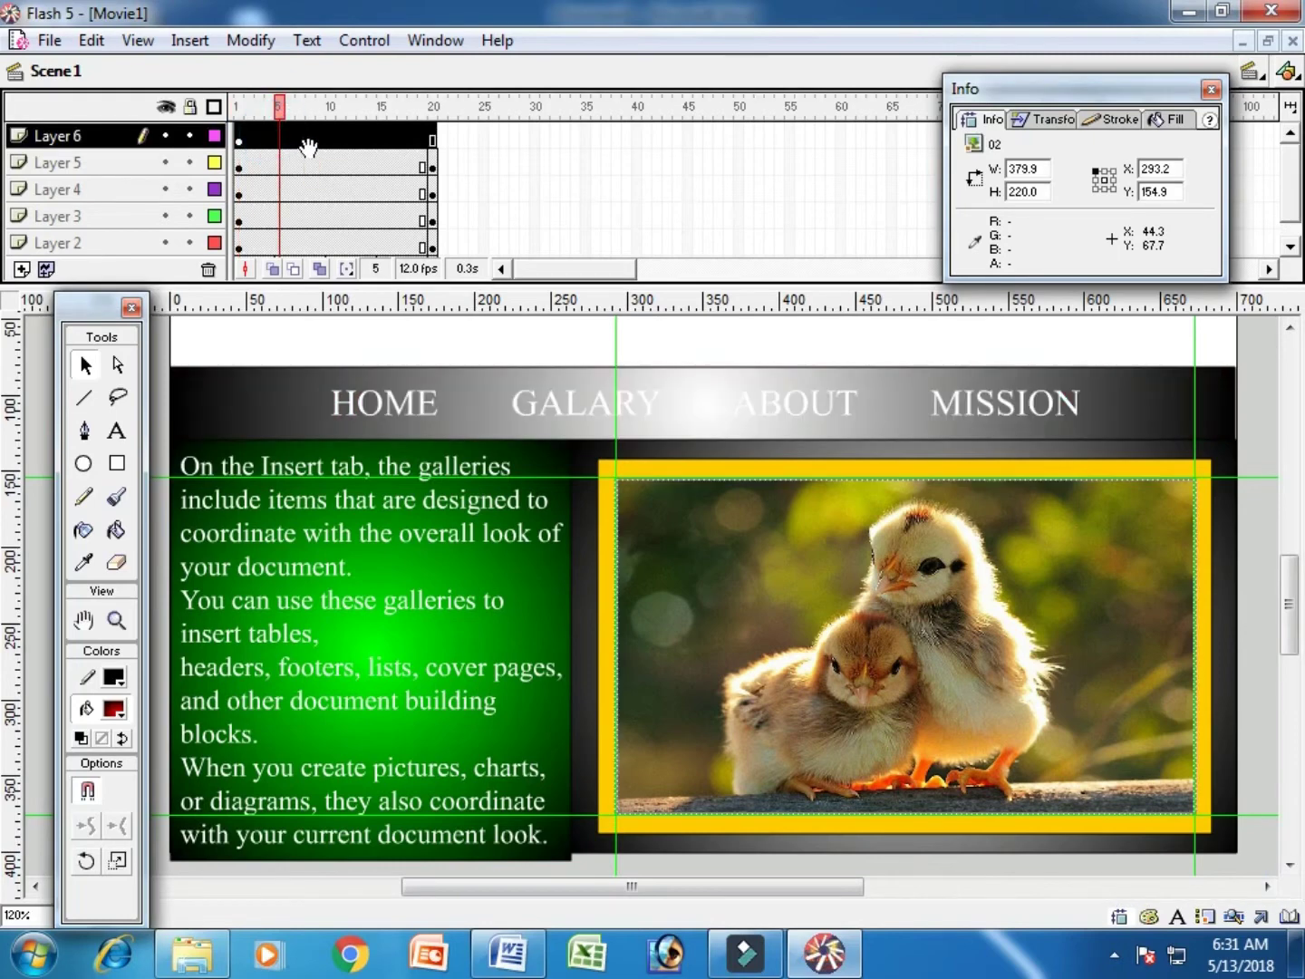
{"action": "key", "text": "F7"}
{"action": "left_click", "coordinate": [49, 39]}
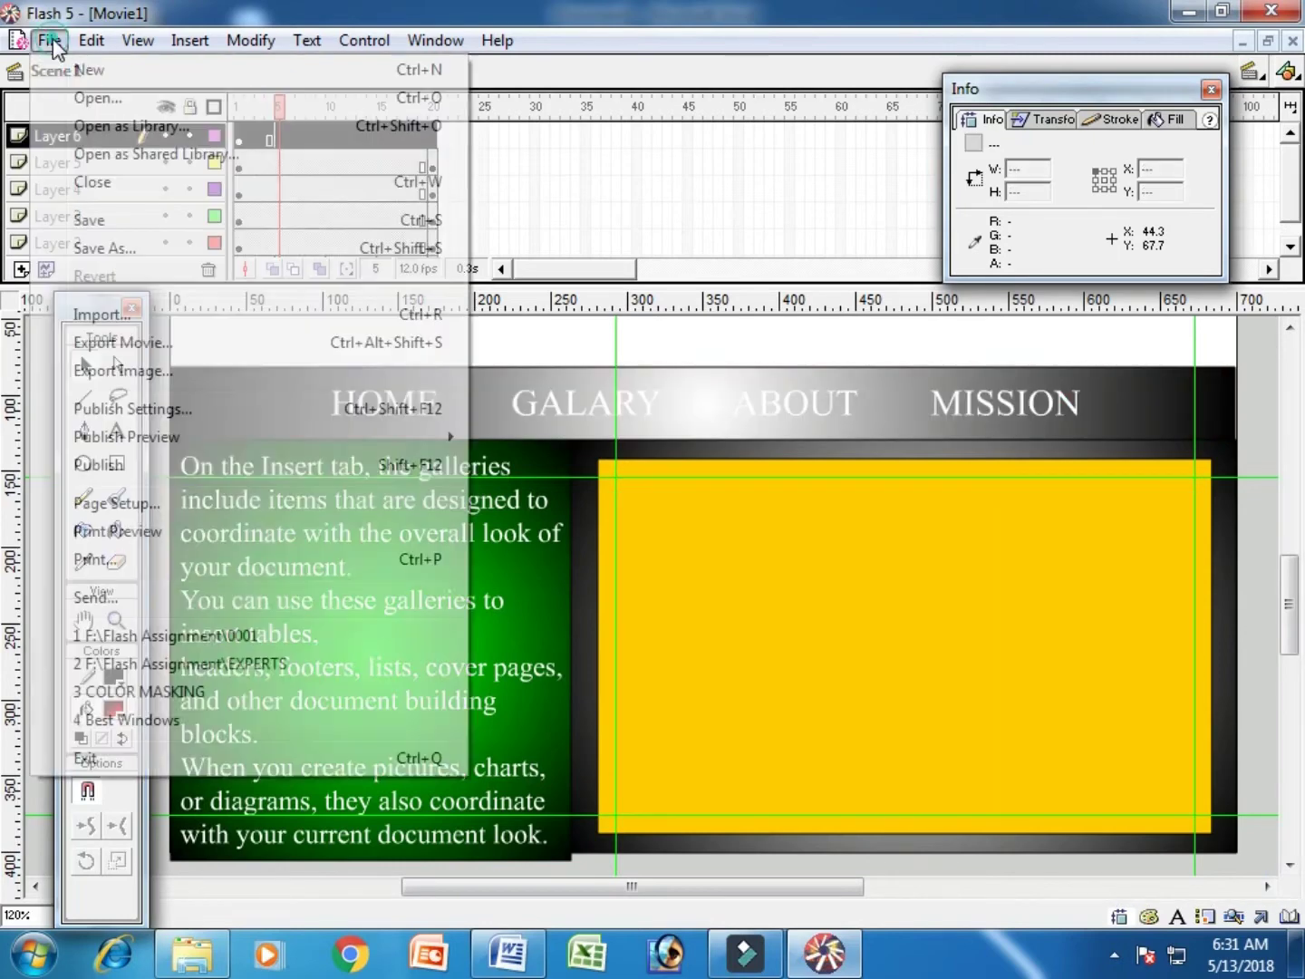
{"action": "left_click", "coordinate": [151, 313]}
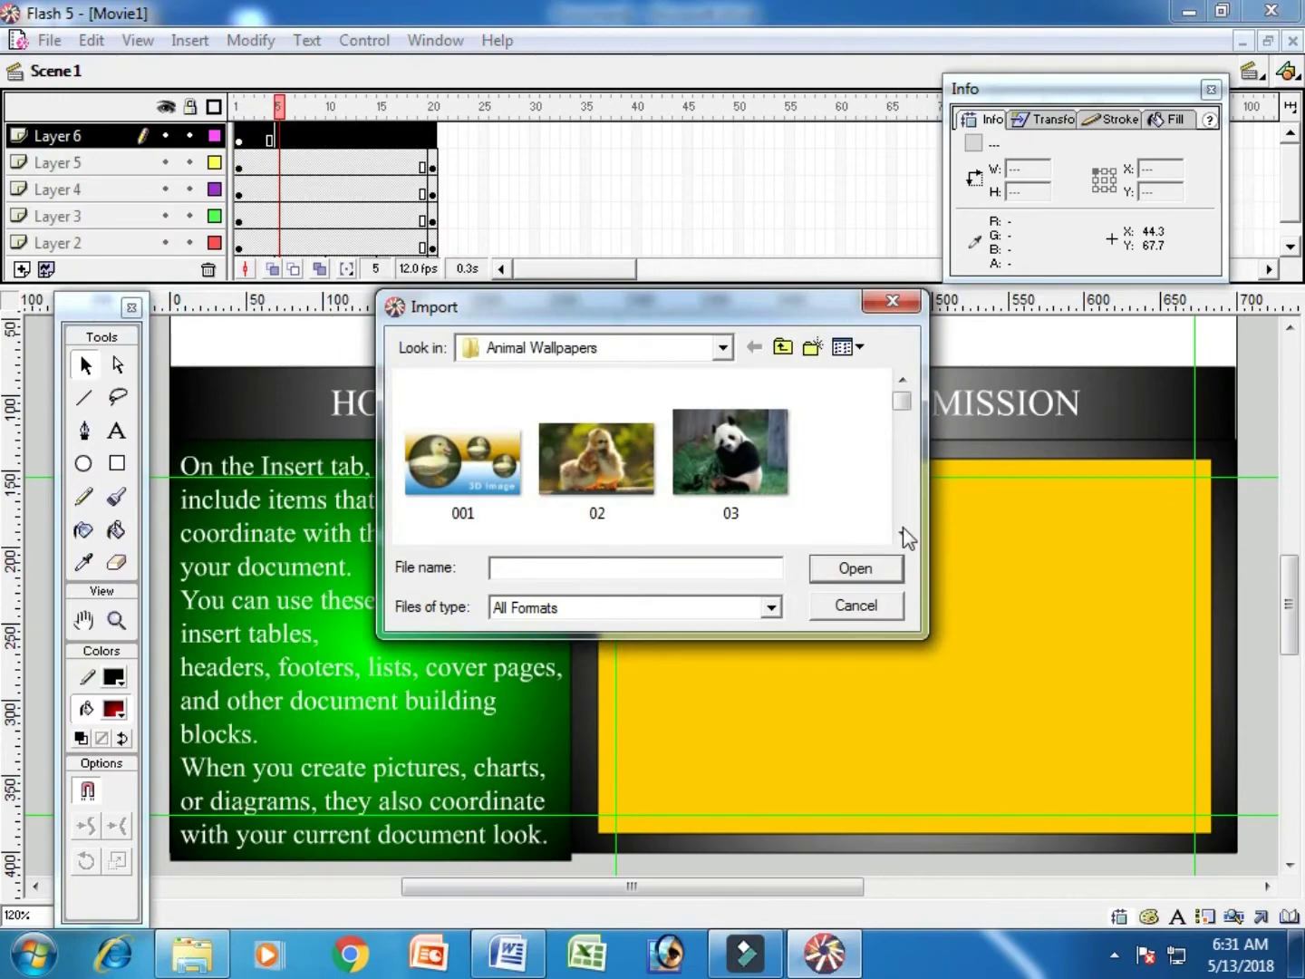
{"action": "left_click", "coordinate": [904, 536]}
{"action": "left_click", "coordinate": [483, 454]}
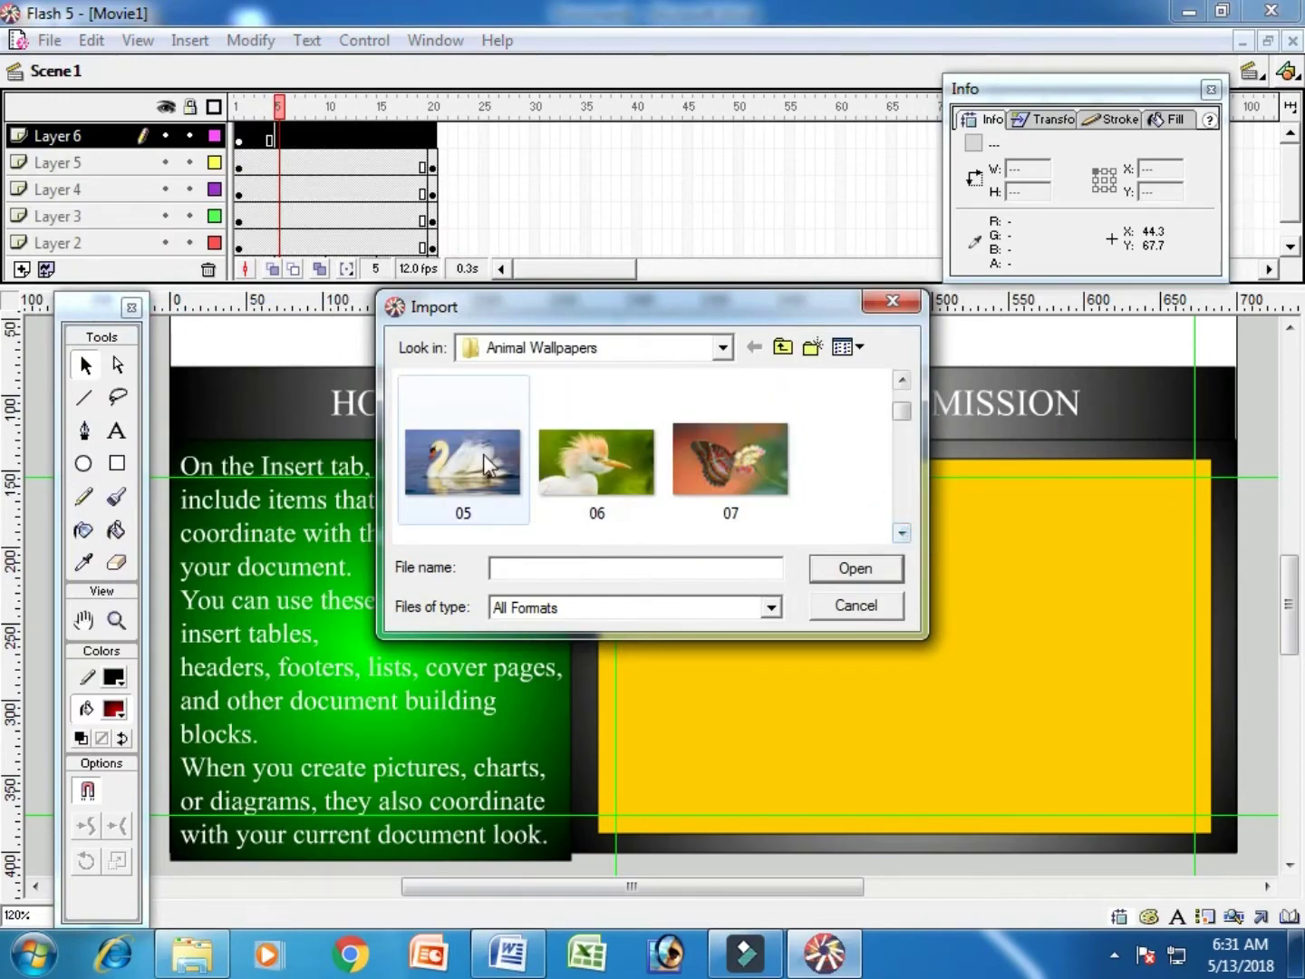
{"action": "left_click", "coordinate": [866, 566]}
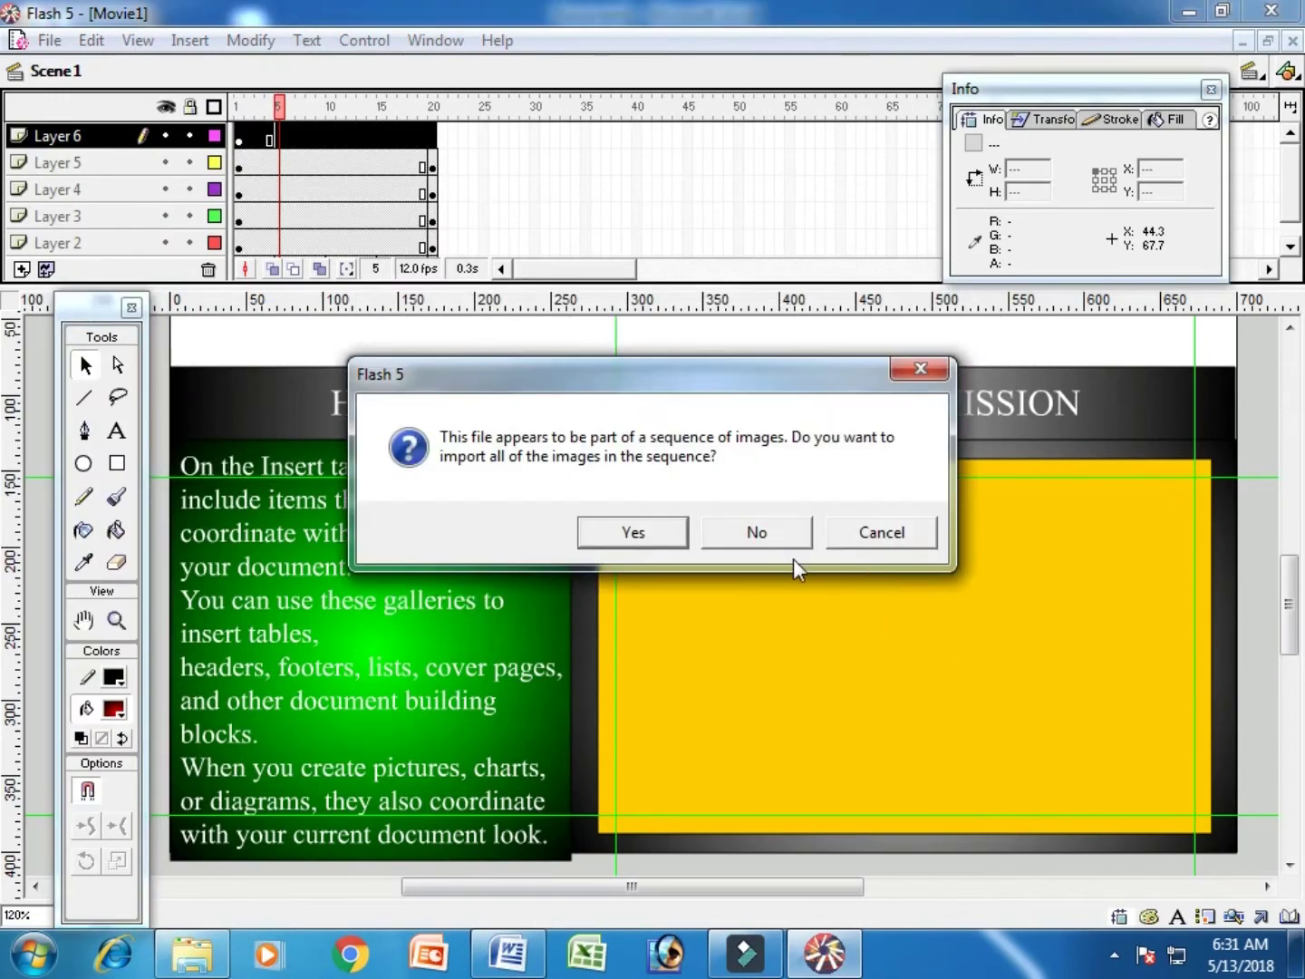
{"action": "left_click", "coordinate": [755, 538]}
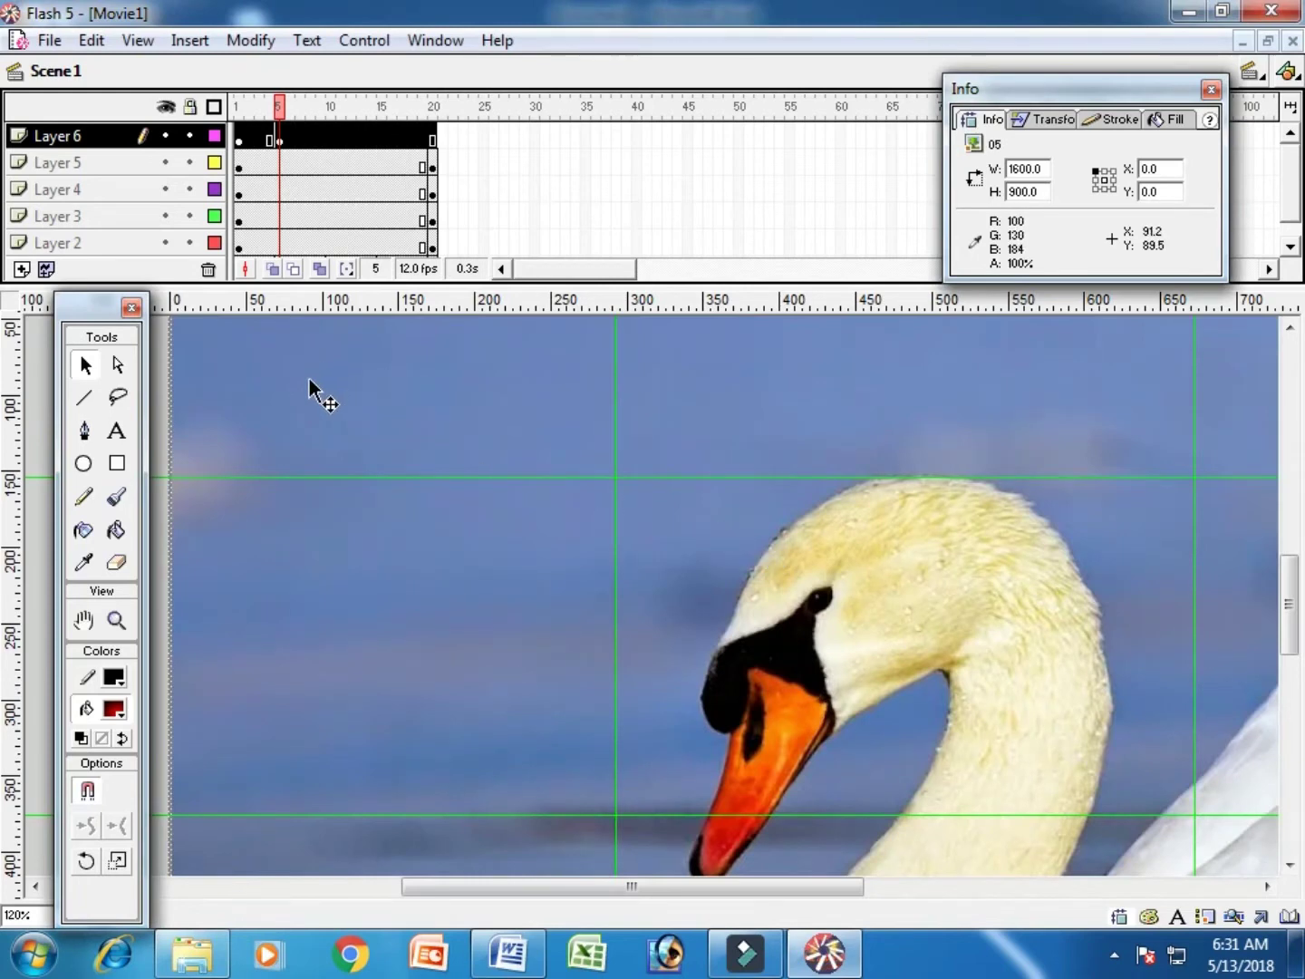
Set the swan picture's width to 380 and height to 220, and place it inside the four guides
{"action": "double_click", "coordinate": [1049, 168]}
{"action": "type", "text": "380"}
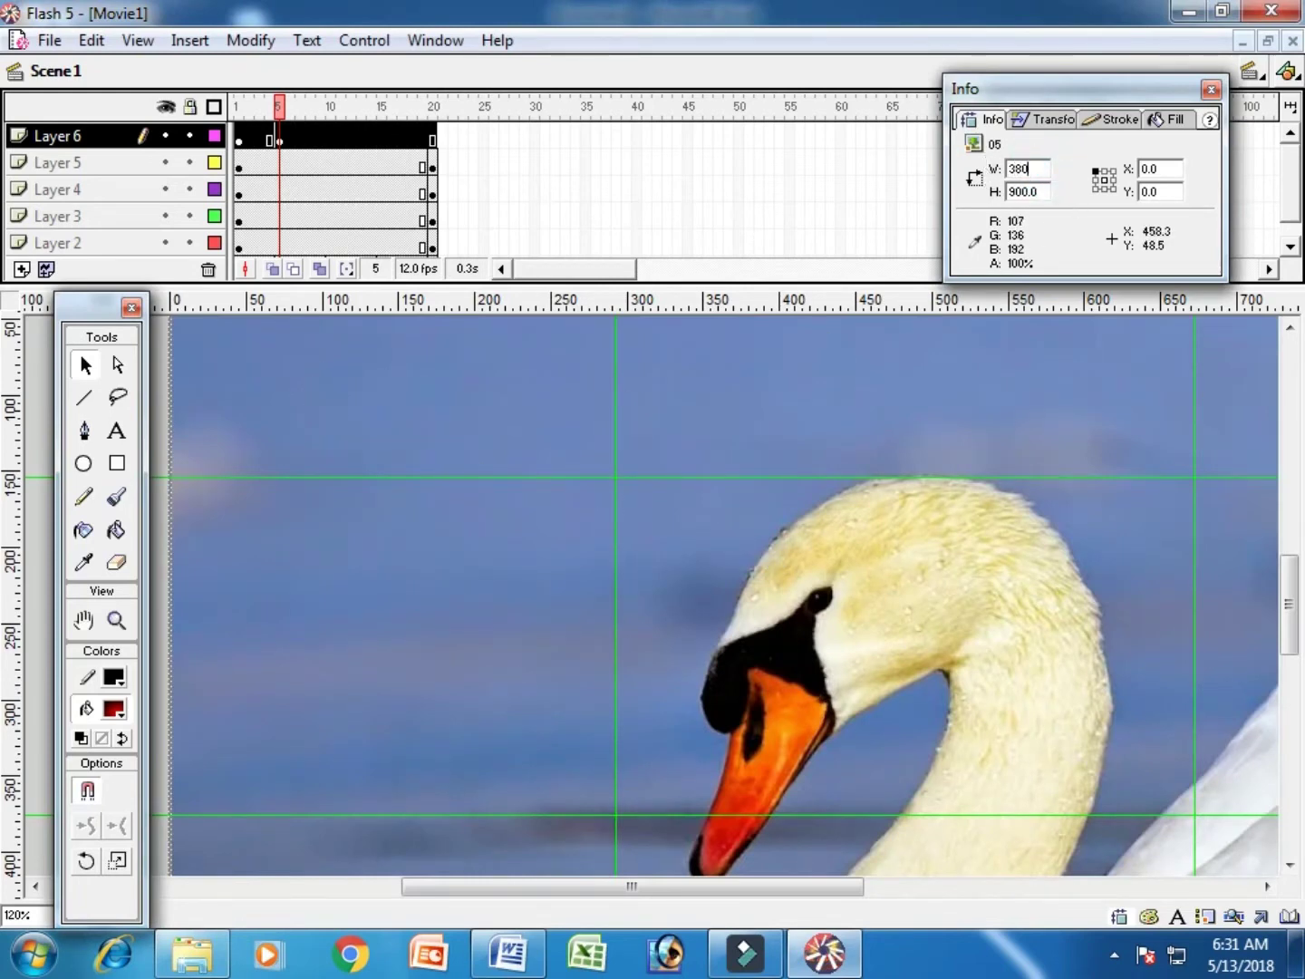
{"action": "key", "text": "Tab"}
{"action": "type", "text": "2"}
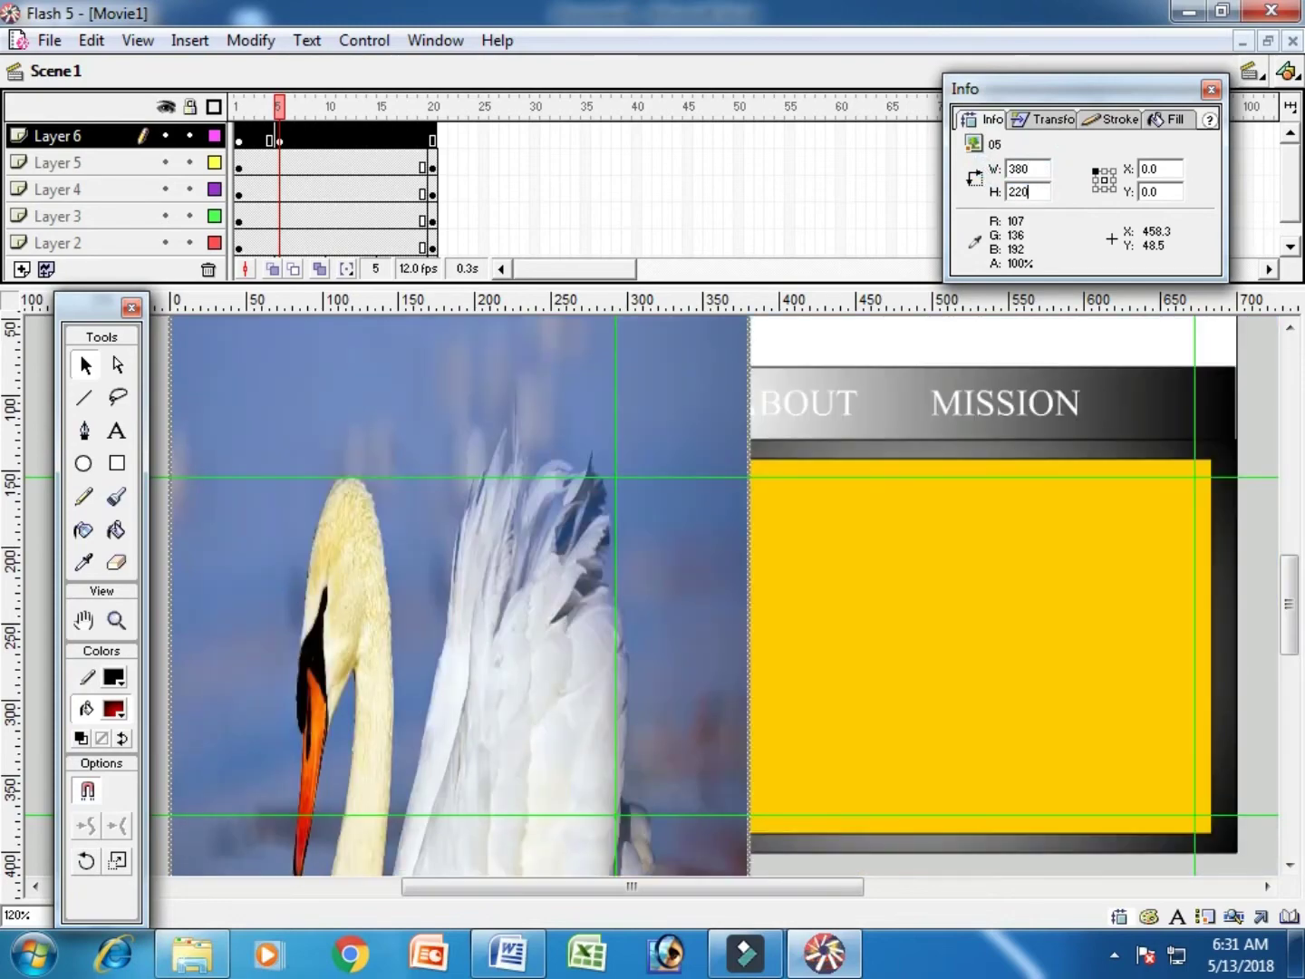
{"action": "key", "text": "Return"}
{"action": "left_click_drag", "start_coordinate": [462, 383], "coordinate": [916, 635]}
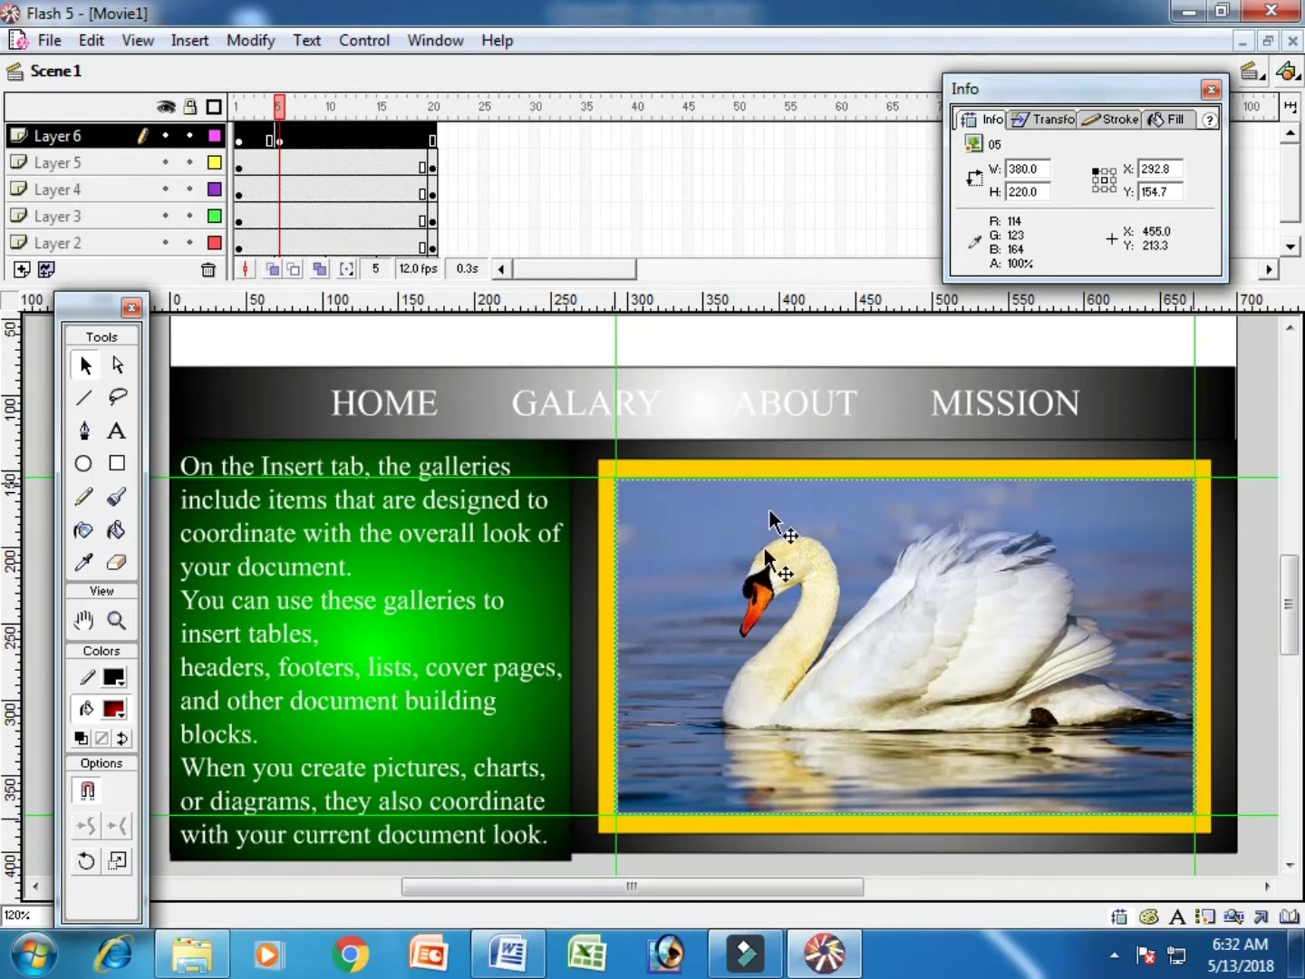
Insert a blank keyframe at frame 10 of Layer 6 and import only image 09 into it, without its sequence
{"action": "left_click", "coordinate": [330, 134]}
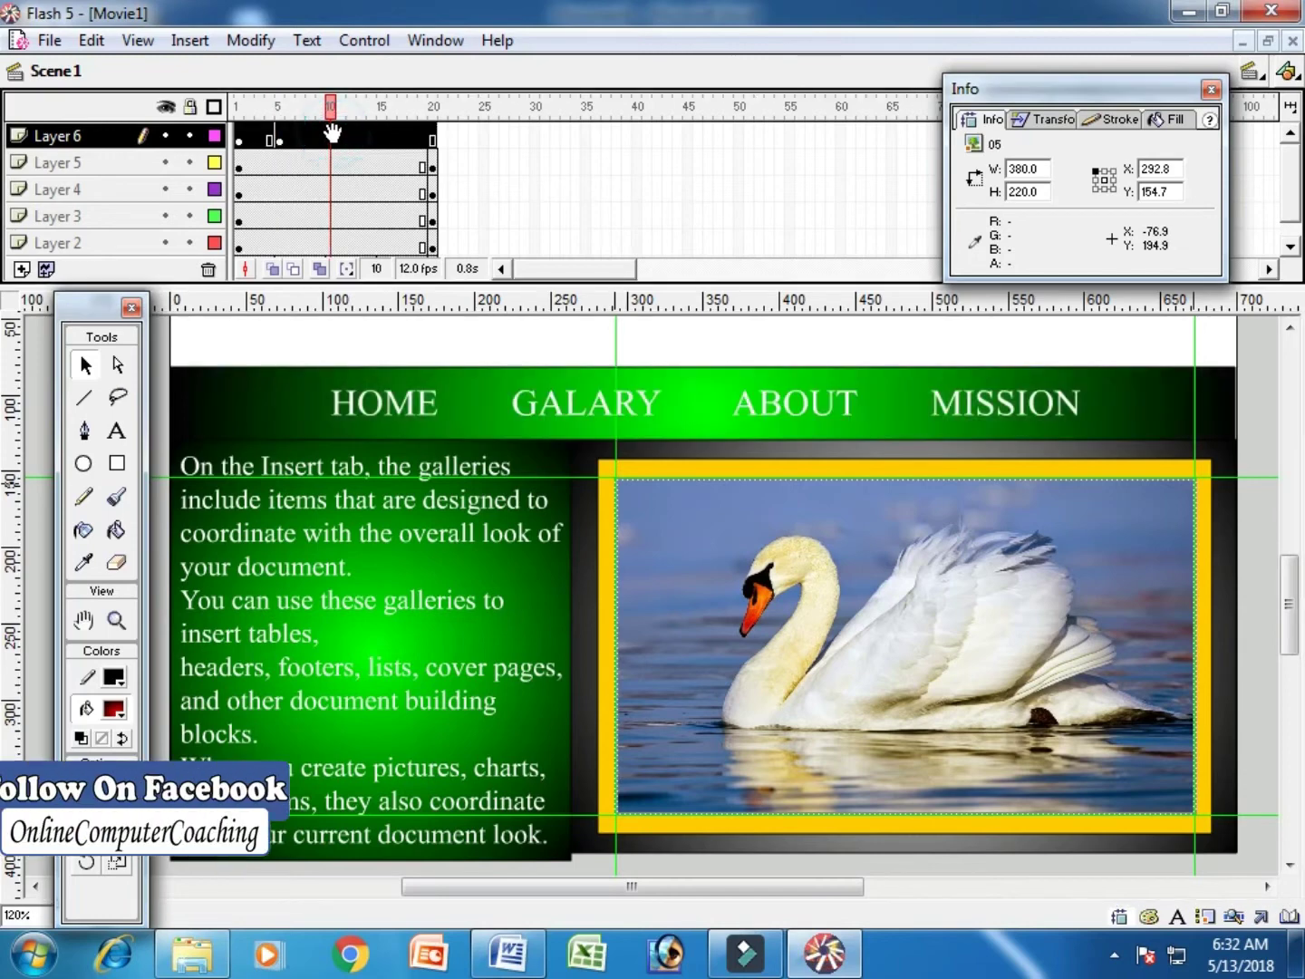
{"action": "key", "text": "F7"}
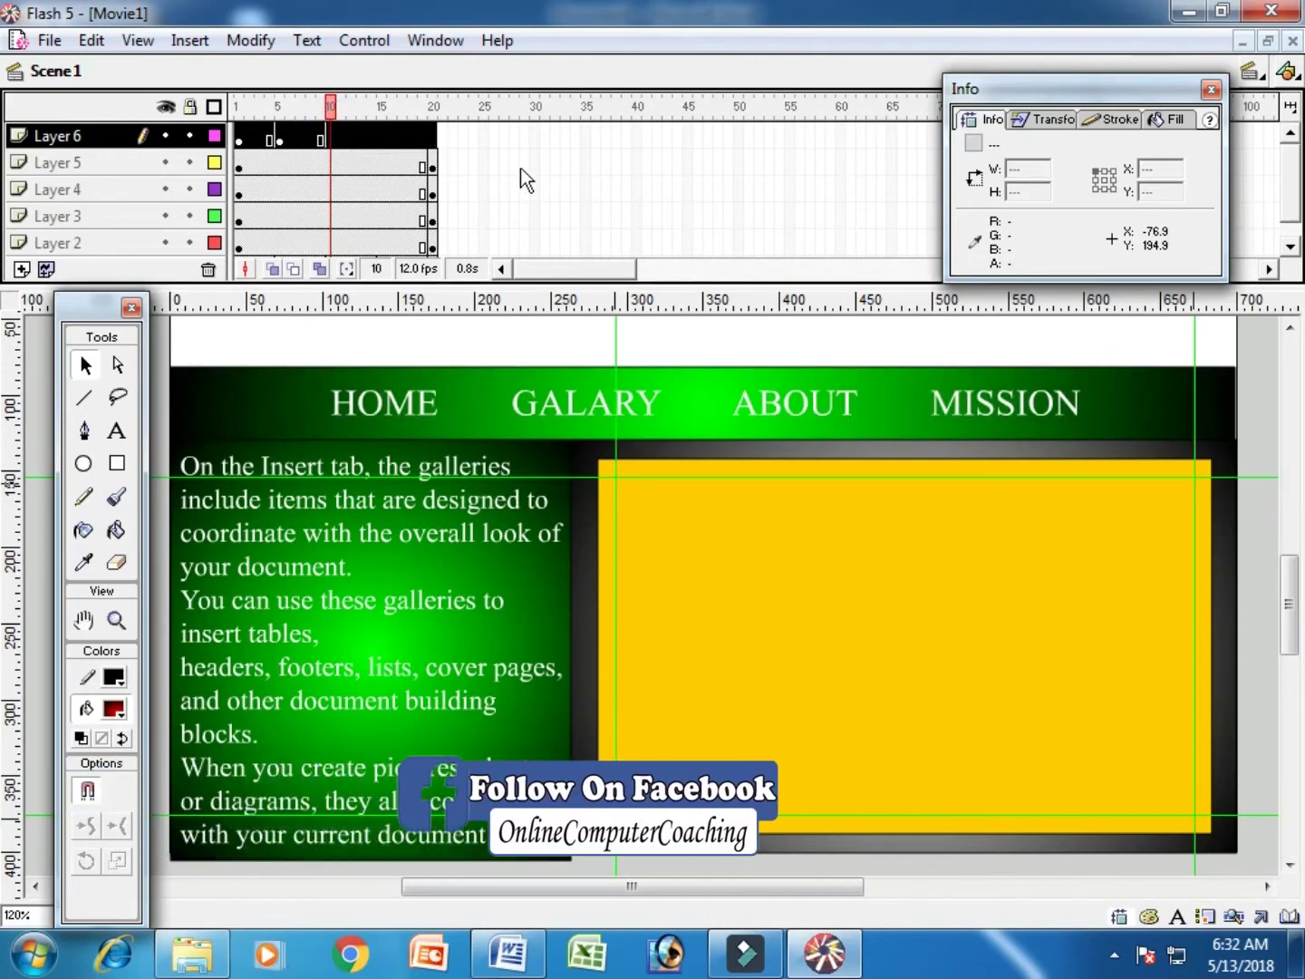
{"action": "key", "text": "ctrl+r"}
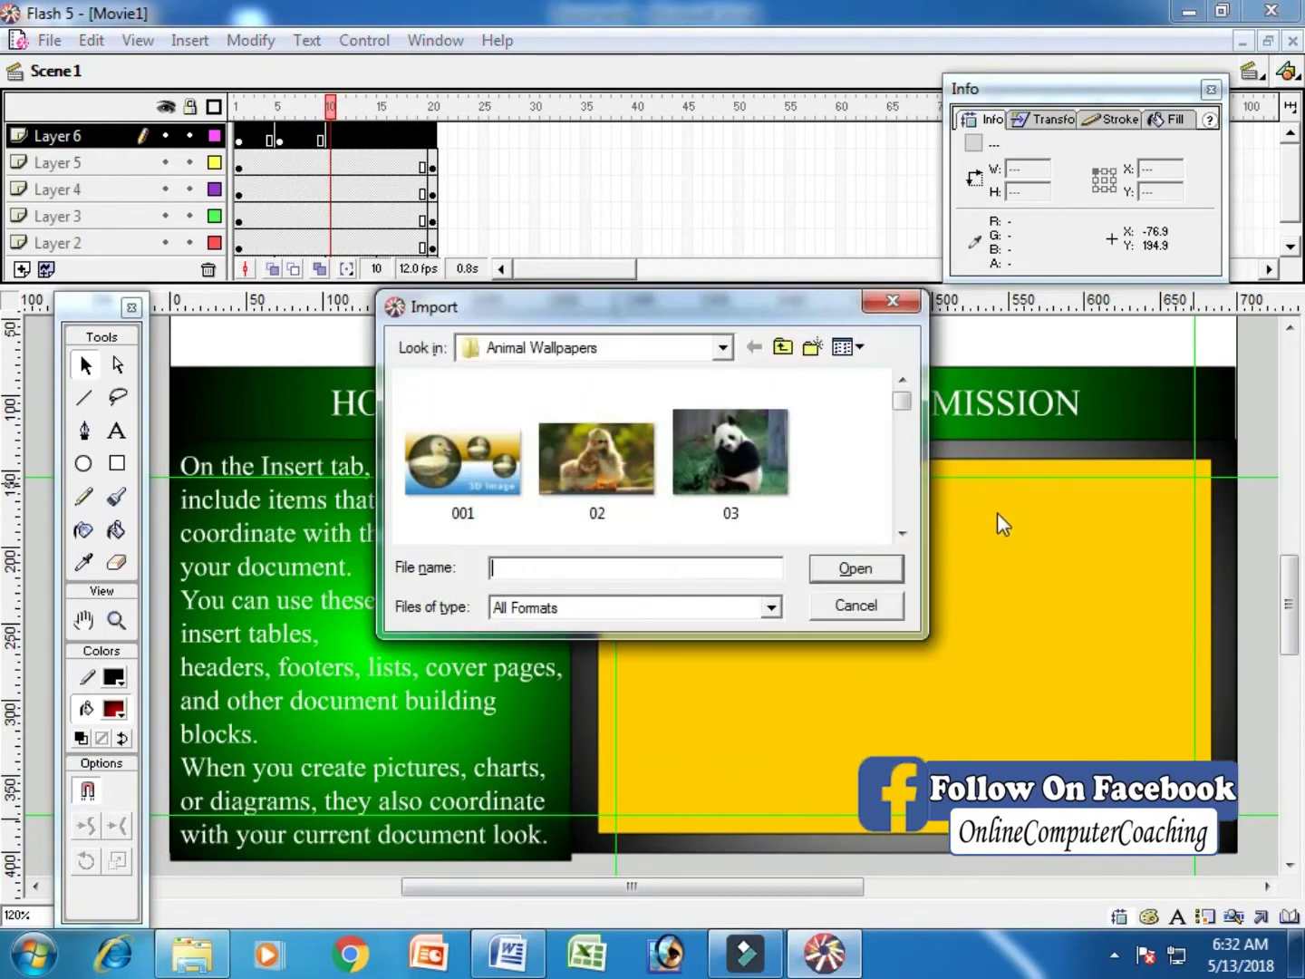
{"action": "left_click", "coordinate": [902, 534]}
{"action": "left_click", "coordinate": [902, 534]}
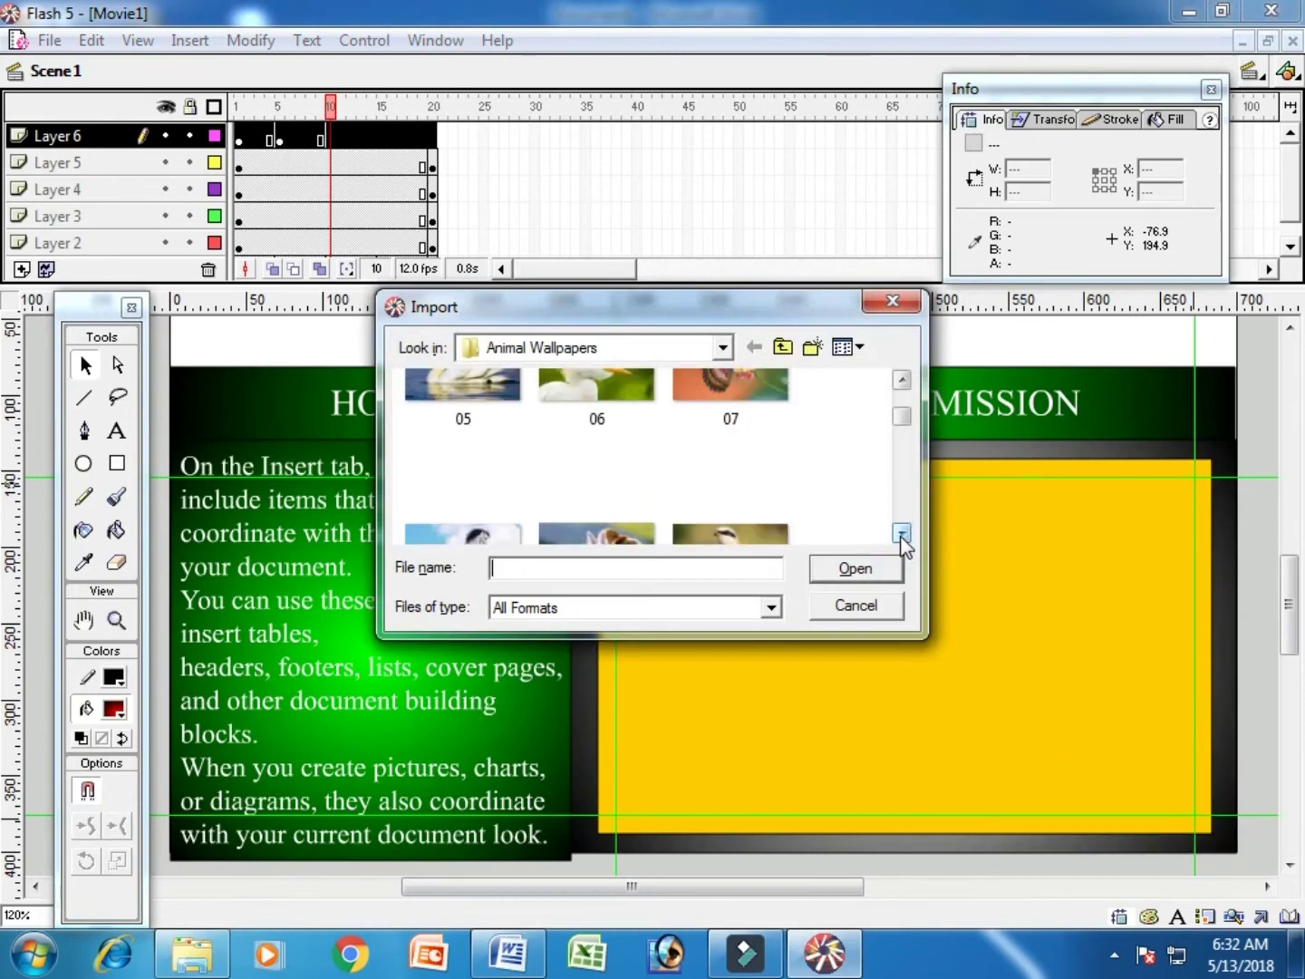
{"action": "left_click", "coordinate": [901, 534]}
{"action": "left_click", "coordinate": [613, 463]}
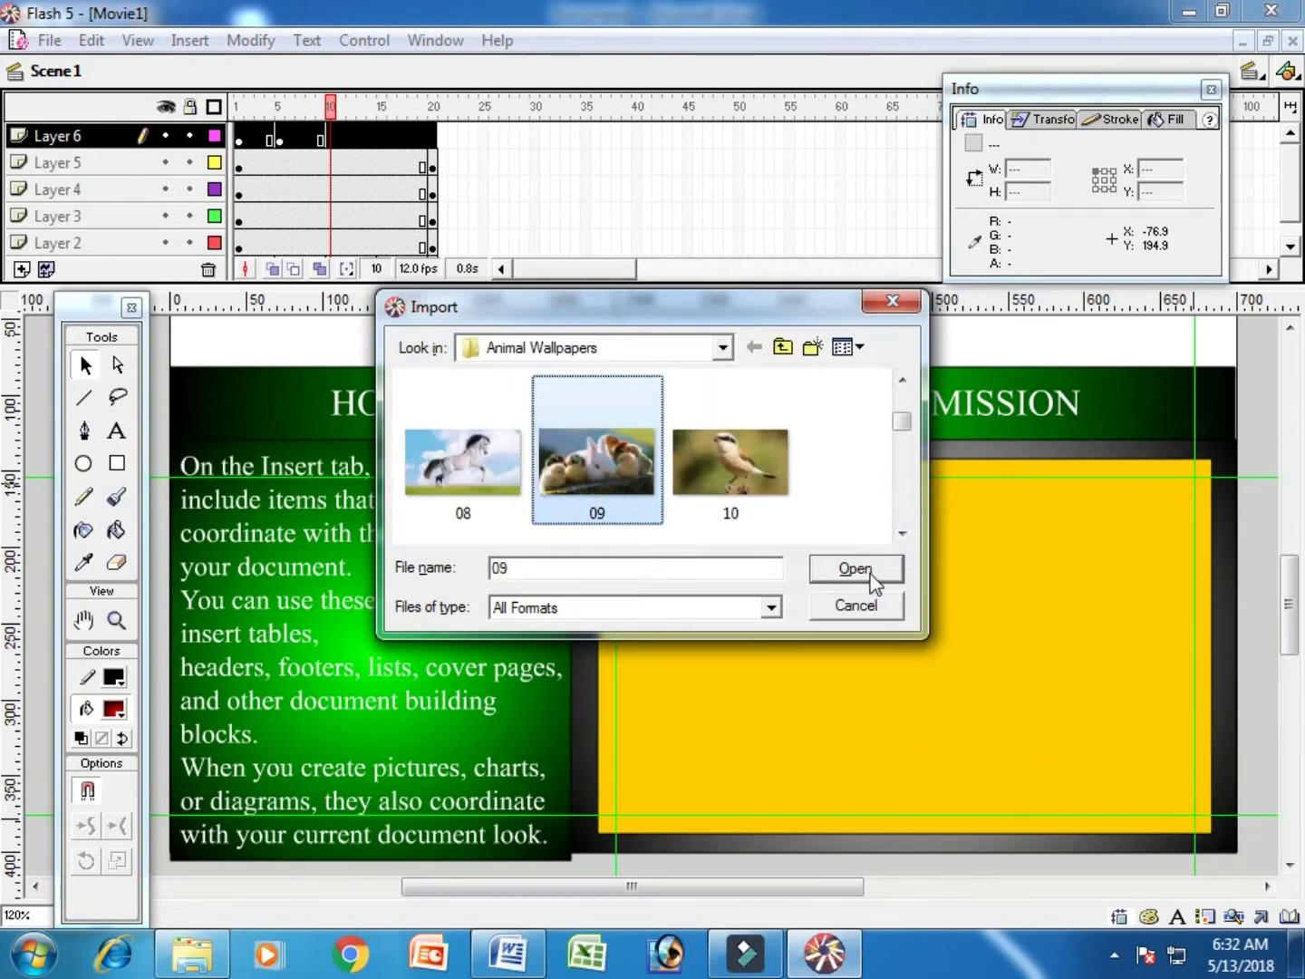
{"action": "left_click", "coordinate": [866, 573]}
{"action": "left_click", "coordinate": [754, 534]}
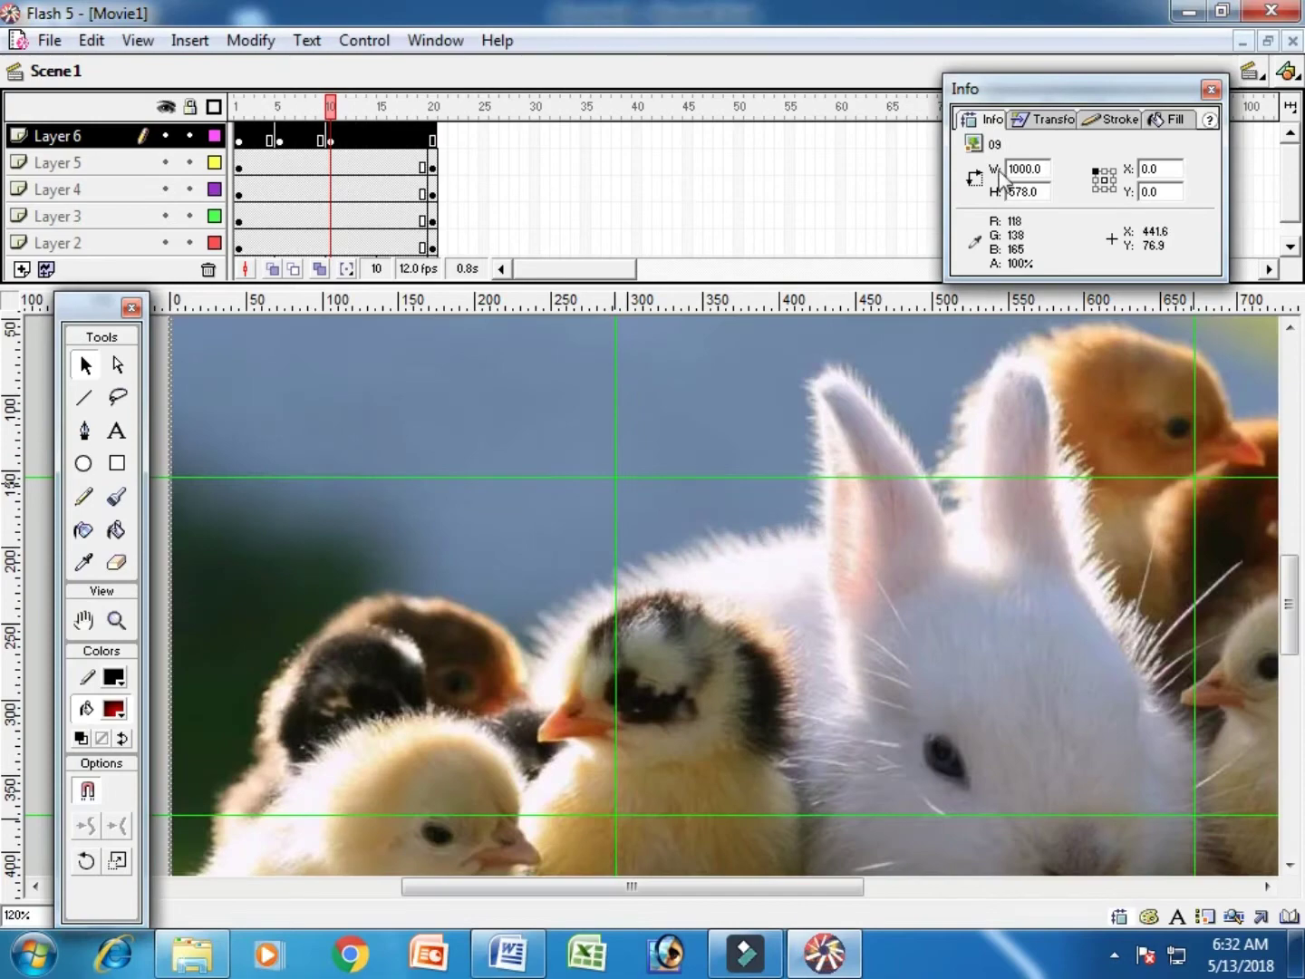
Set the rabbit-and-chicks picture's width to 380 and height to 220, and place it inside the four guides
{"action": "double_click", "coordinate": [1047, 168]}
{"action": "type", "text": "380"}
{"action": "key", "text": "Tab"}
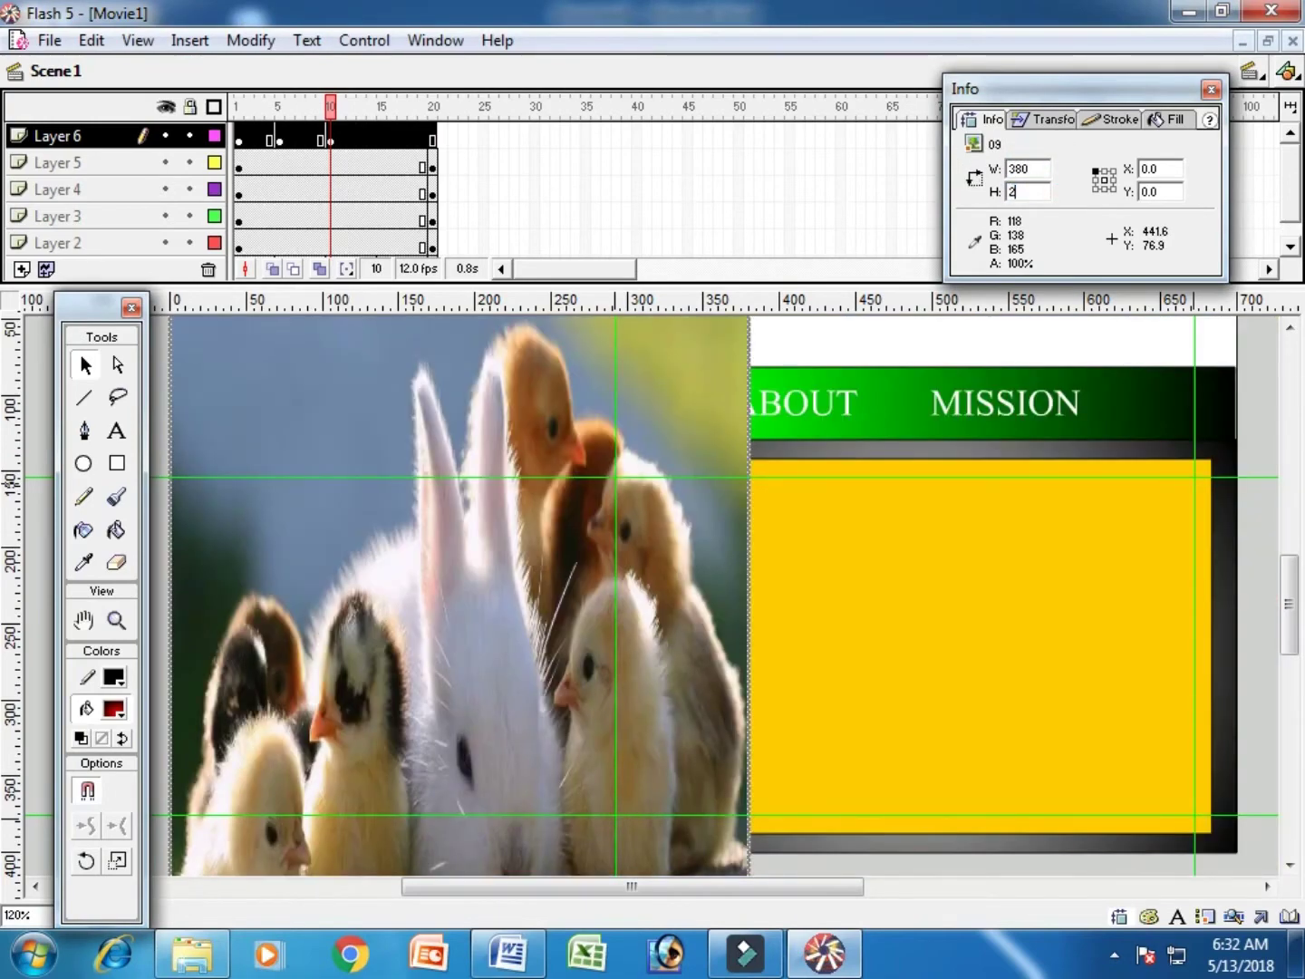
{"action": "type", "text": "220"}
{"action": "key", "text": "Return"}
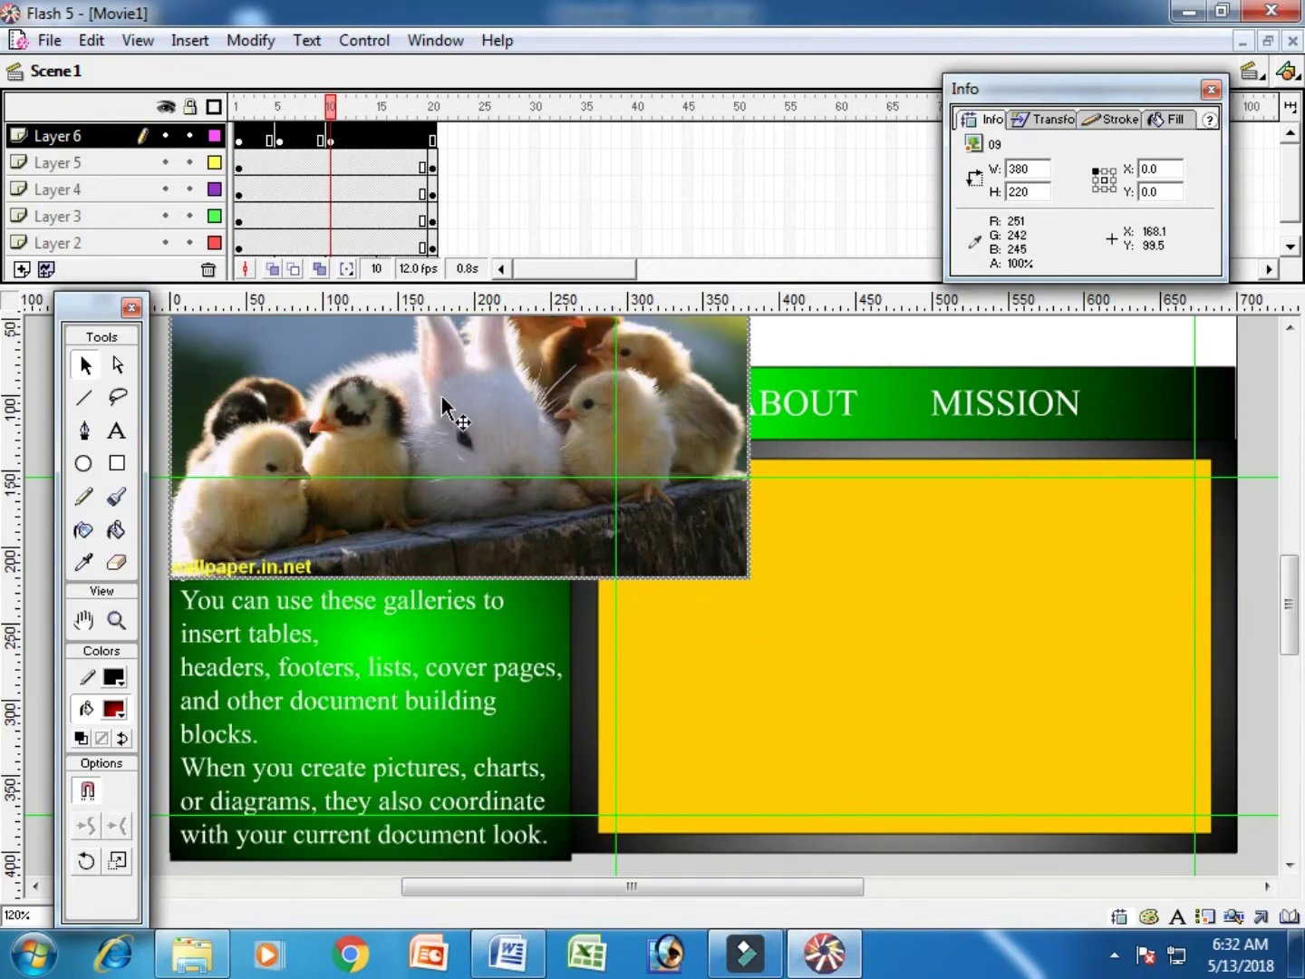
{"action": "left_click_drag", "start_coordinate": [435, 393], "coordinate": [873, 642]}
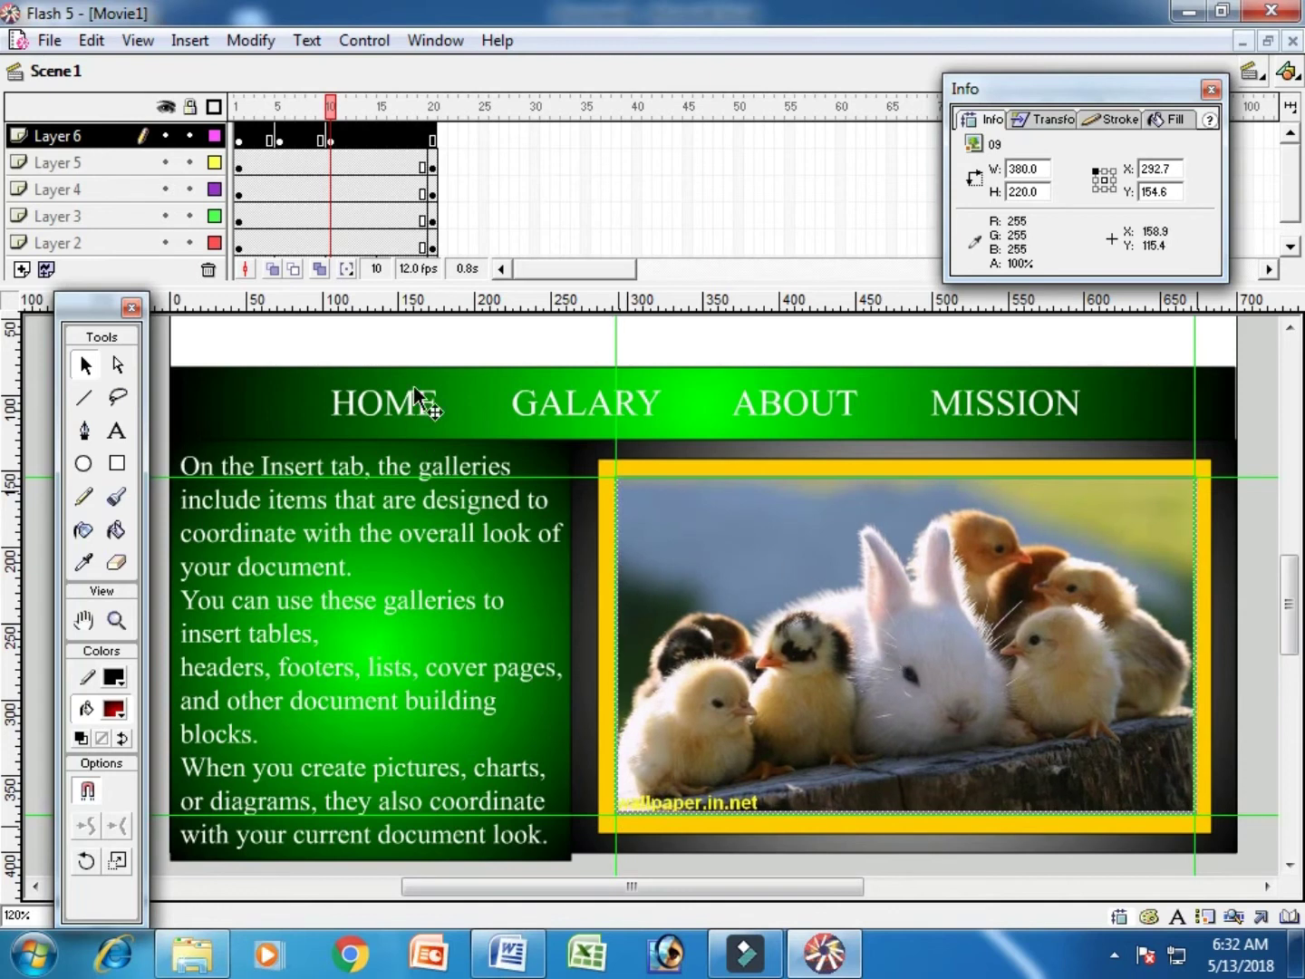
Insert a blank keyframe at frame 15 of Layer 6 and import only image 11 into it, without its sequence
{"action": "left_click", "coordinate": [382, 138]}
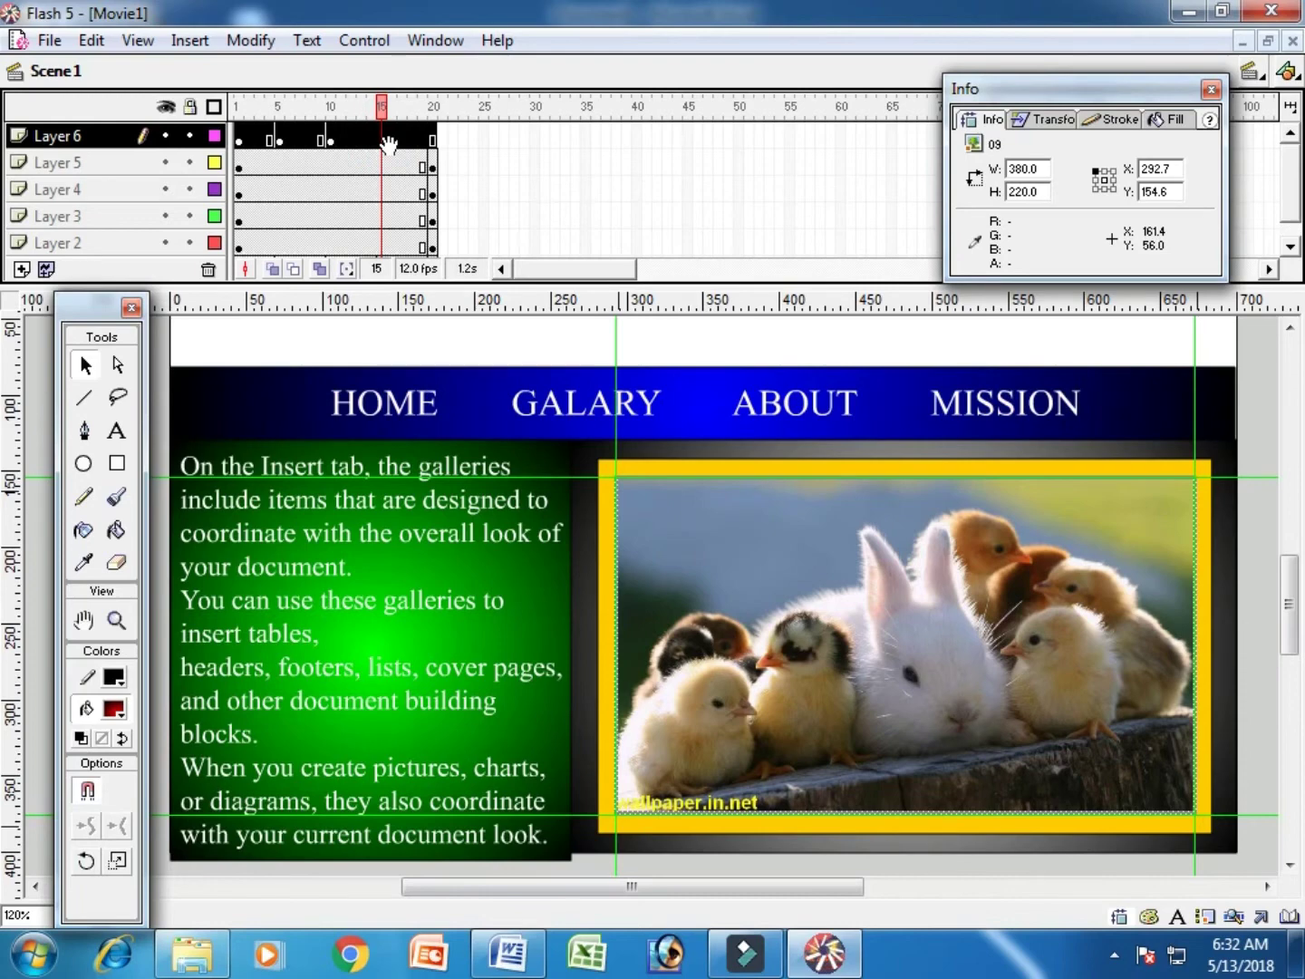
{"action": "key", "text": "Delete"}
{"action": "key", "text": "ctrl+r"}
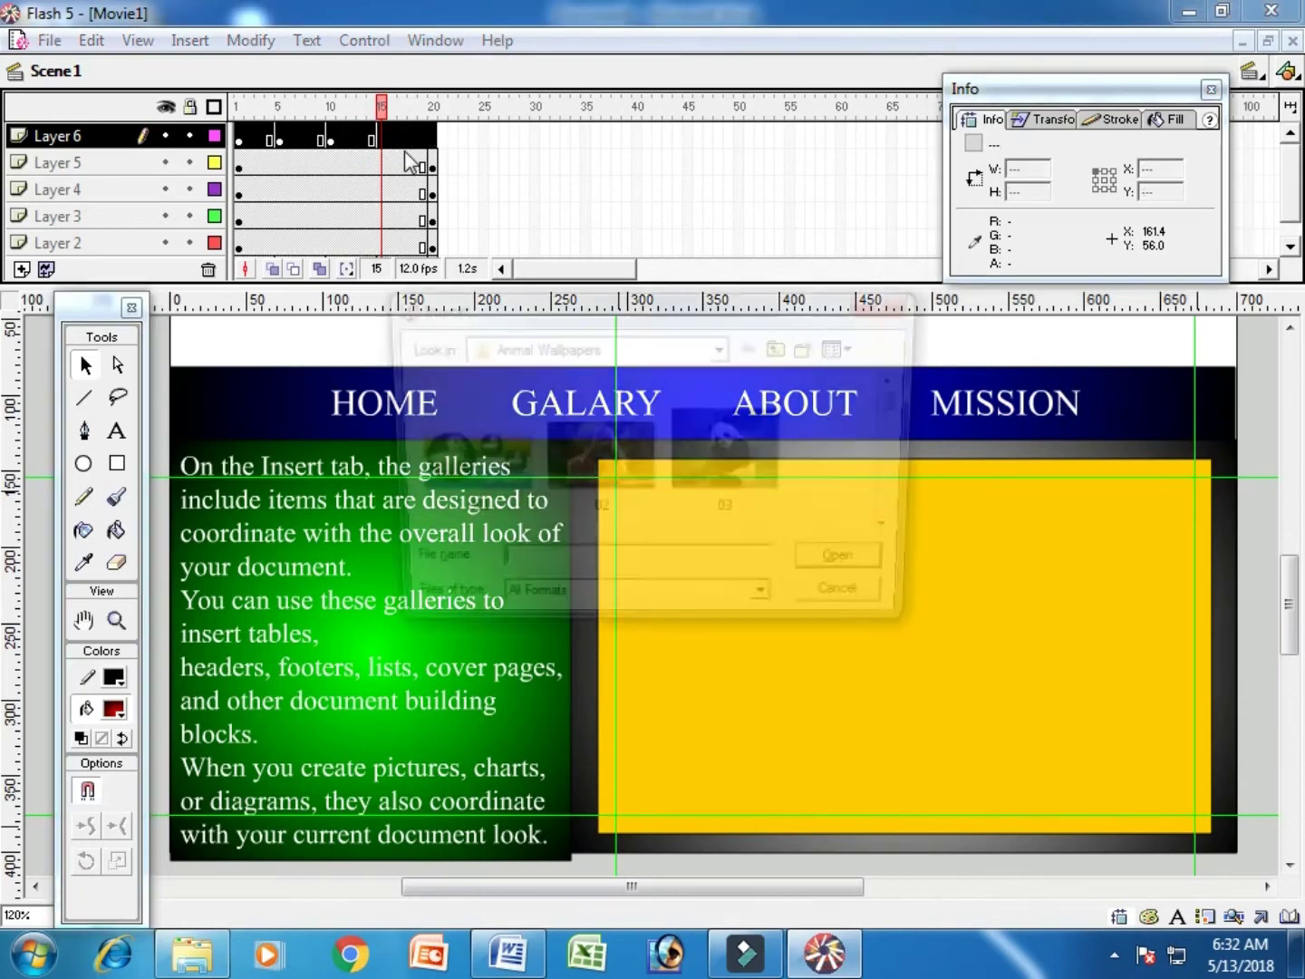
{"action": "left_click", "coordinate": [902, 533]}
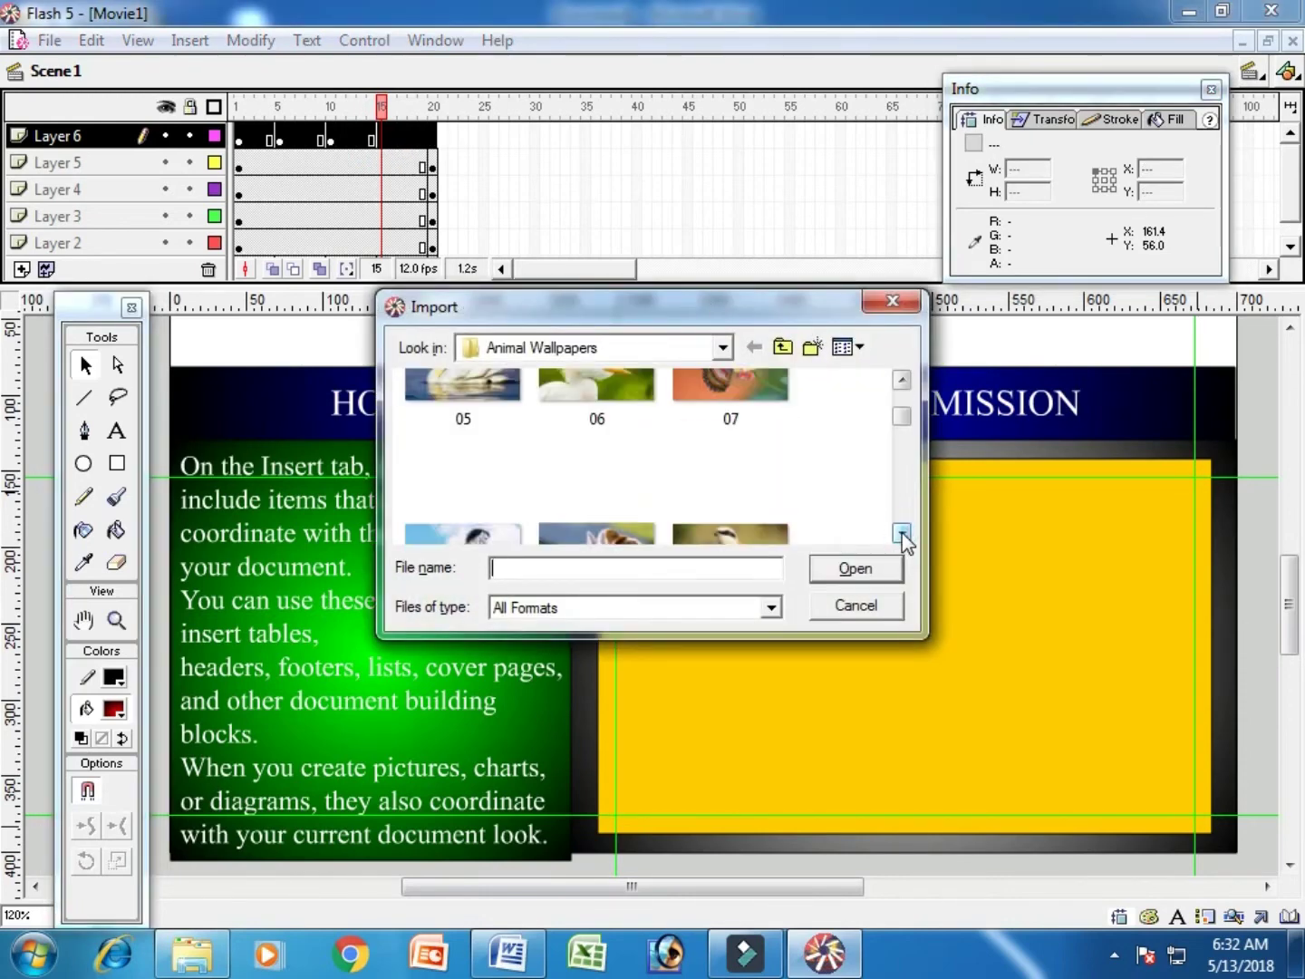
{"action": "left_click", "coordinate": [902, 533]}
{"action": "left_click", "coordinate": [901, 533]}
{"action": "left_click", "coordinate": [901, 533]}
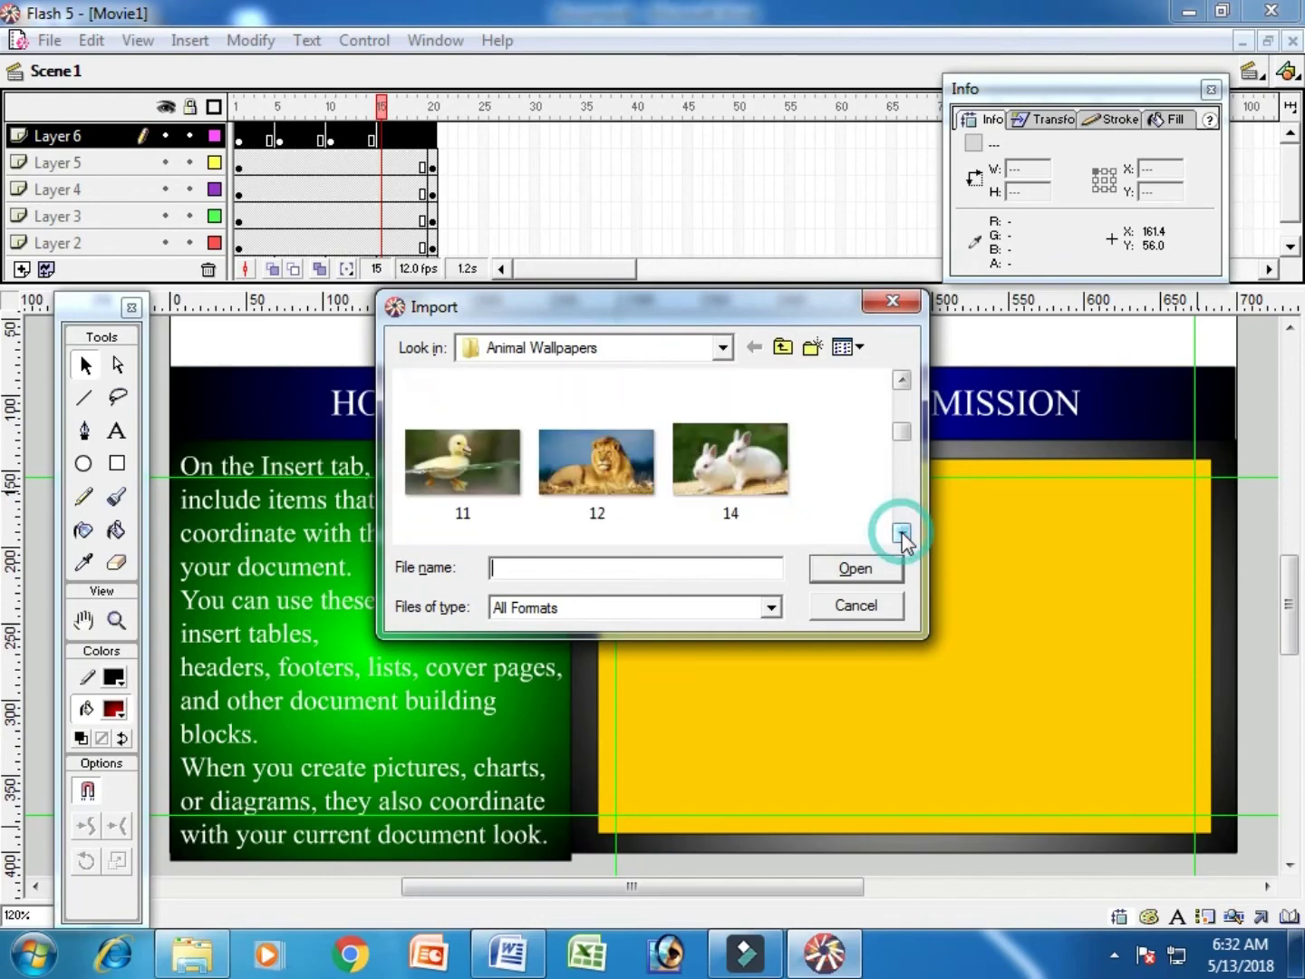
{"action": "left_click", "coordinate": [573, 461]}
{"action": "left_click", "coordinate": [493, 464]}
{"action": "left_click", "coordinate": [850, 573]}
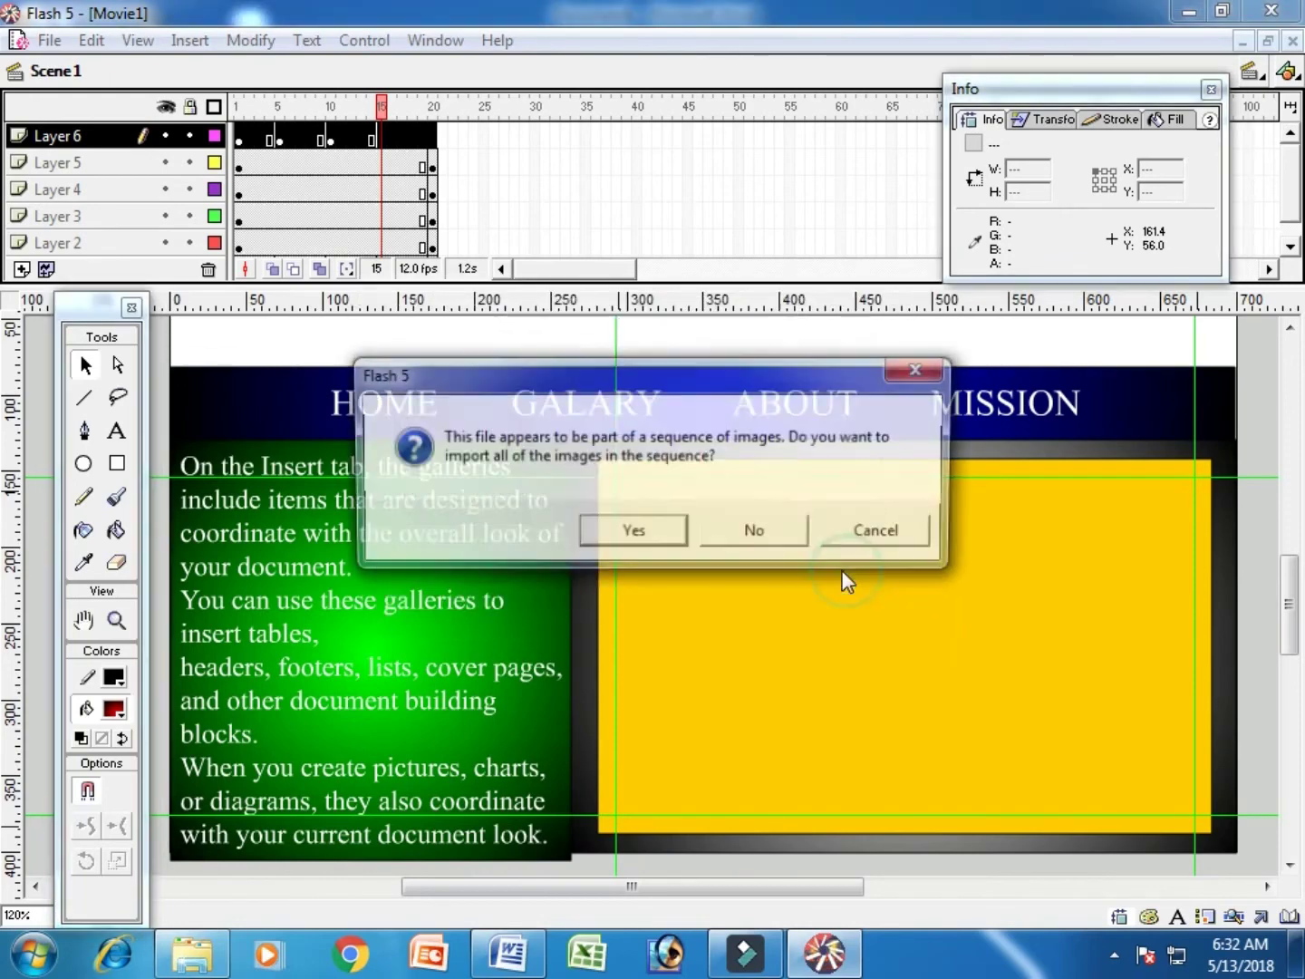
{"action": "left_click", "coordinate": [748, 533]}
Resize the duckling picture to 380 wide by 220 high and align it inside the four guides
{"action": "left_click_drag", "start_coordinate": [1049, 170], "coordinate": [1004, 170]}
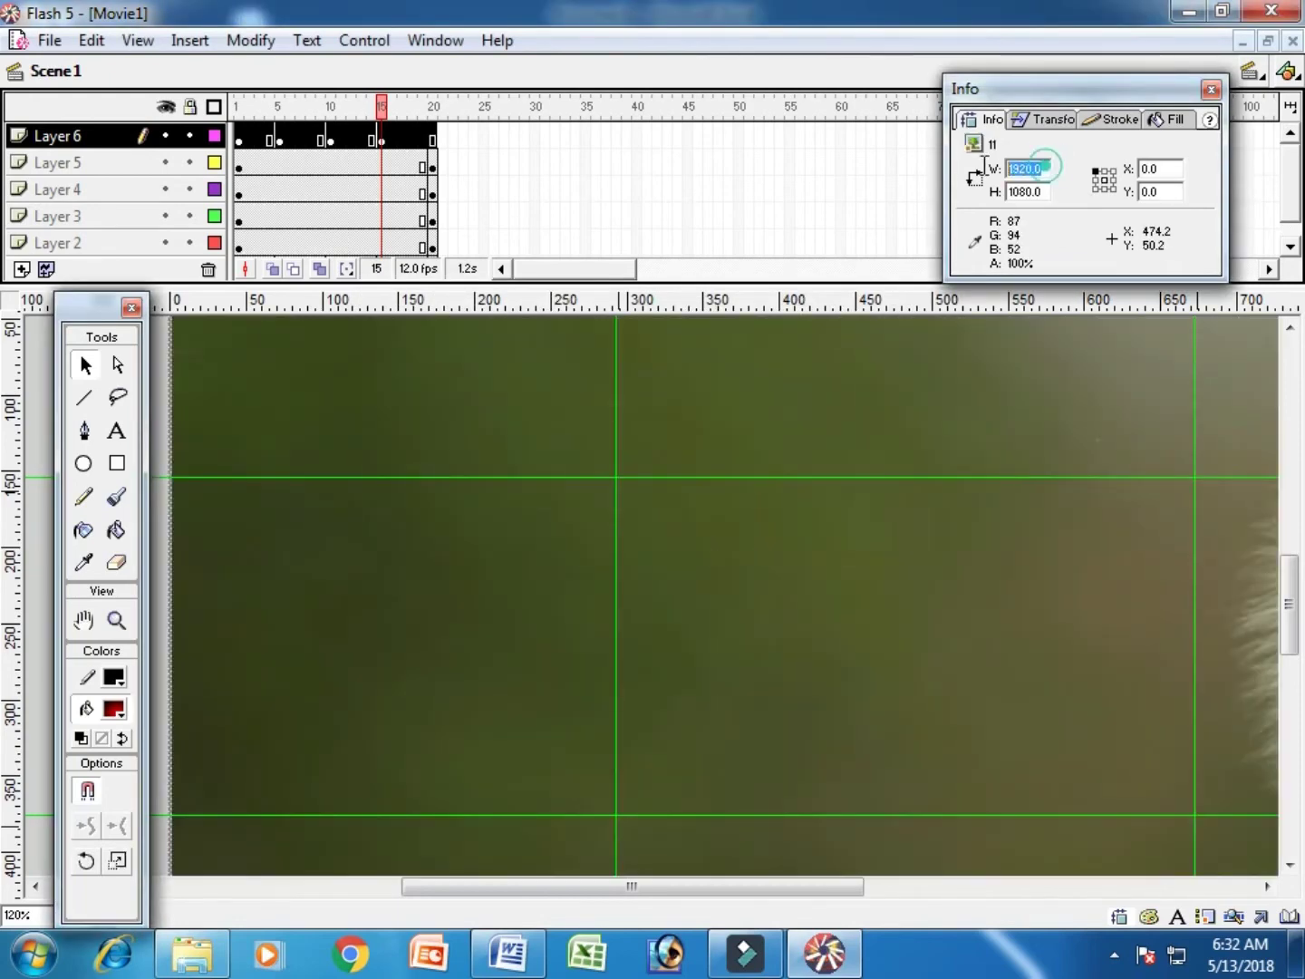
{"action": "key", "text": "Tab"}
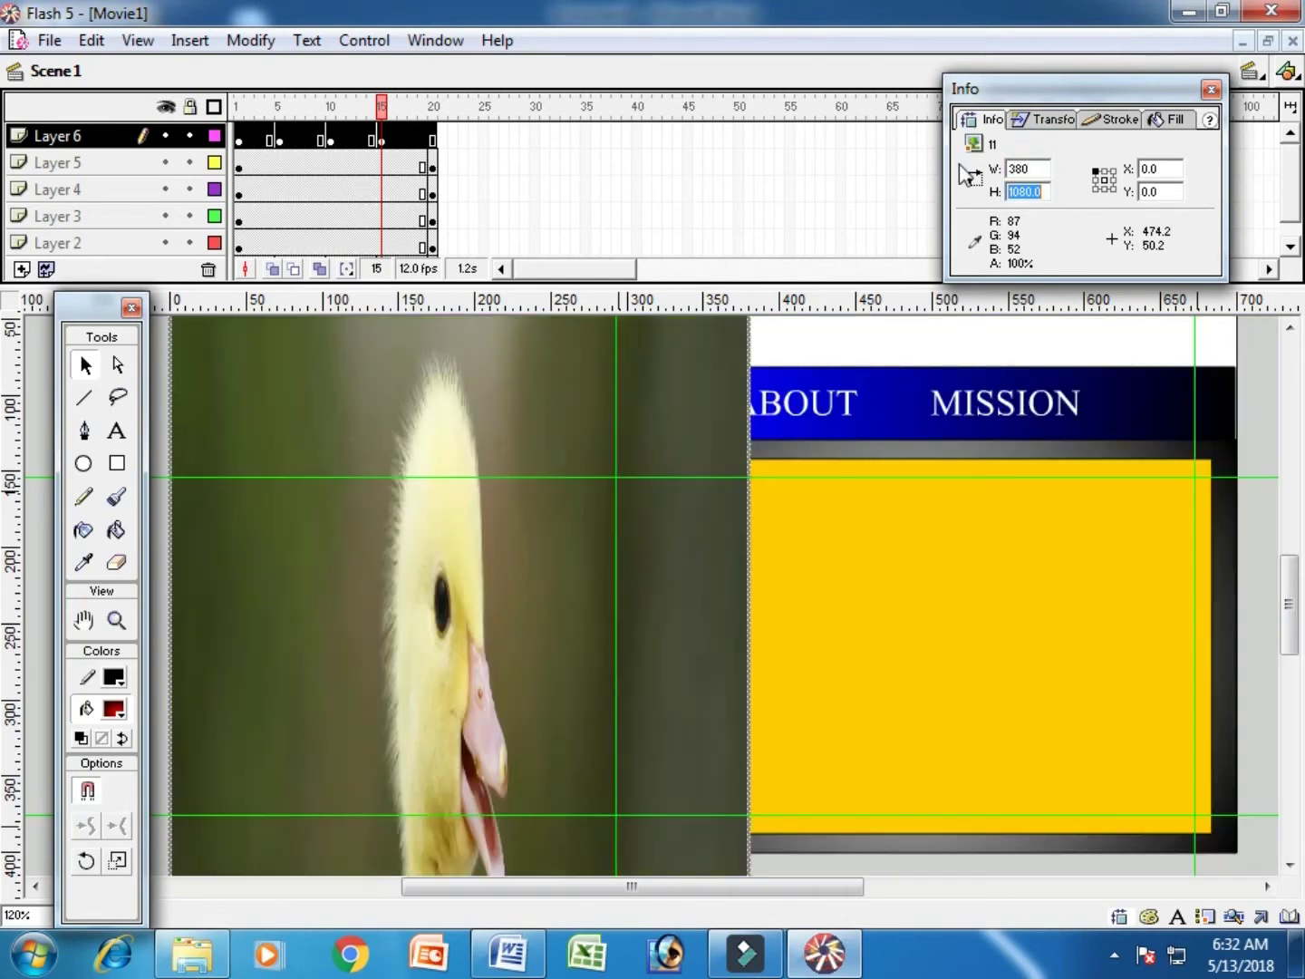
{"action": "key", "text": "Return"}
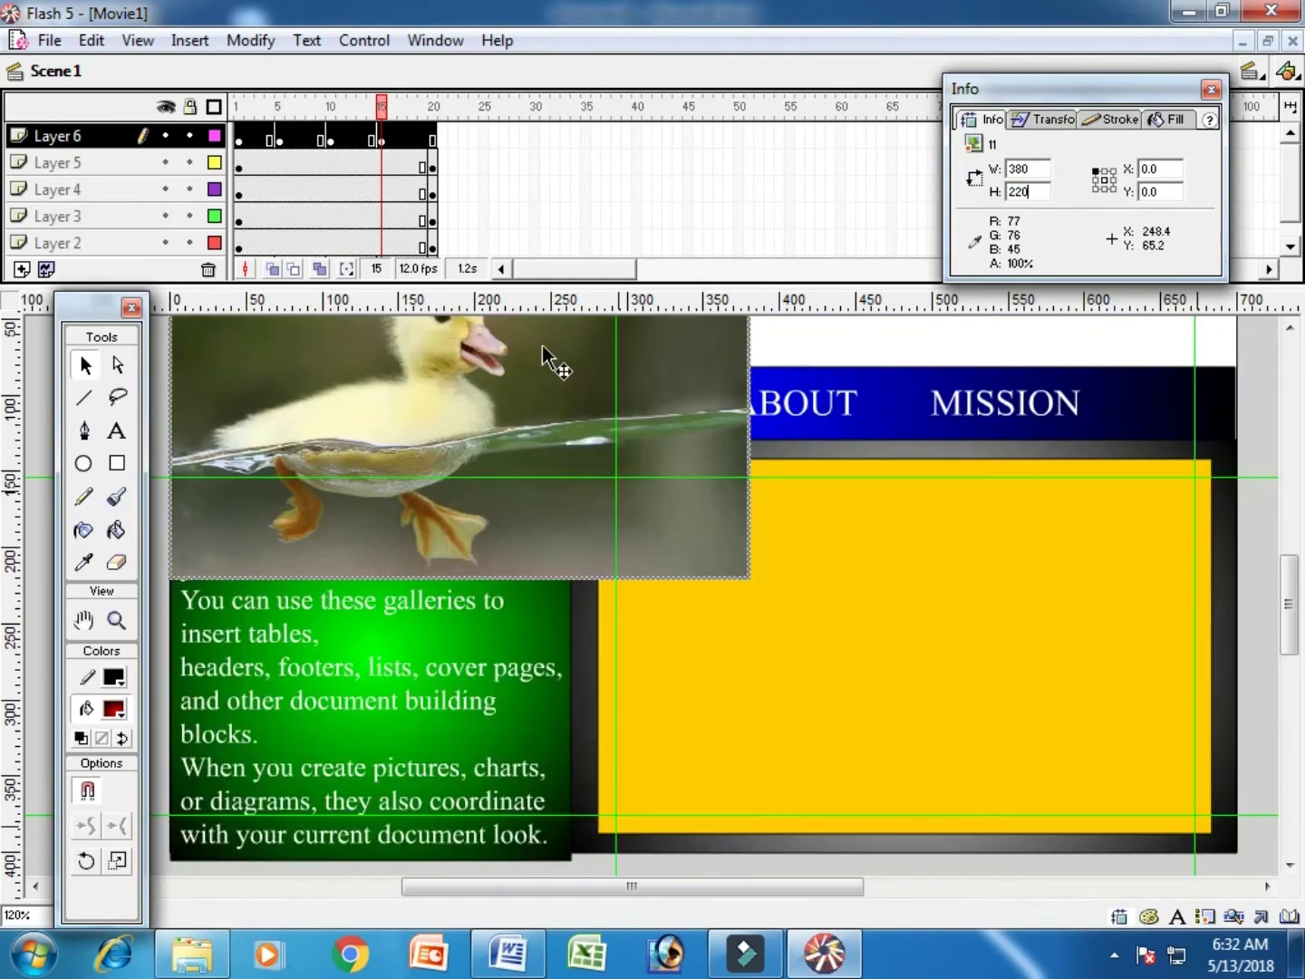
{"action": "left_click_drag", "start_coordinate": [475, 363], "coordinate": [912, 592]}
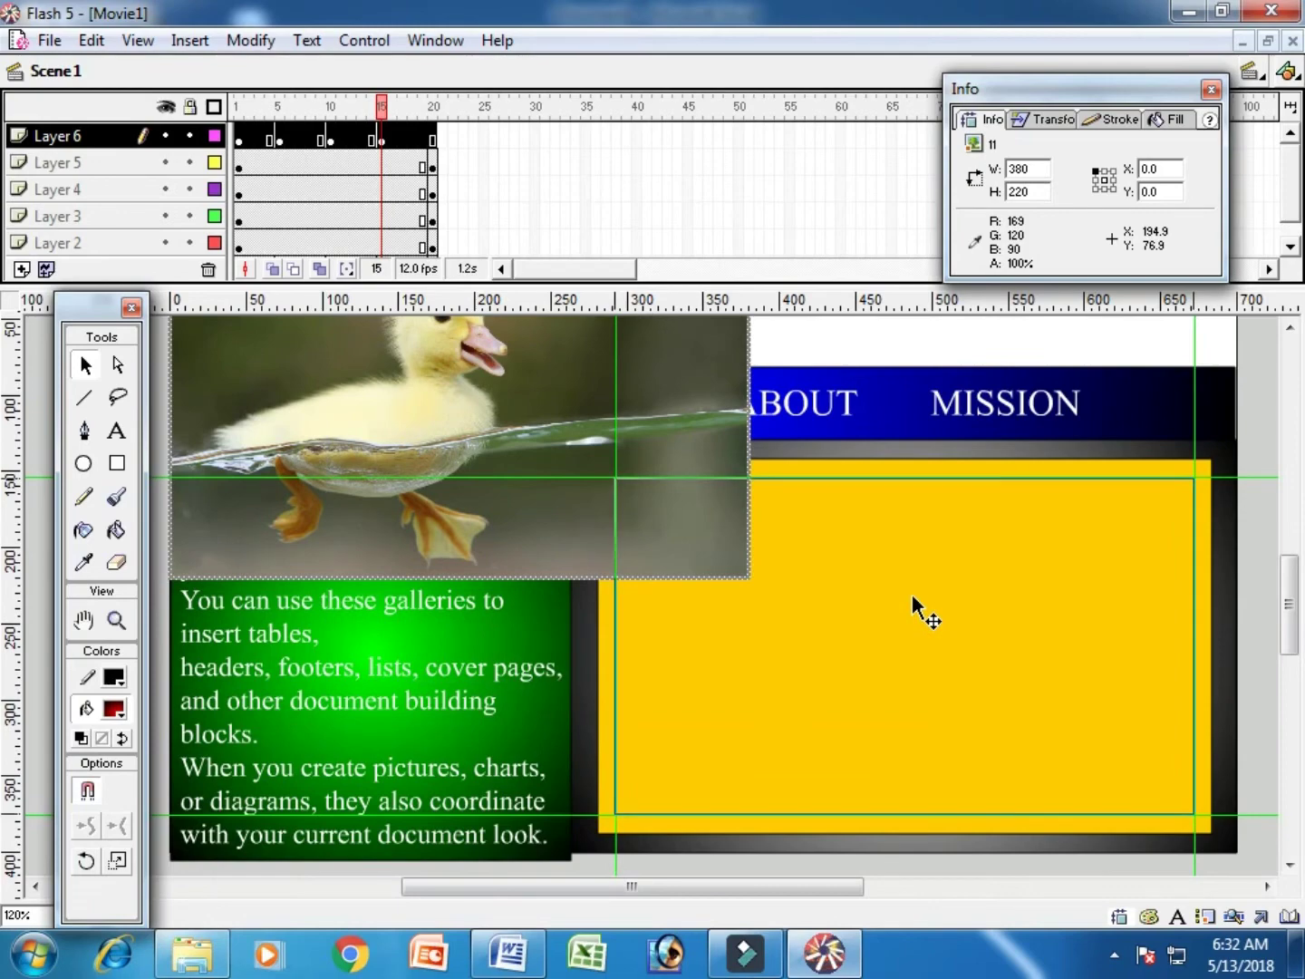
{"action": "key", "text": "Right"}
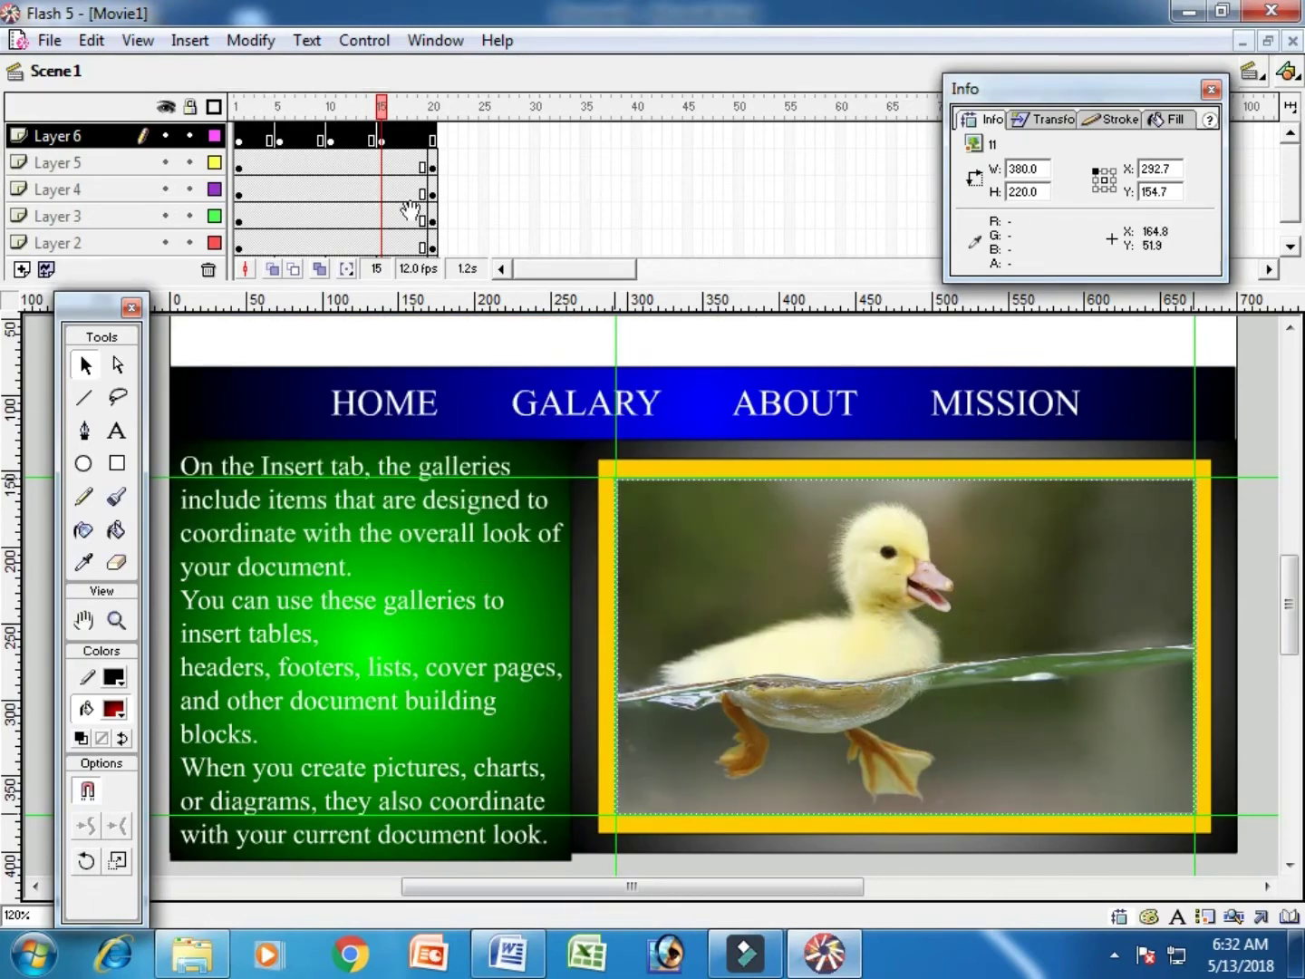
Insert a blank keyframe at frame 20 of Layer 6 and import only image 14 into it, without its sequence
{"action": "left_click", "coordinate": [432, 142]}
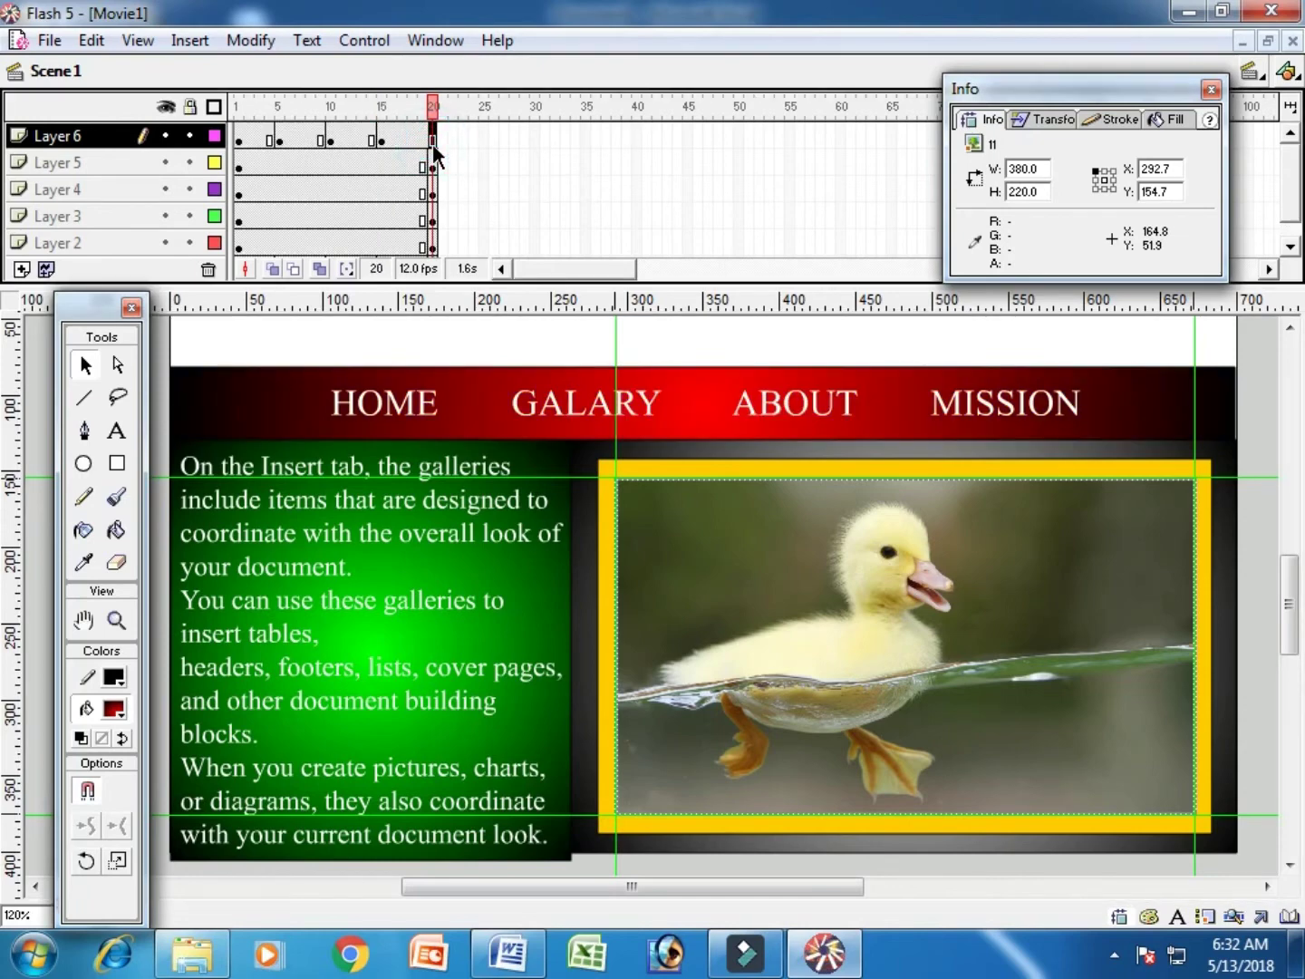
{"action": "key", "text": "F7"}
{"action": "key", "text": "ctrl+r"}
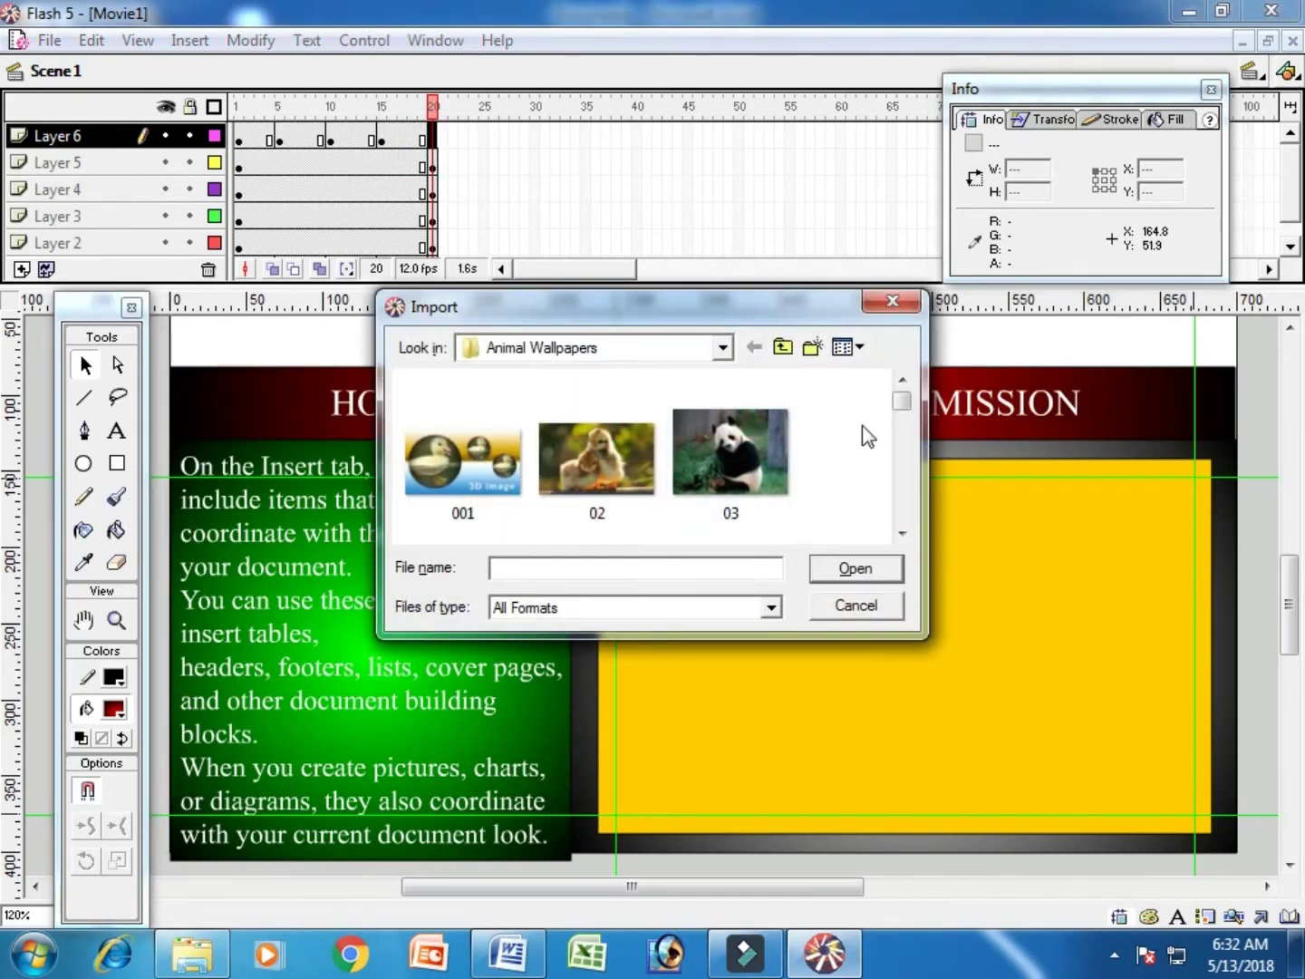
{"action": "left_click", "coordinate": [901, 533]}
{"action": "left_click", "coordinate": [902, 533]}
{"action": "left_click", "coordinate": [901, 533]}
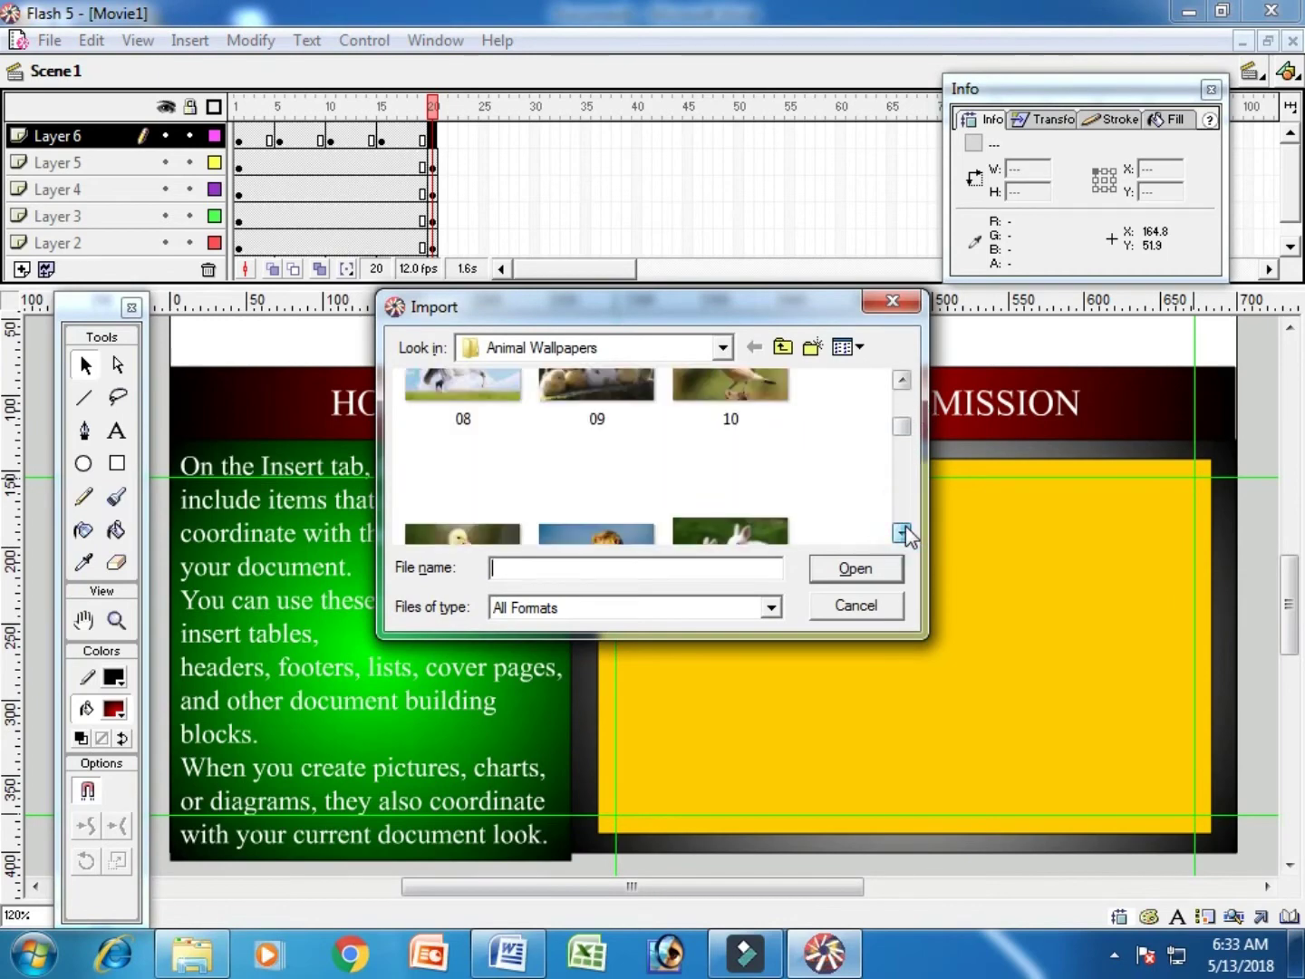
{"action": "left_click", "coordinate": [901, 533]}
{"action": "left_click", "coordinate": [733, 385]}
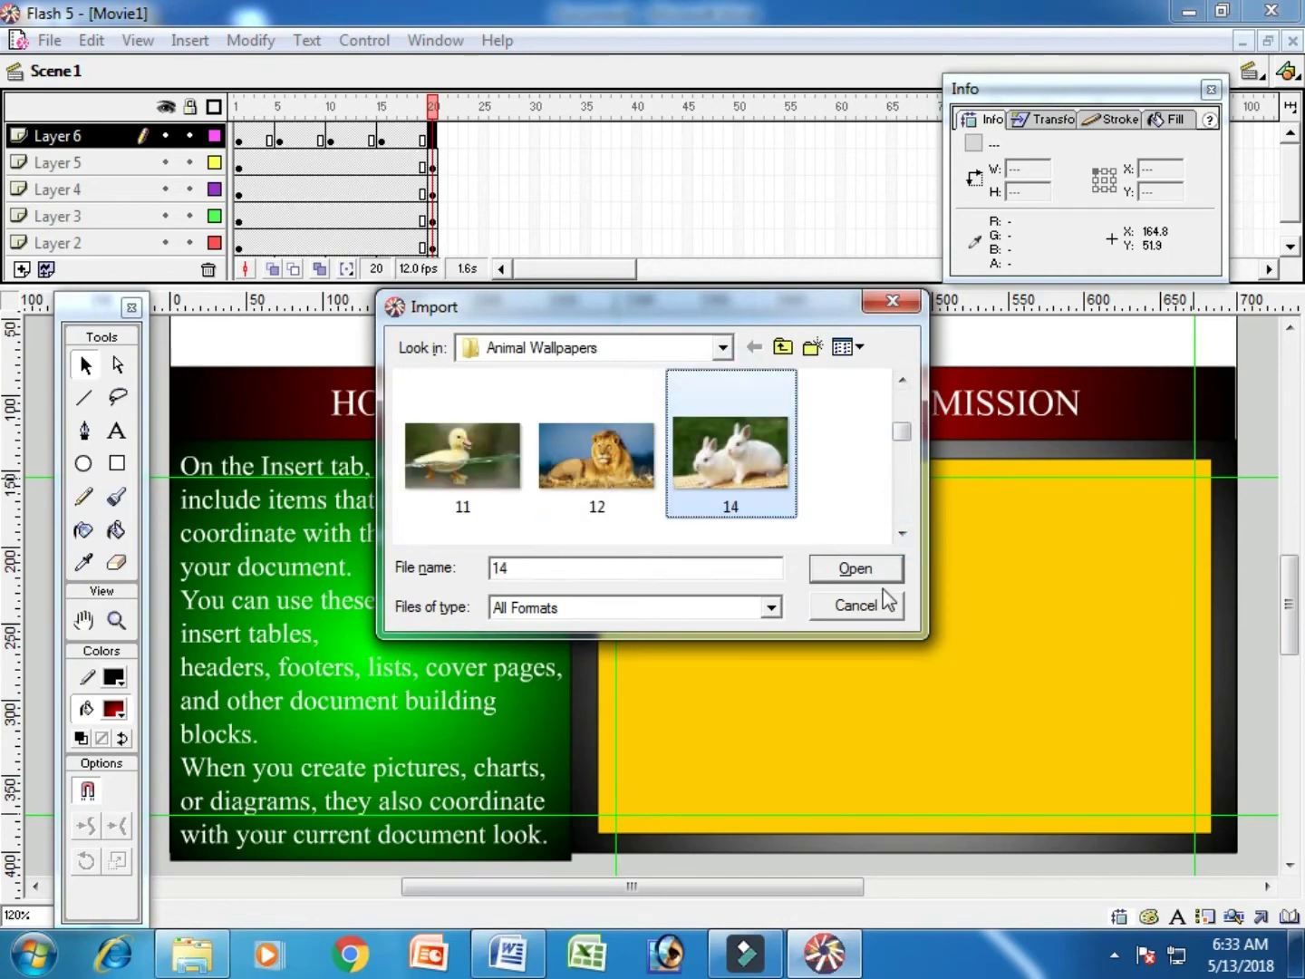
{"action": "left_click", "coordinate": [874, 573]}
{"action": "left_click", "coordinate": [763, 534]}
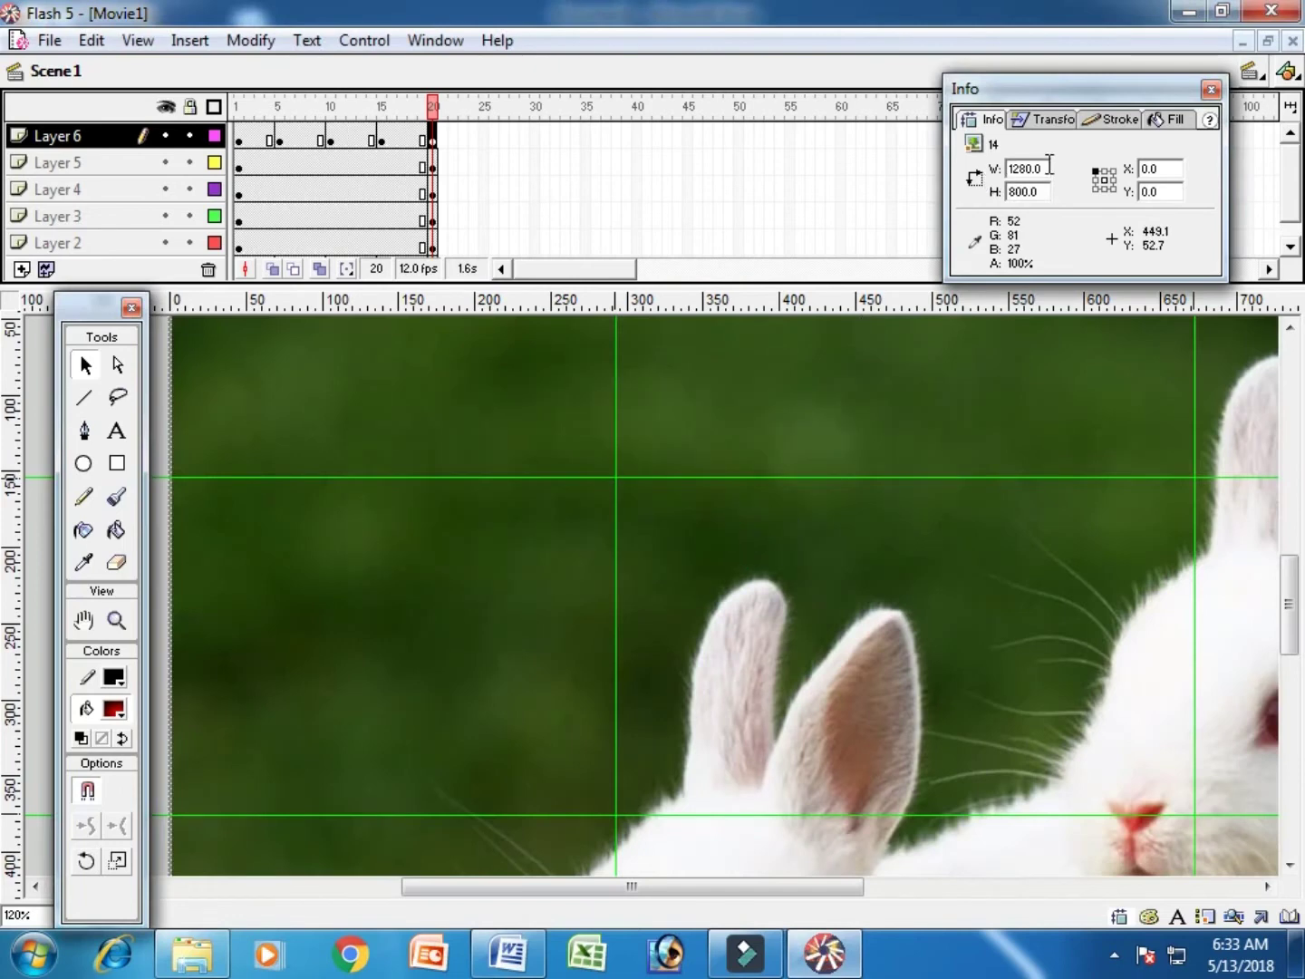
Set the two-rabbit picture's width to 380 and height to 220, fit it inside the four guides, and deselect it
{"action": "double_click", "coordinate": [1044, 166]}
{"action": "key", "text": "Tab"}
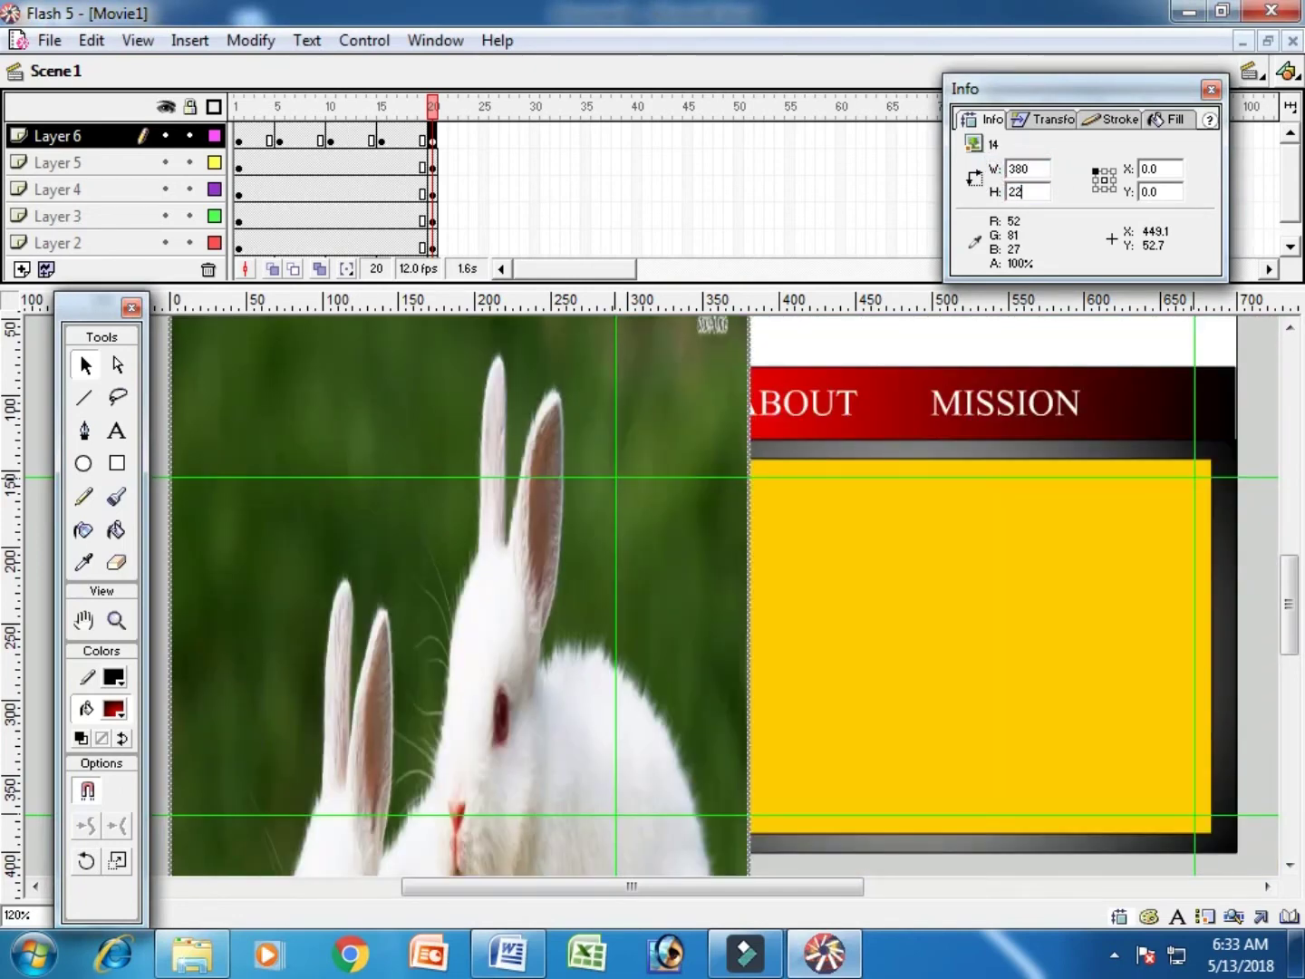
{"action": "type", "text": "220"}
{"action": "key", "text": "Return"}
{"action": "left_click_drag", "start_coordinate": [543, 444], "coordinate": [860, 667]}
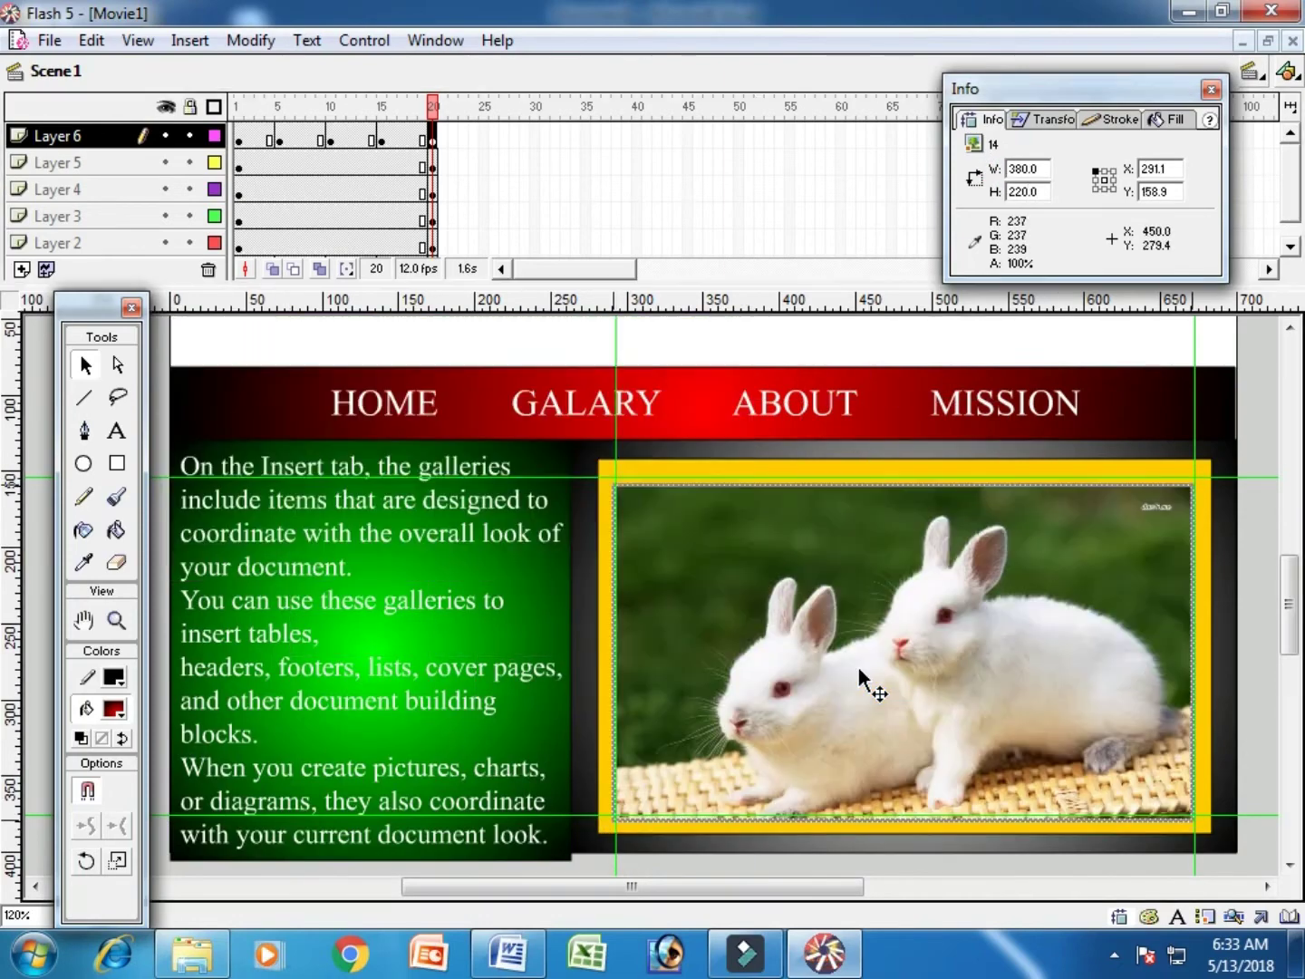
{"action": "key", "text": "Up"}
{"action": "key", "text": "Up"}
{"action": "key", "text": "Up"}
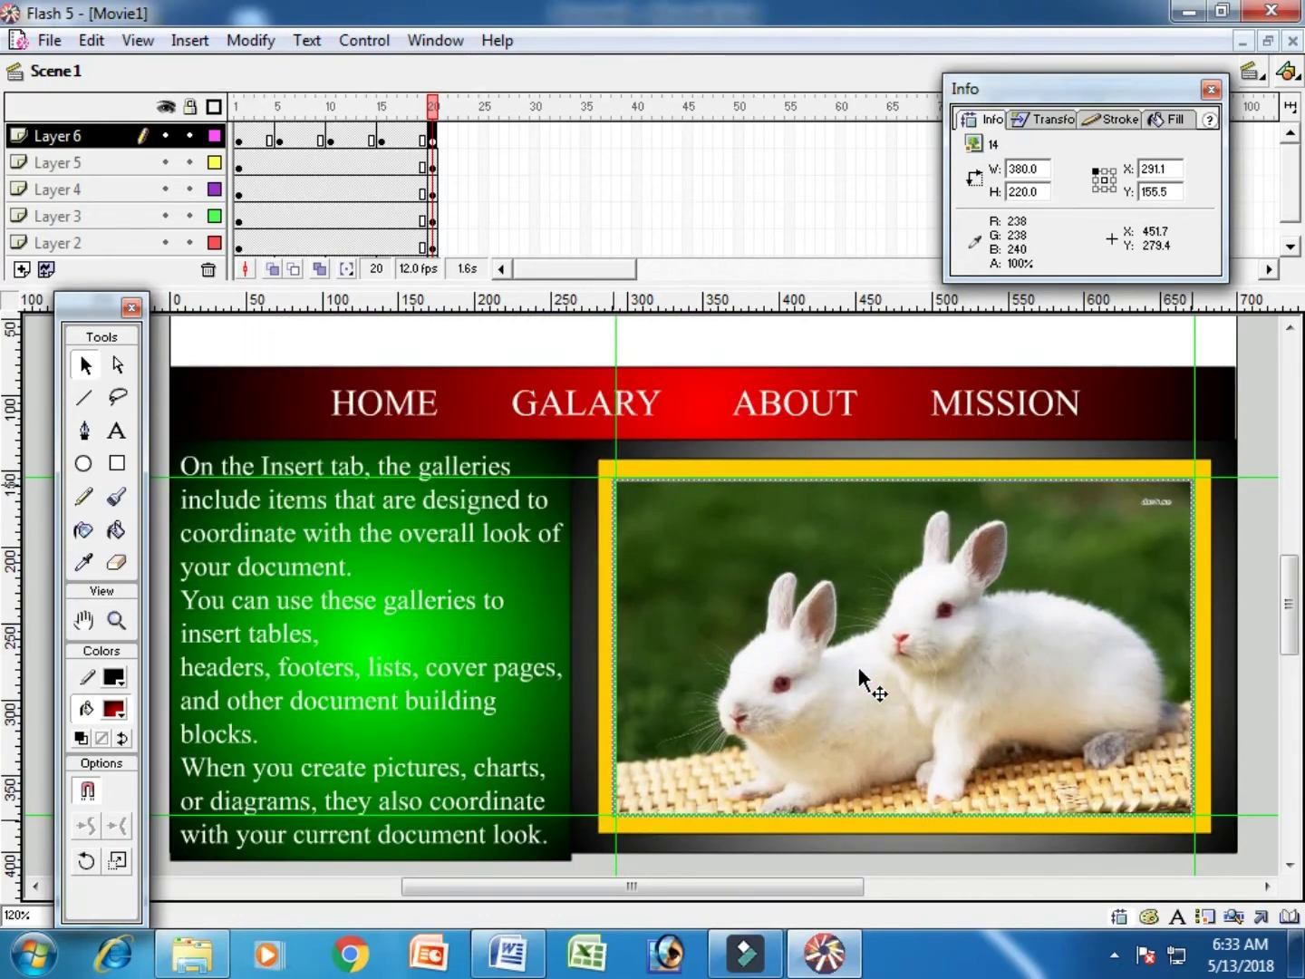
{"action": "key", "text": "Up"}
{"action": "key", "text": "Right"}
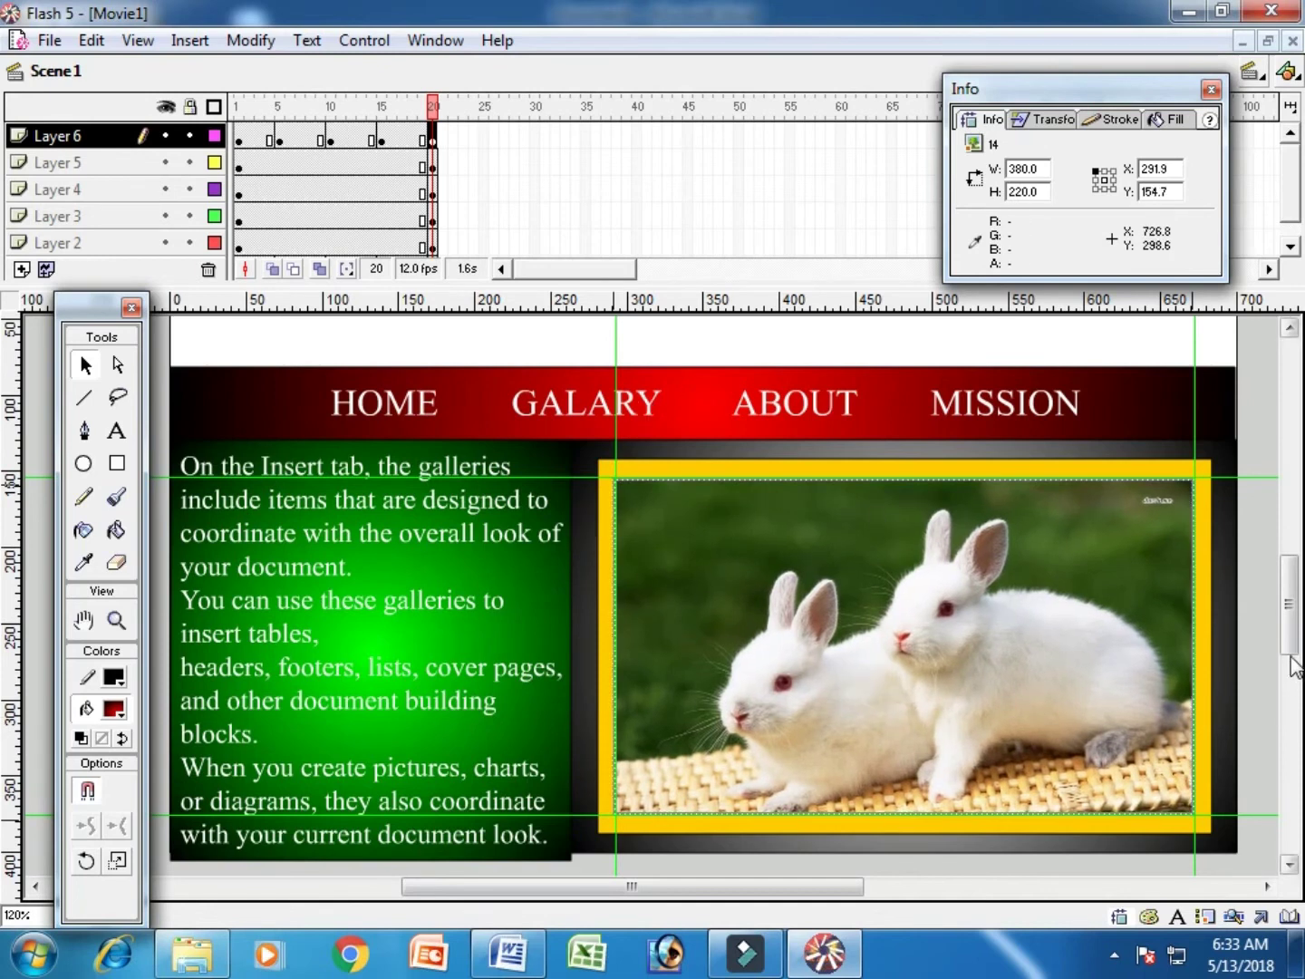
{"action": "left_click", "coordinate": [1262, 621]}
Move the toolbox away from the stage and hide the rulers
{"action": "mouse_move", "coordinate": [1291, 625]}
{"action": "left_mouse_down"}
{"action": "mouse_move", "coordinate": [1294, 594]}
{"action": "mouse_move", "coordinate": [1298, 612]}
{"action": "left_mouse_up"}
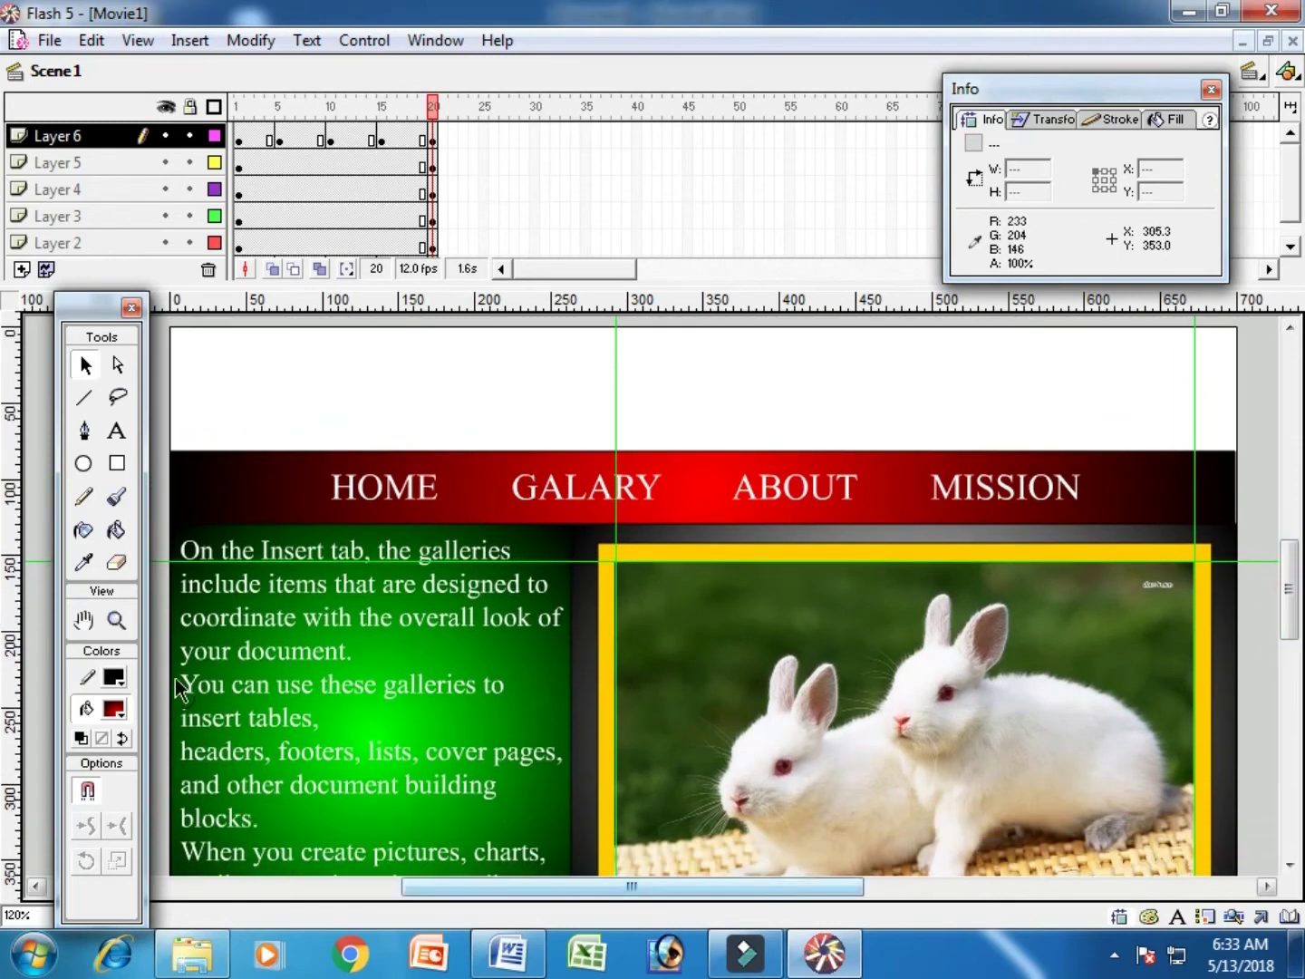
{"action": "left_click_drag", "start_coordinate": [69, 308], "coordinate": [58, 314]}
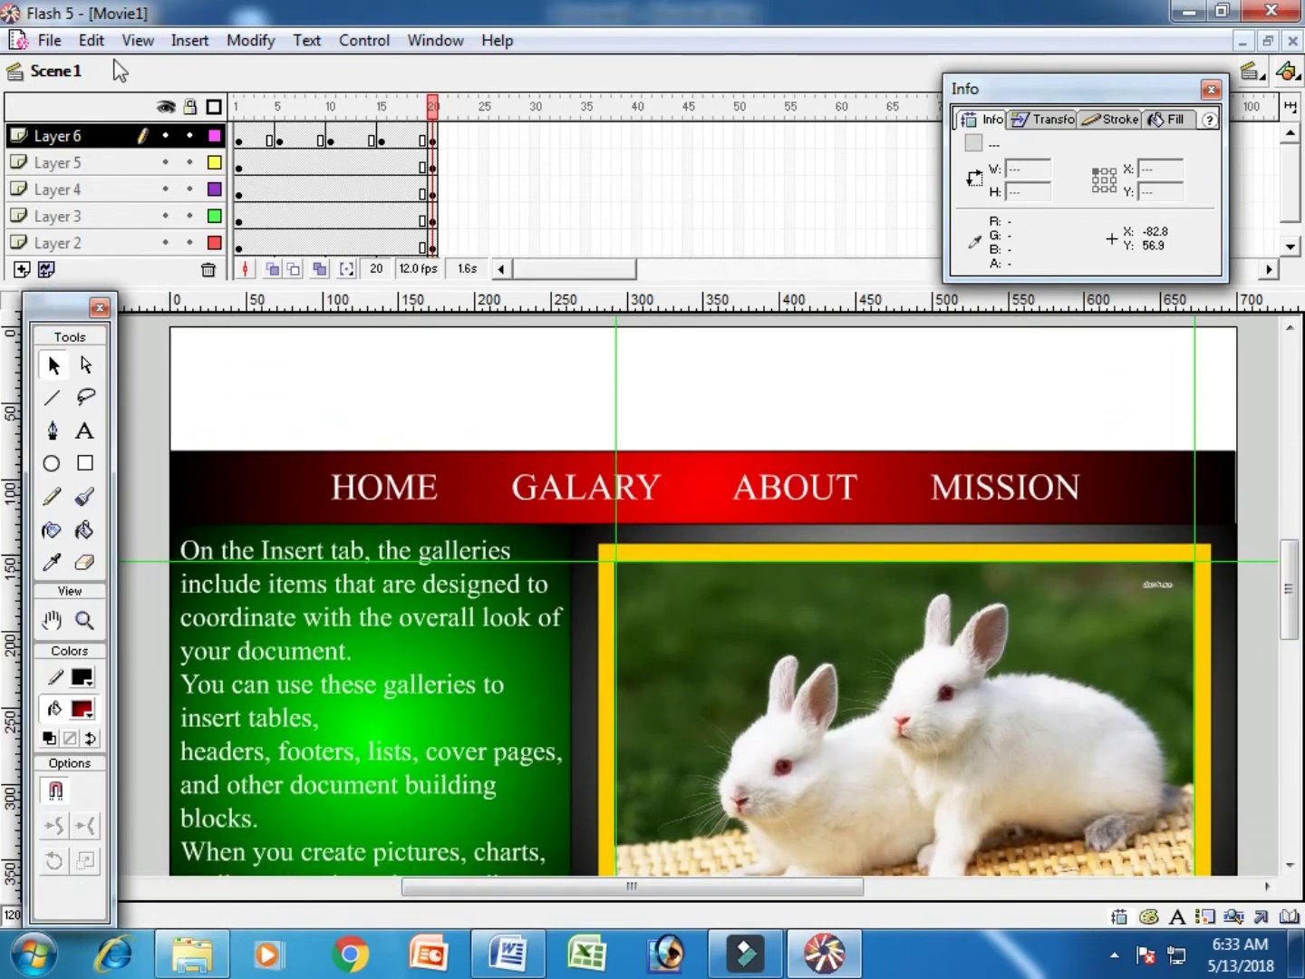
{"action": "left_click", "coordinate": [138, 40]}
{"action": "left_click", "coordinate": [198, 387]}
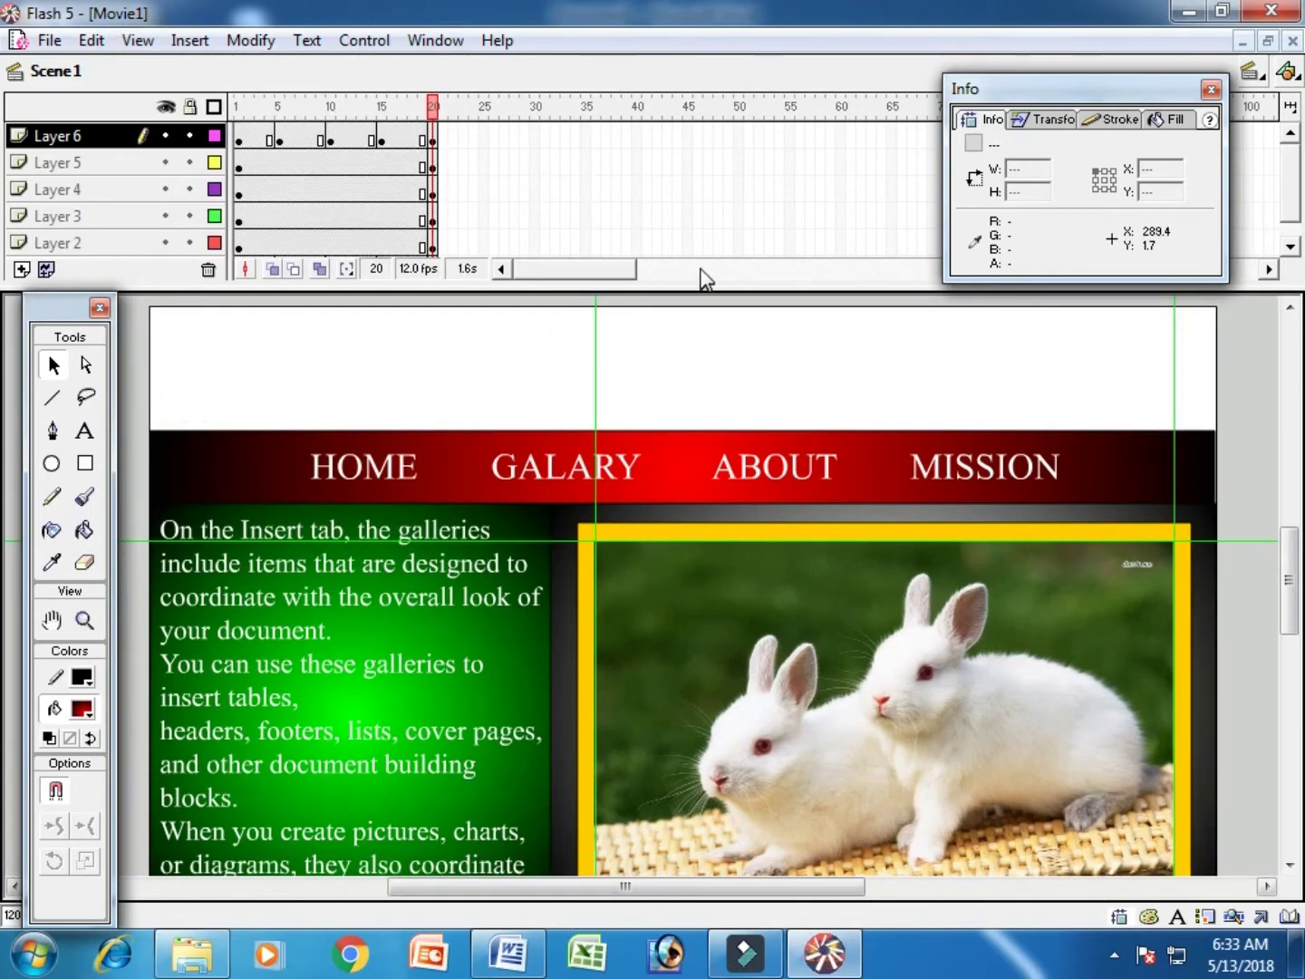
Reduce the timeline's height and set the stage zoom to 100%, keeping the toolbox clear of the page
{"action": "left_click_drag", "start_coordinate": [704, 289], "coordinate": [705, 243]}
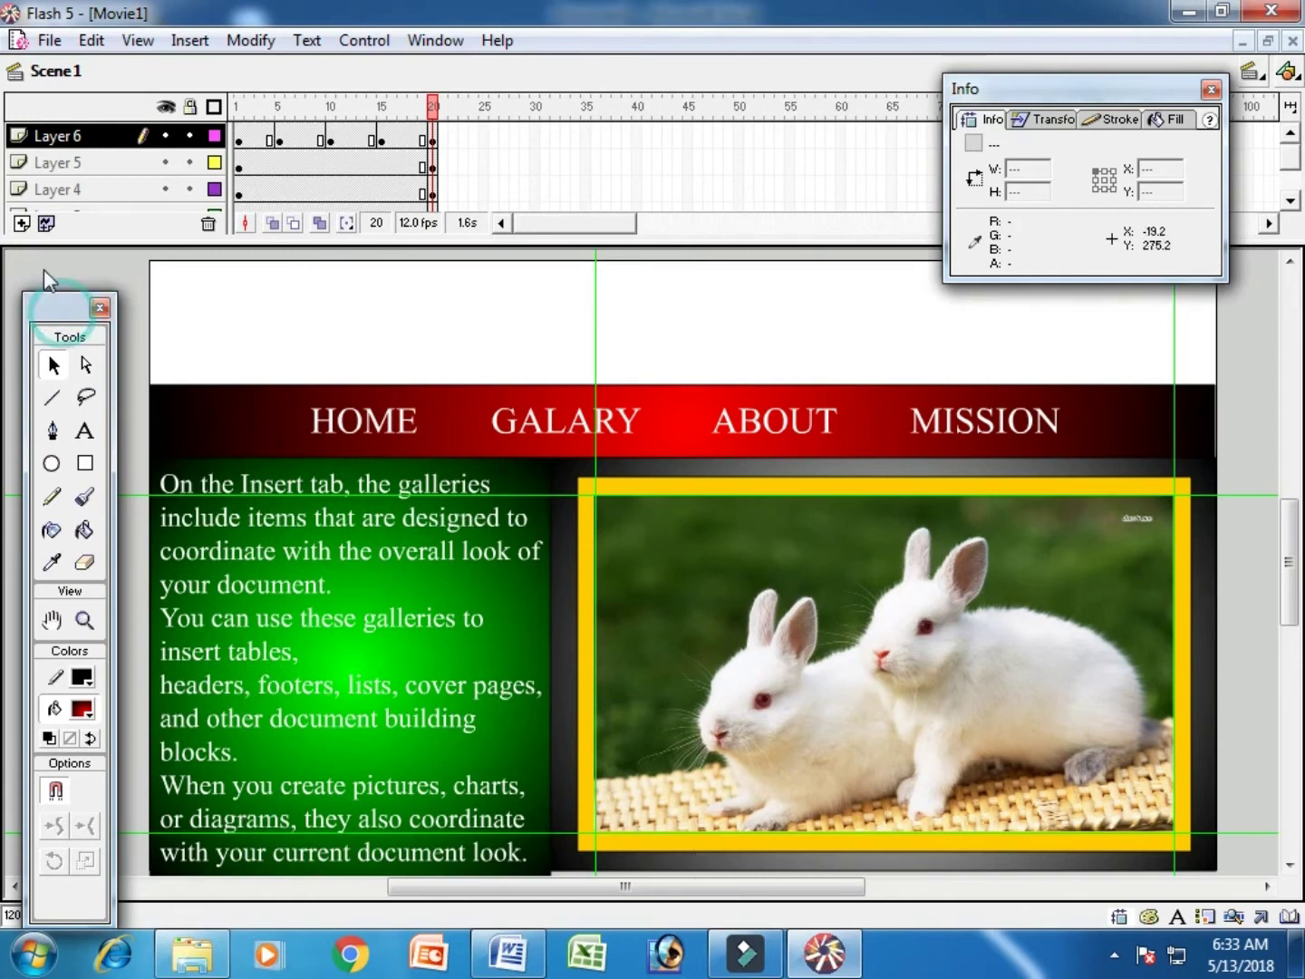
{"action": "left_click_drag", "start_coordinate": [43, 270], "coordinate": [44, 268]}
{"action": "left_click", "coordinate": [37, 915]}
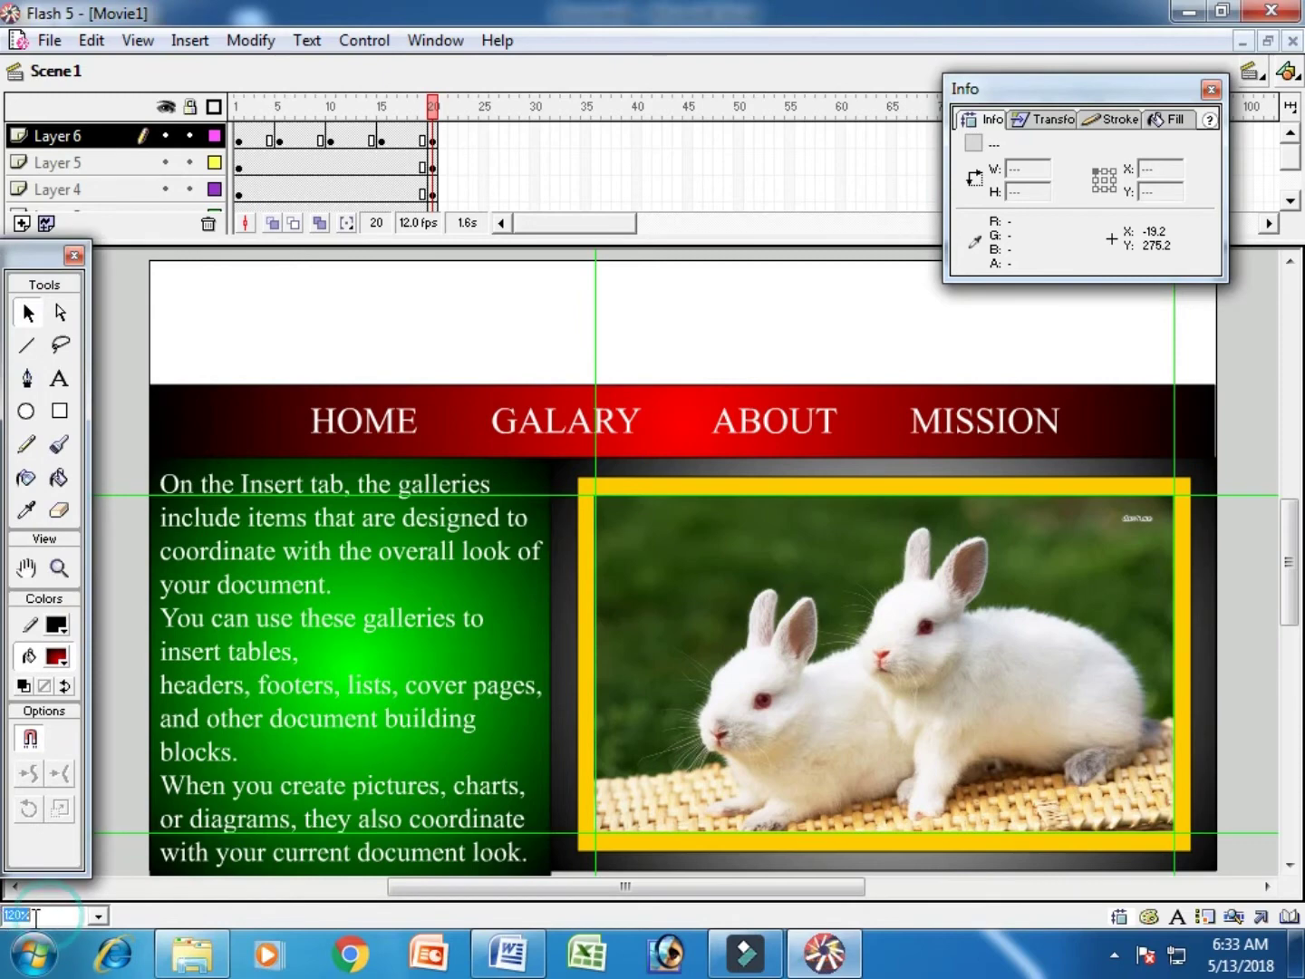
{"action": "key", "text": "Return"}
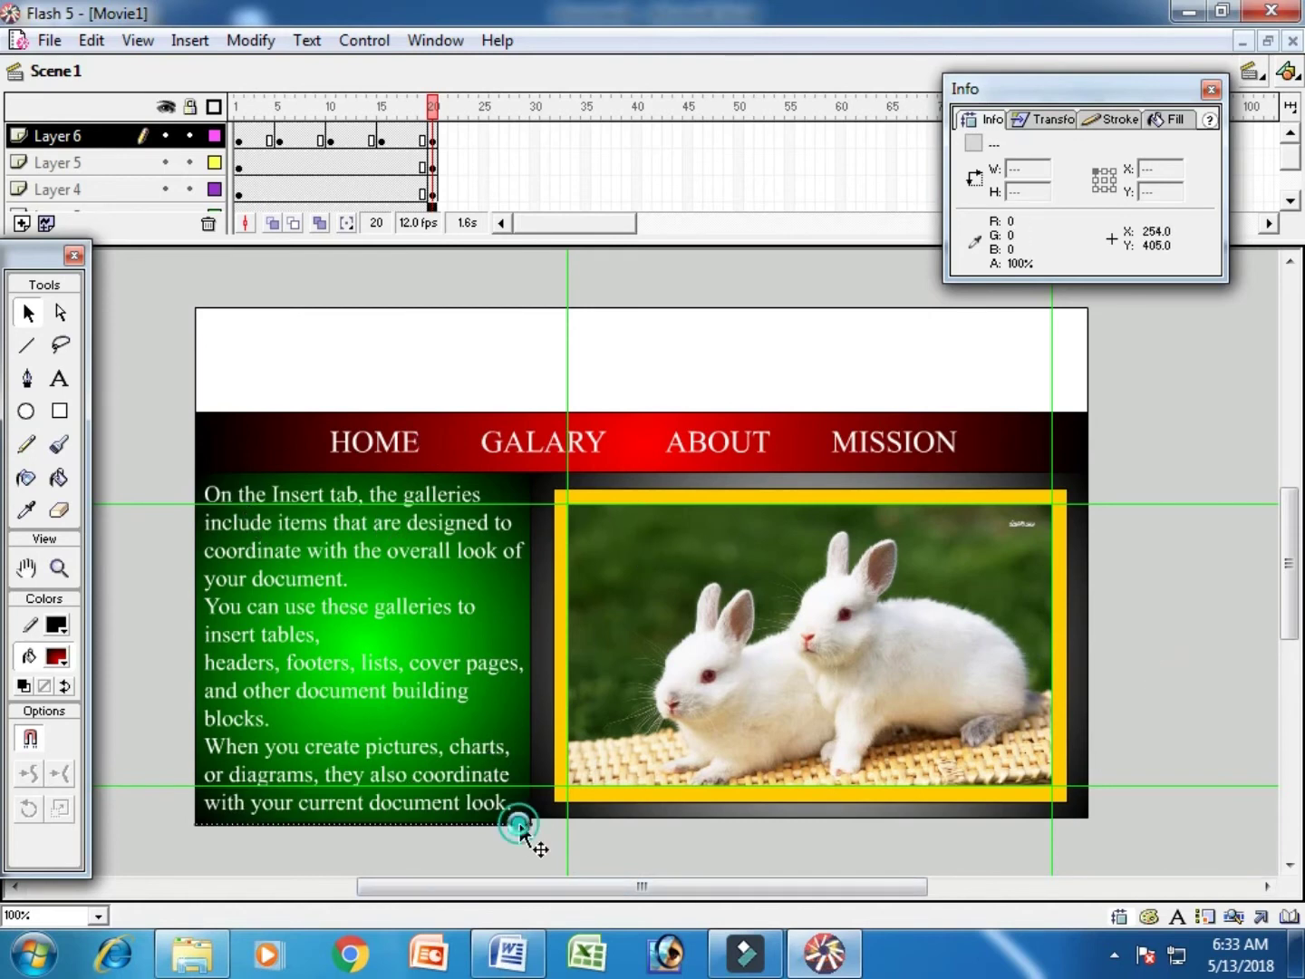
Add a new layer above Layer 6 and select its frame 1
{"action": "left_click", "coordinate": [515, 821]}
{"action": "left_click", "coordinate": [528, 852]}
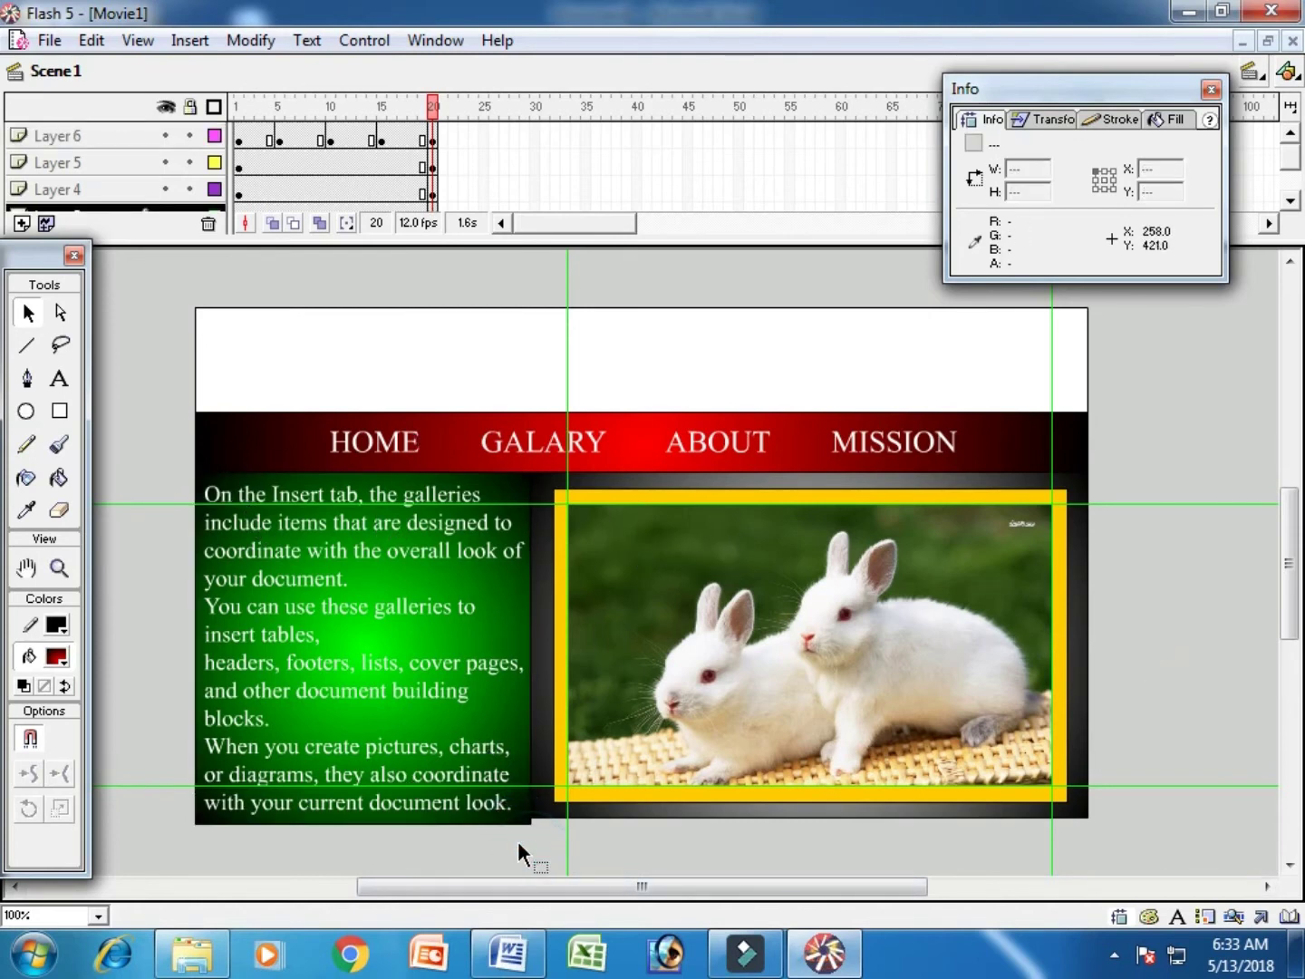
{"action": "left_click", "coordinate": [434, 138]}
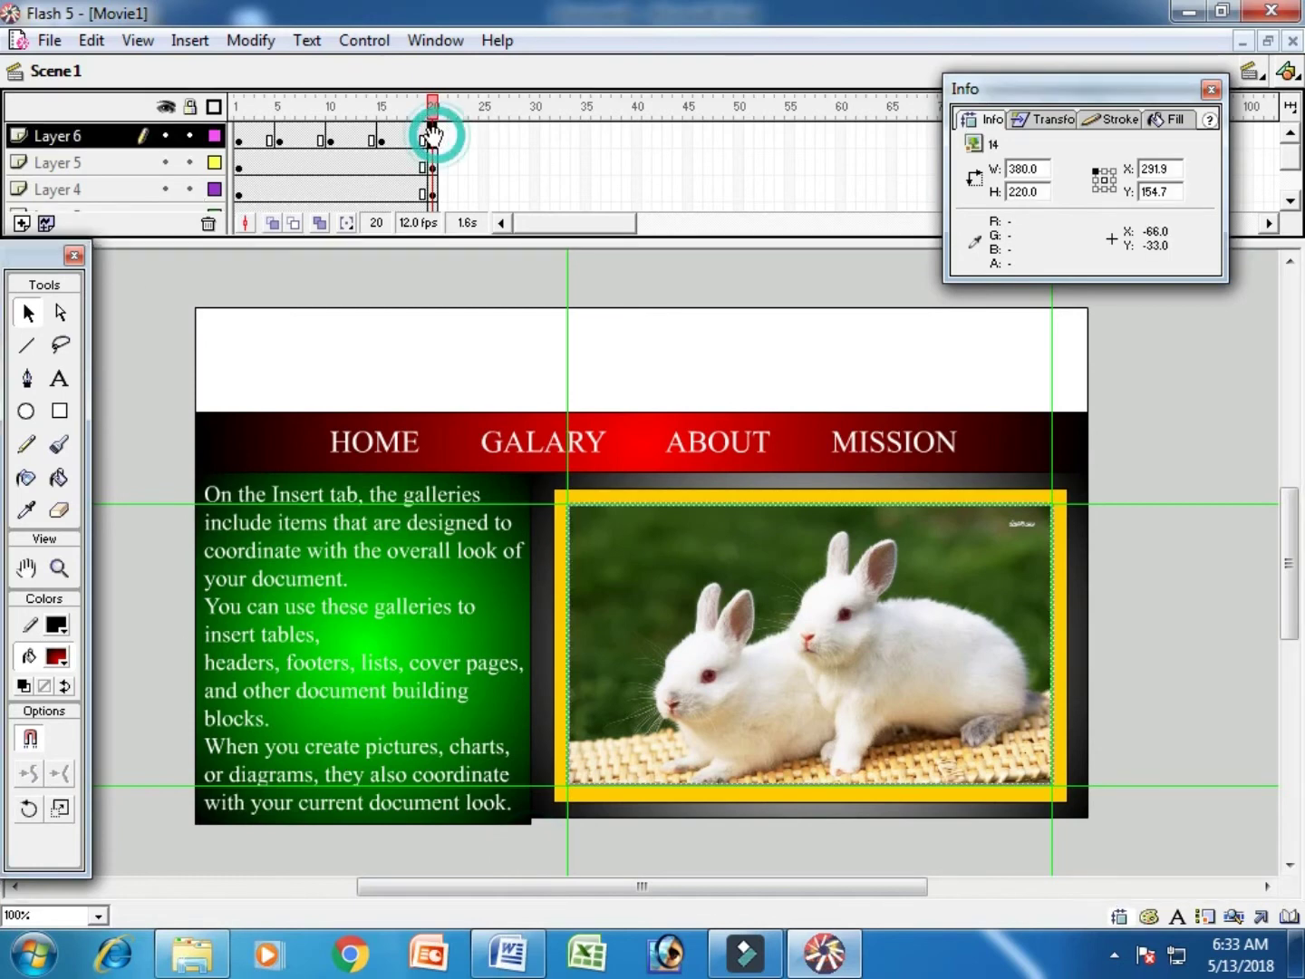
{"action": "left_click", "coordinate": [21, 222]}
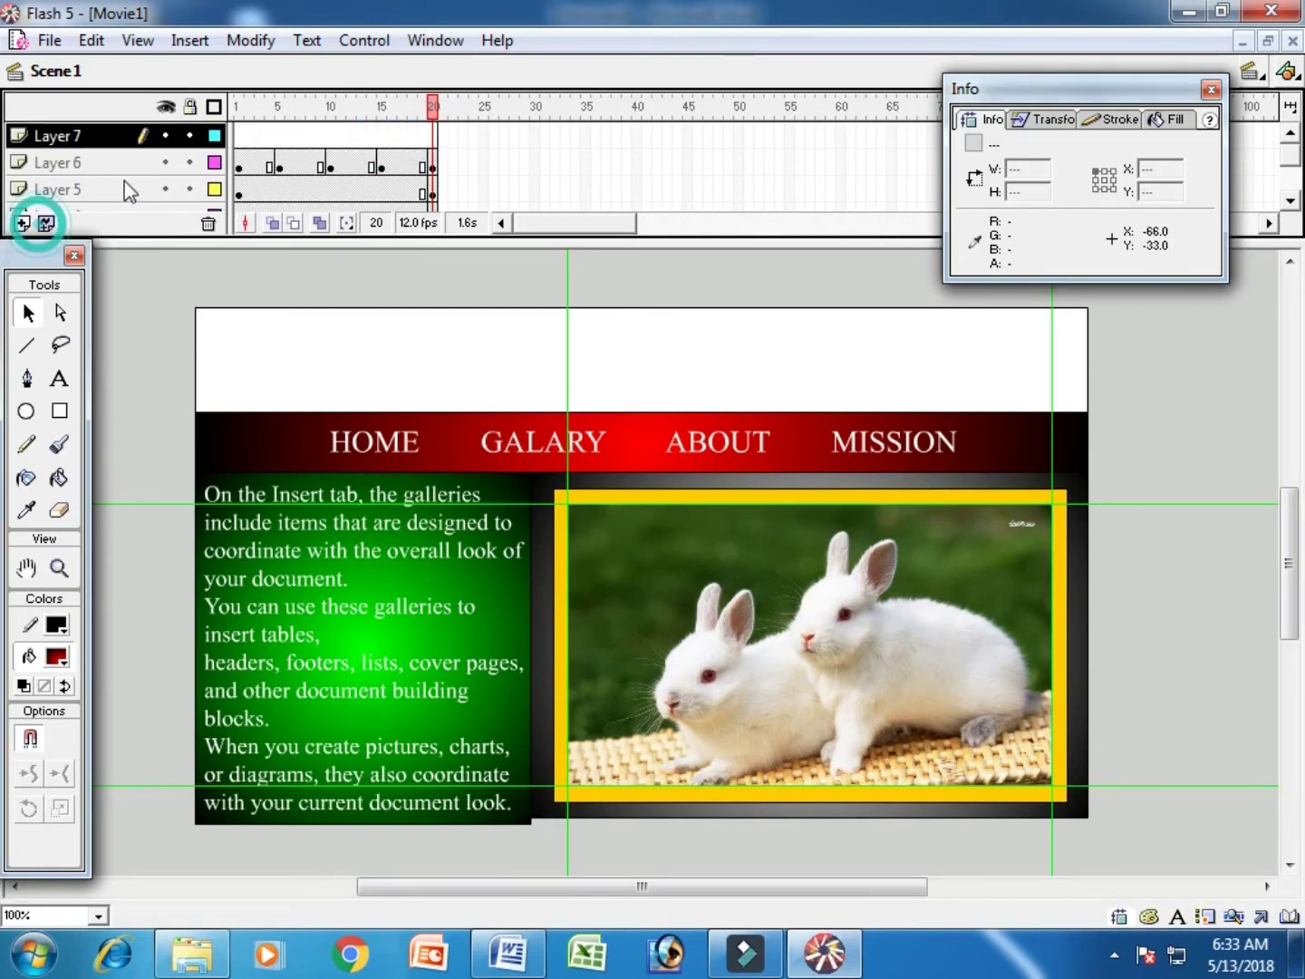
{"action": "left_click", "coordinate": [238, 136]}
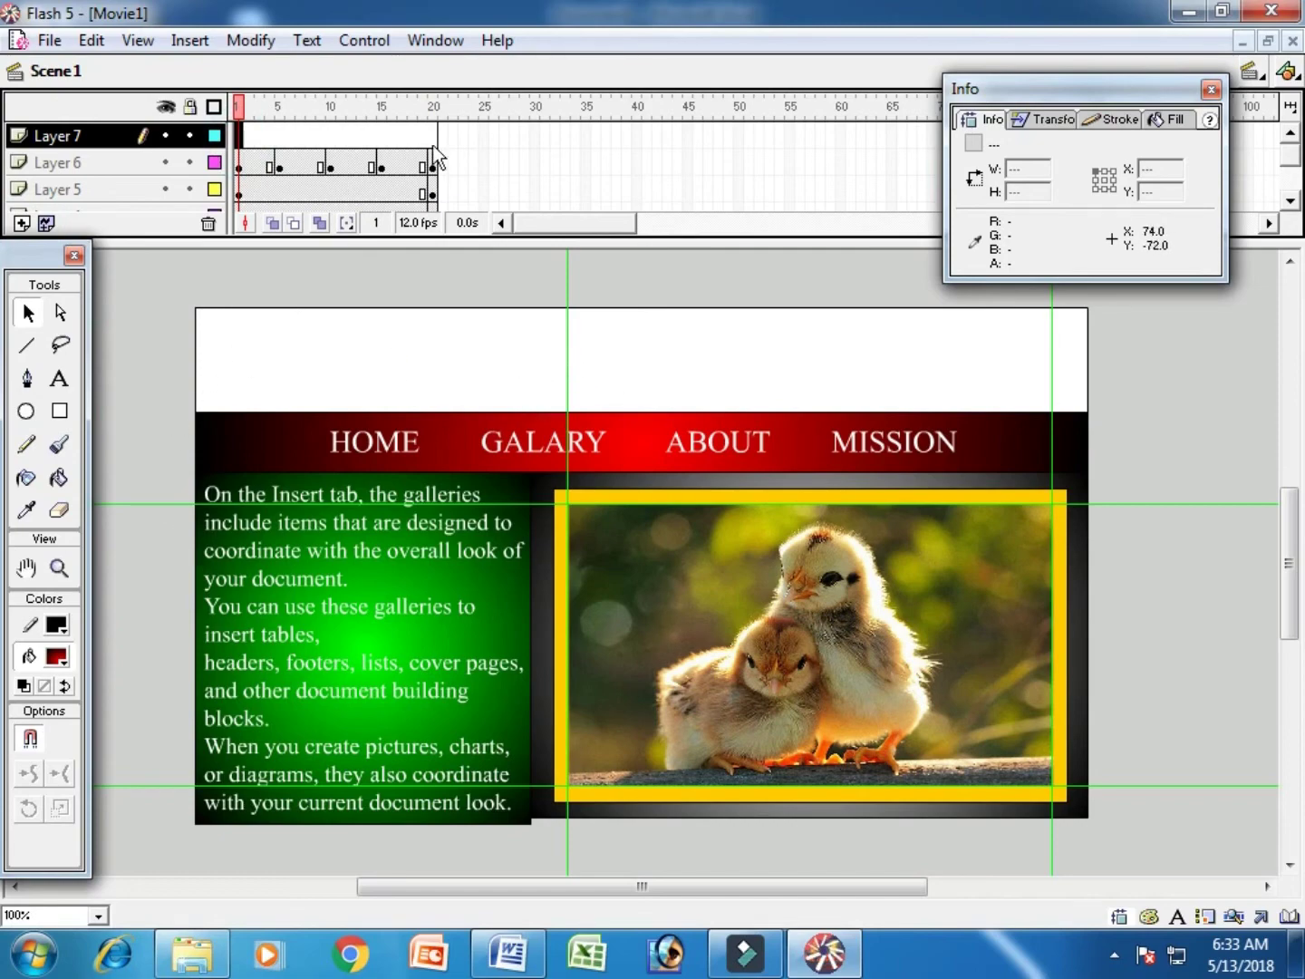
Set the movie's background color to yellow, keeping the 700 by 400 px dimensions
{"action": "double_click", "coordinate": [415, 223]}
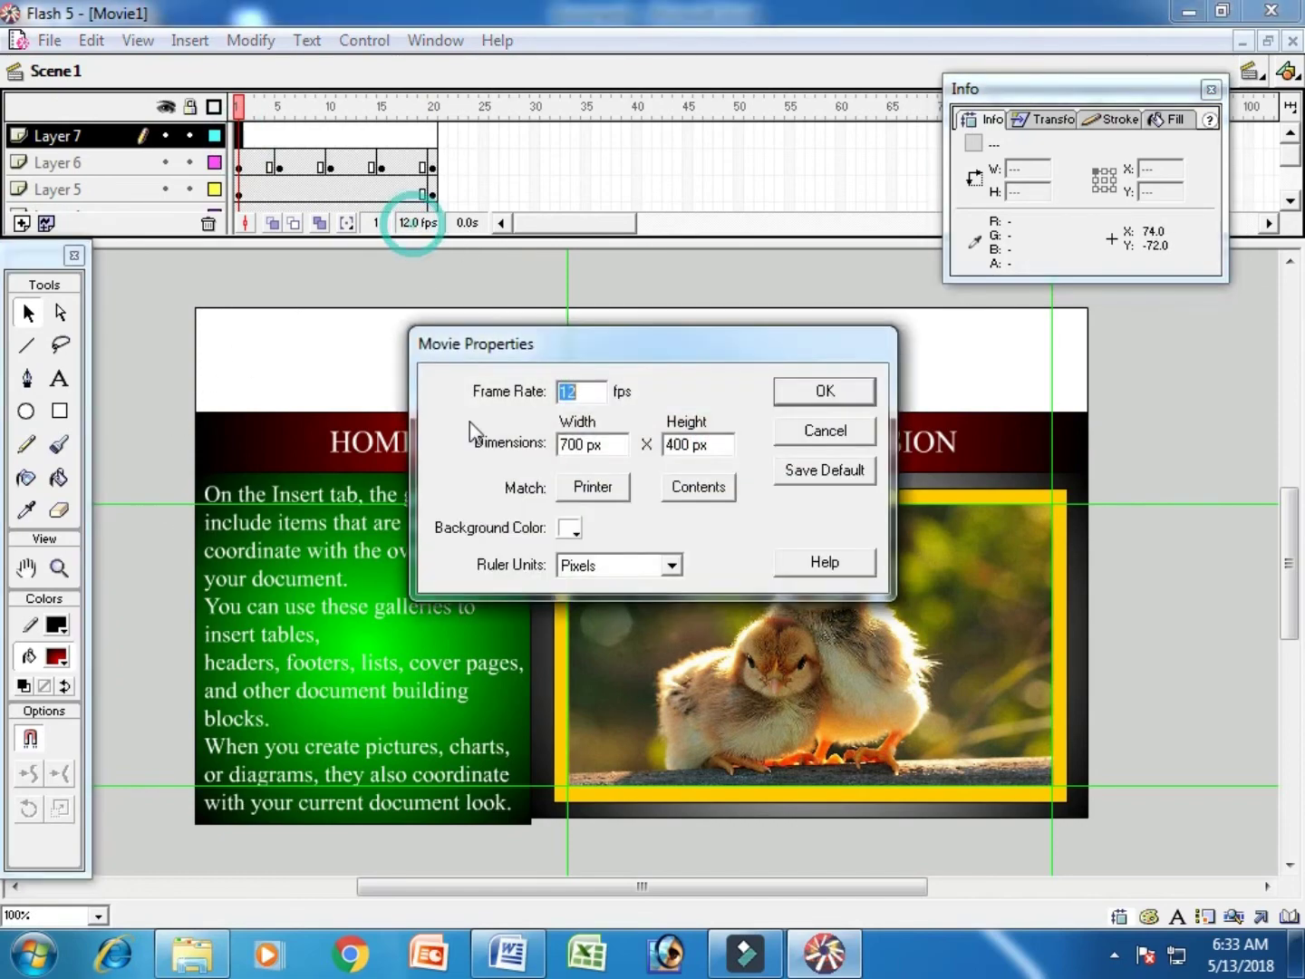
{"action": "left_click", "coordinate": [569, 526]}
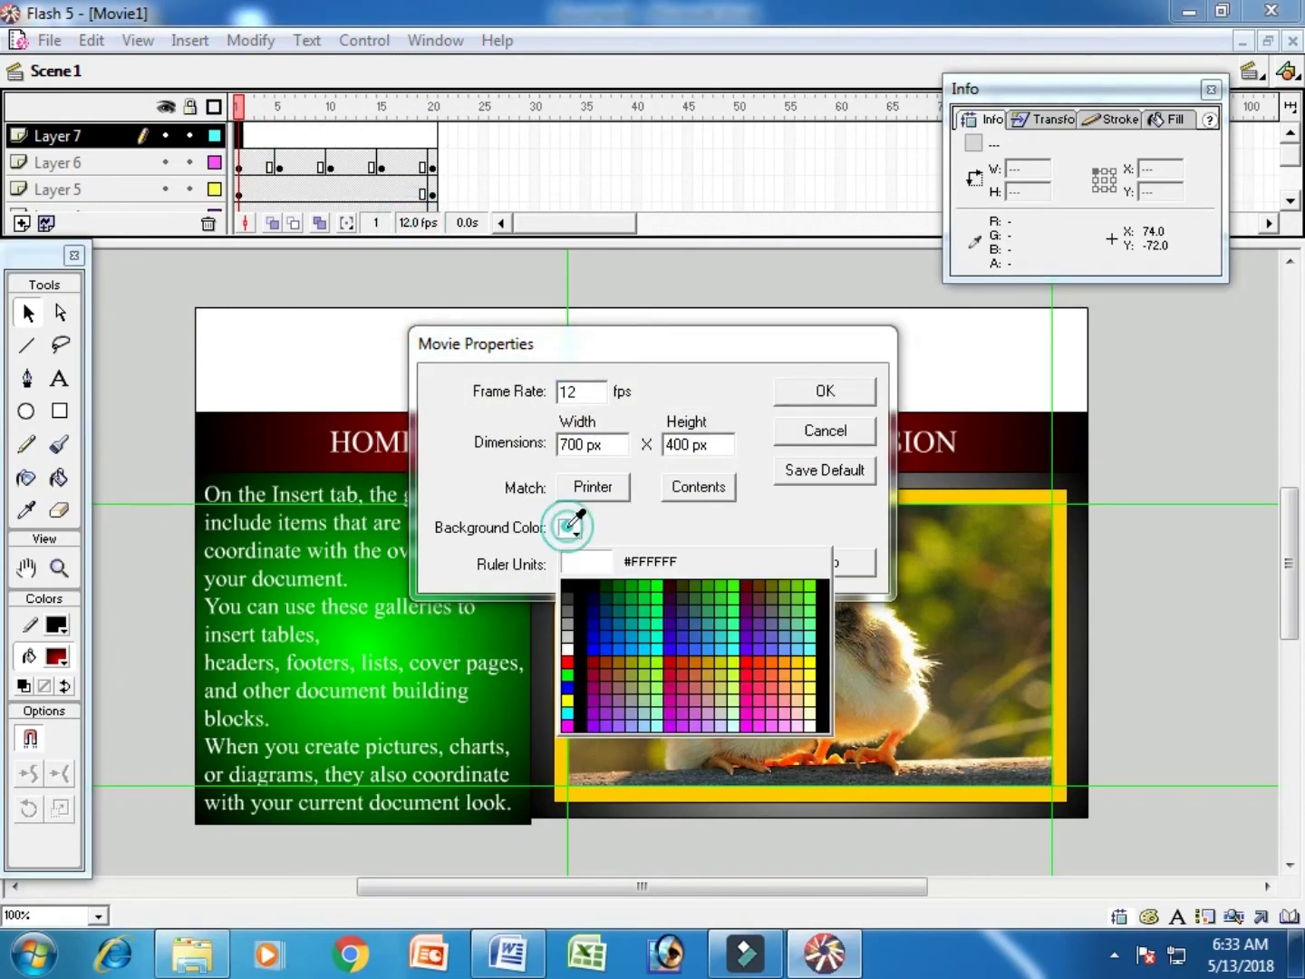
{"action": "left_click", "coordinate": [591, 663]}
{"action": "left_click", "coordinate": [575, 535]}
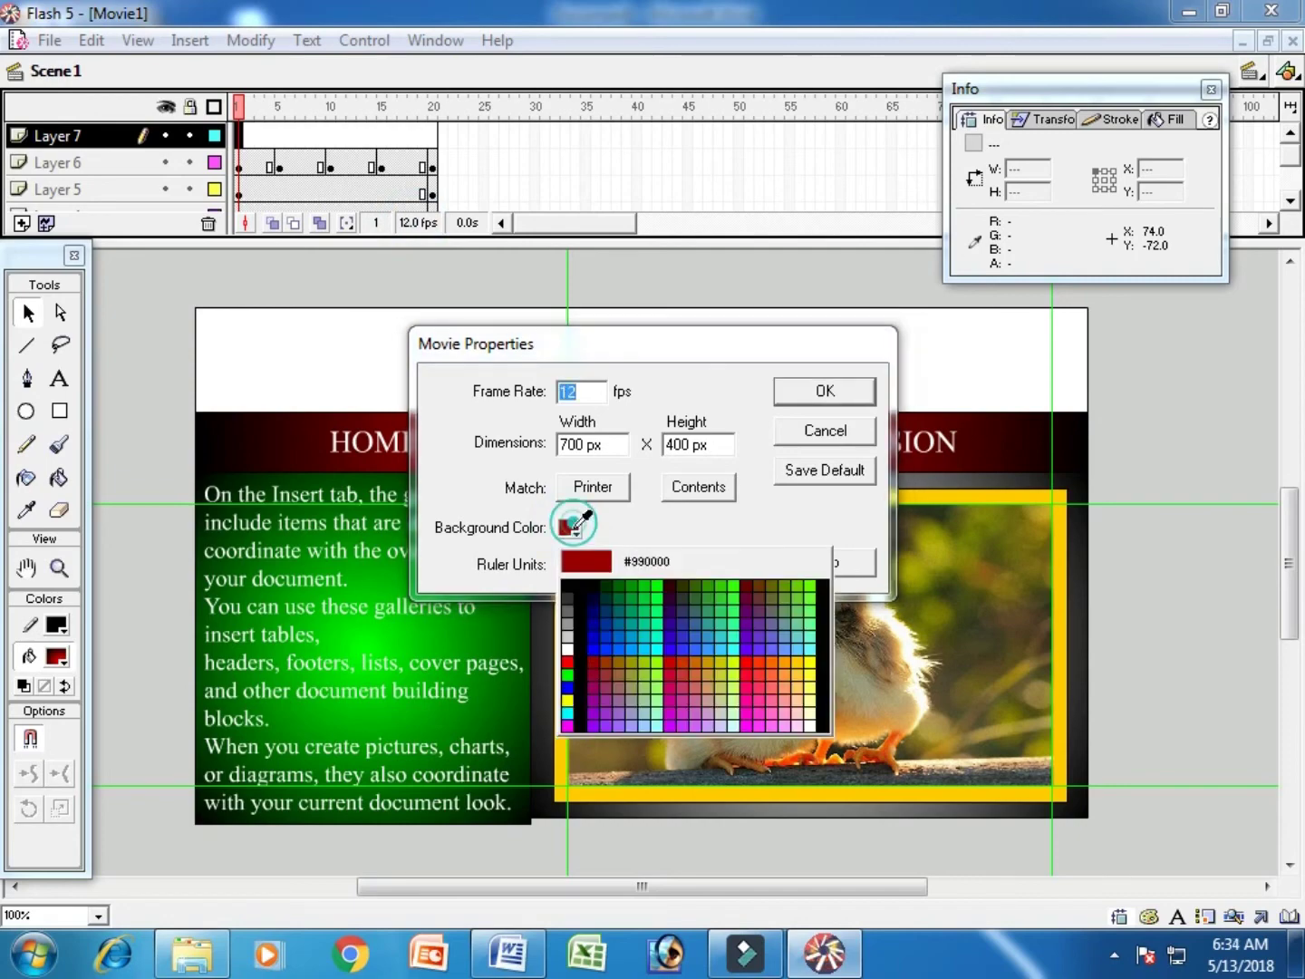
{"action": "left_click", "coordinate": [806, 667]}
{"action": "left_click", "coordinate": [829, 388]}
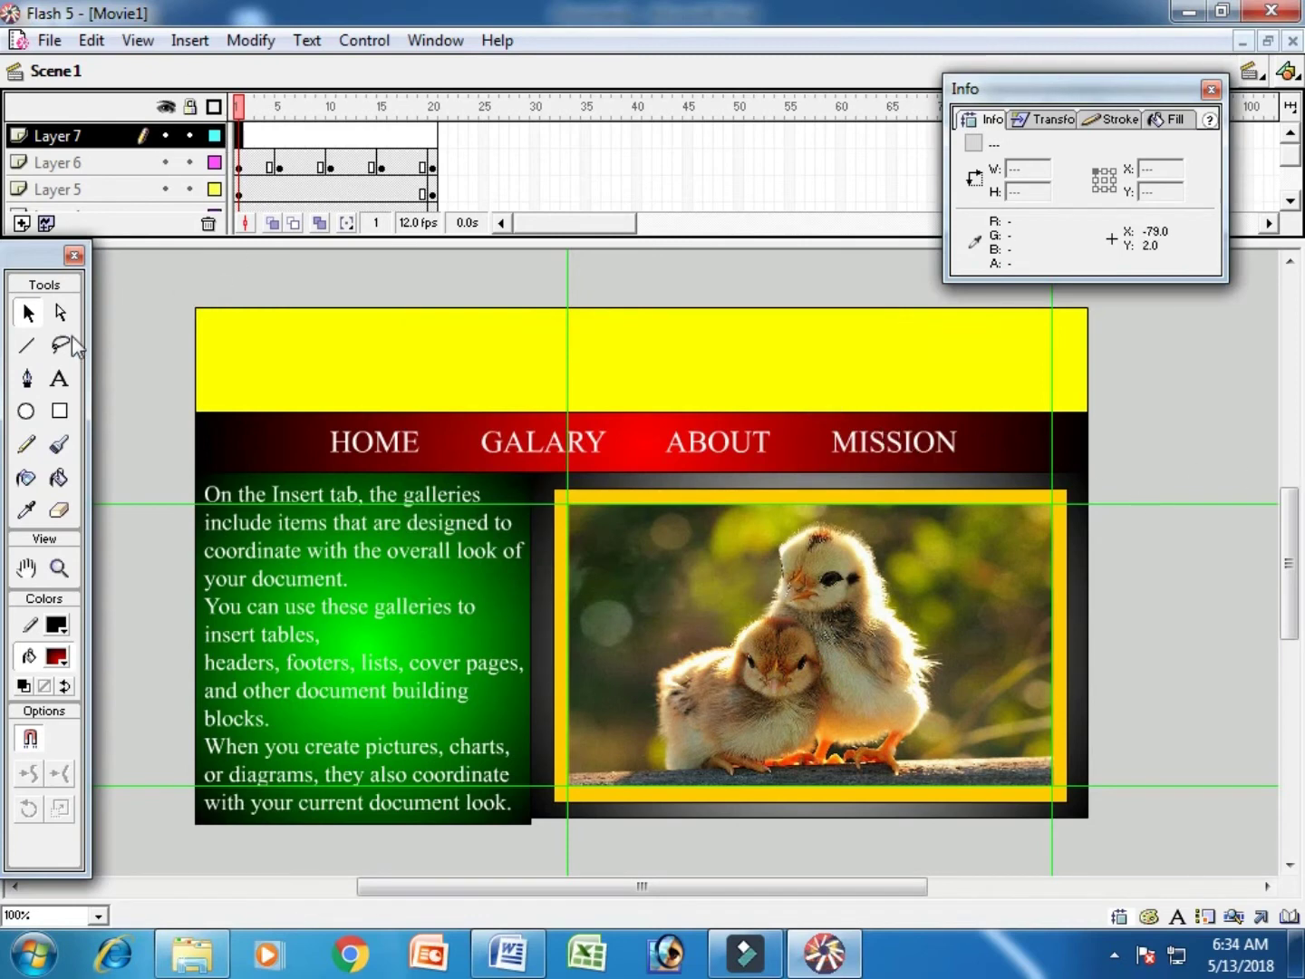
Add the site title "Animal.com.pk" as text in the yellow header area on Layer 7
{"action": "left_click", "coordinate": [60, 379]}
{"action": "left_click", "coordinate": [221, 389]}
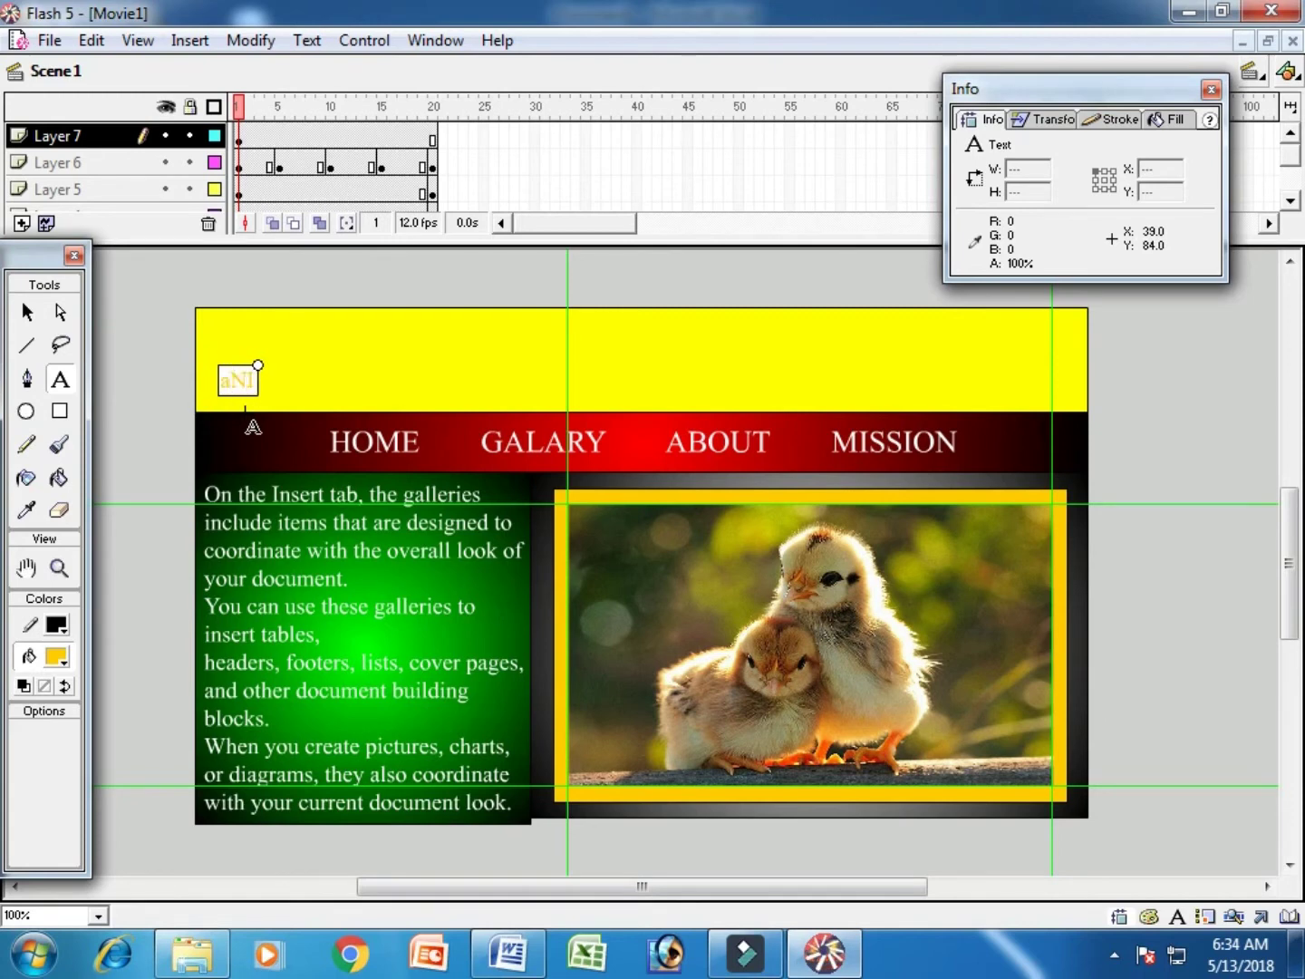
{"action": "key", "text": "BackSpace"}
{"action": "key", "text": "BackSpace"}
{"action": "key", "text": "BackSpace"}
{"action": "key", "text": "BackSpace"}
{"action": "key", "text": "BackSpace"}
{"action": "type", "text": "Animal"}
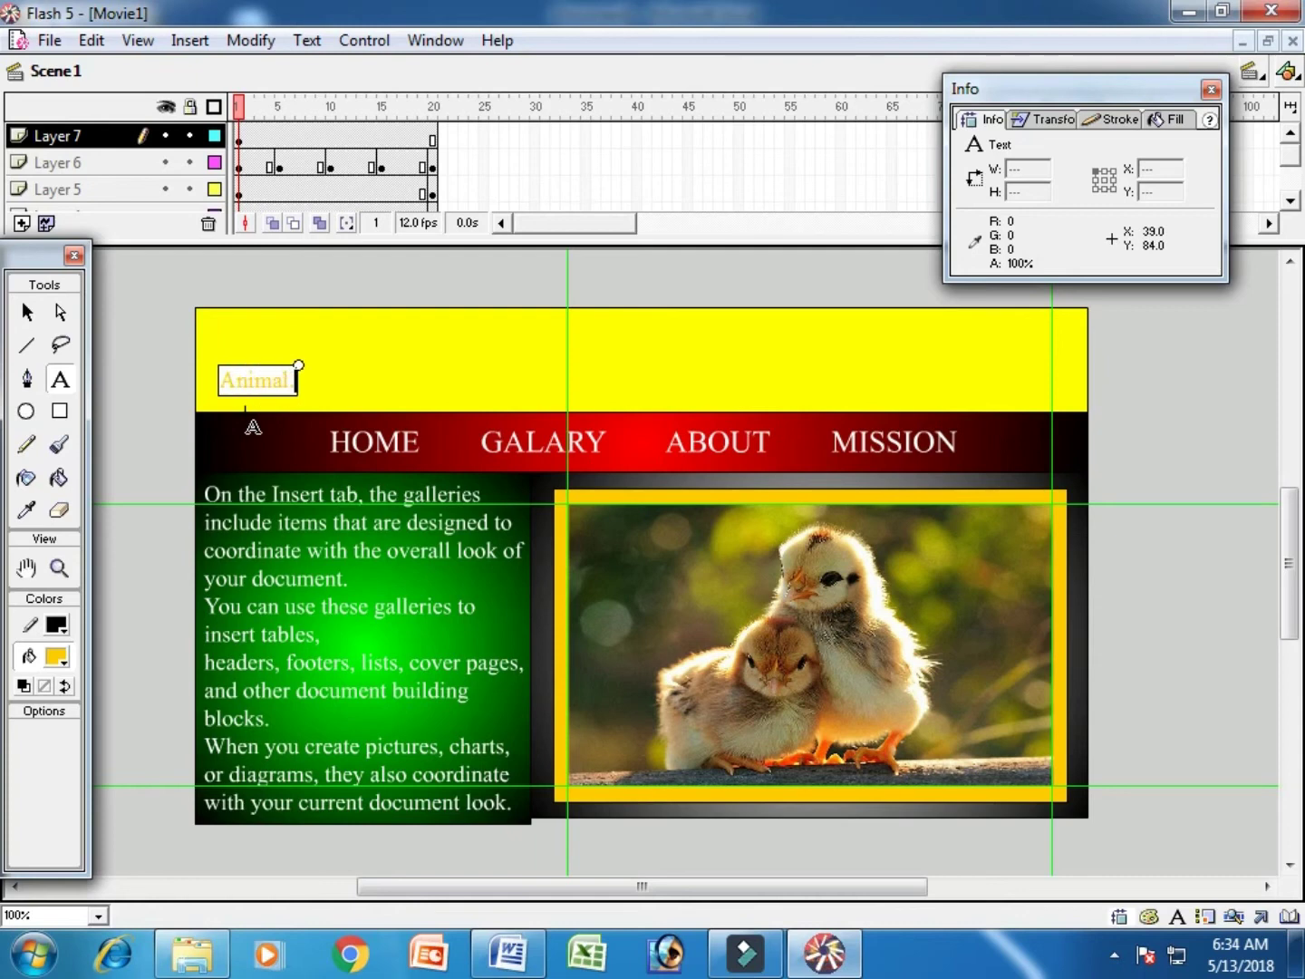
{"action": "type", "text": ".com"}
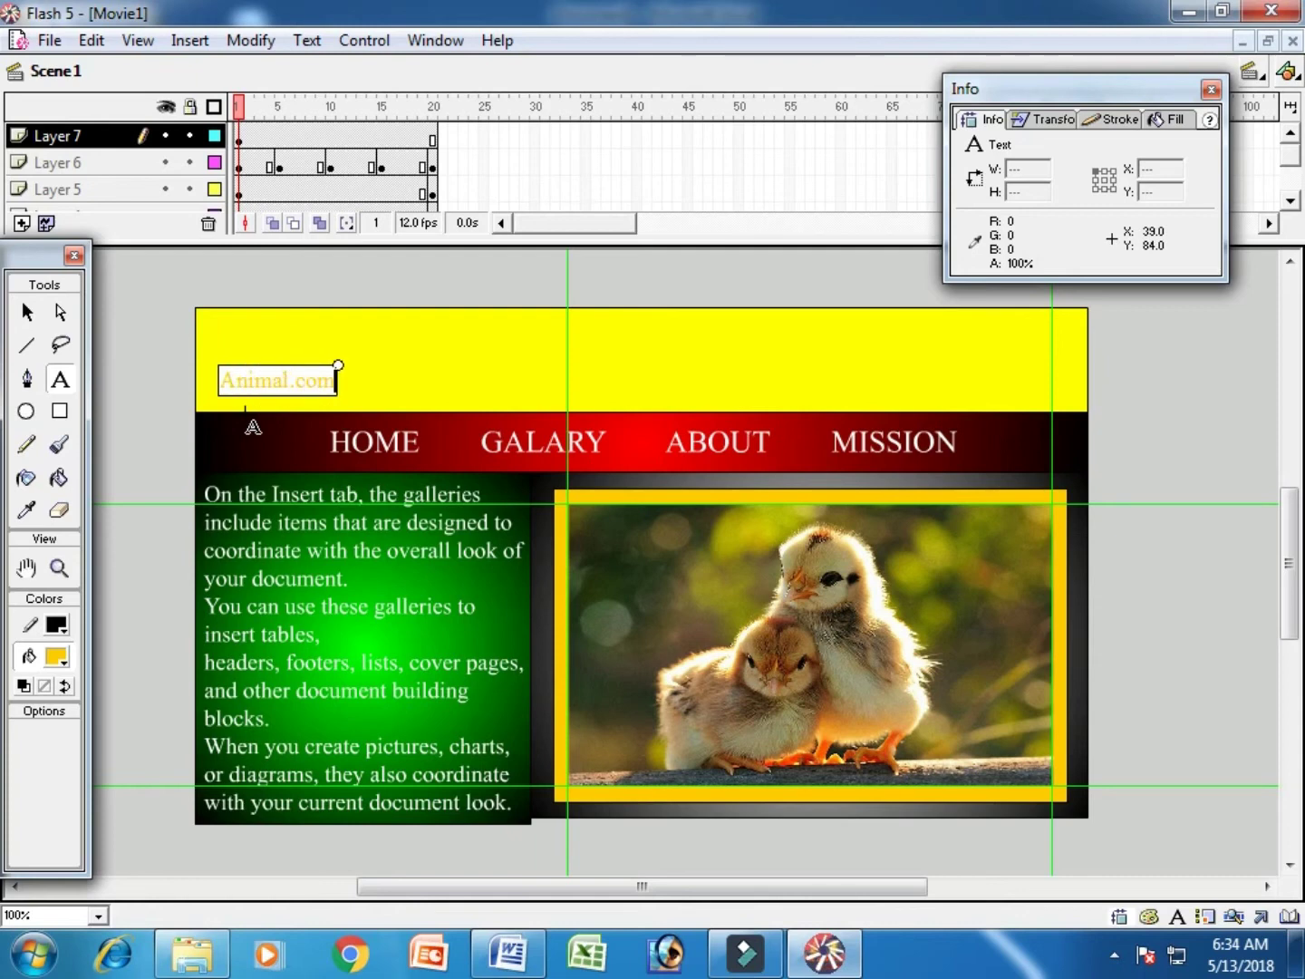
{"action": "type", "text": ".pk"}
Select the whole title text and set its font size to 48
{"action": "key", "text": "ctrl+a"}
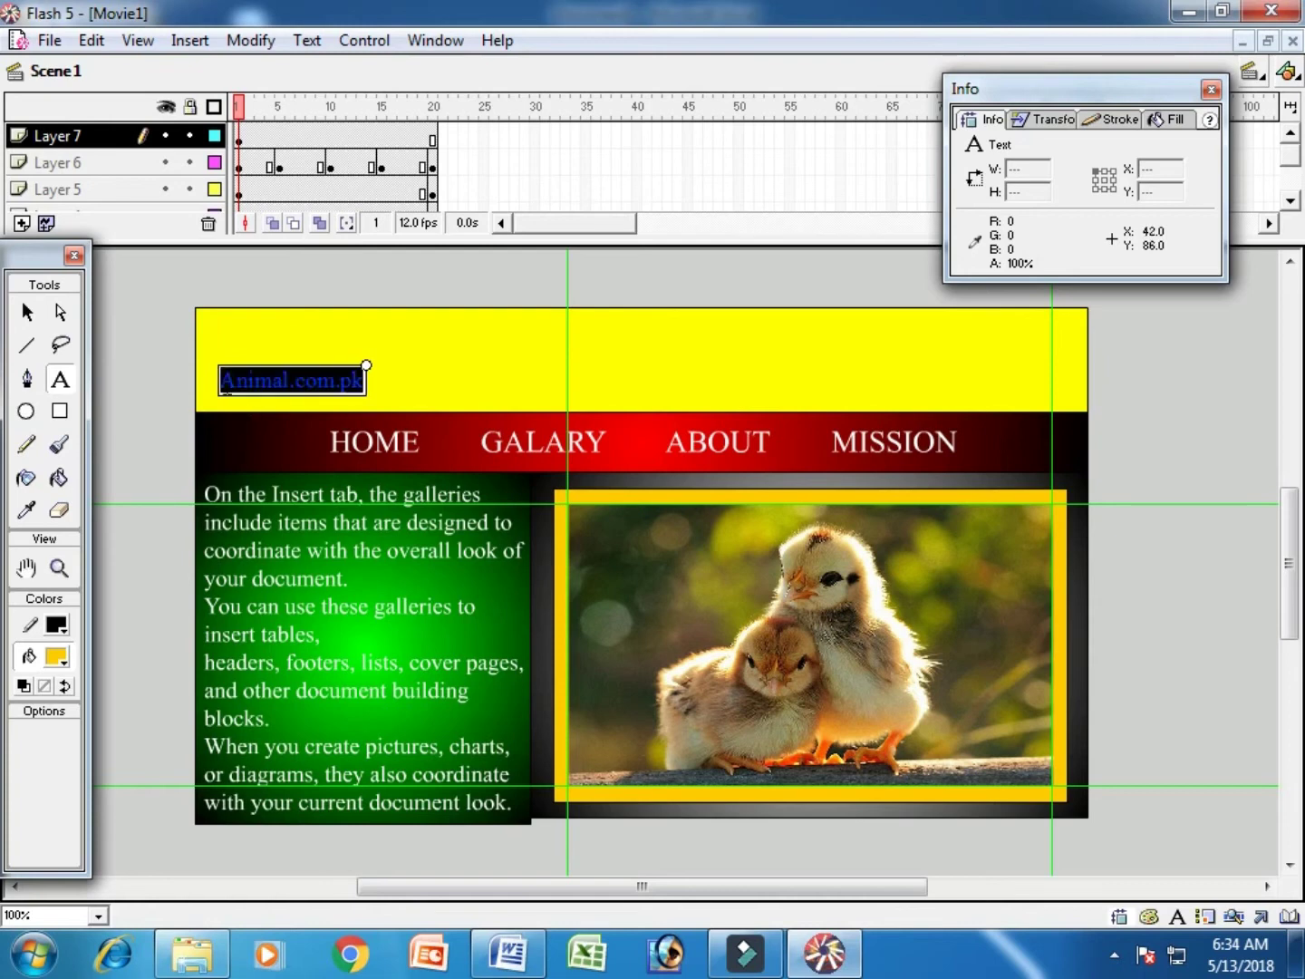
{"action": "left_click", "coordinate": [305, 39]}
{"action": "mouse_move", "coordinate": [340, 98]}
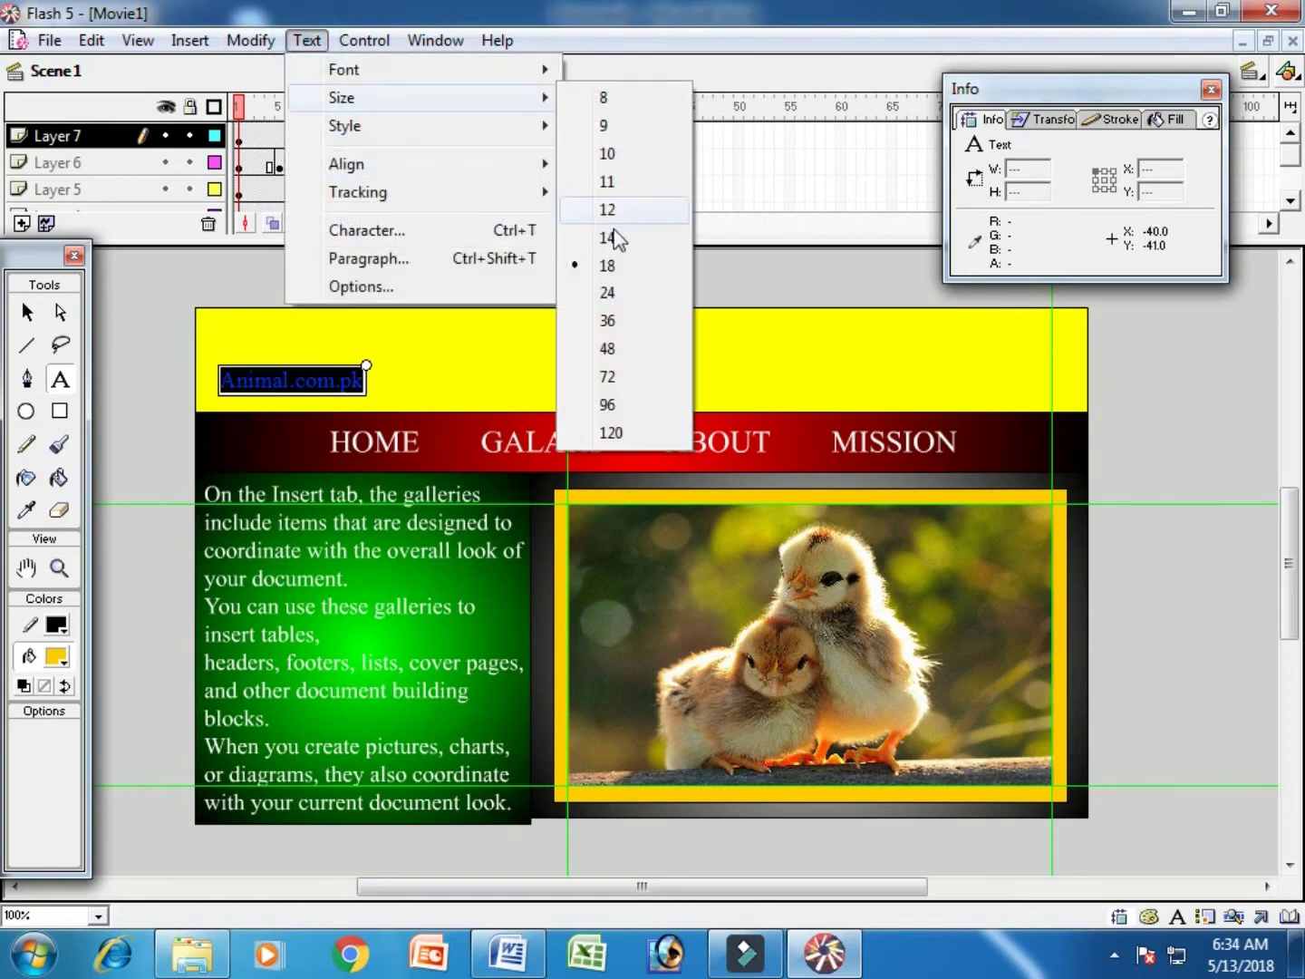
{"action": "left_click", "coordinate": [633, 347]}
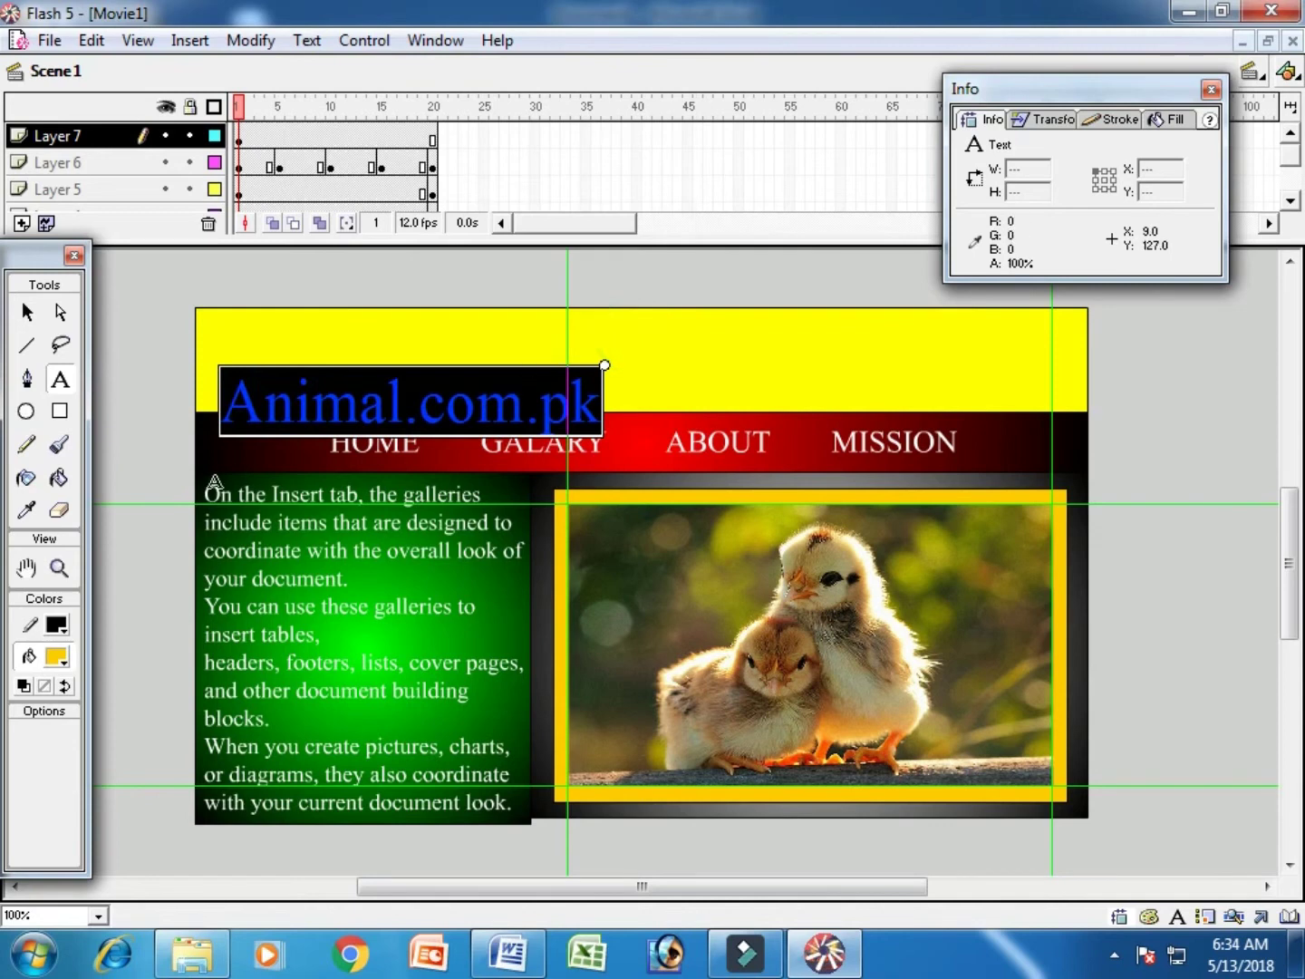
Nudge the title up and left within the yellow header to about X 7, Y 12.9
{"action": "left_click", "coordinate": [28, 314]}
{"action": "key", "text": "Up"}
{"action": "key", "text": "Up"}
{"action": "key", "text": "Up"}
{"action": "key", "text": "Up"}
{"action": "key", "text": "Up"}
{"action": "key", "text": "Up"}
{"action": "key", "text": "Up"}
{"action": "key", "text": "Up"}
{"action": "key", "text": "Up"}
{"action": "key", "text": "Up"}
{"action": "key", "text": "Up"}
{"action": "key", "text": "Up"}
{"action": "key", "text": "Up"}
{"action": "key", "text": "Up"}
{"action": "key", "text": "Up"}
{"action": "key", "text": "Up"}
{"action": "key", "text": "Up"}
{"action": "key", "text": "Up"}
{"action": "key", "text": "Up"}
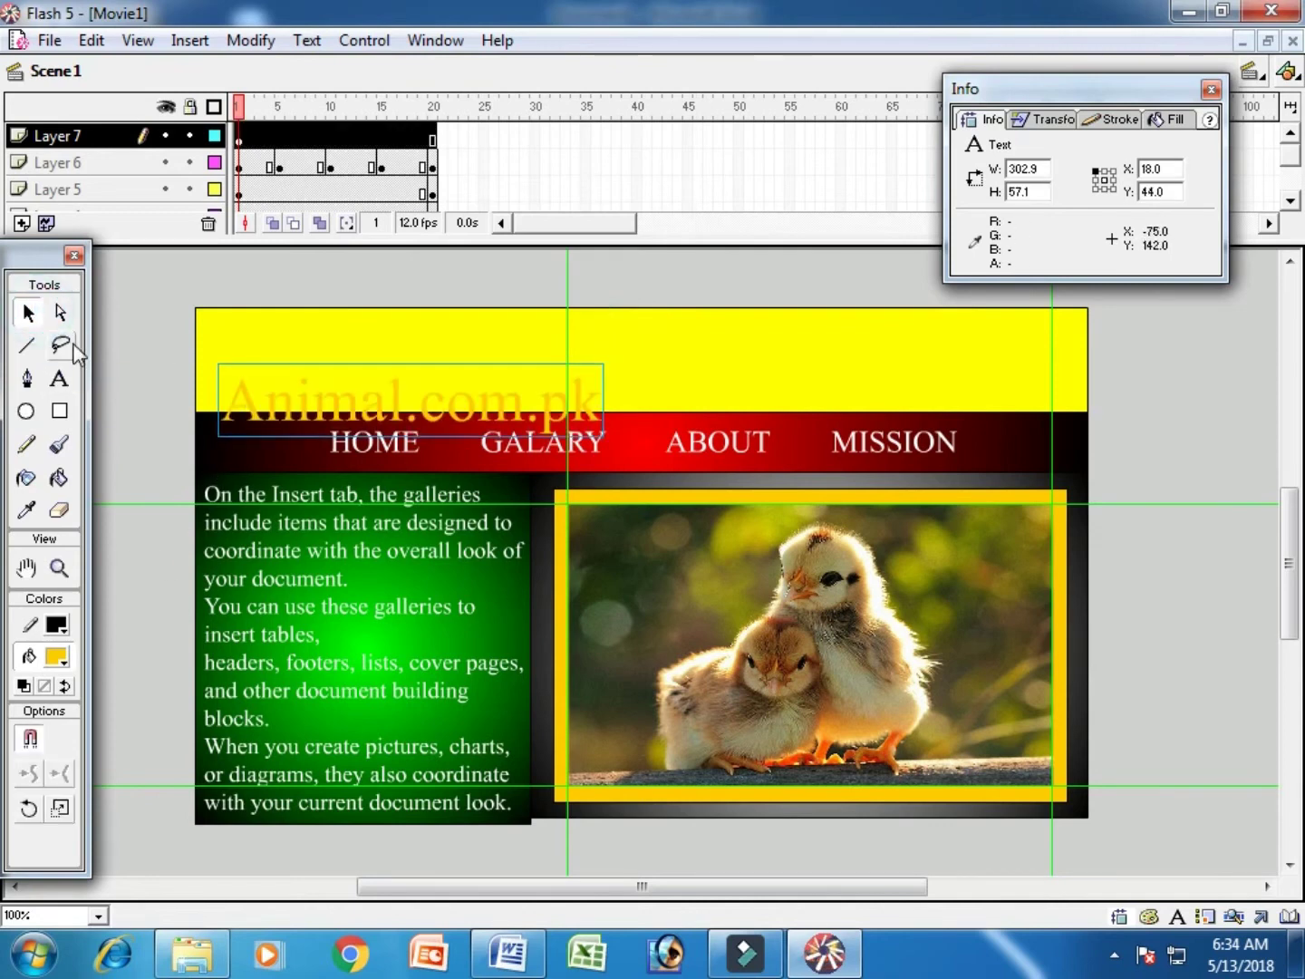
{"action": "key", "text": "Up"}
{"action": "key", "text": "Up"}
{"action": "key", "text": "Up"}
{"action": "key", "text": "Up"}
{"action": "key", "text": "Up"}
{"action": "key", "text": "Up"}
{"action": "key", "text": "Up"}
{"action": "key", "text": "Up"}
{"action": "key", "text": "Up"}
{"action": "key", "text": "Up"}
{"action": "key", "text": "Up"}
{"action": "key", "text": "Left"}
{"action": "key", "text": "Left"}
{"action": "key", "text": "Left"}
{"action": "key", "text": "Left"}
{"action": "key", "text": "Left"}
{"action": "key", "text": "Left"}
{"action": "key", "text": "Left"}
{"action": "key", "text": "Left"}
{"action": "key", "text": "Left"}
{"action": "key", "text": "Left"}
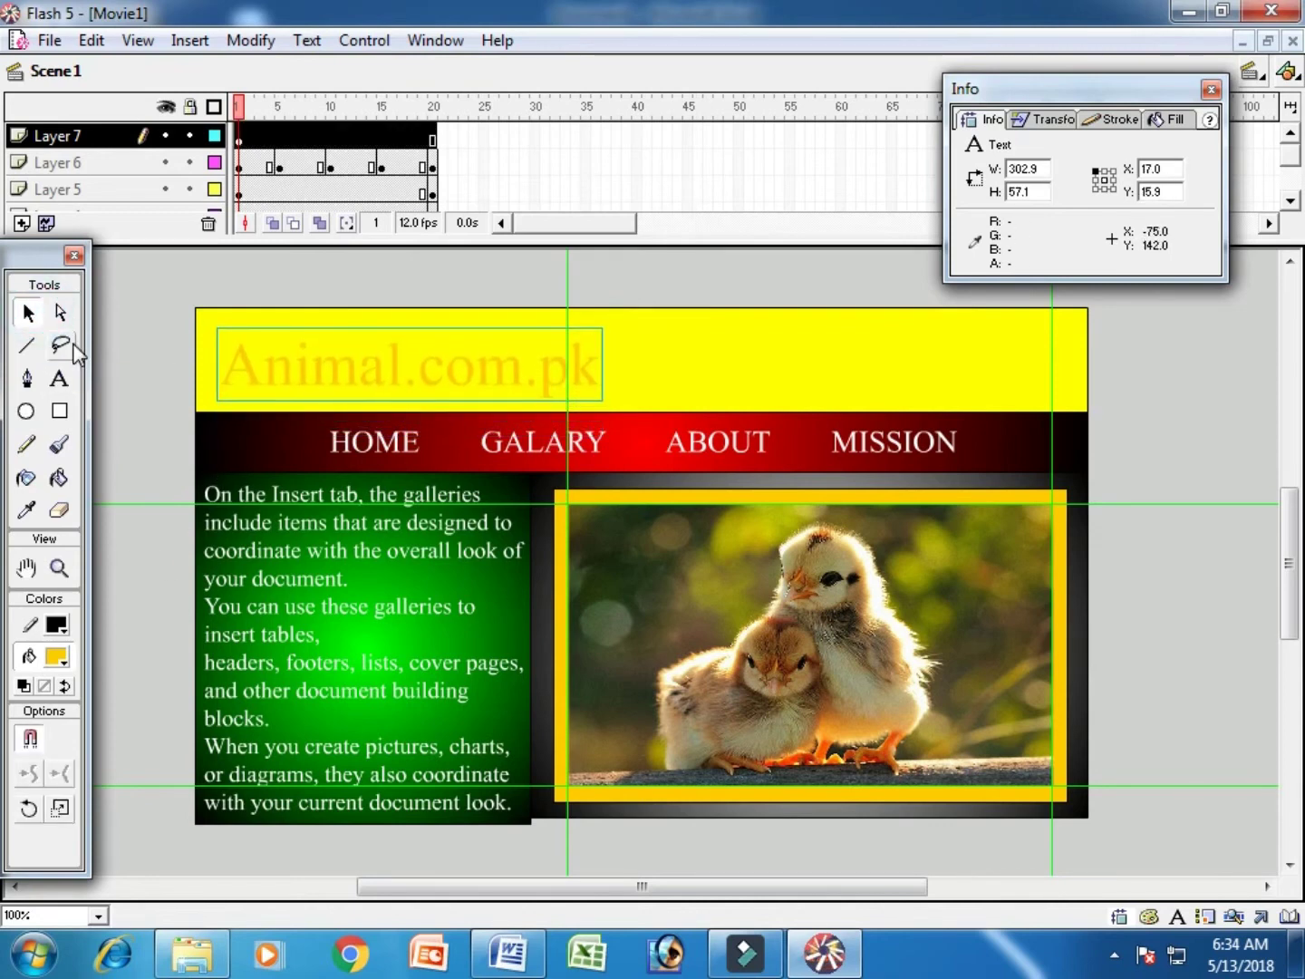
{"action": "key", "text": "Up"}
{"action": "key", "text": "Up"}
{"action": "key", "text": "Left"}
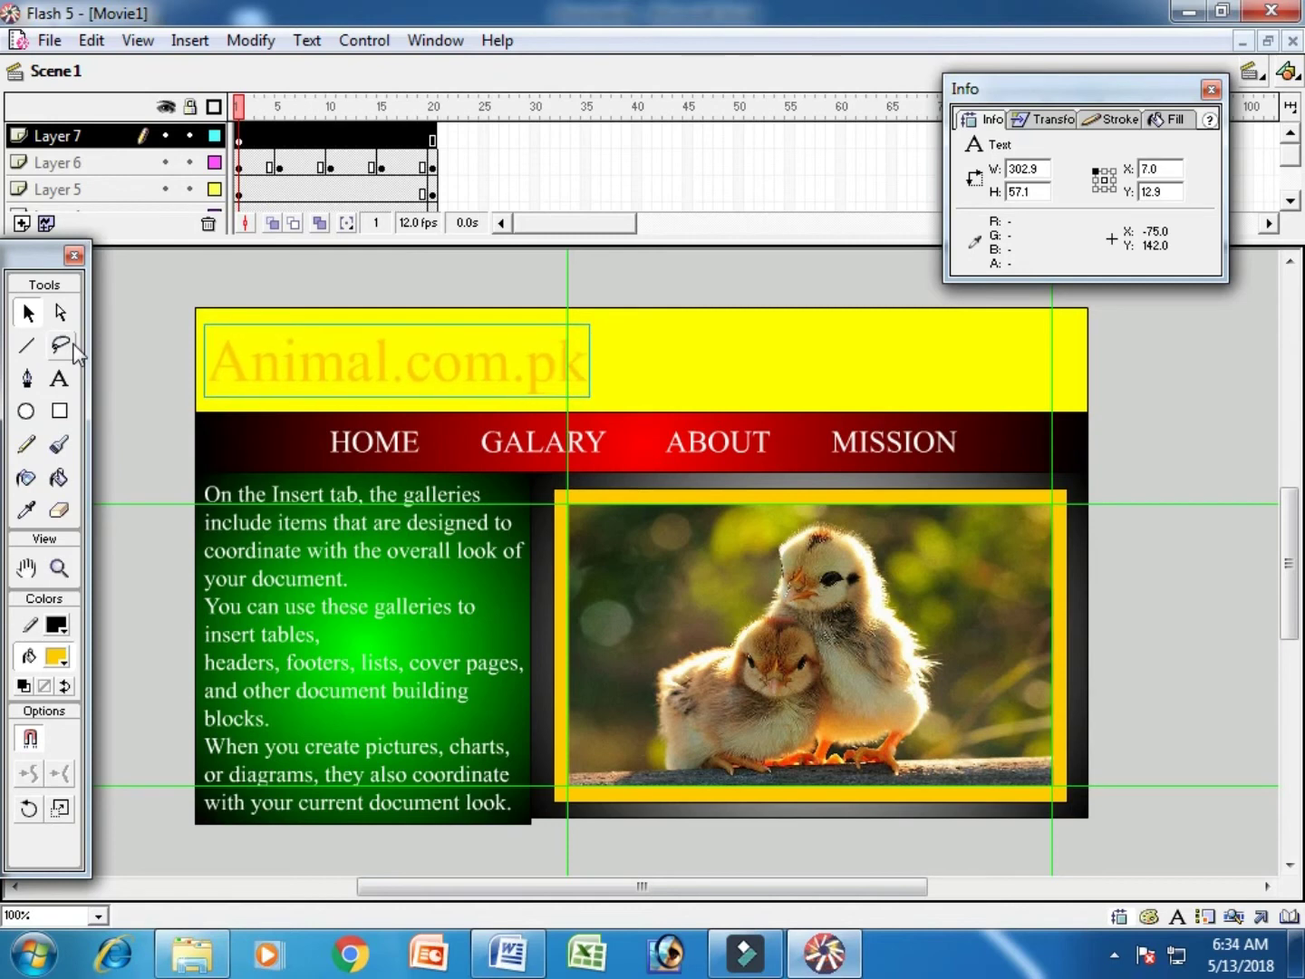
Format the title's initial "A" in Old English Text MT with a dark red color
{"action": "left_click", "coordinate": [59, 380]}
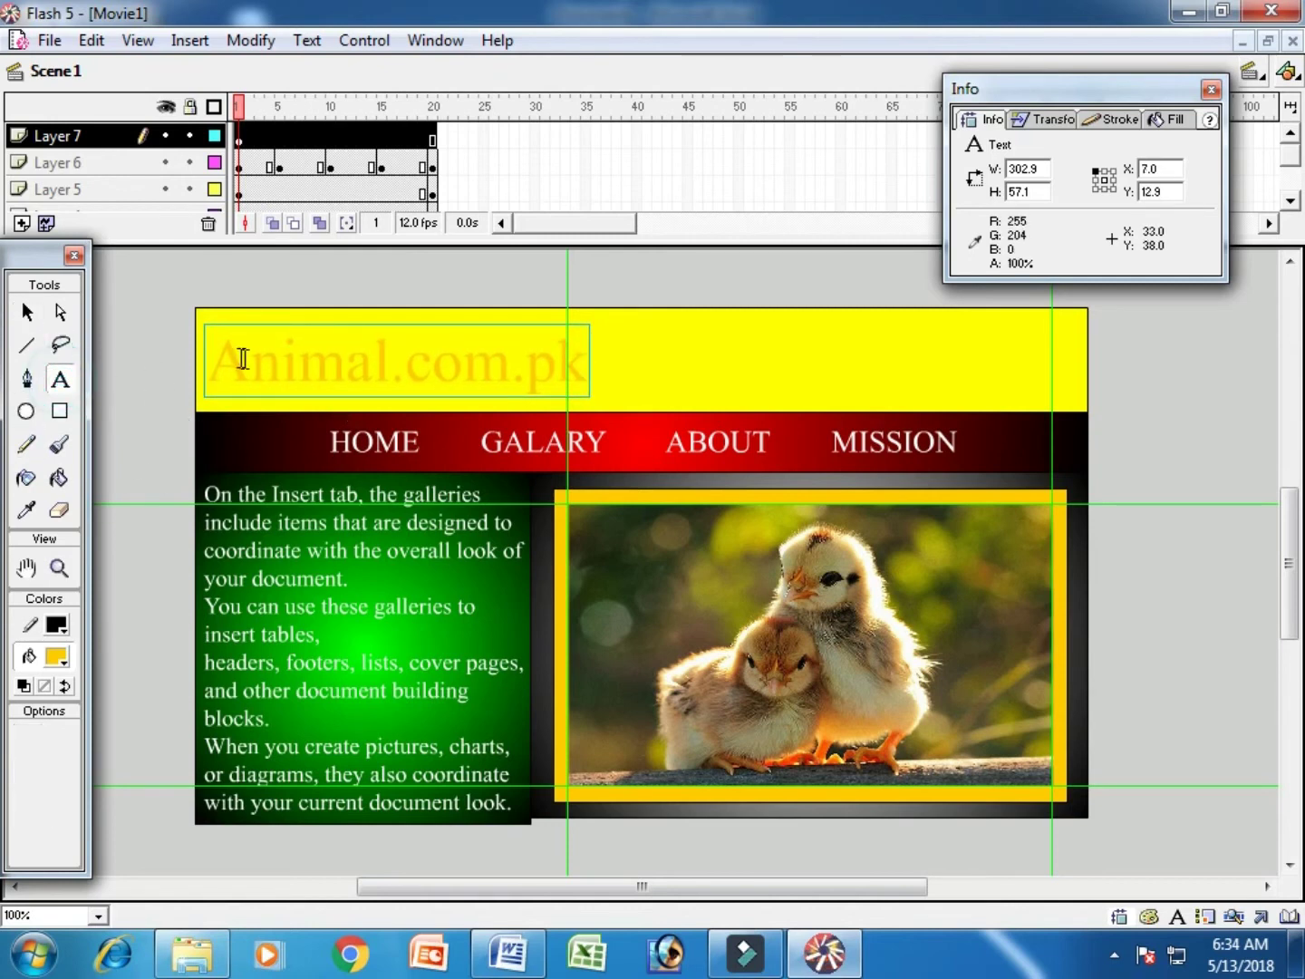
{"action": "left_click_drag", "start_coordinate": [242, 359], "coordinate": [207, 361]}
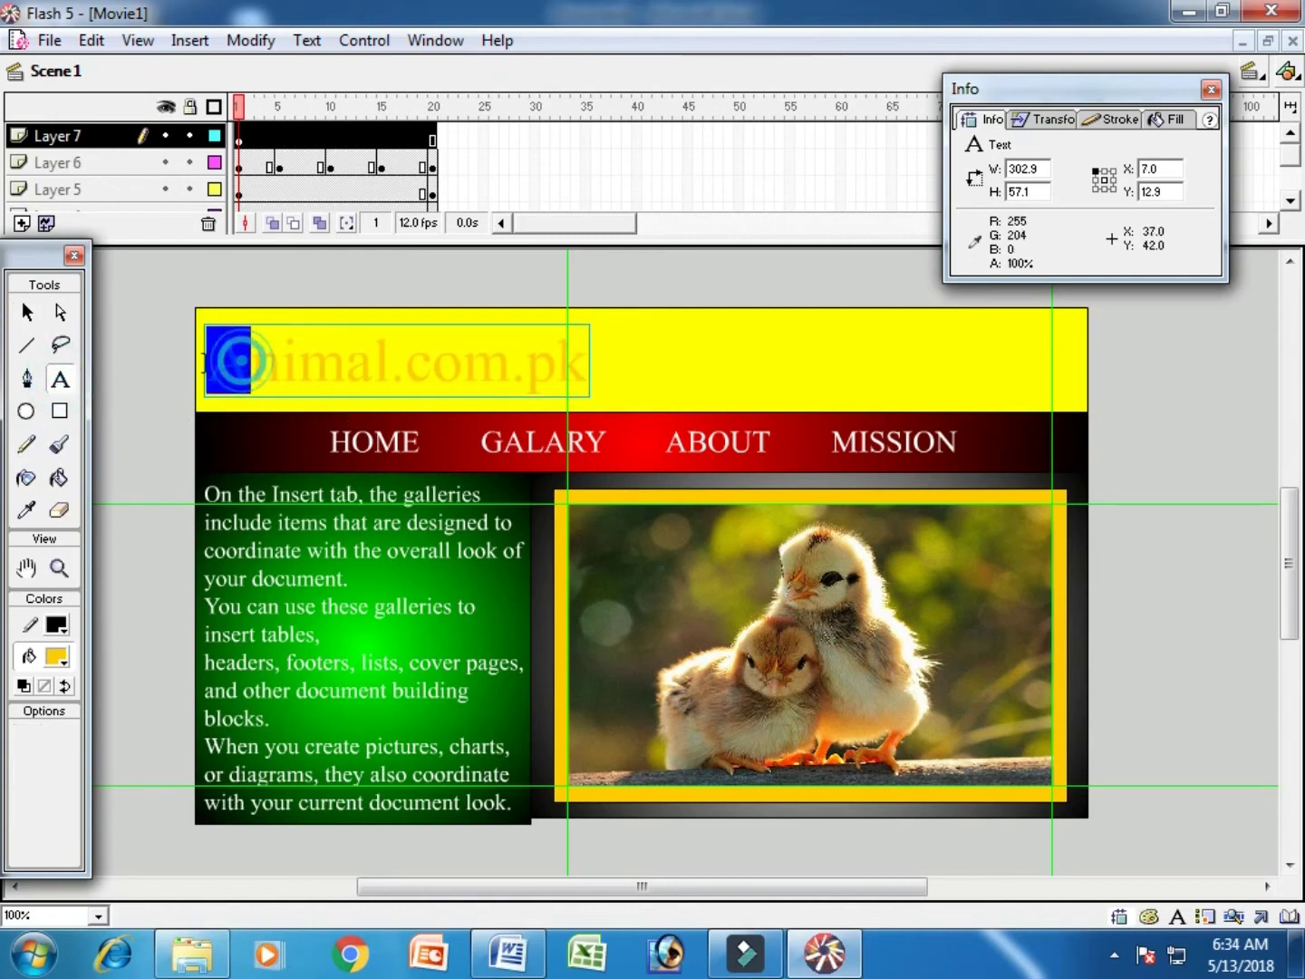
{"action": "left_click", "coordinate": [307, 40]}
{"action": "left_click", "coordinate": [393, 228]}
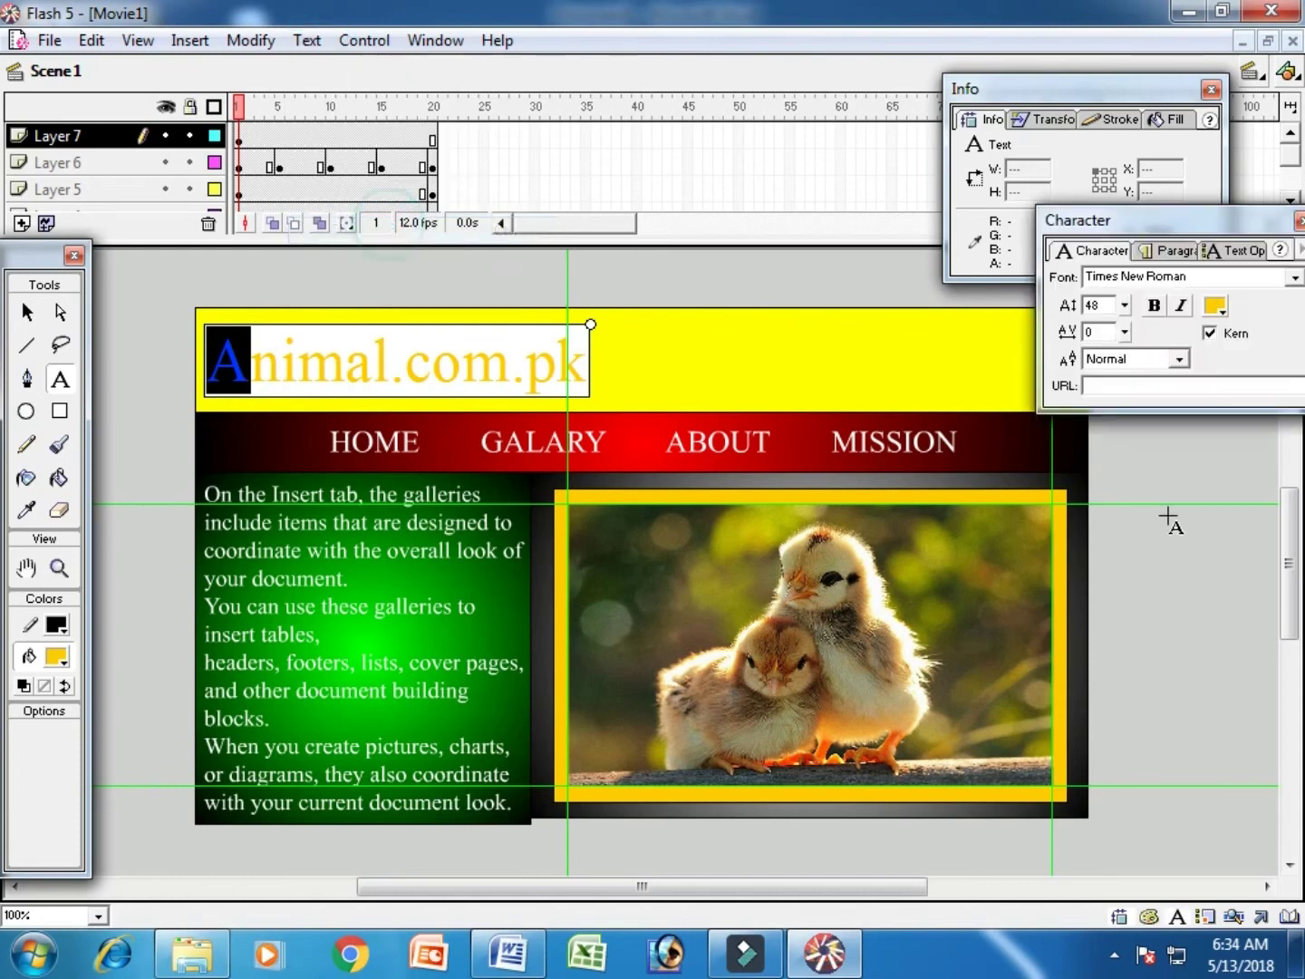
{"action": "left_click", "coordinate": [1165, 275]}
{"action": "key", "text": "Down"}
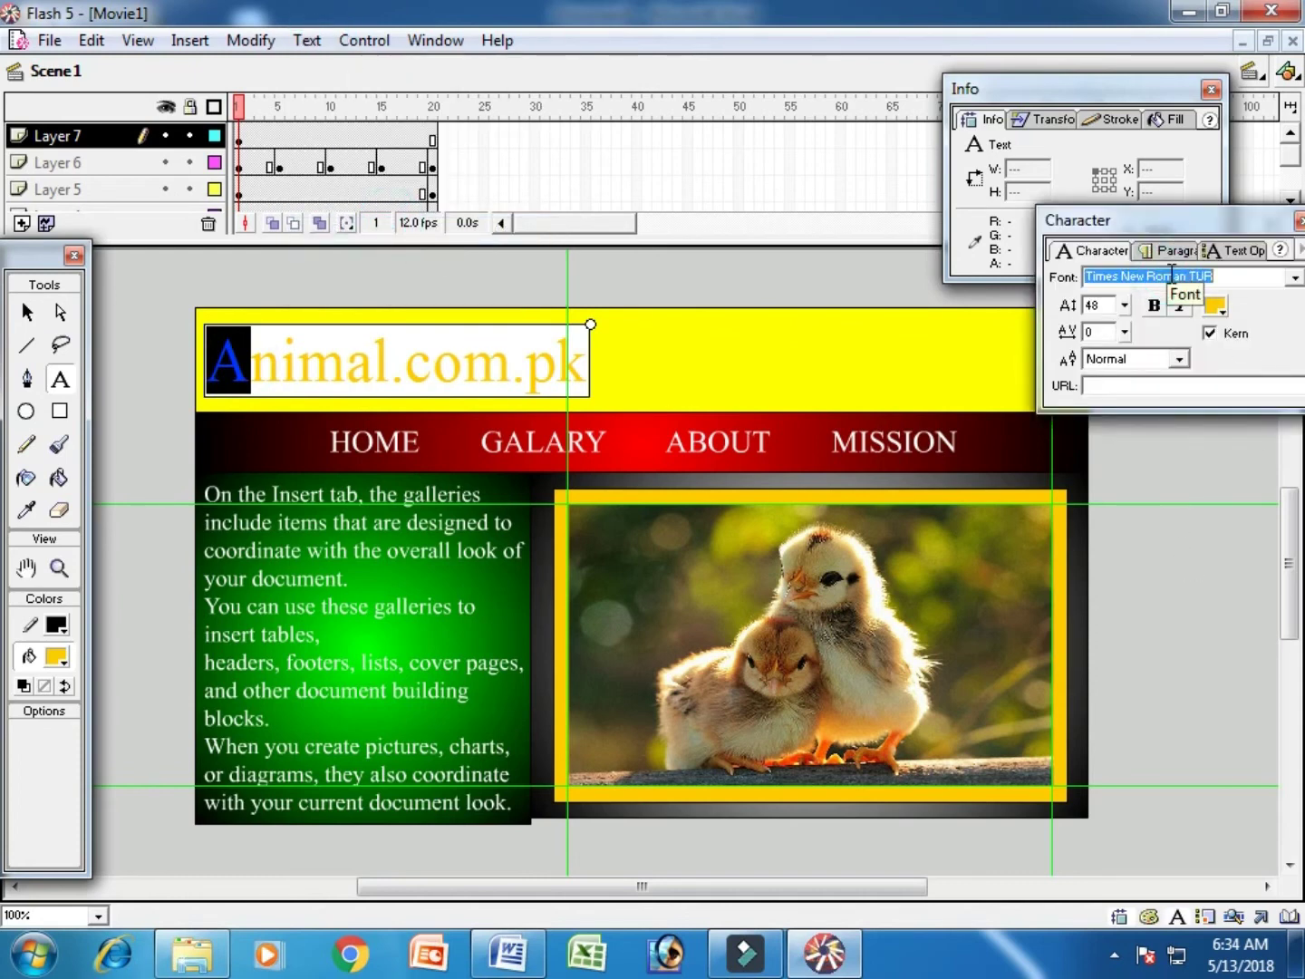
{"action": "left_click", "coordinate": [1295, 277]}
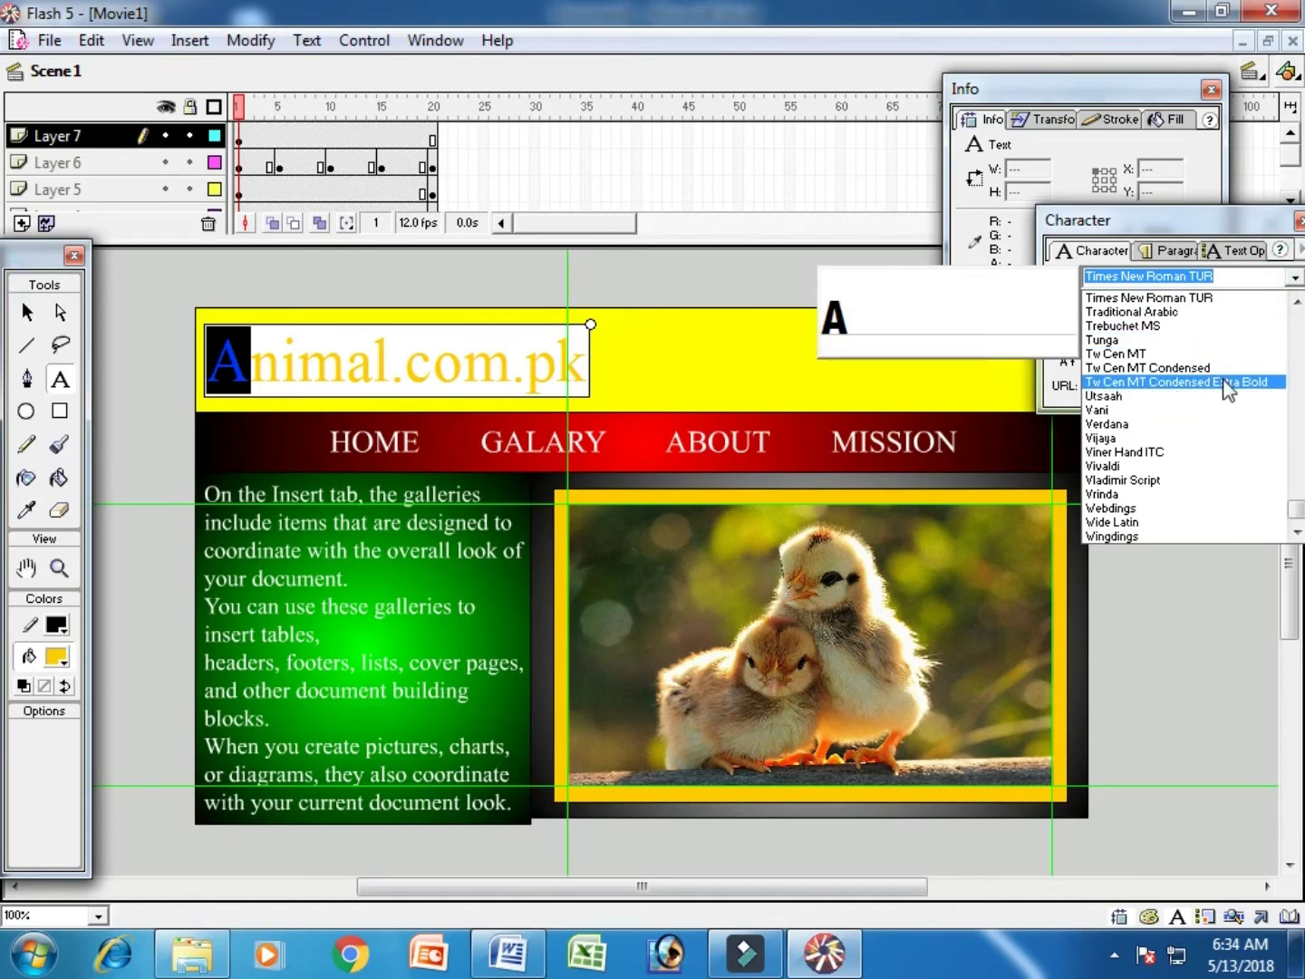
{"action": "scroll", "coordinate": [1228, 401], "scroll_direction": "up", "scroll_amount": 18}
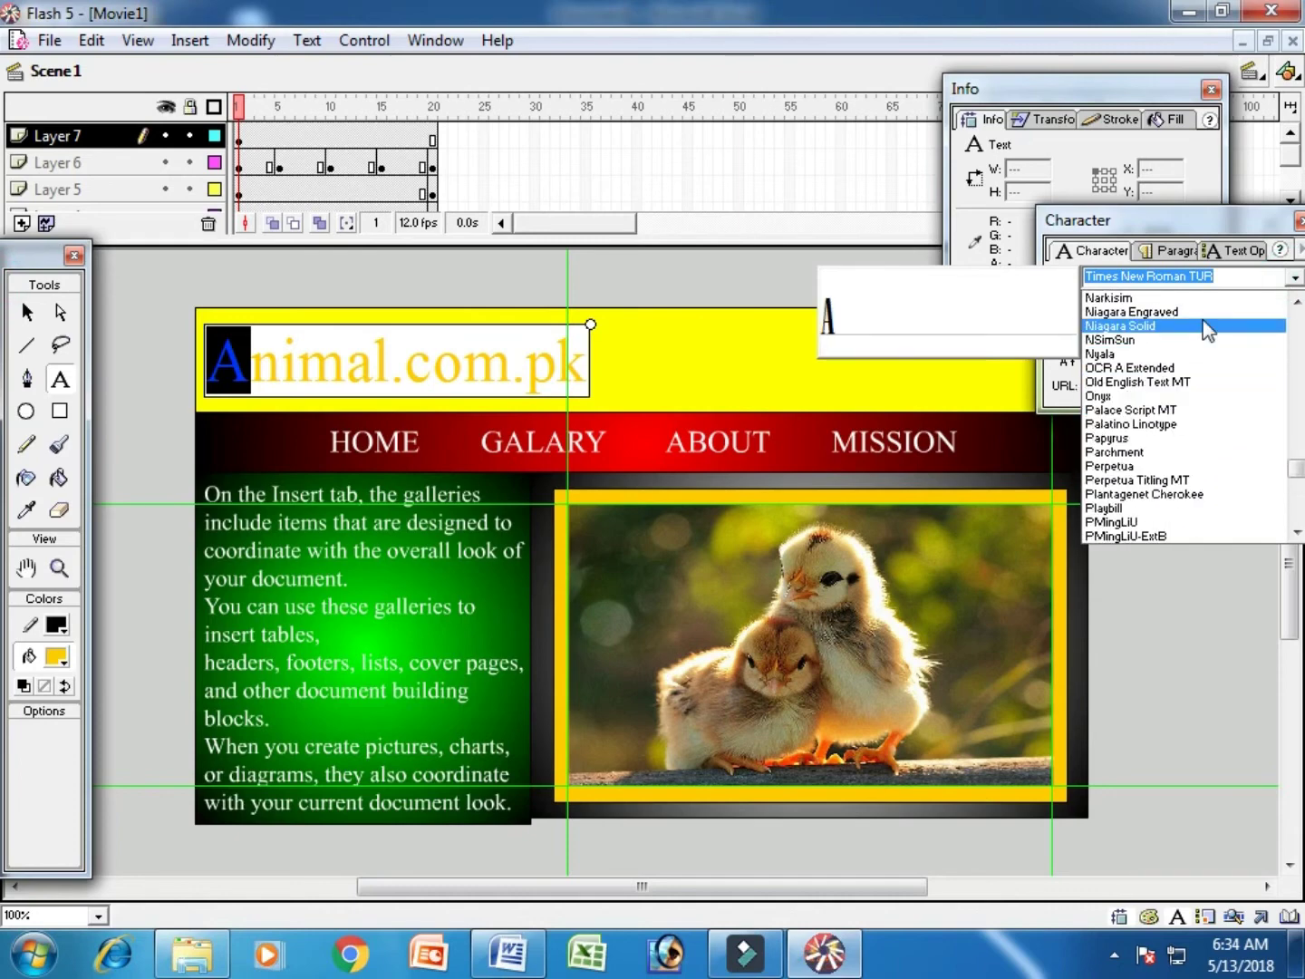
{"action": "left_click", "coordinate": [1204, 381]}
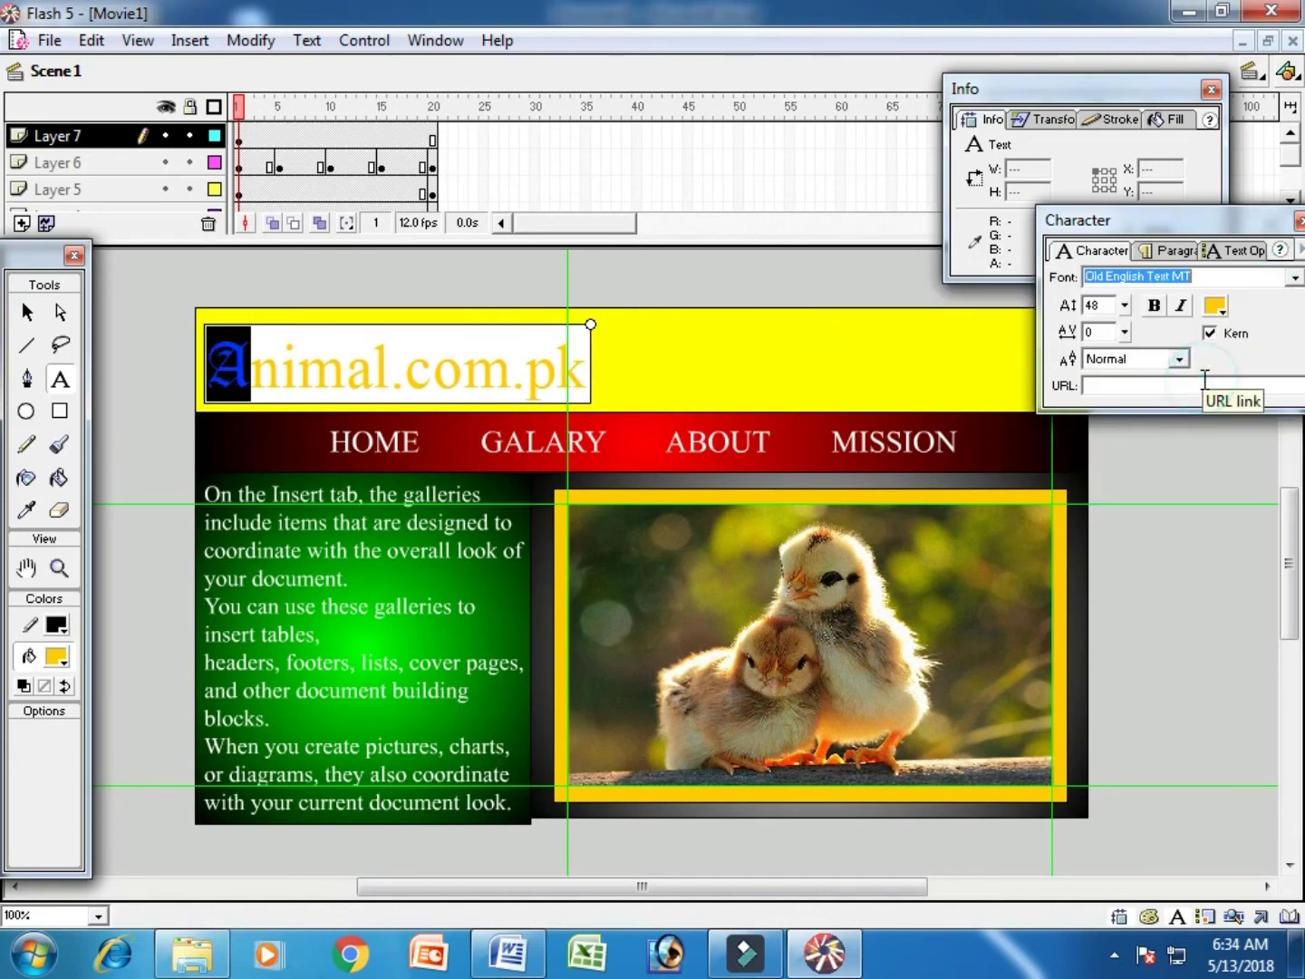
{"action": "left_click", "coordinate": [1217, 305]}
{"action": "left_click", "coordinate": [1071, 436]}
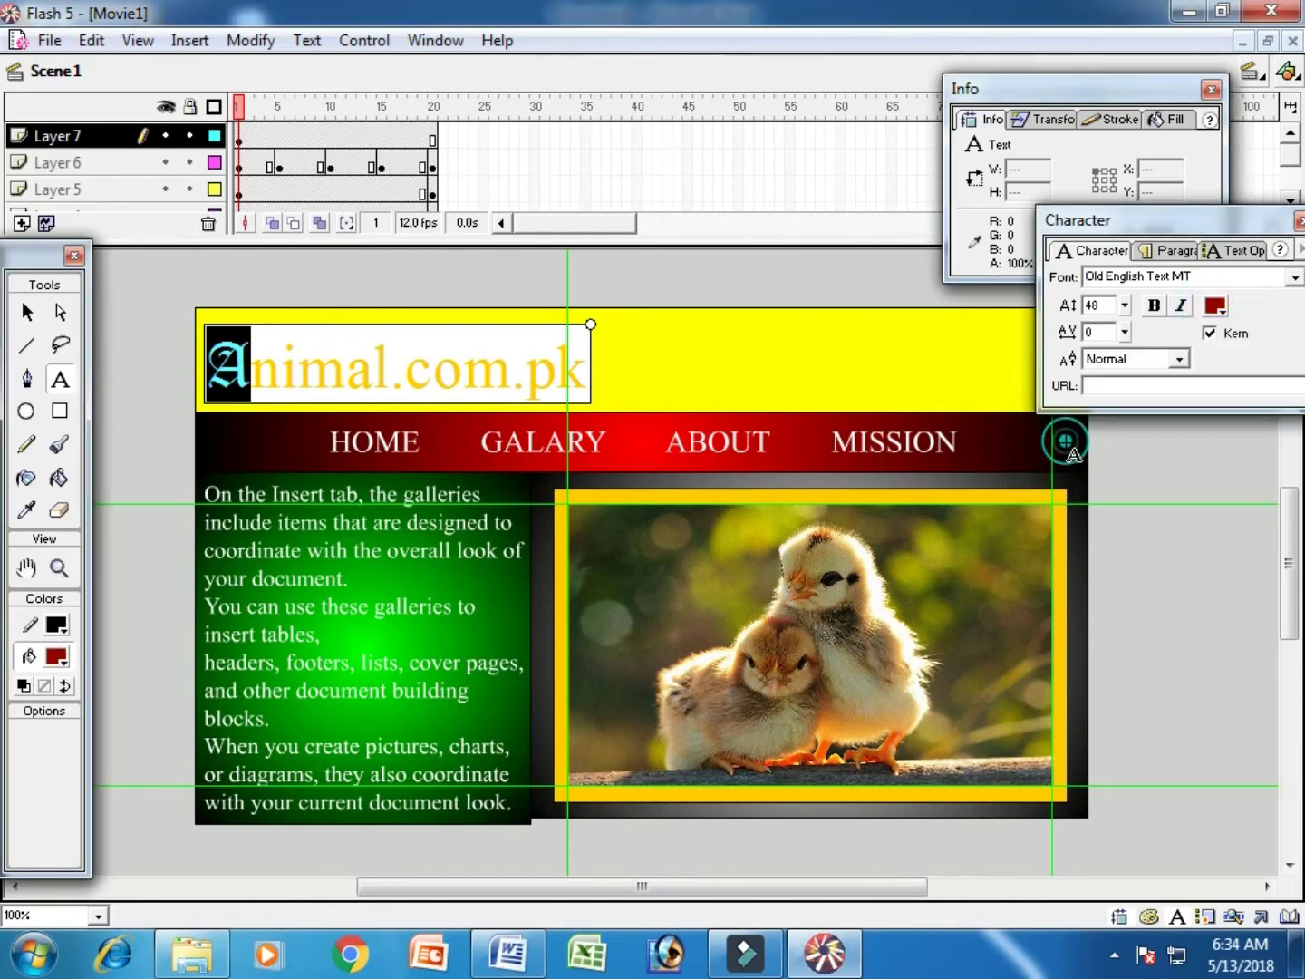
{"action": "left_click", "coordinate": [258, 367]}
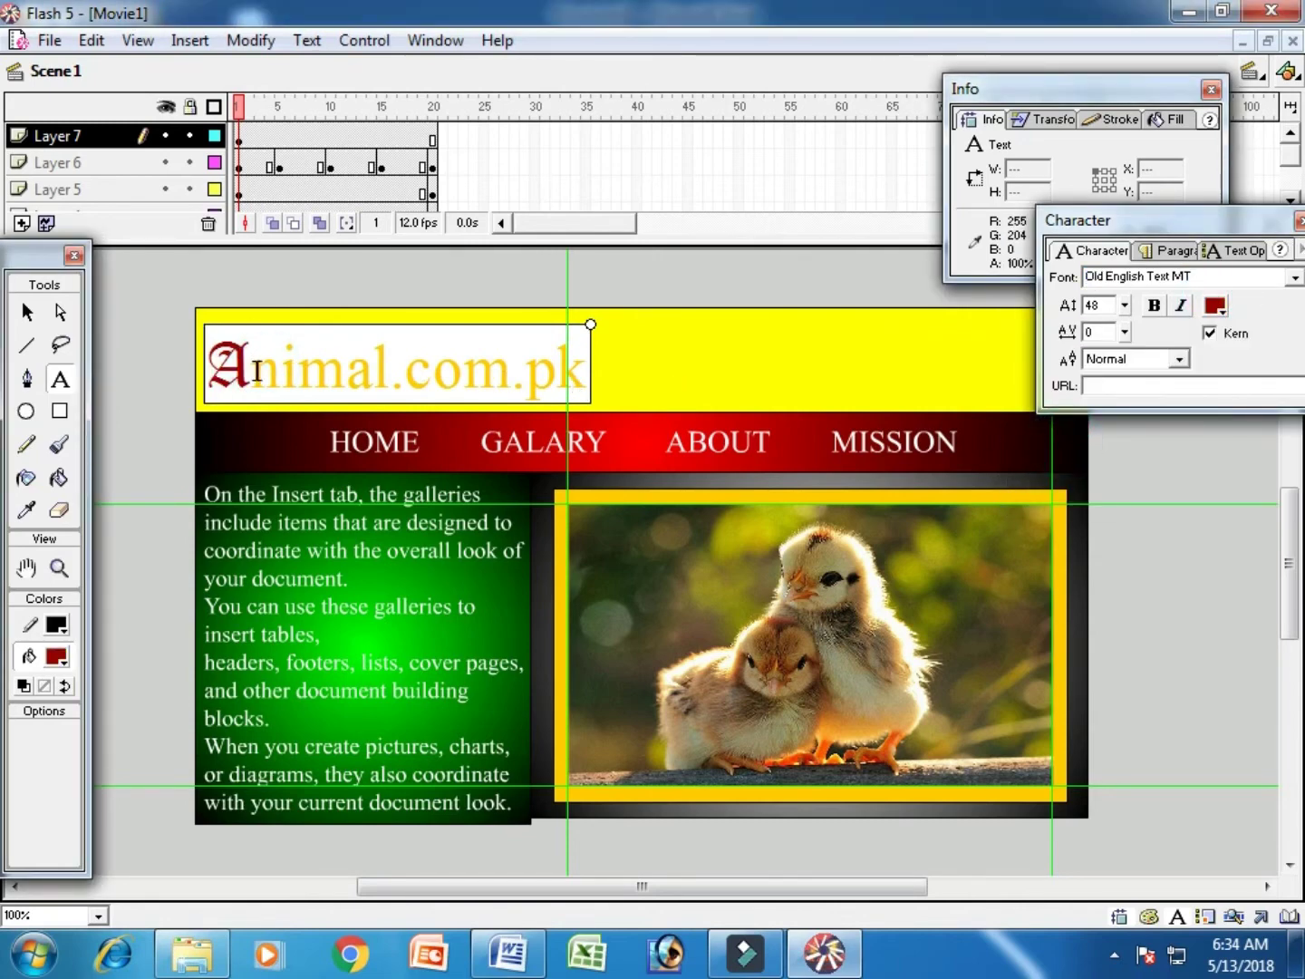
Color the word "com" in the title blue and "pk" dark green
{"action": "left_click_drag", "start_coordinate": [408, 376], "coordinate": [510, 376]}
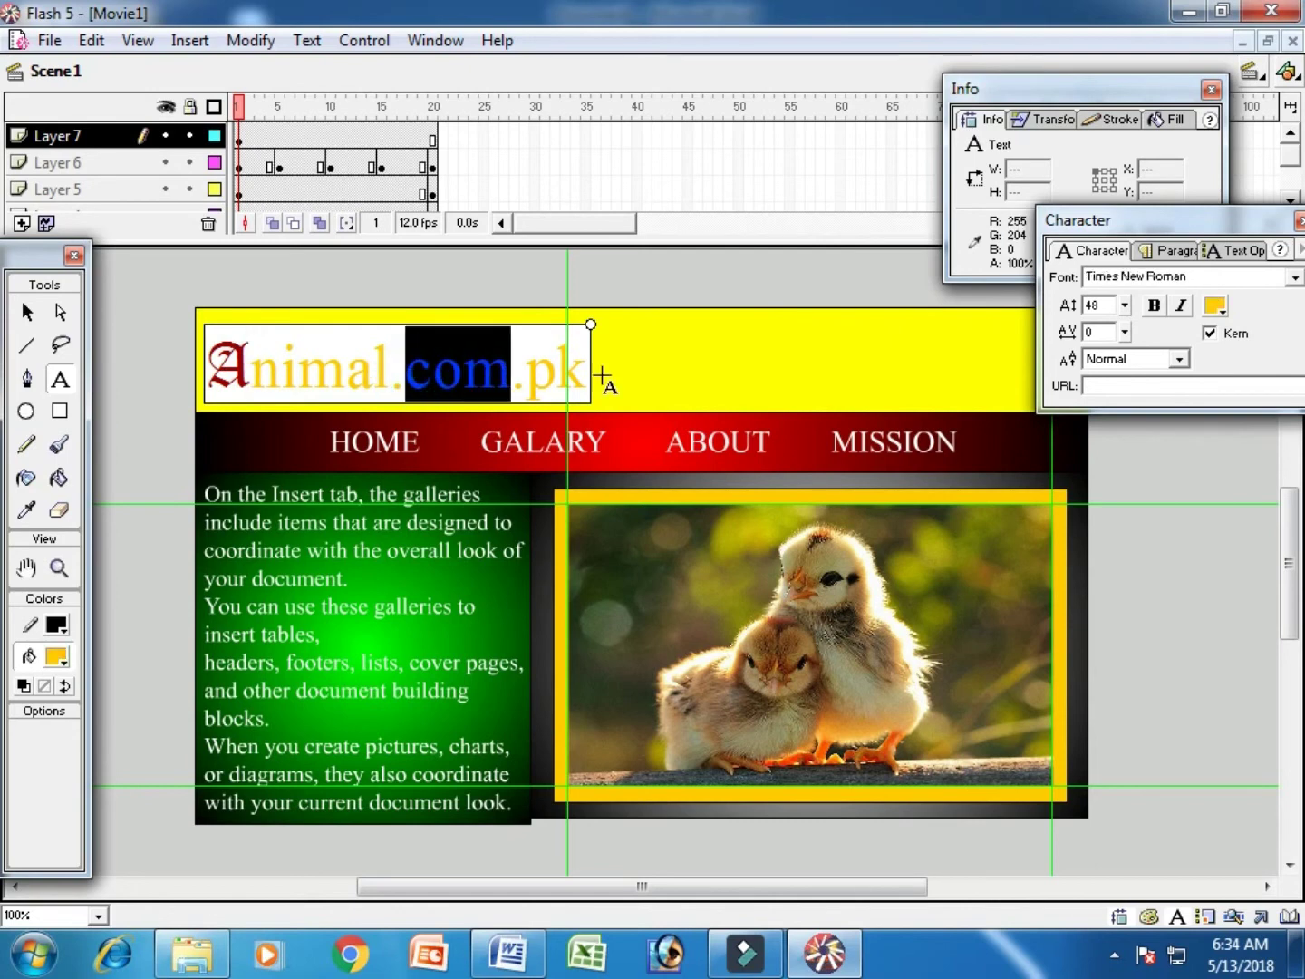
{"action": "left_click", "coordinate": [1215, 305]}
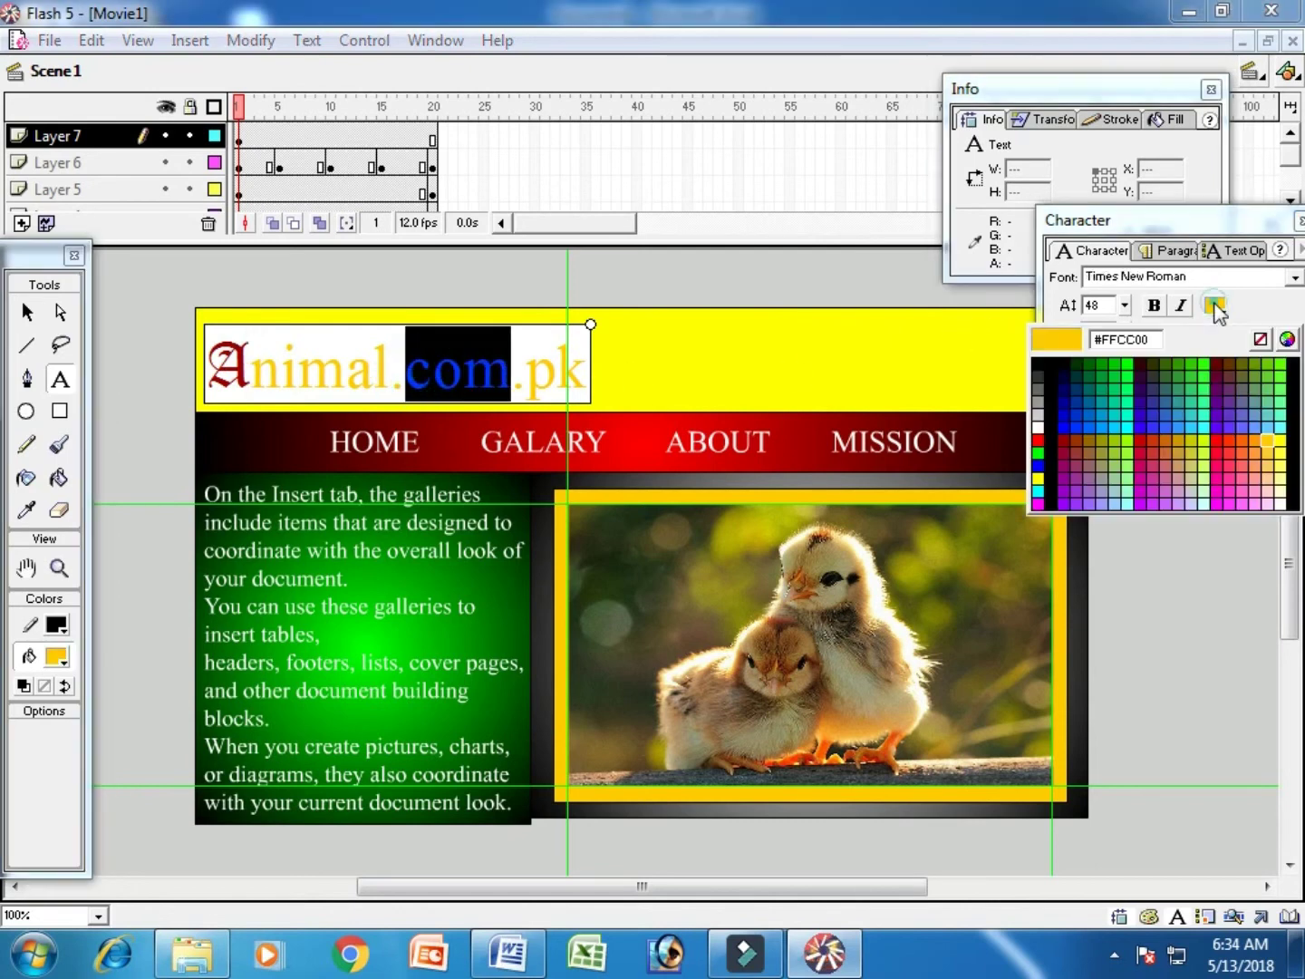
{"action": "left_click", "coordinate": [1067, 424]}
{"action": "left_click_drag", "start_coordinate": [526, 376], "coordinate": [588, 377]}
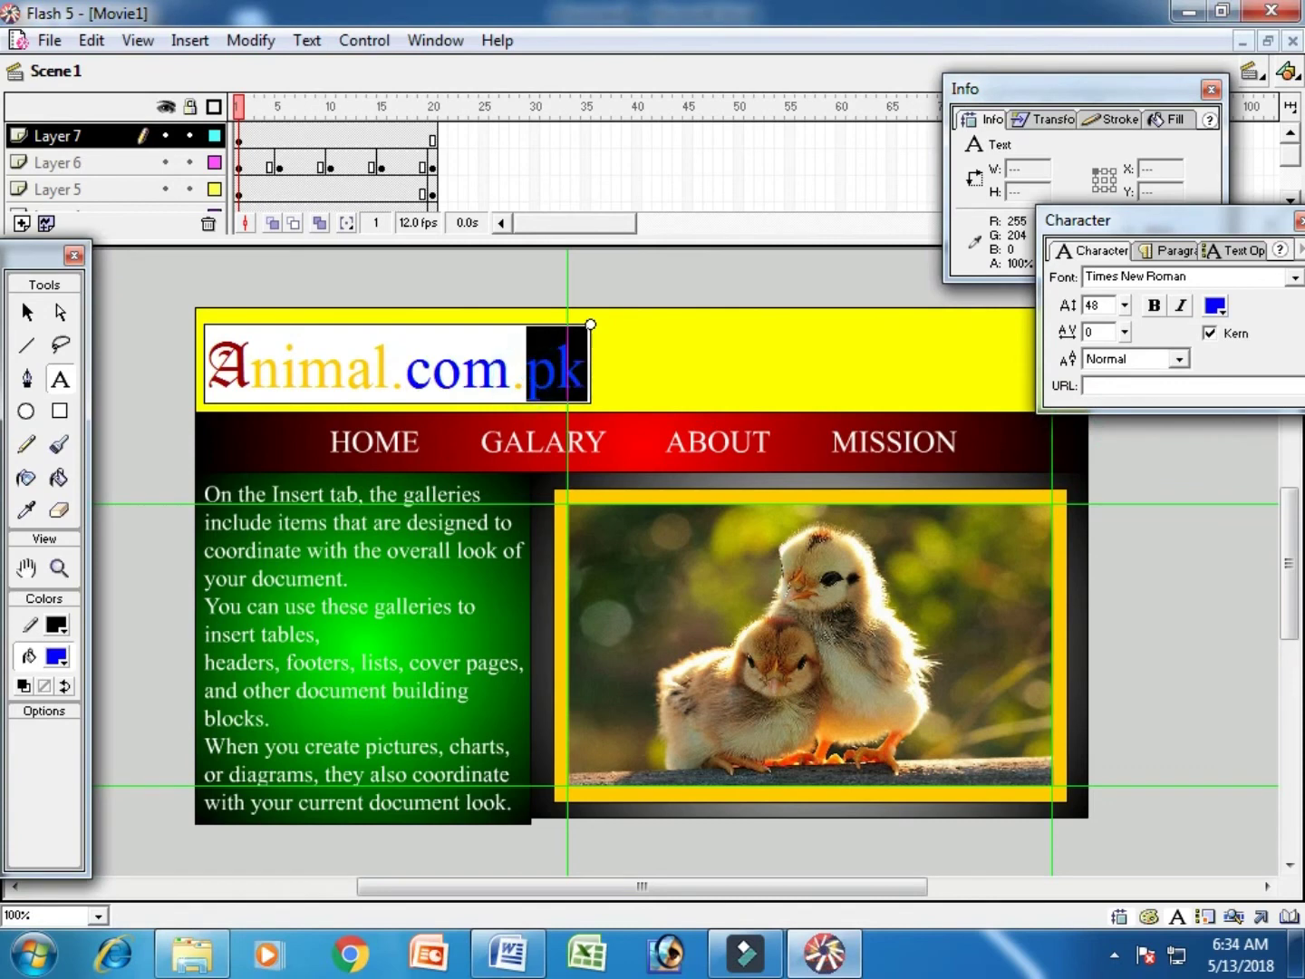
{"action": "left_click", "coordinate": [1215, 308]}
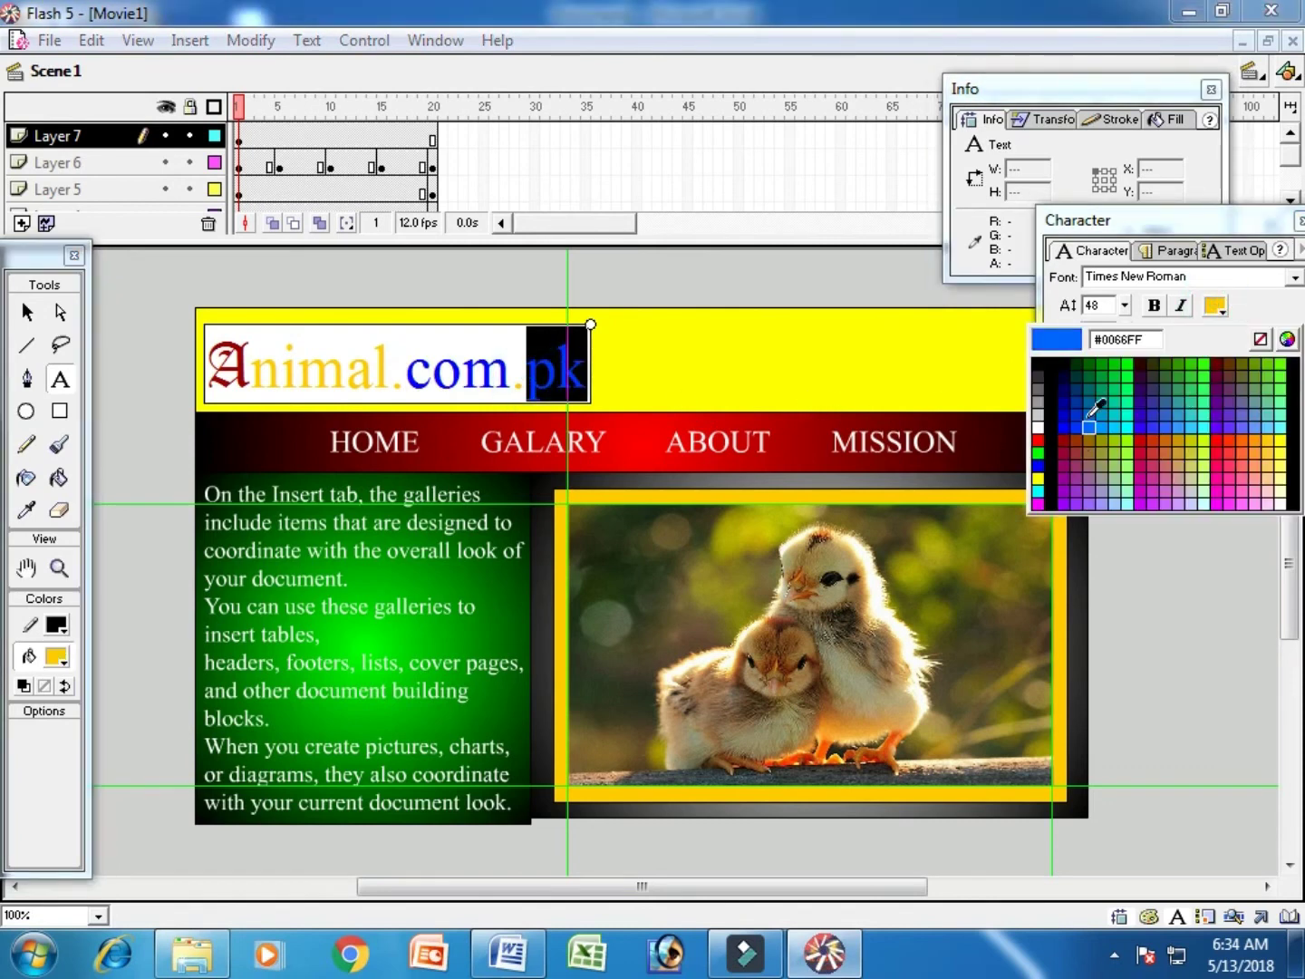
{"action": "left_click", "coordinate": [1089, 364]}
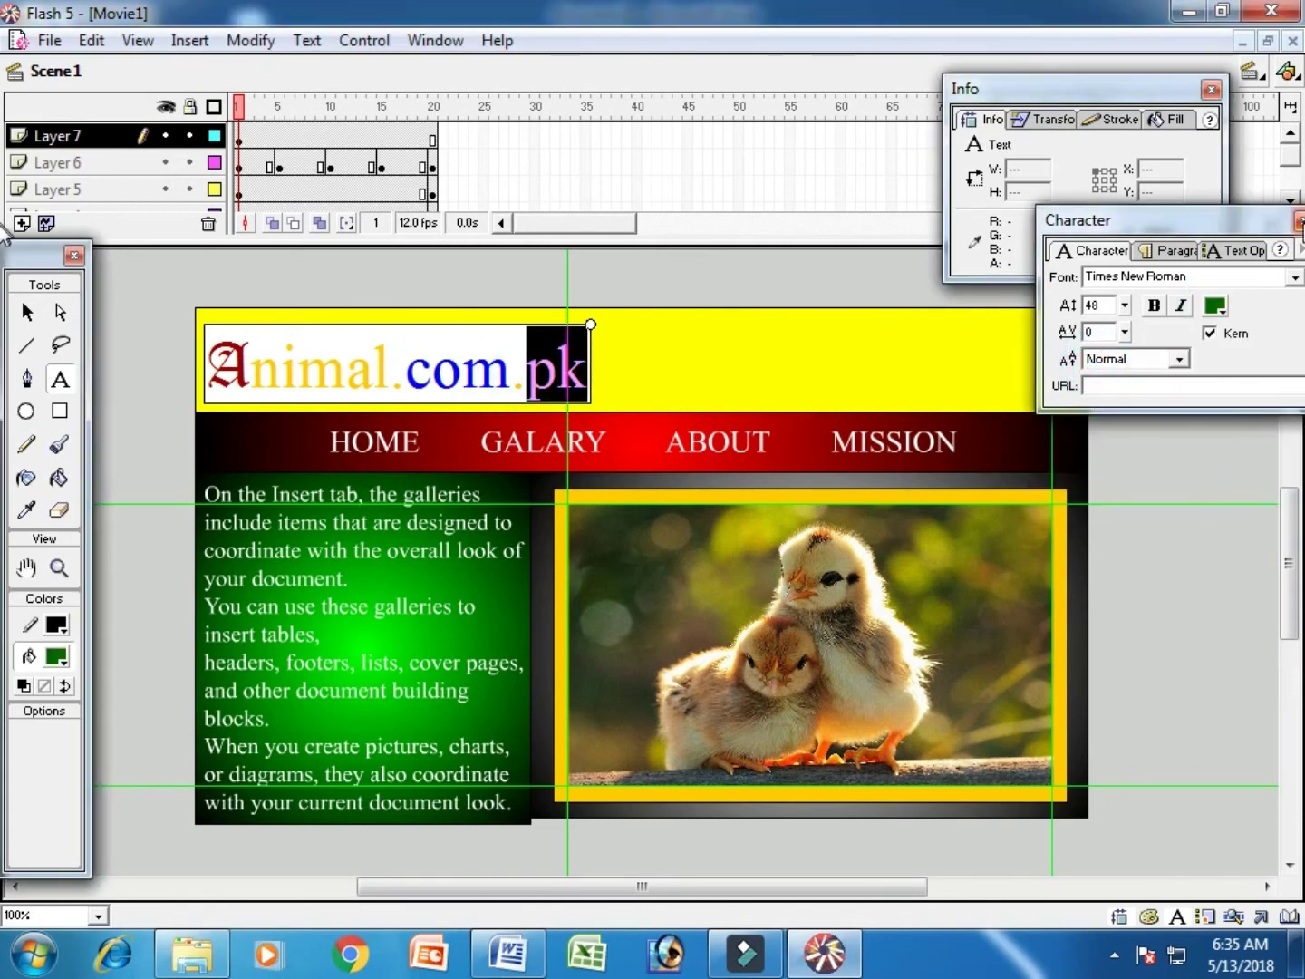
Close the Character and Info panels and deselect the title text
{"action": "left_click", "coordinate": [1295, 207]}
{"action": "left_click", "coordinate": [1211, 89]}
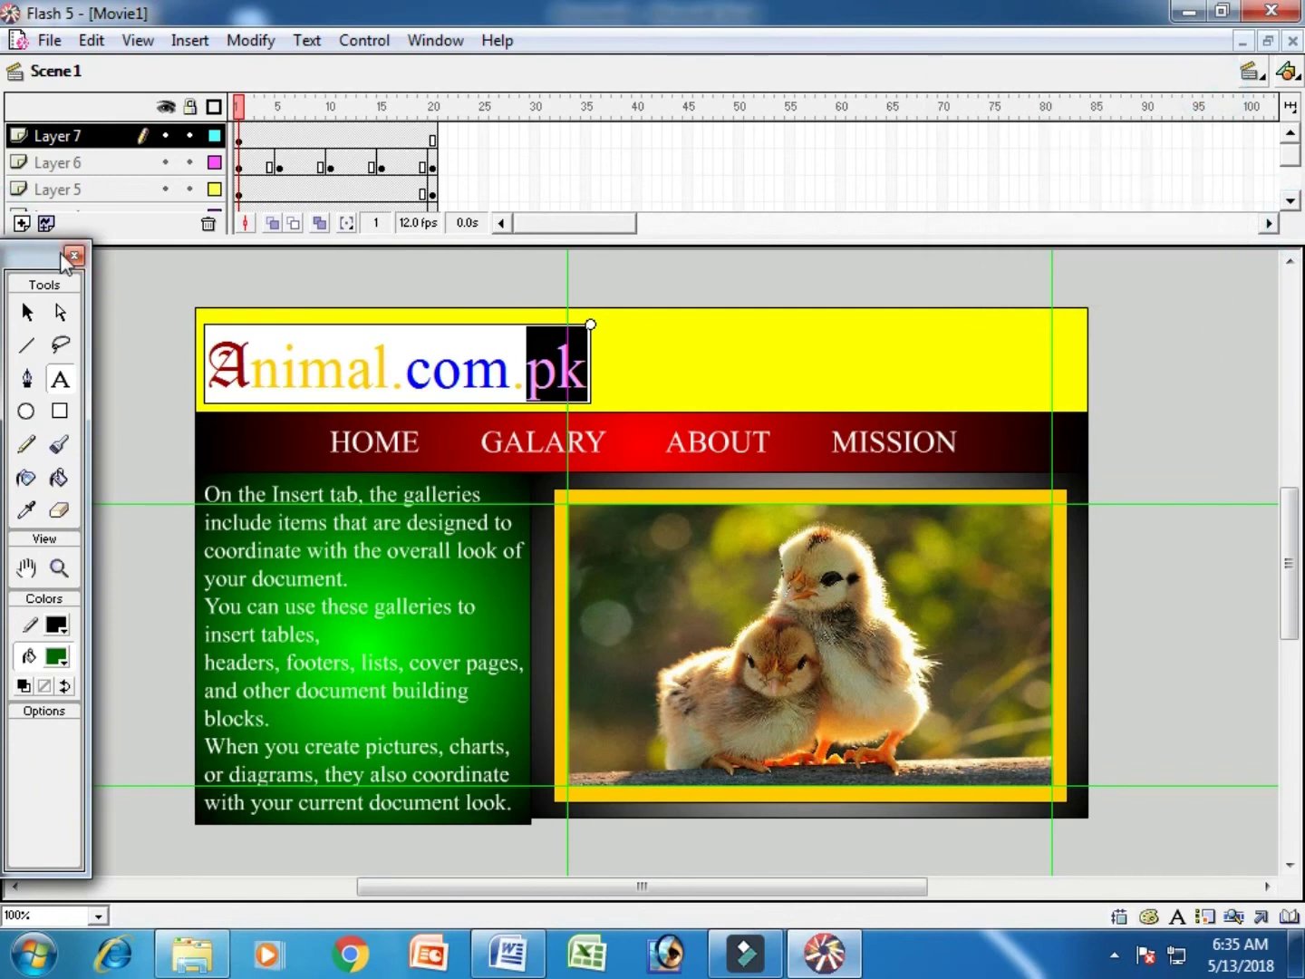
{"action": "left_click", "coordinate": [27, 313]}
{"action": "left_click", "coordinate": [1138, 449]}
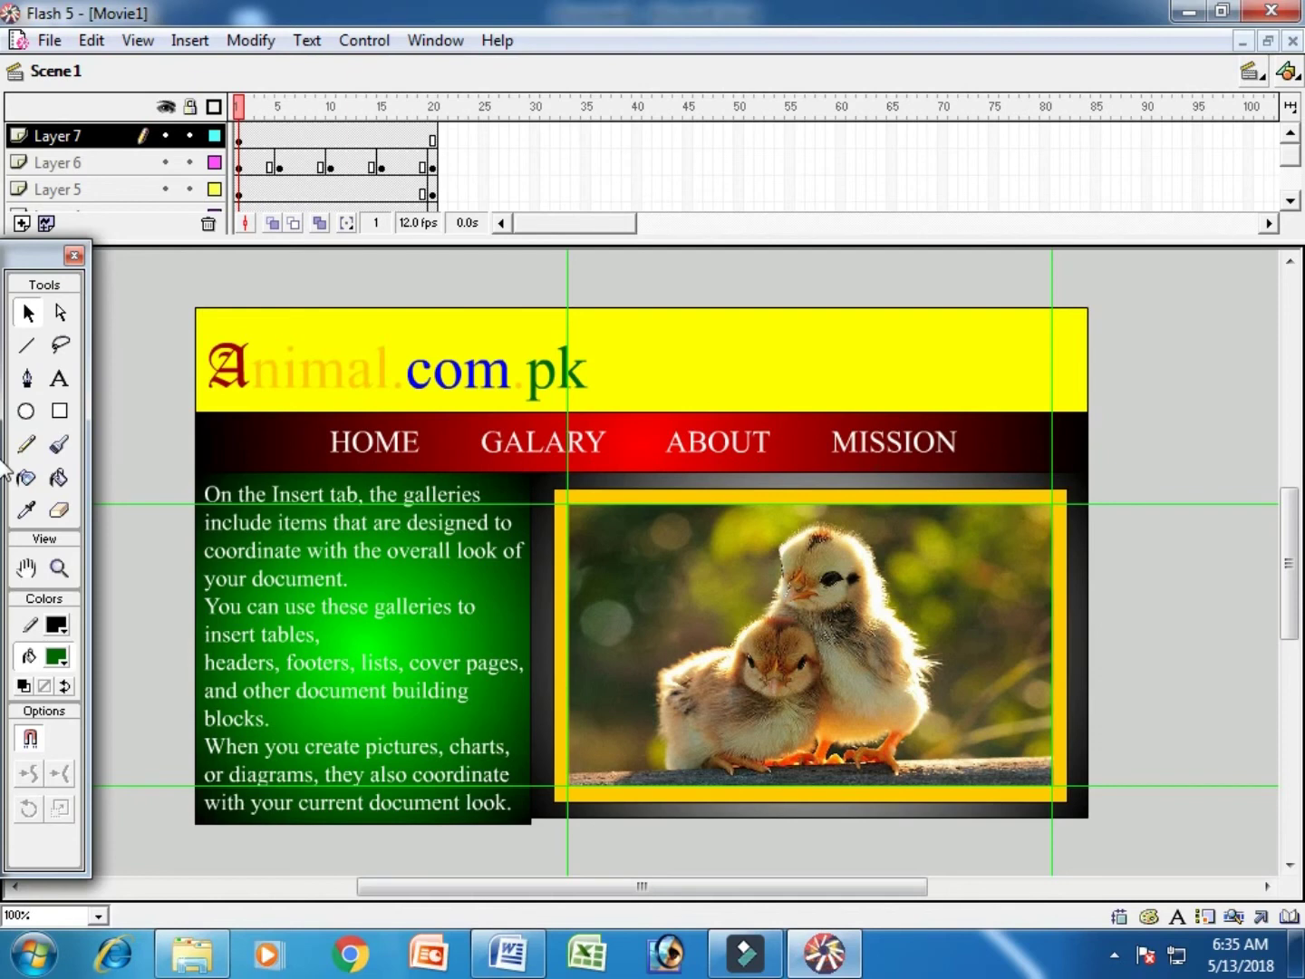
Locate the green panel's paragraph text on Layer 4 and remove frame 20 from that layer
{"action": "left_click", "coordinate": [1295, 172]}
{"action": "left_click", "coordinate": [115, 189]}
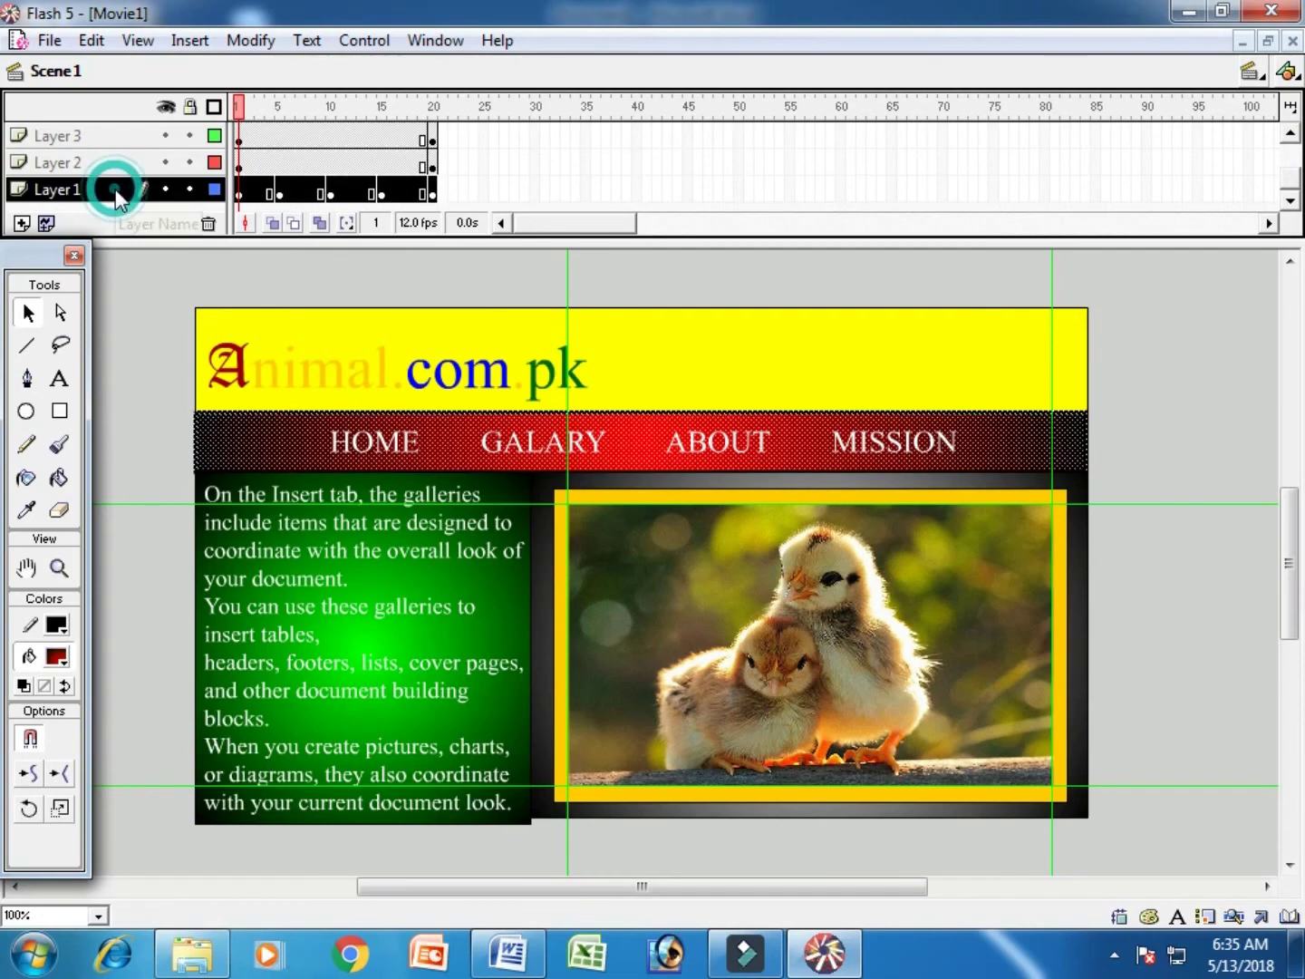
{"action": "left_click", "coordinate": [106, 165]}
{"action": "left_click", "coordinate": [107, 136]}
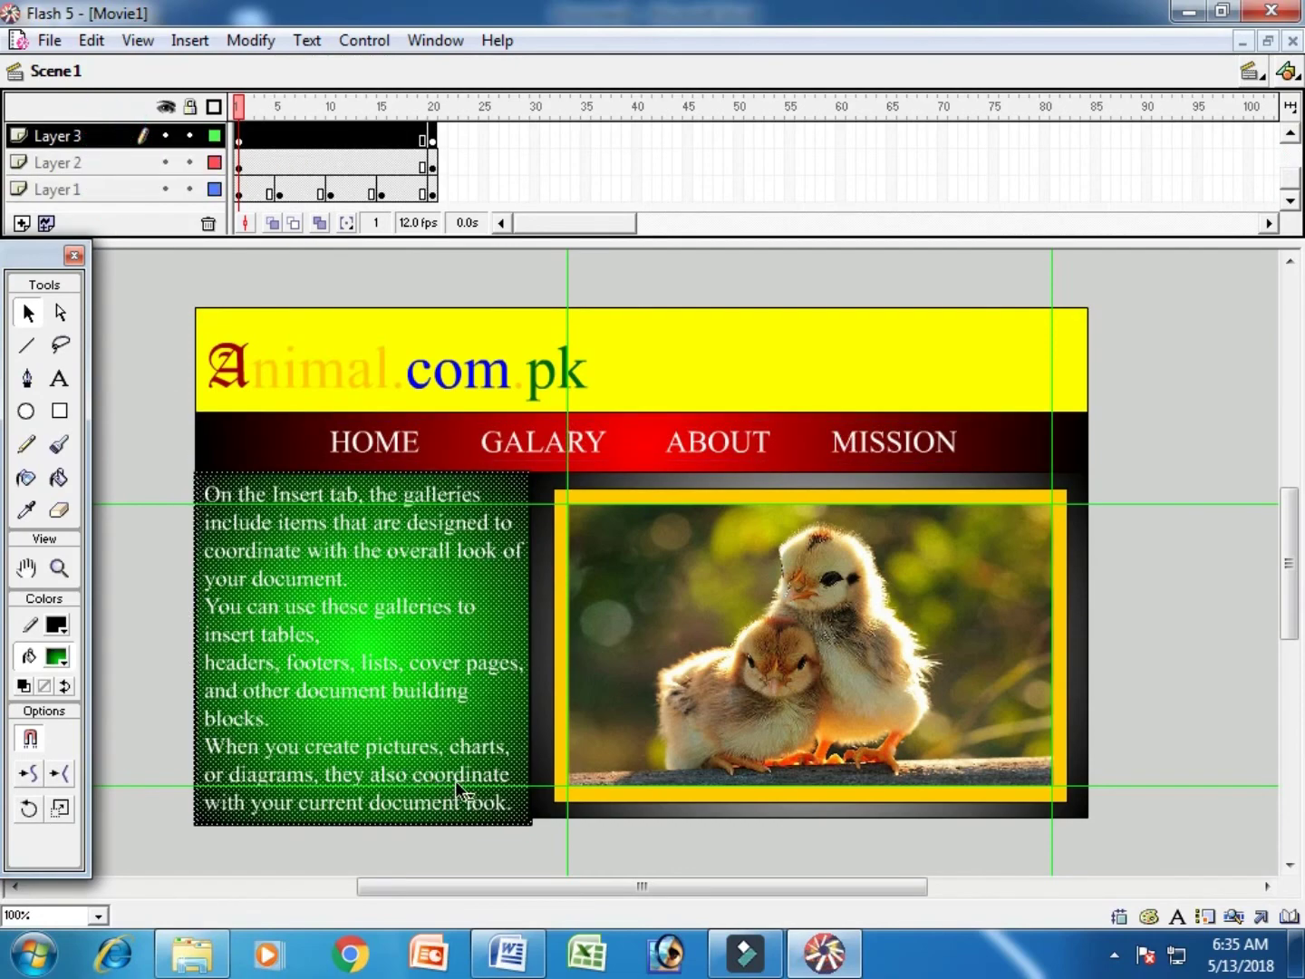
{"action": "right_click", "coordinate": [510, 813]}
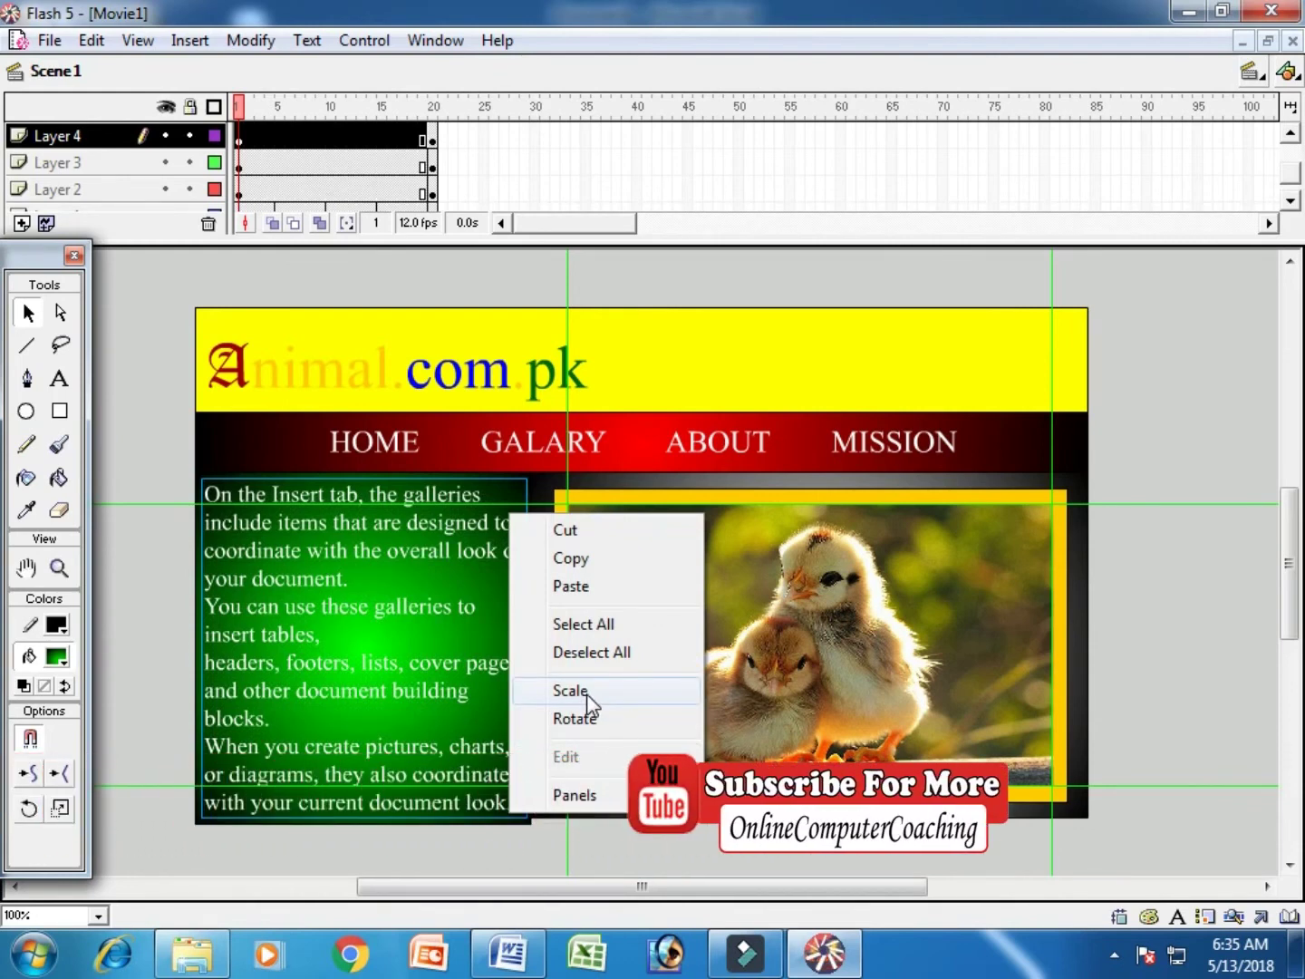
{"action": "left_click", "coordinate": [431, 135]}
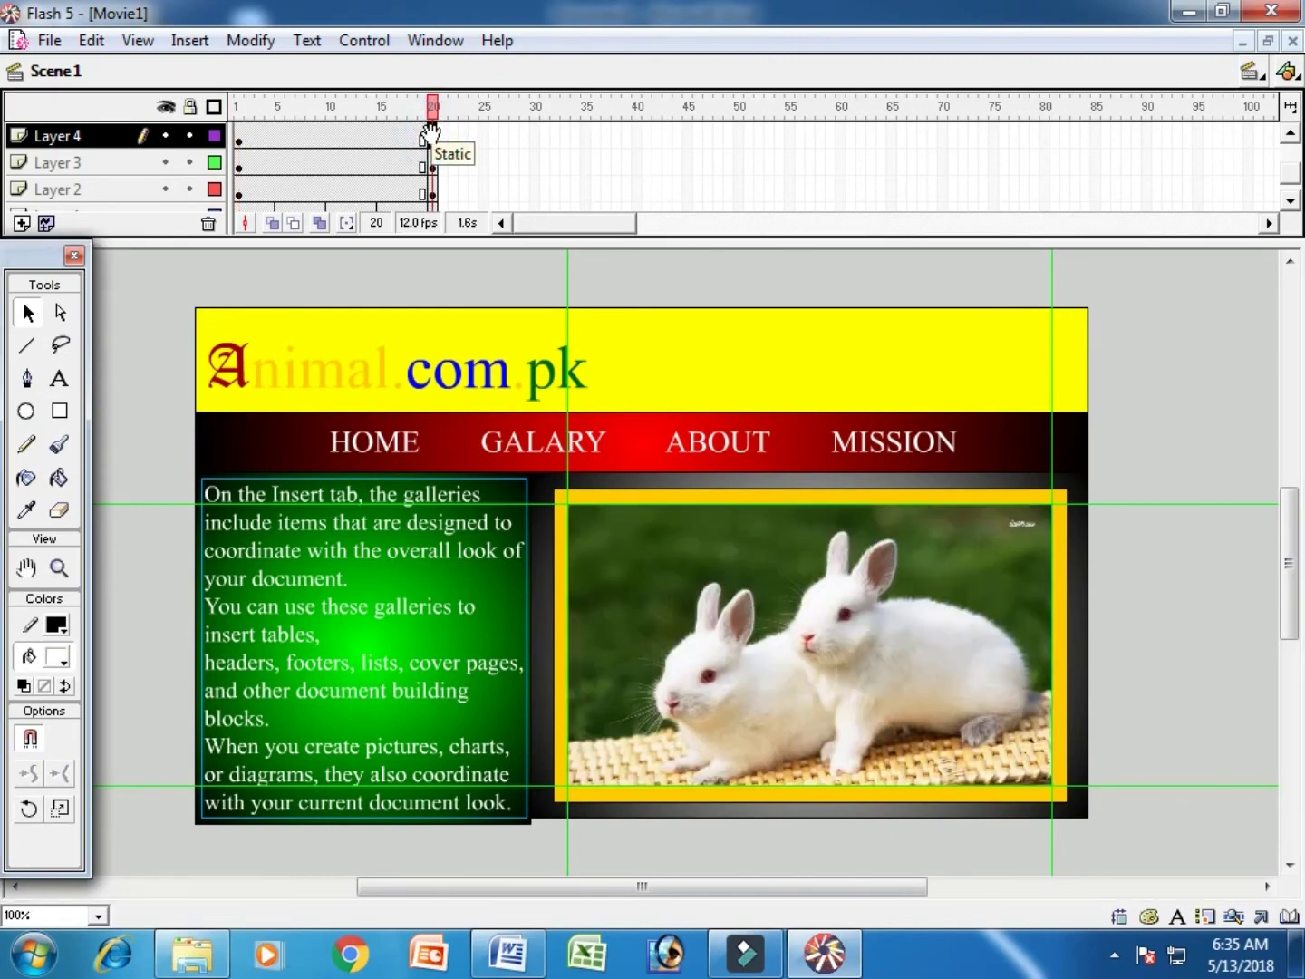
{"action": "right_click", "coordinate": [430, 136]}
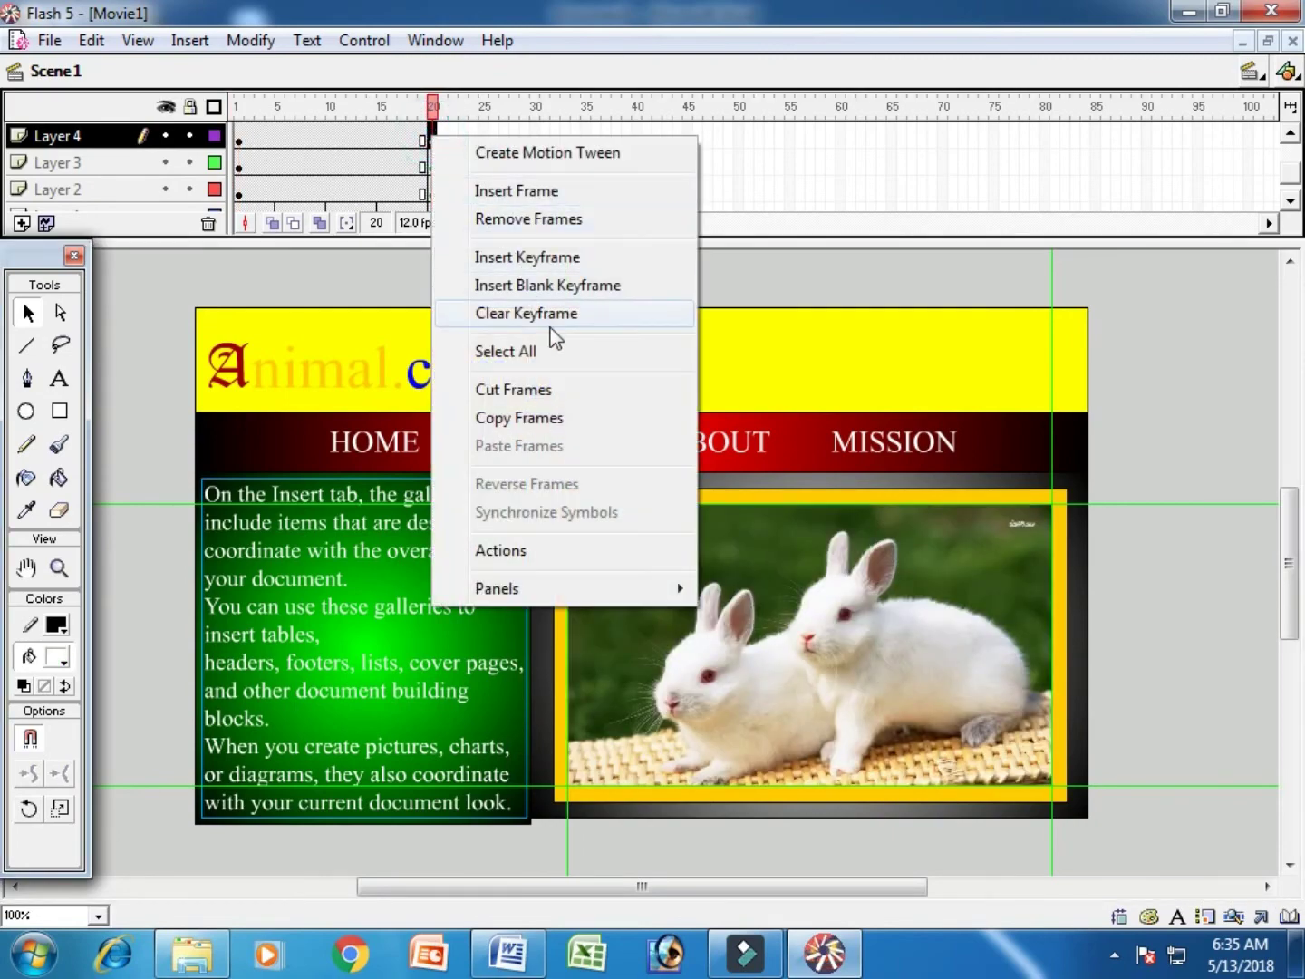
{"action": "left_click", "coordinate": [551, 220]}
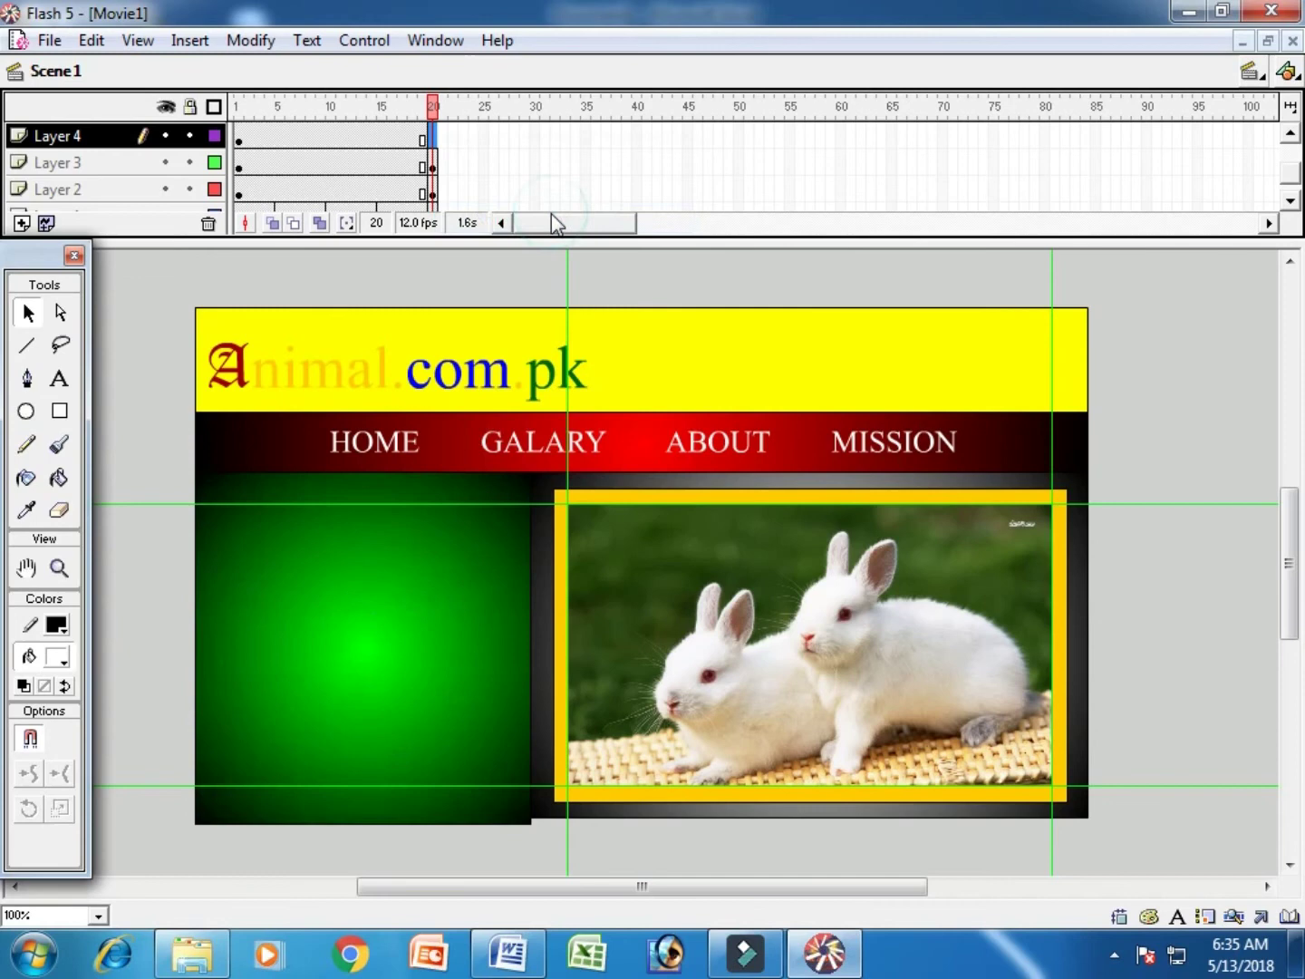
Examine the green panel's bottom edge on frame 19 at 400% zoom and identify the layer that holds the panel
{"action": "left_click", "coordinate": [422, 136]}
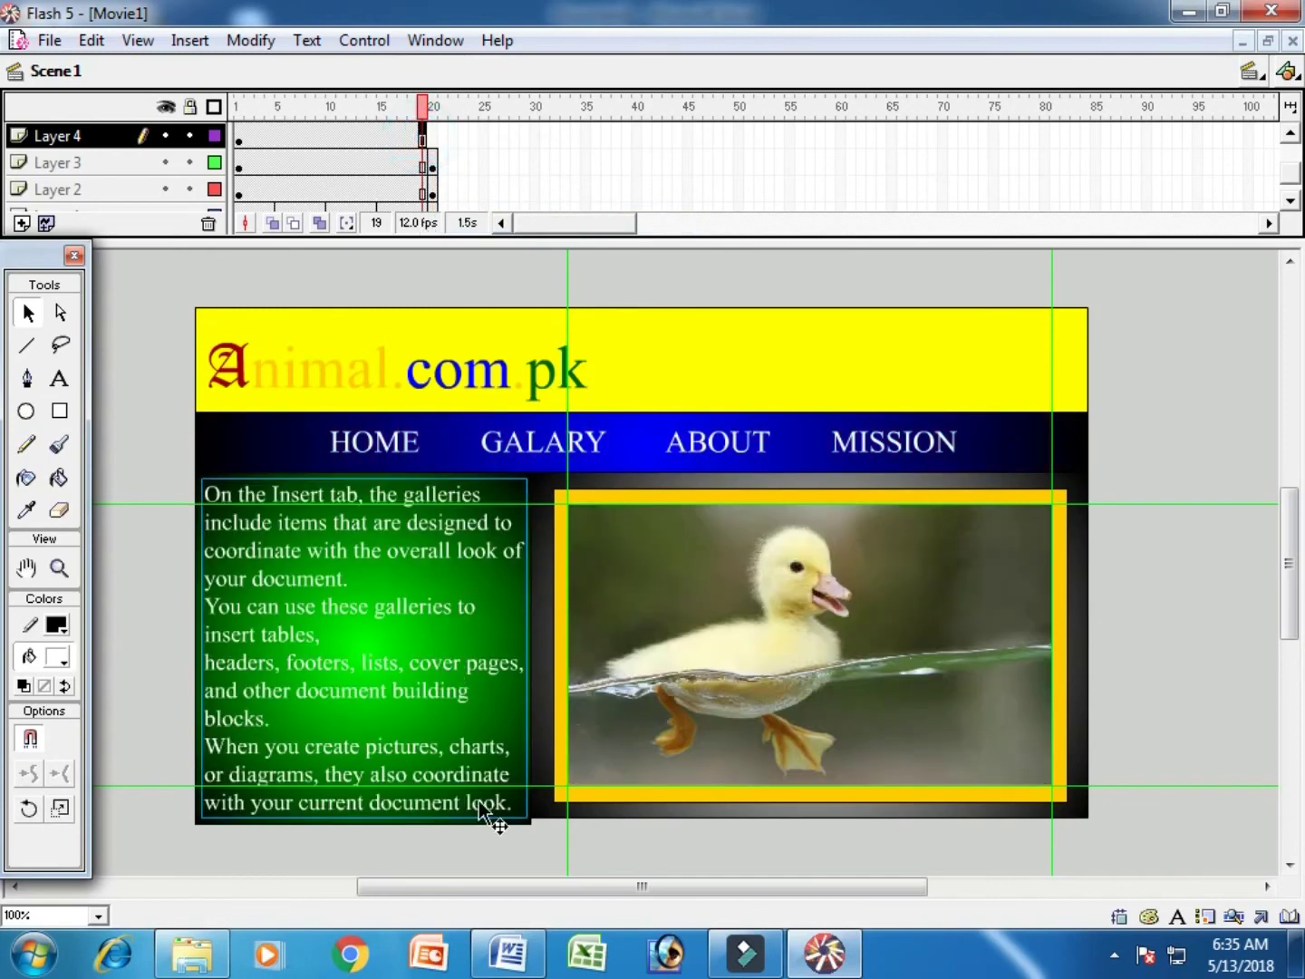
{"action": "left_click", "coordinate": [97, 916]}
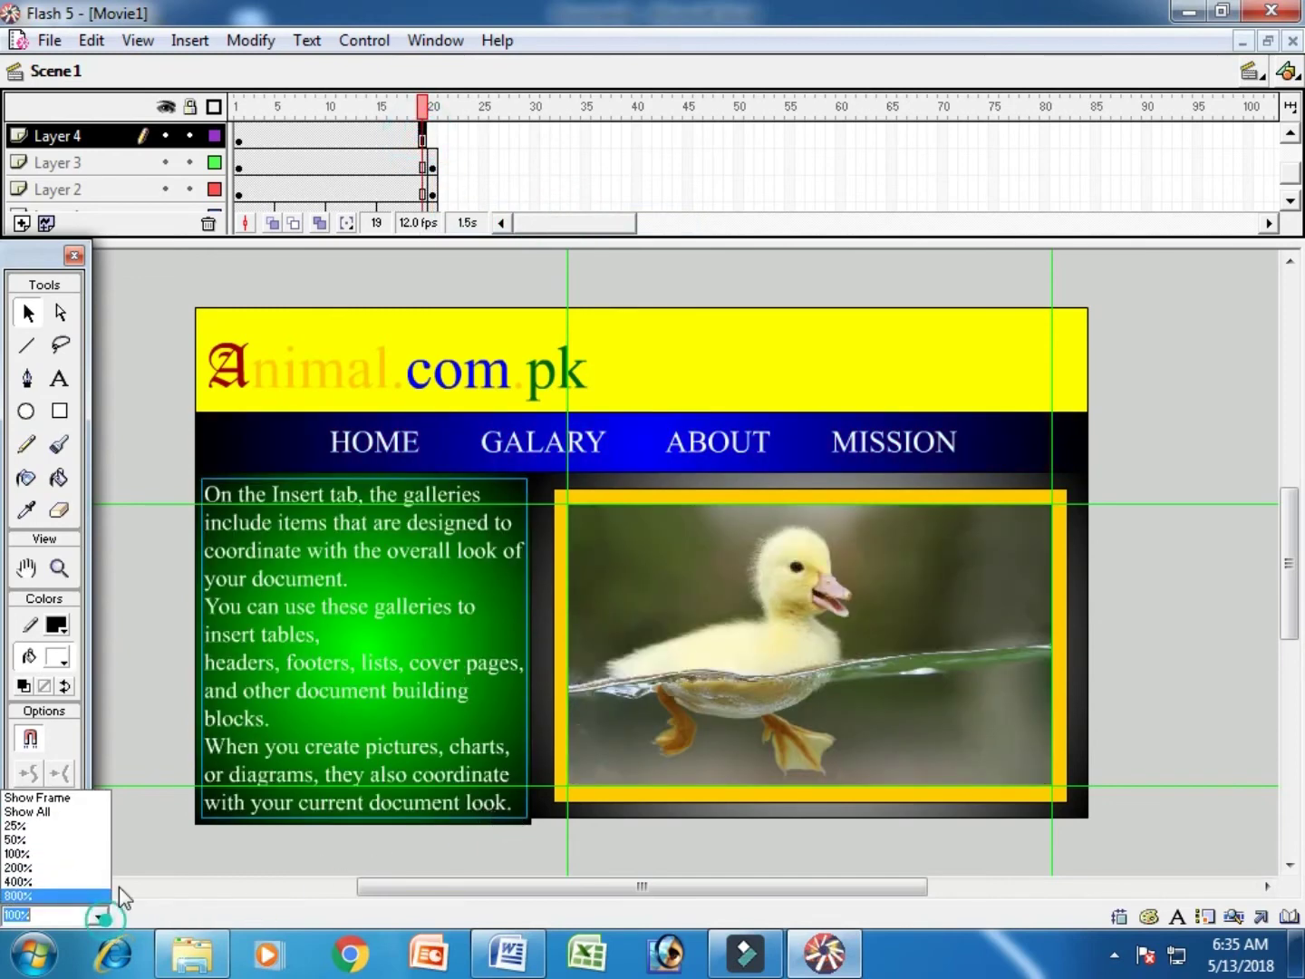
{"action": "left_click", "coordinate": [83, 881]}
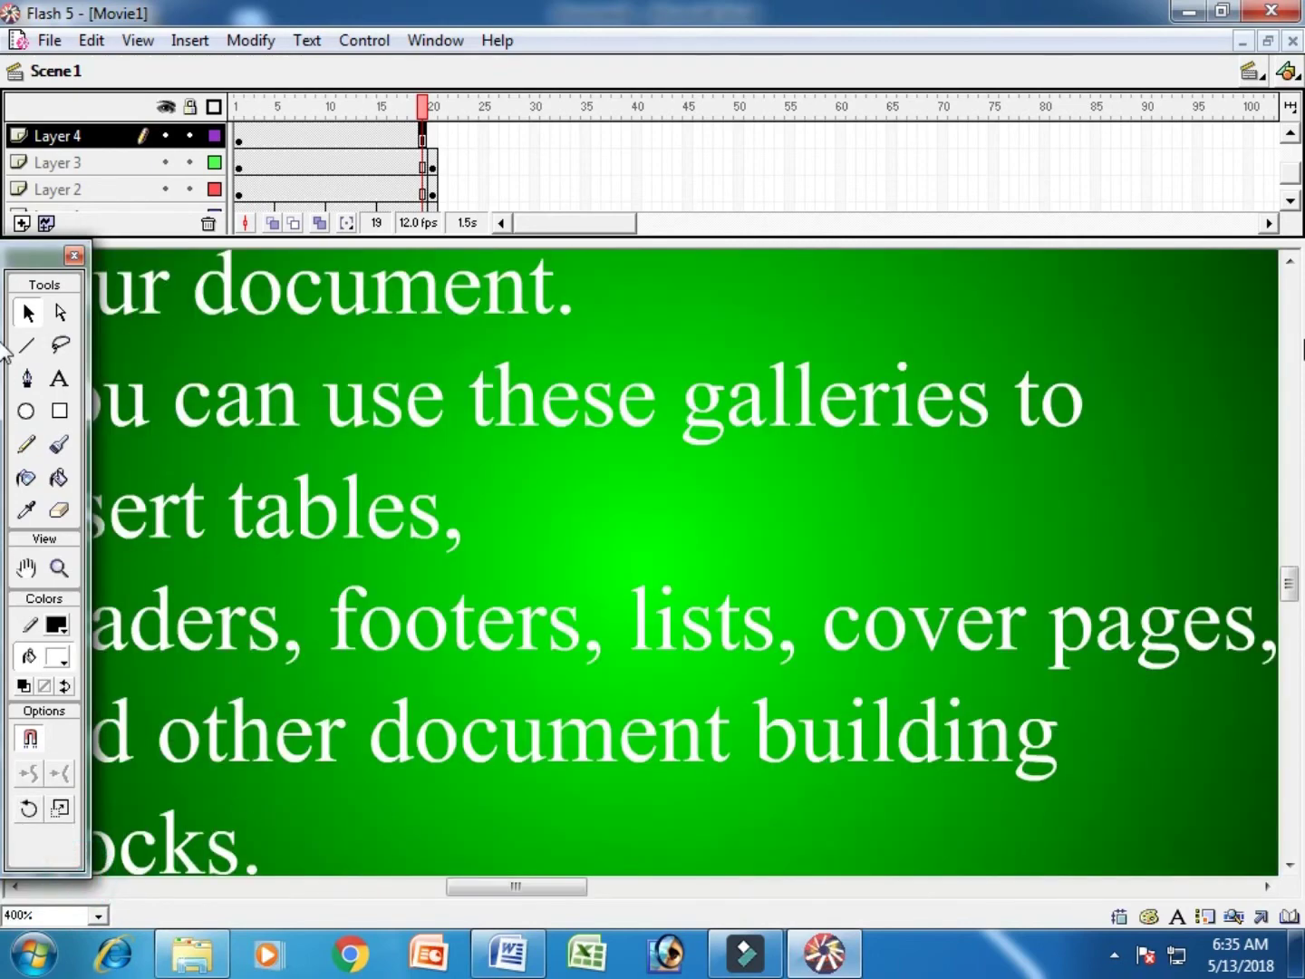
{"action": "left_click_drag", "start_coordinate": [1287, 567], "coordinate": [1288, 615]}
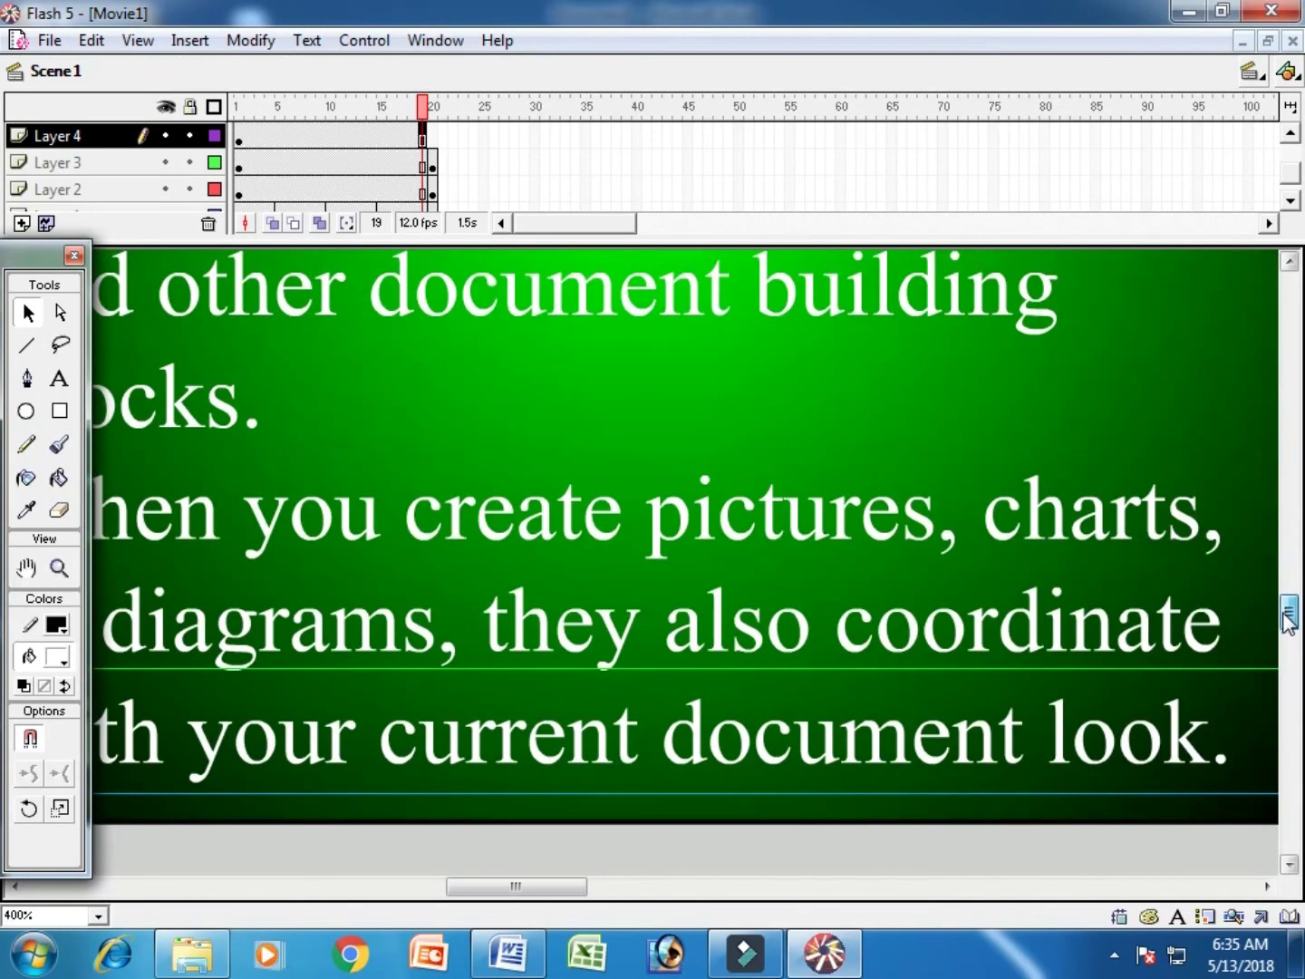
{"action": "left_click_drag", "start_coordinate": [565, 893], "coordinate": [629, 900]}
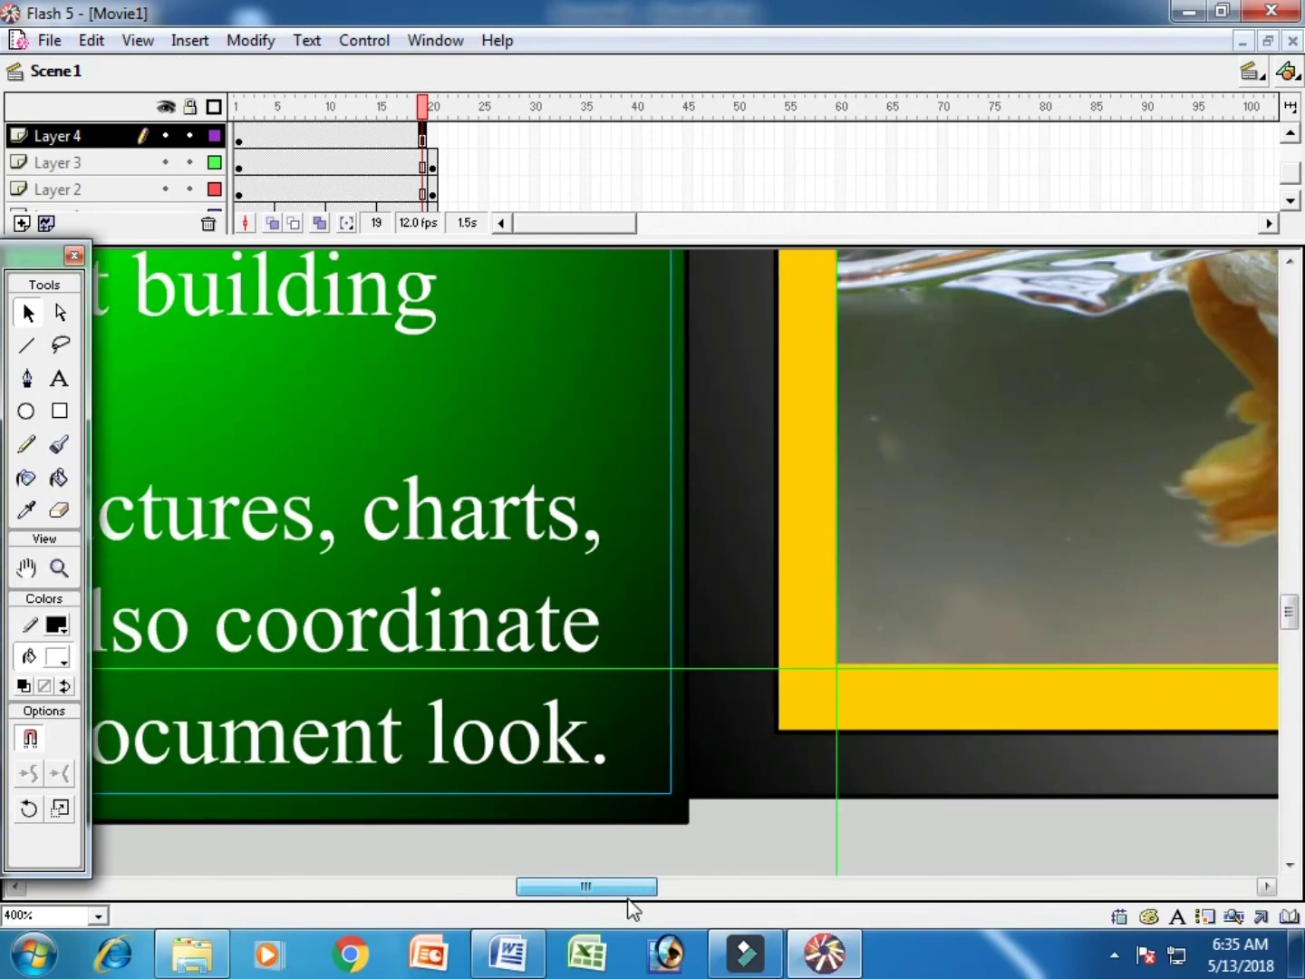
{"action": "left_click", "coordinate": [678, 821]}
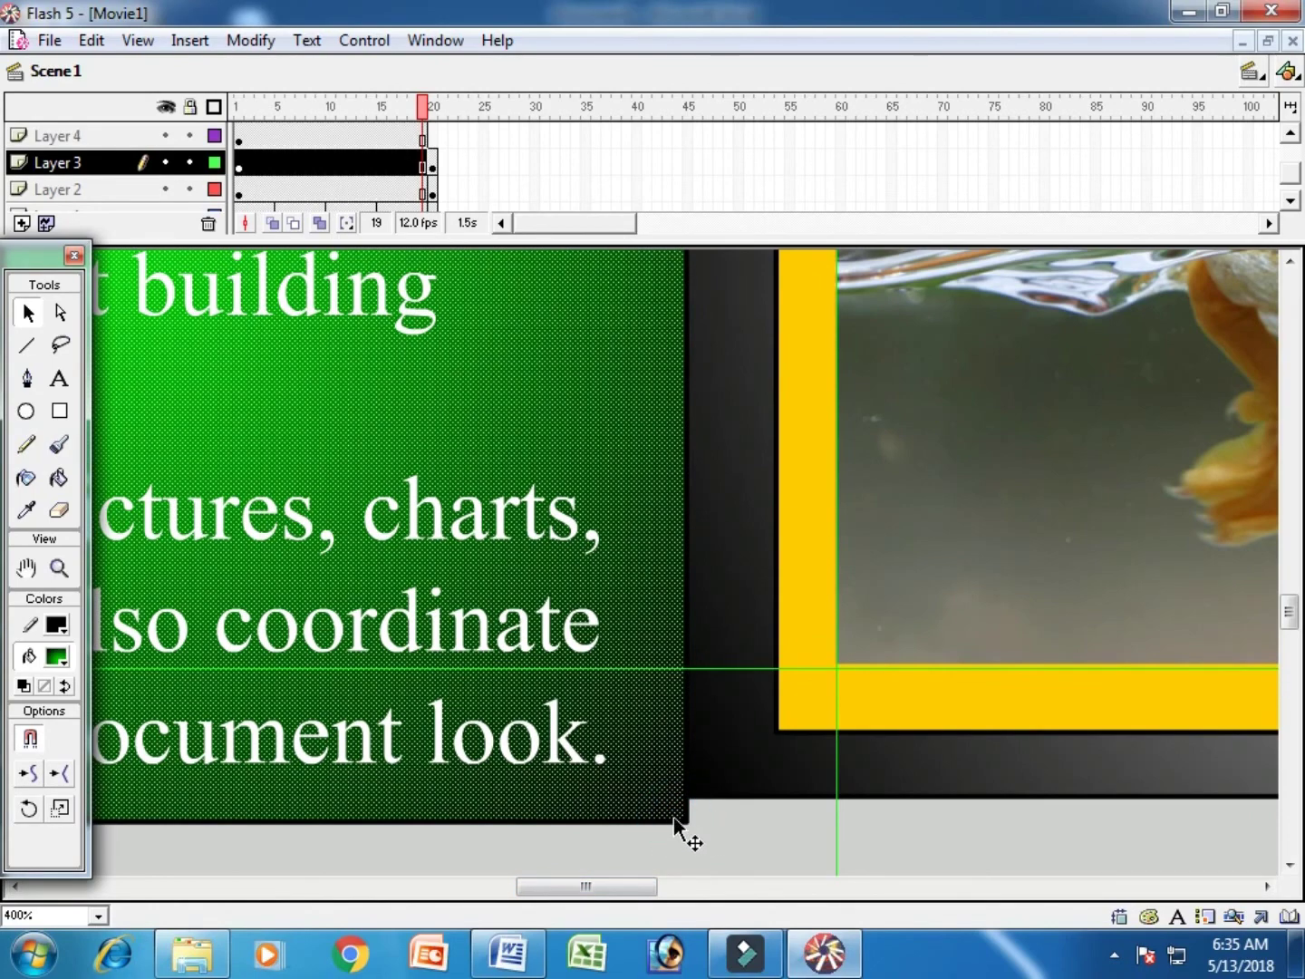
{"action": "left_click", "coordinate": [149, 134]}
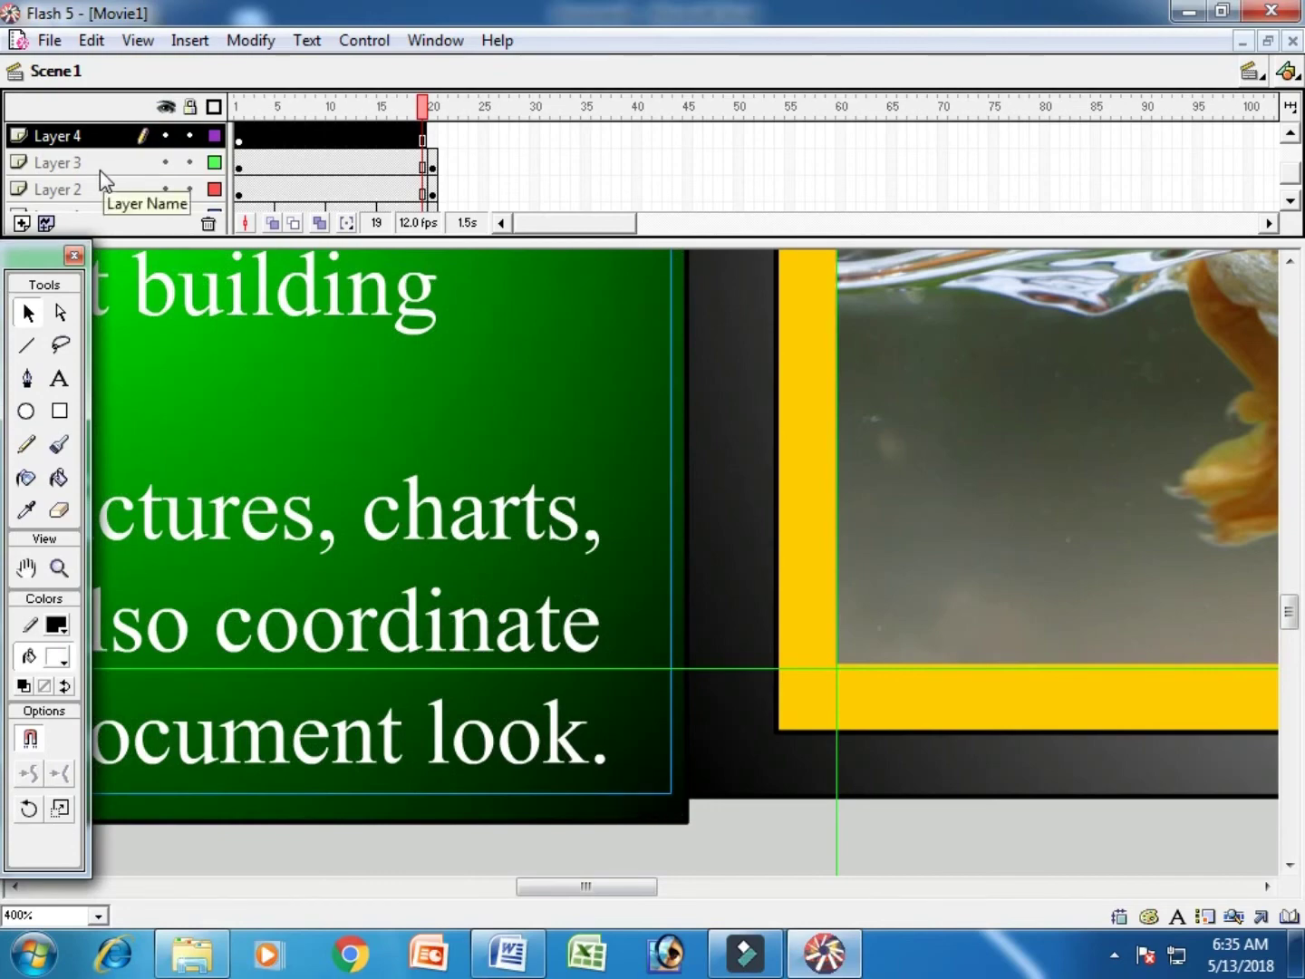
Undo the removal of frame 20 from Layer 4 and select that layer
{"action": "key", "text": "ctrl+z"}
{"action": "key", "text": "ctrl+z"}
{"action": "key", "text": "ctrl+z"}
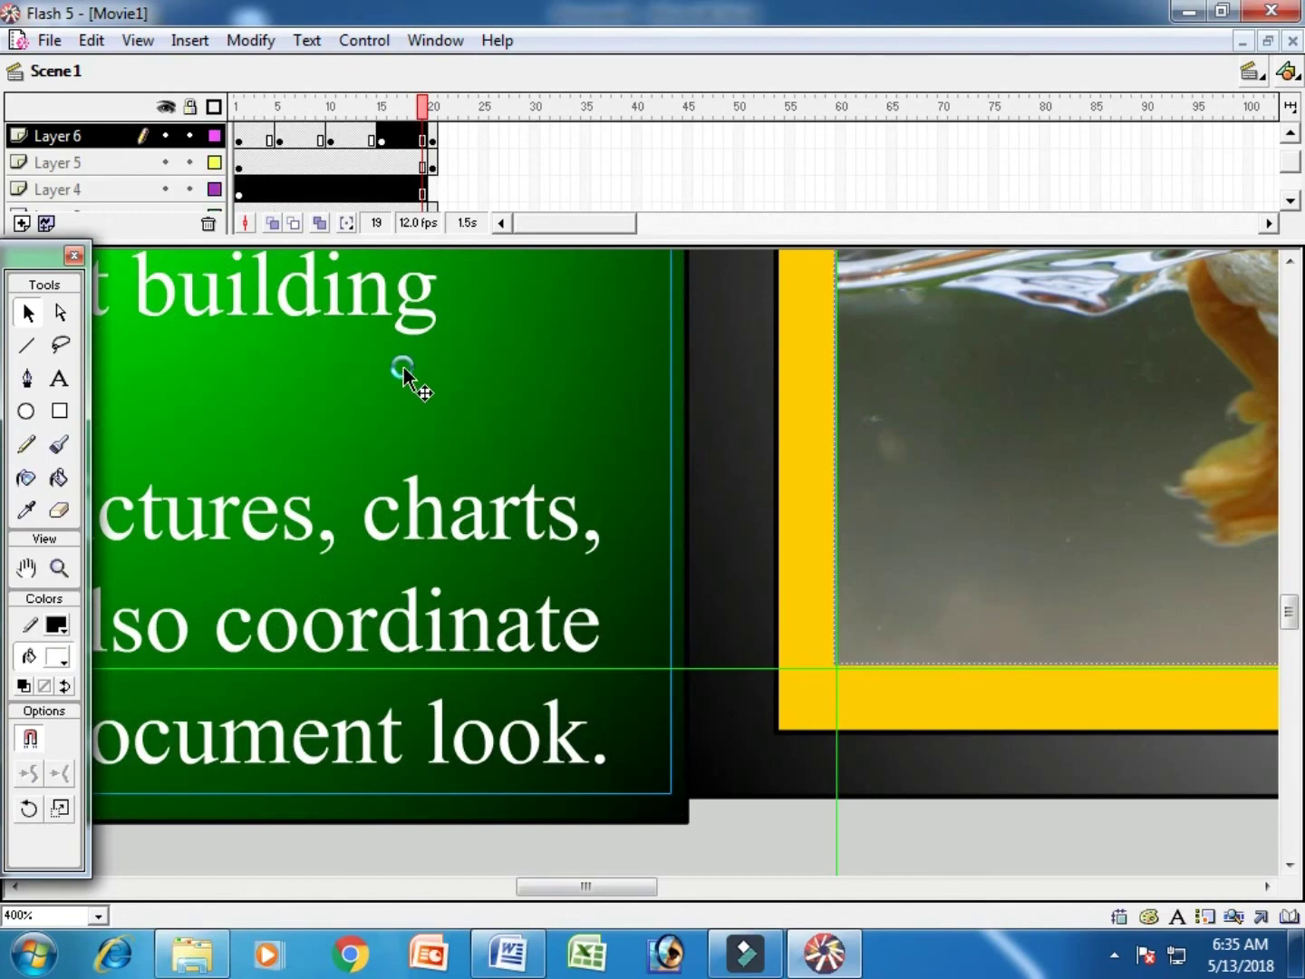
{"action": "left_click", "coordinate": [126, 172]}
{"action": "left_click", "coordinate": [115, 186]}
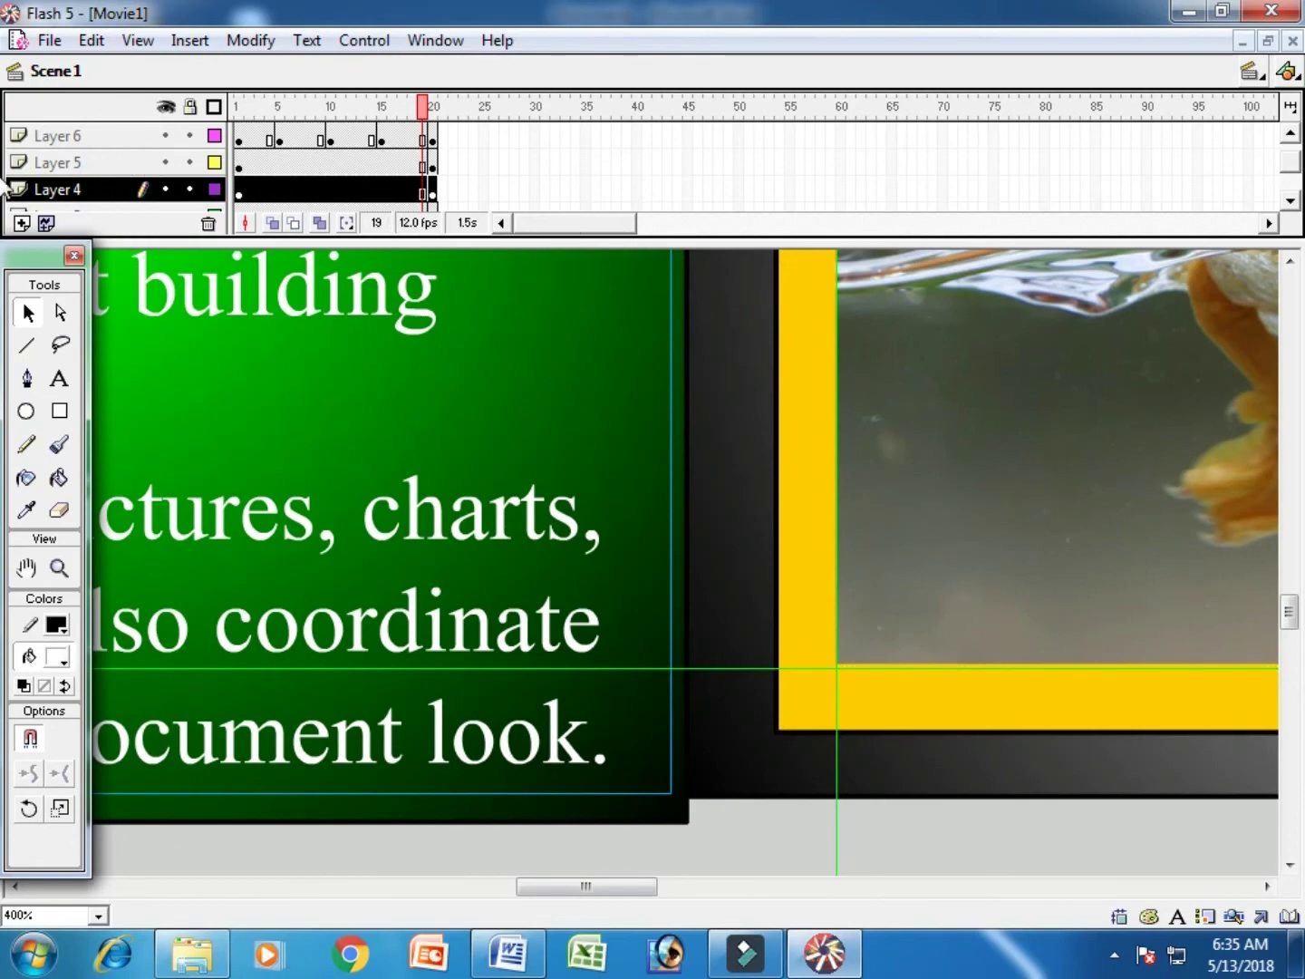
Select the green panel's Layer 3 and remove frame 20 from it
{"action": "left_click", "coordinate": [1295, 167]}
{"action": "left_click", "coordinate": [117, 134]}
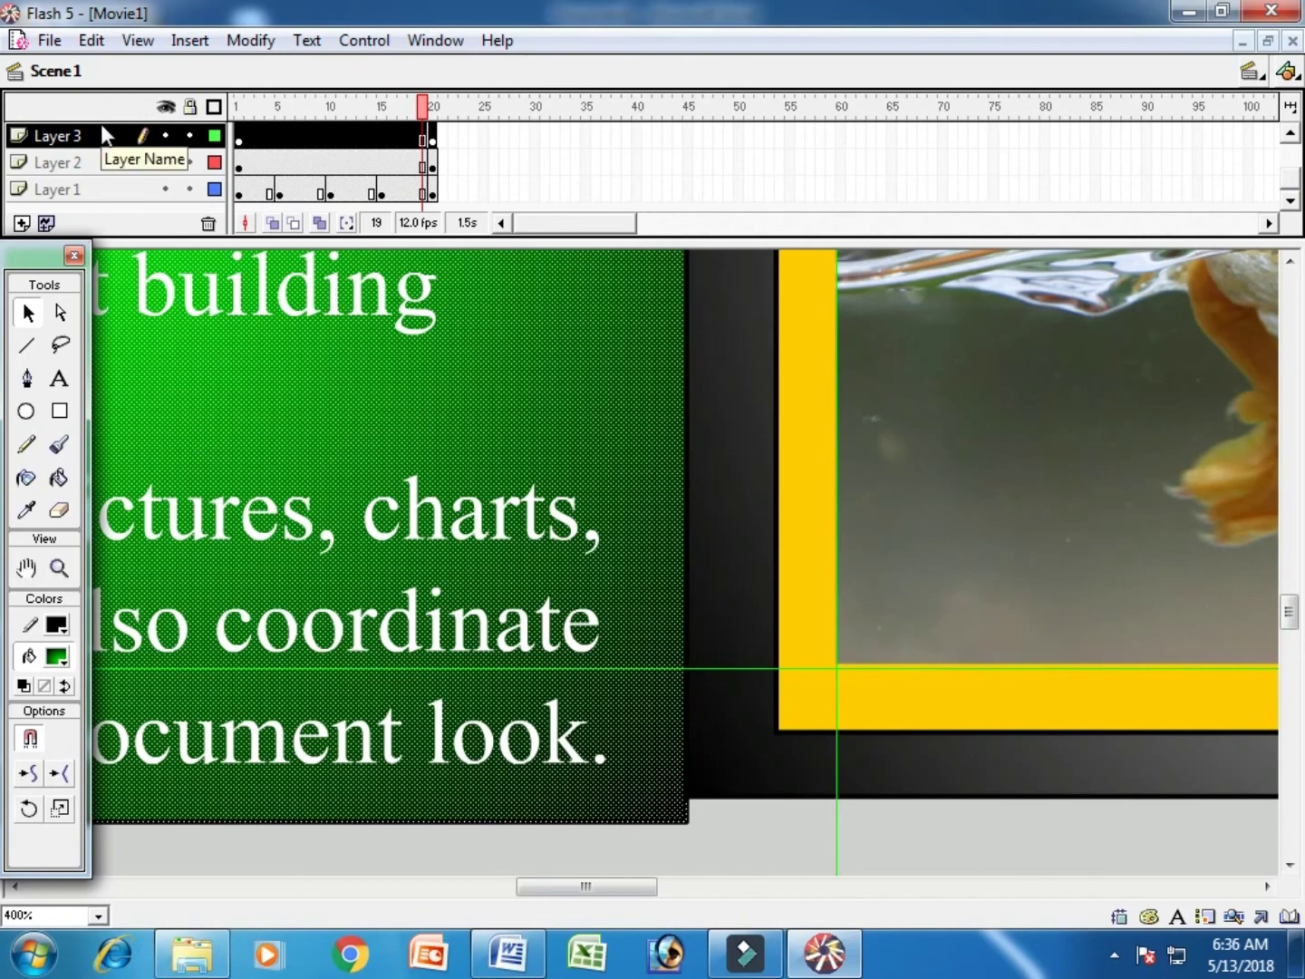
{"action": "right_click", "coordinate": [621, 804]}
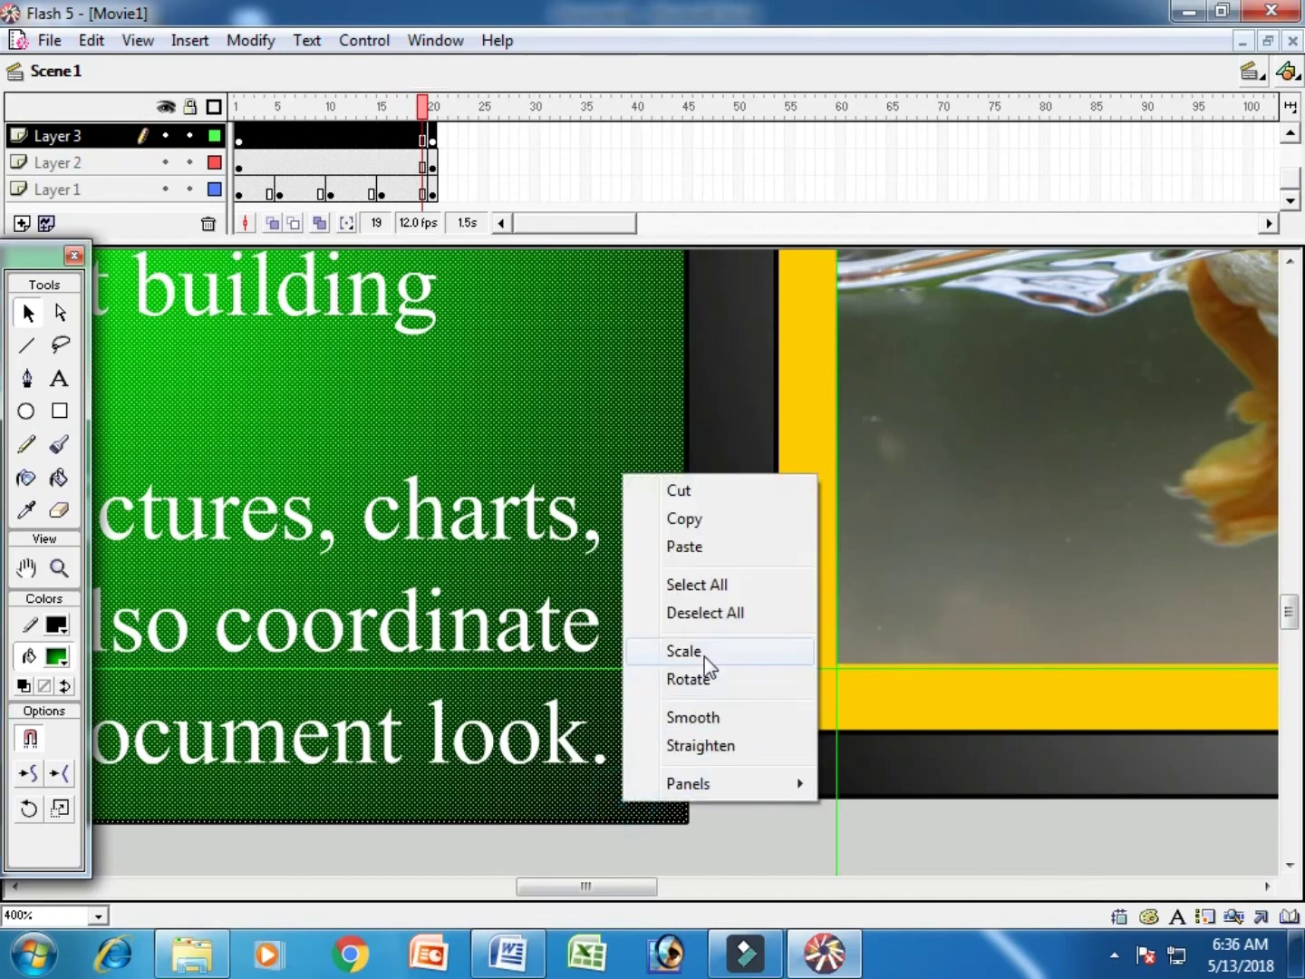
{"action": "left_click", "coordinate": [813, 852]}
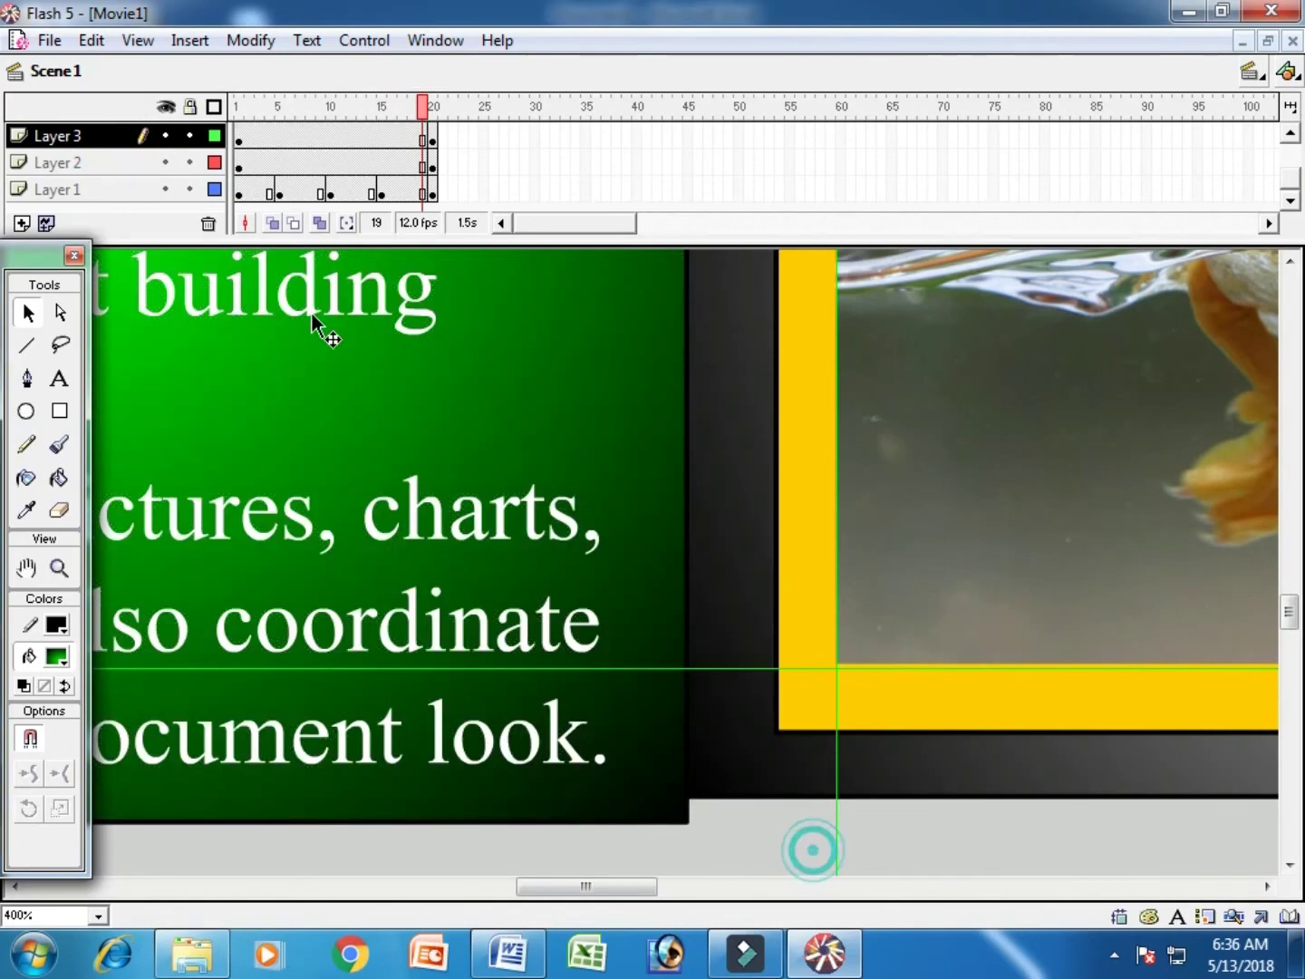
{"action": "right_click", "coordinate": [435, 138]}
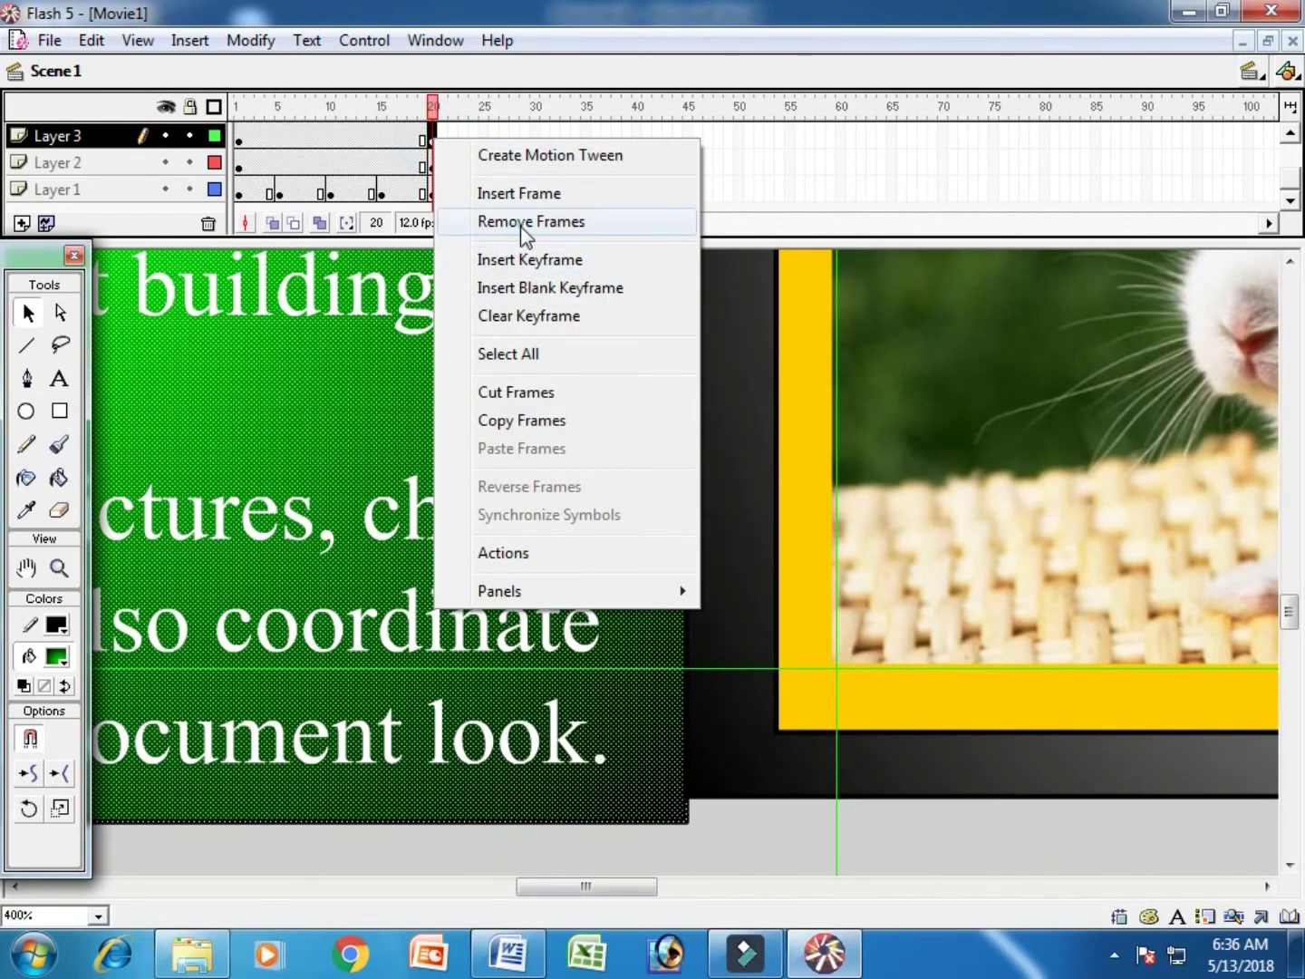
{"action": "left_click", "coordinate": [527, 224]}
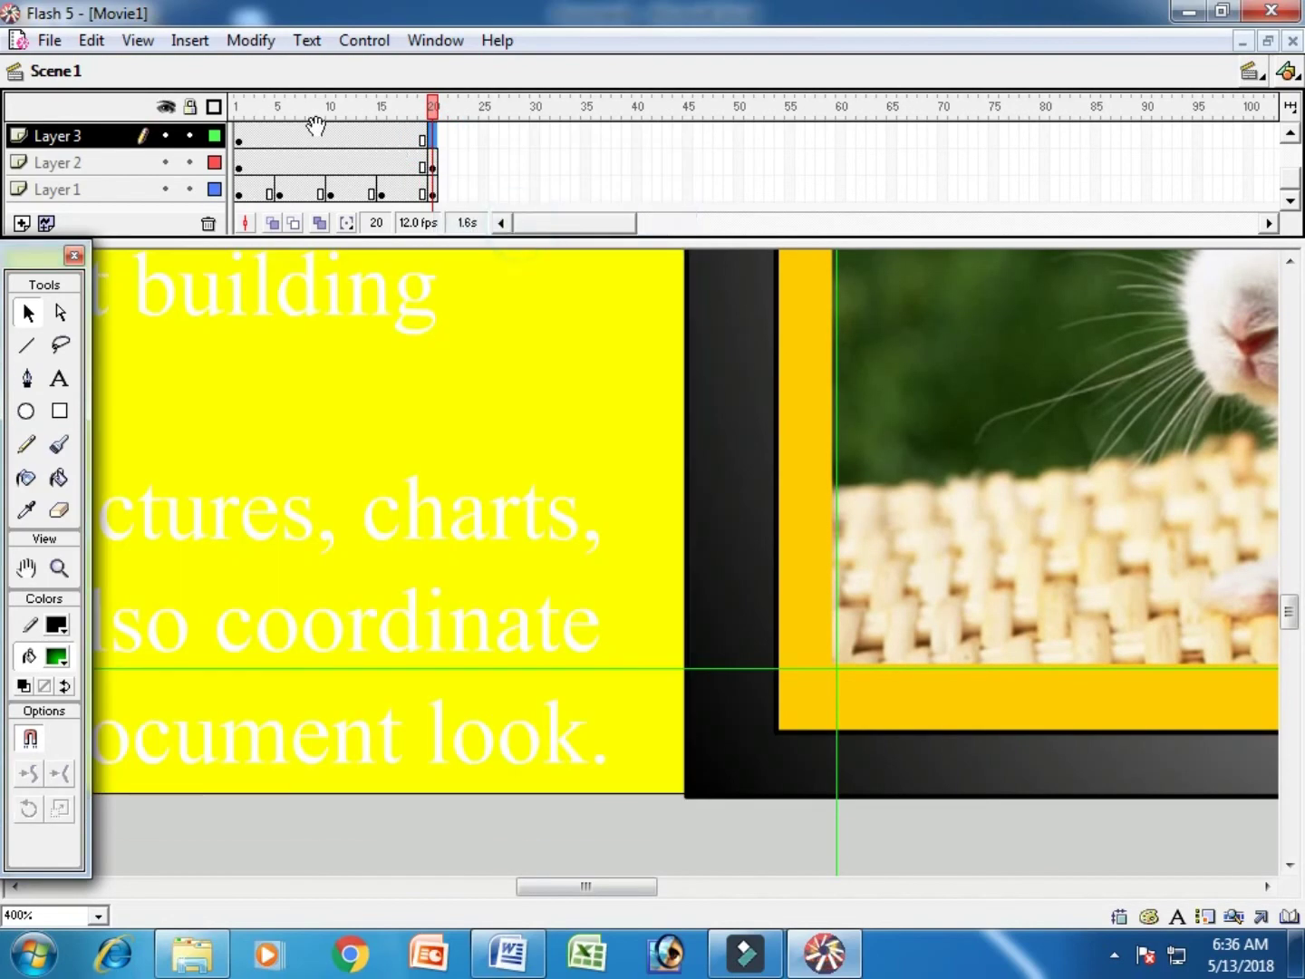
Scale the green panel on frame 19 of Layer 3 so its bottom edge lines up with the dark background's bottom edge
{"action": "left_click", "coordinate": [423, 140]}
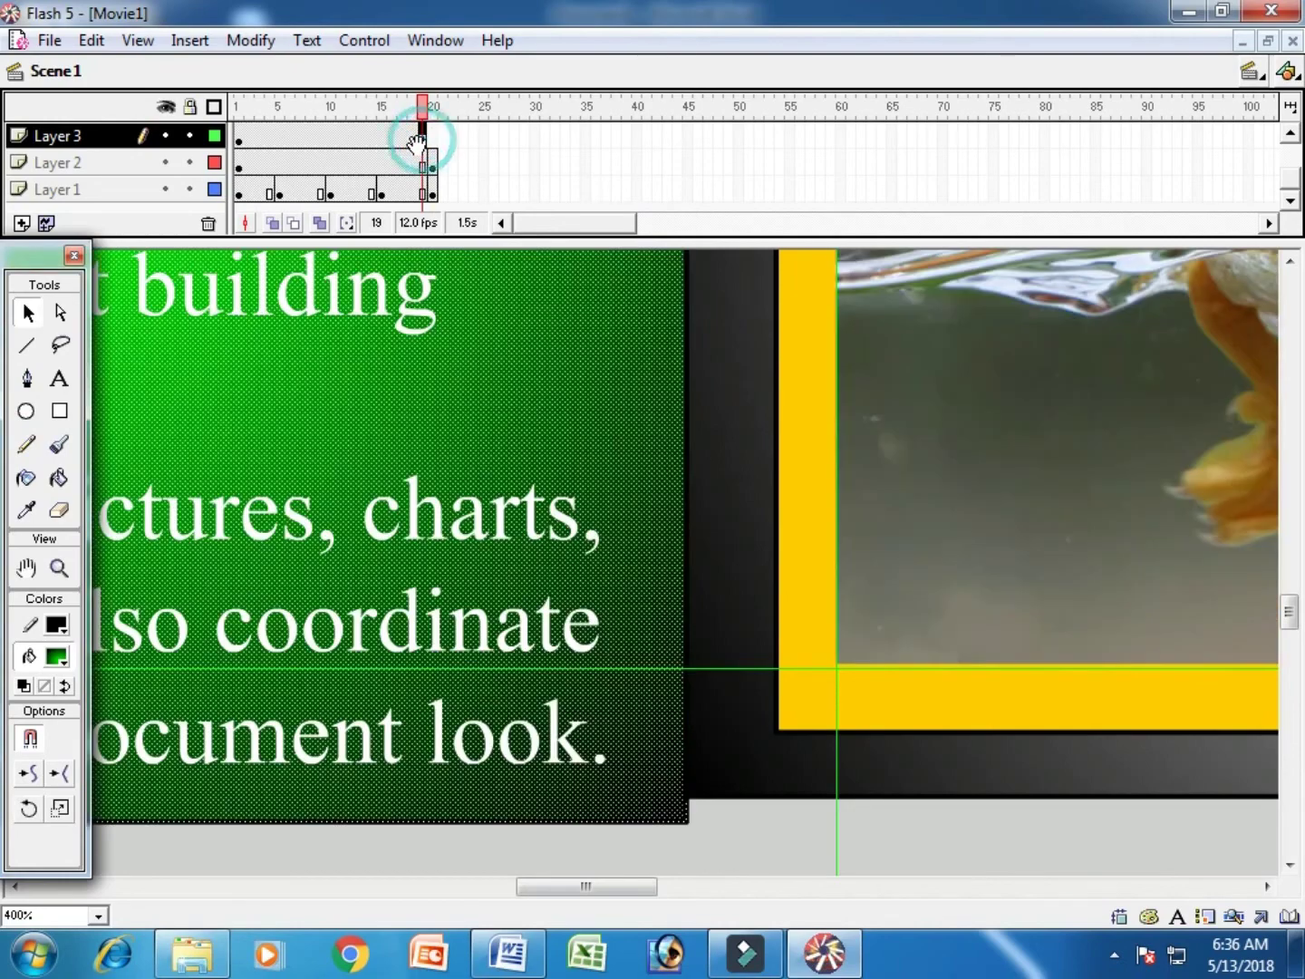
{"action": "right_click", "coordinate": [616, 816]}
{"action": "left_click", "coordinate": [695, 657]}
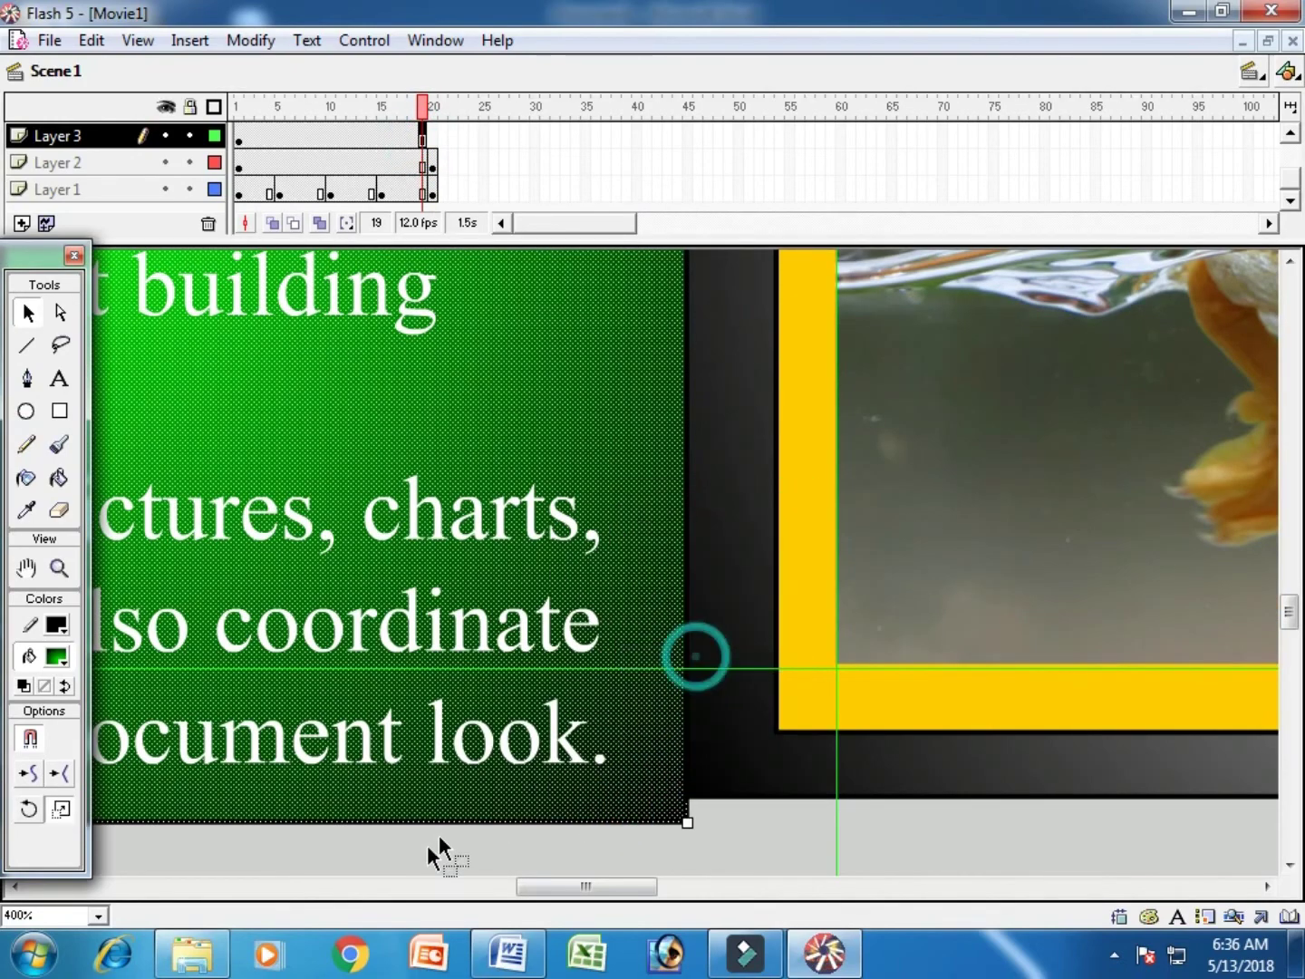
{"action": "left_click_drag", "start_coordinate": [639, 893], "coordinate": [575, 891]}
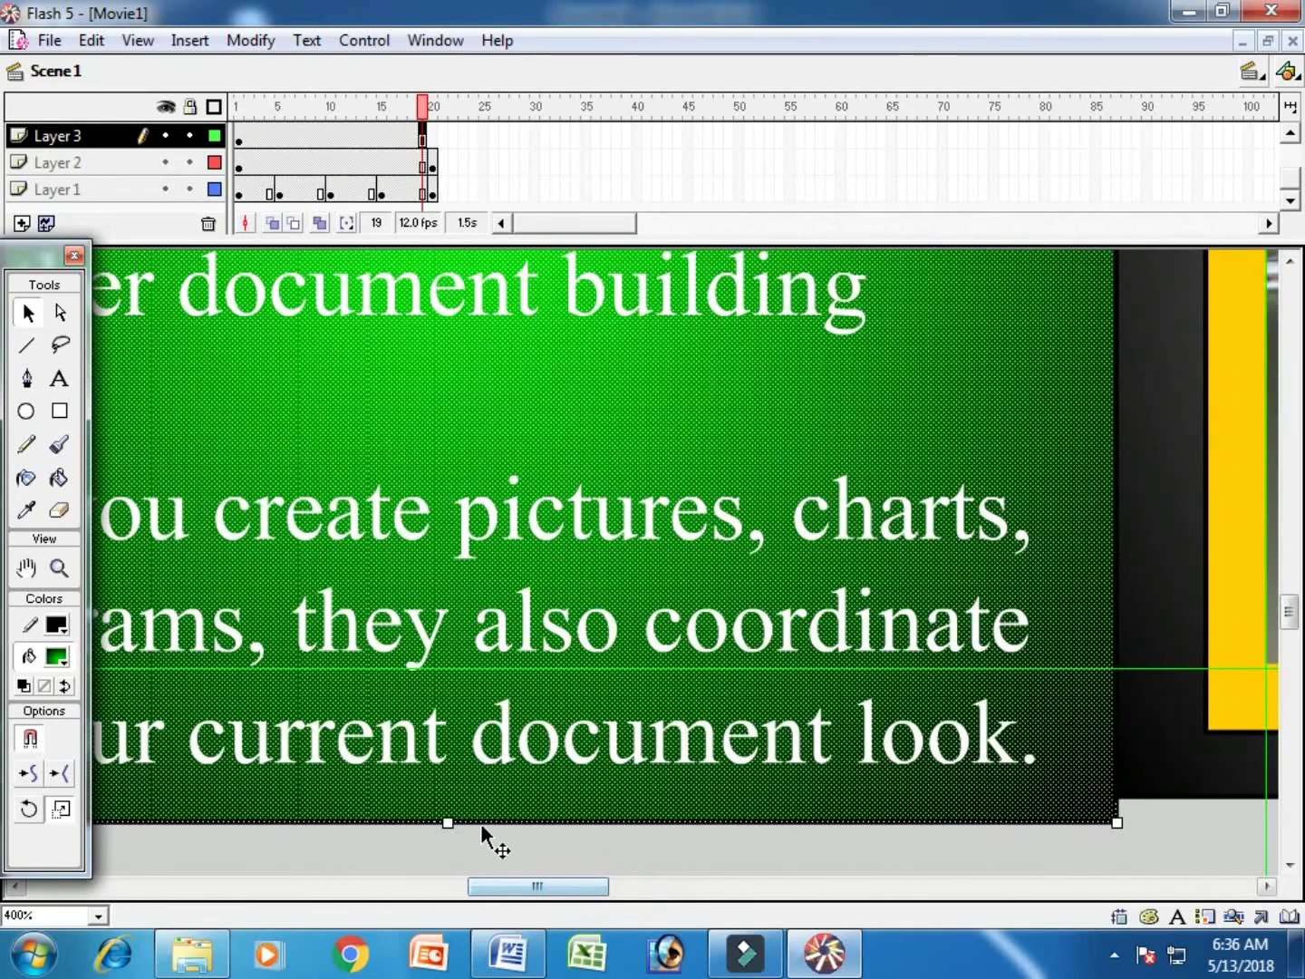
{"action": "left_click_drag", "start_coordinate": [448, 822], "coordinate": [450, 795]}
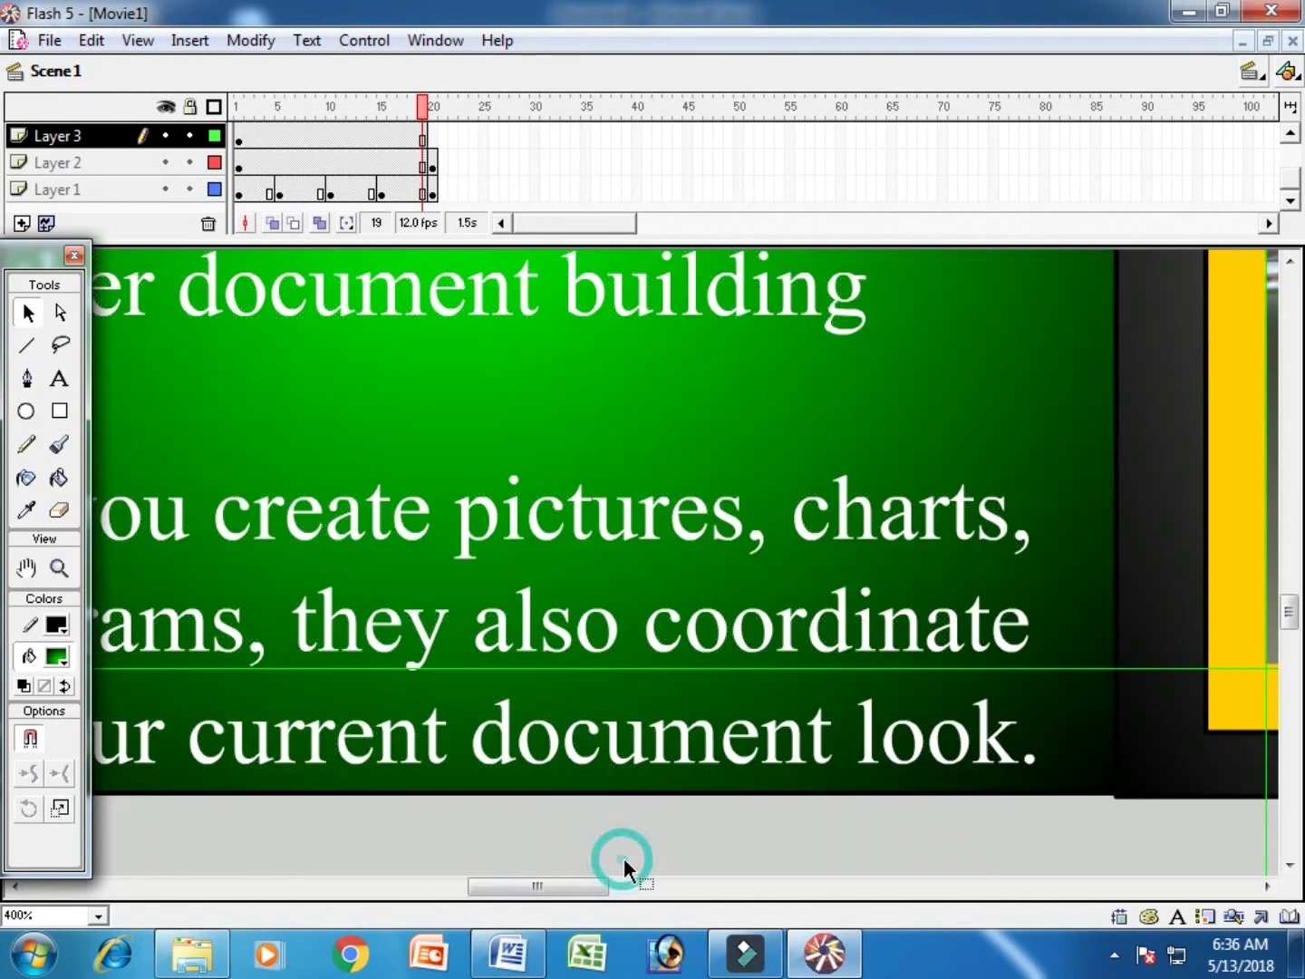
{"action": "left_click", "coordinate": [591, 821]}
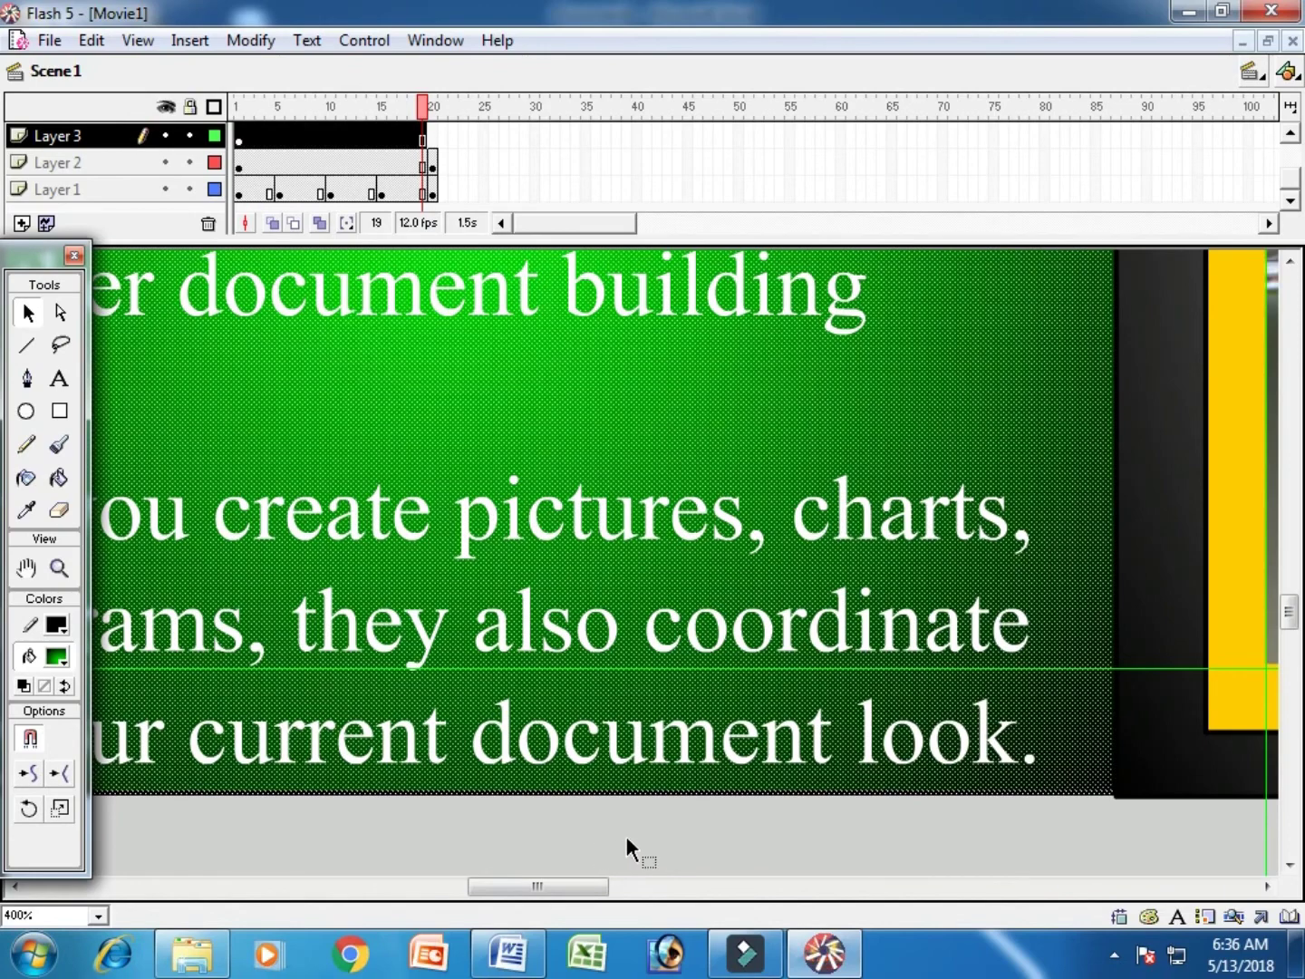